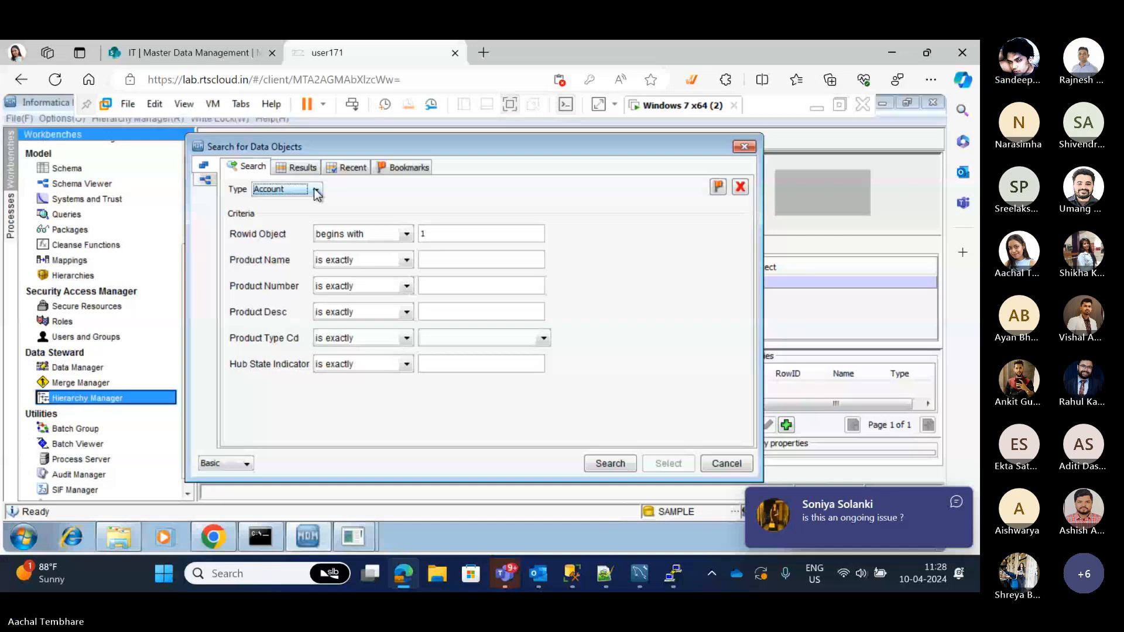
Search for Product data objects whose Rowid Object is exactly 1.
key("Down")
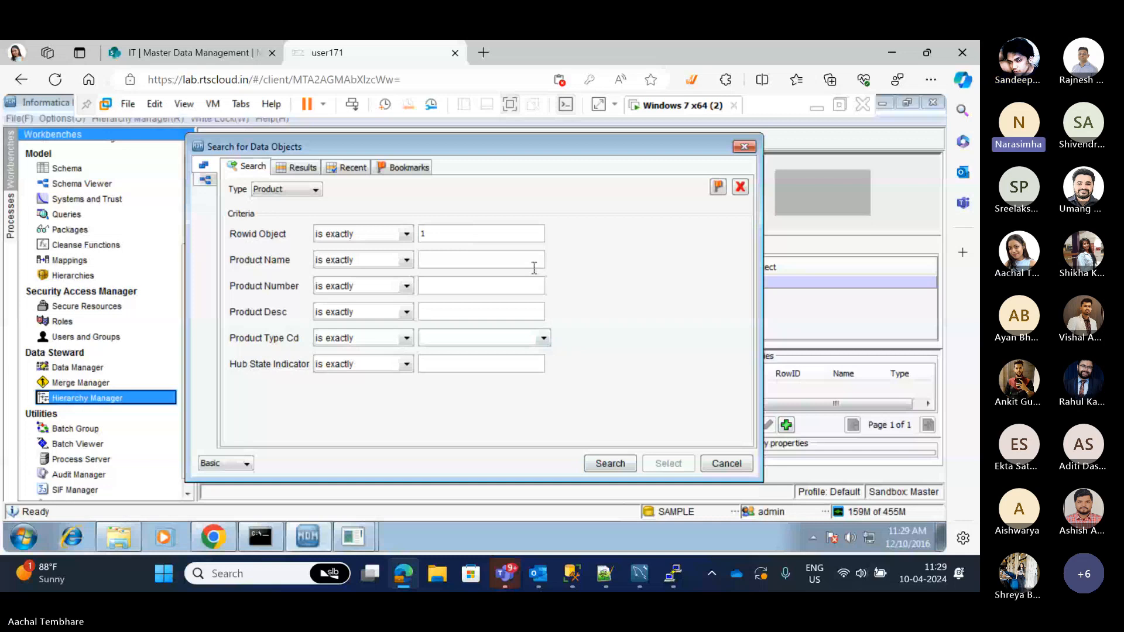
left_click(609, 464)
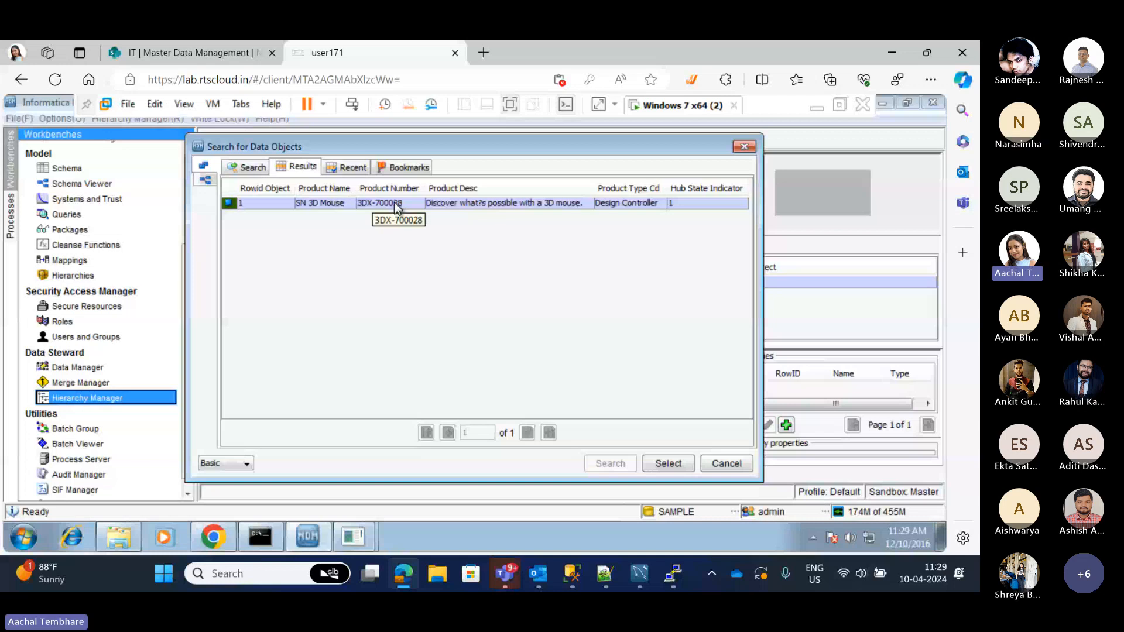
left_click(394, 202)
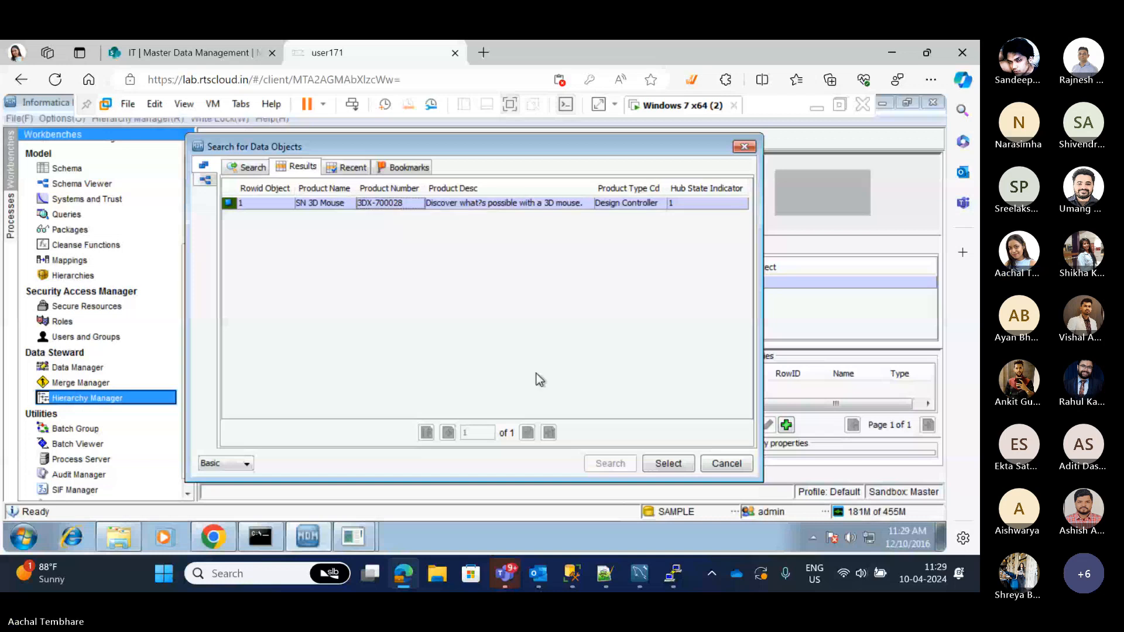
left_click(727, 464)
left_click(219, 164)
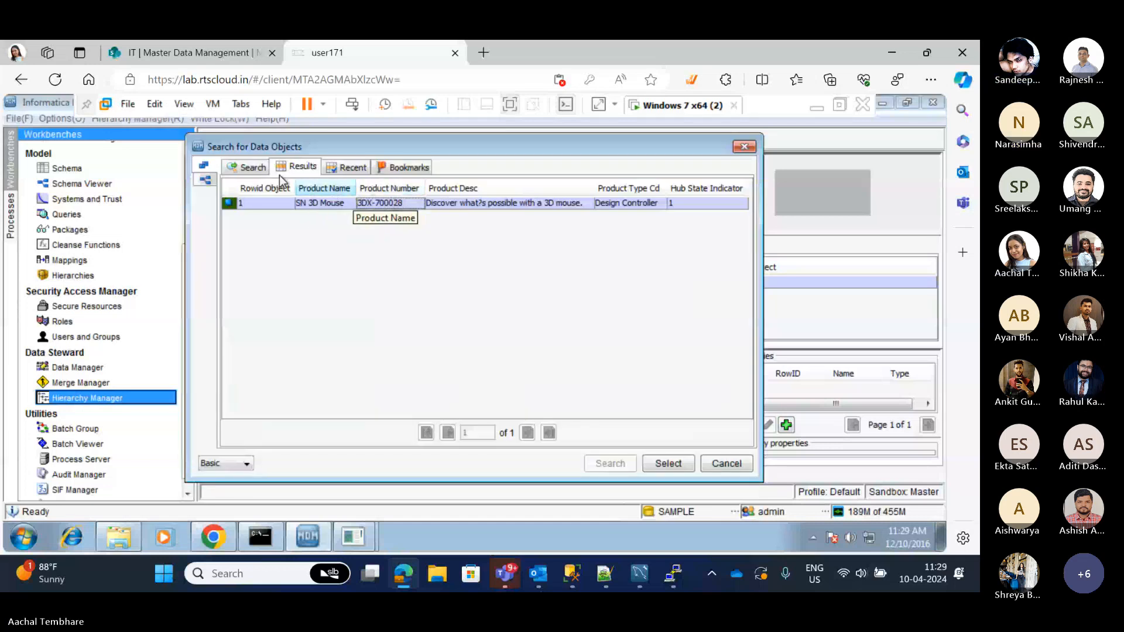
Search for Product objects whose Rowid Object begins with 1 and load Cordless TrackMan Wheel (rowid 101) into the hierarchy canvas.
left_click(253, 168)
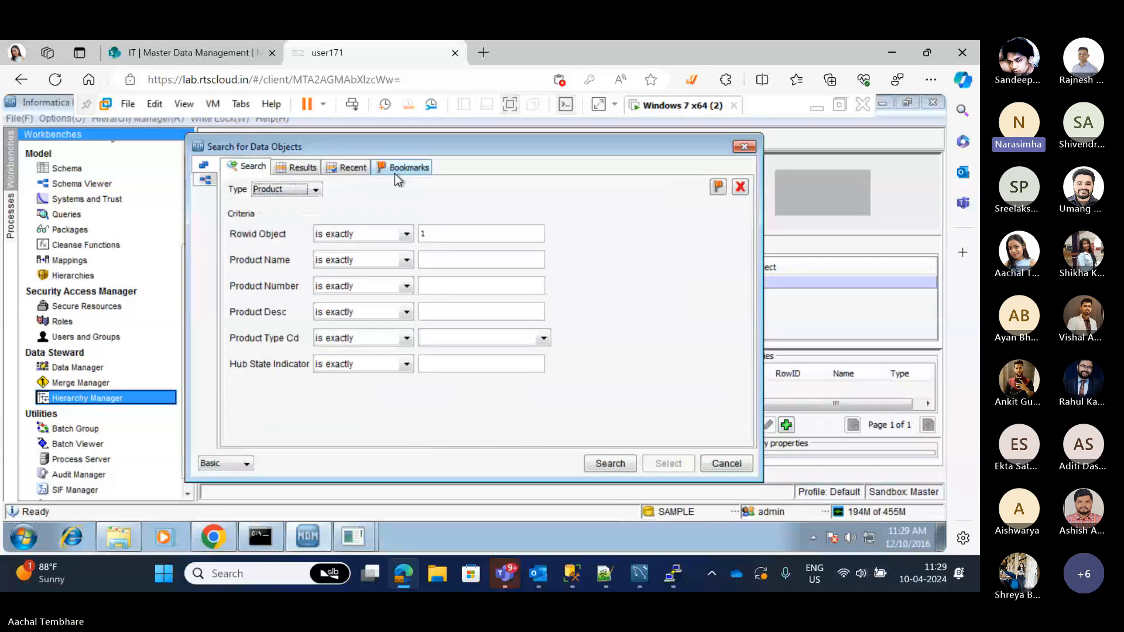
left_click(407, 234)
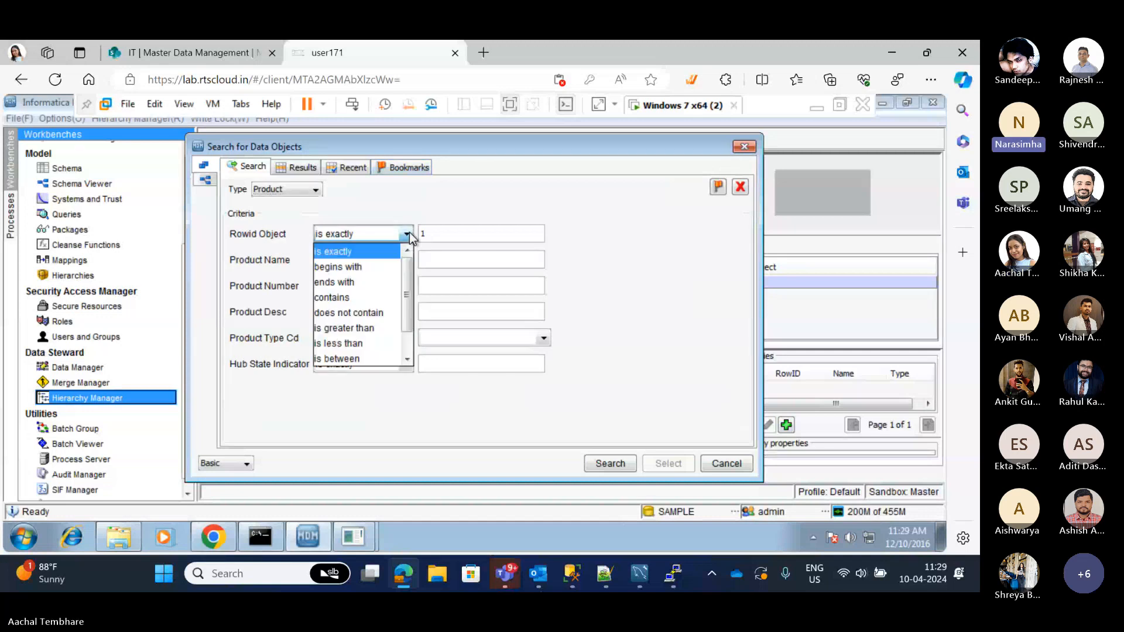
left_click(353, 271)
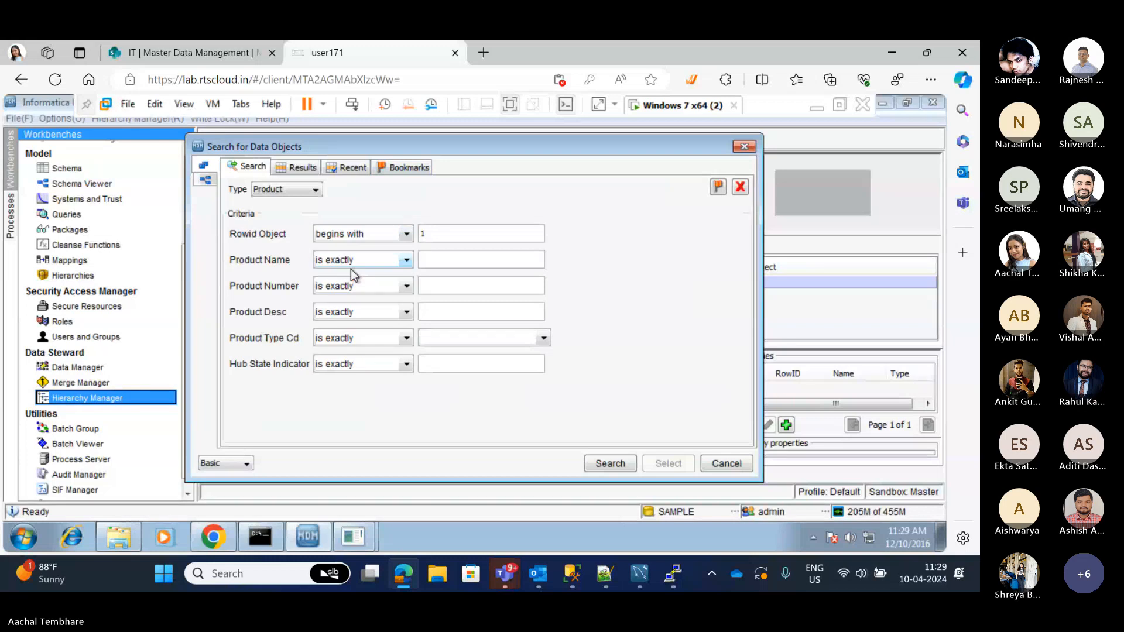
left_click(610, 468)
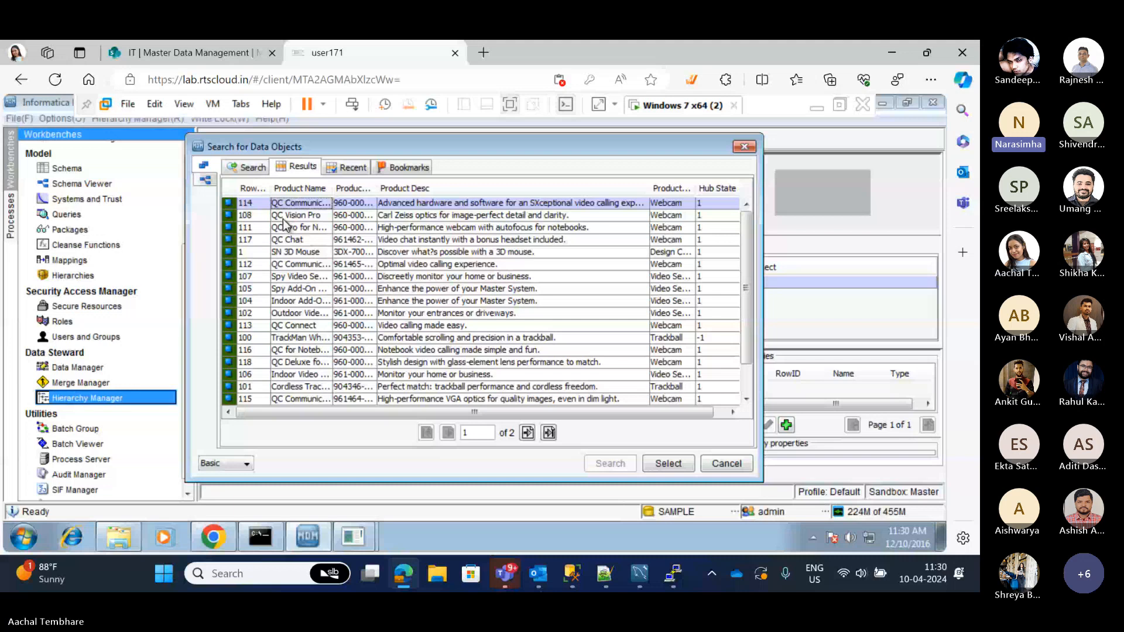
left_click(300, 386)
left_click(669, 466)
Clear the selected entities from the hierarchy canvas and switch to the Teams meeting window.
right_click(321, 301)
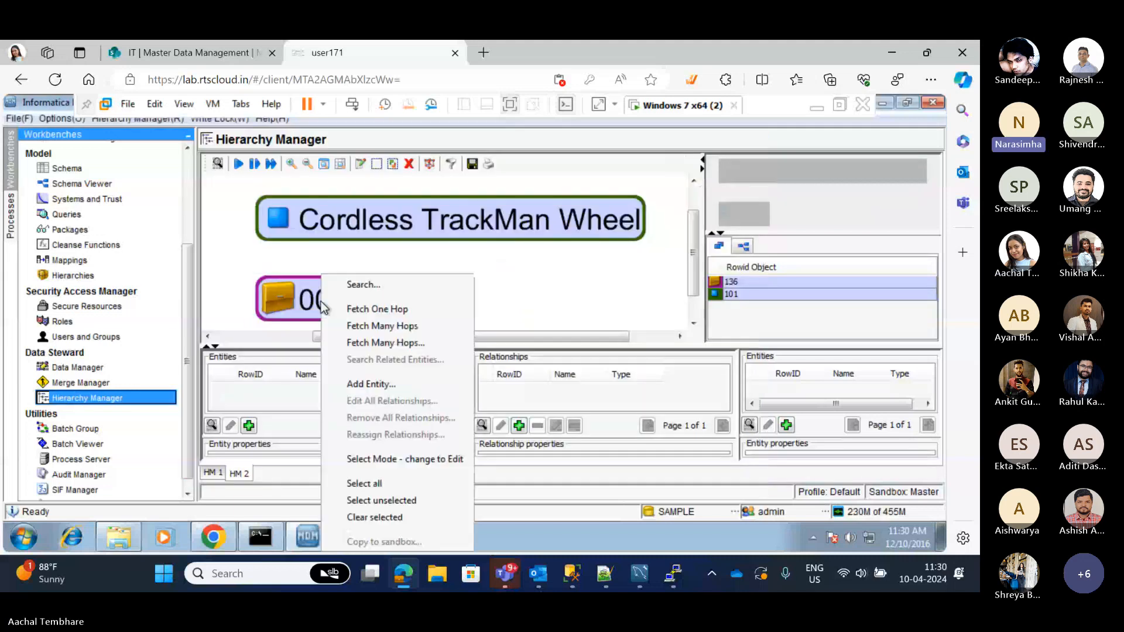
left_click(378, 518)
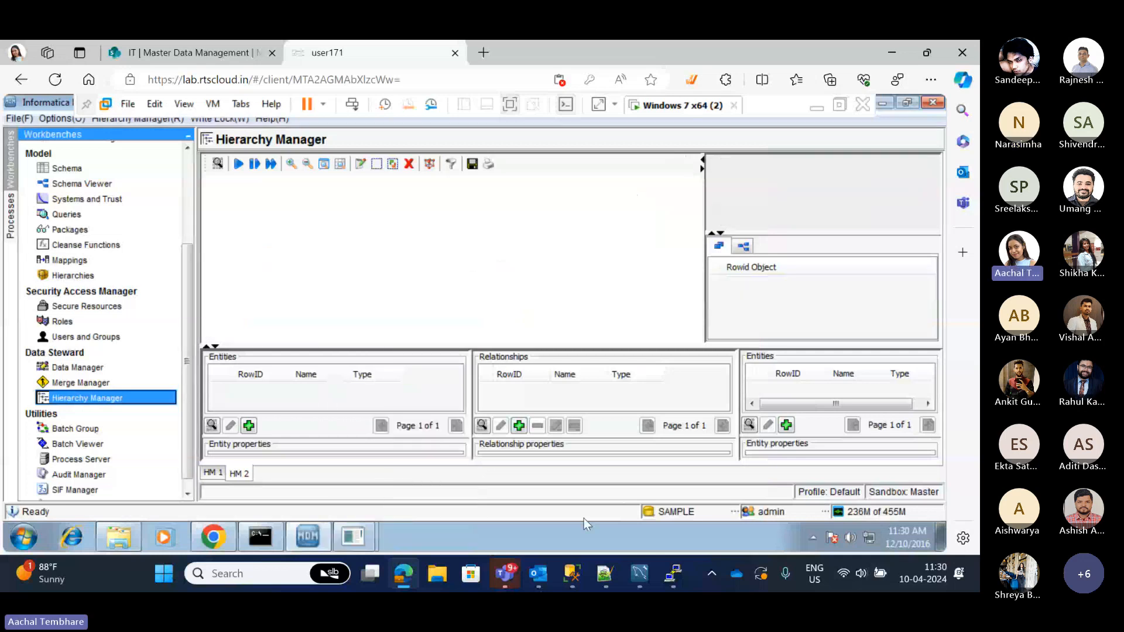
mouse_move(513, 583)
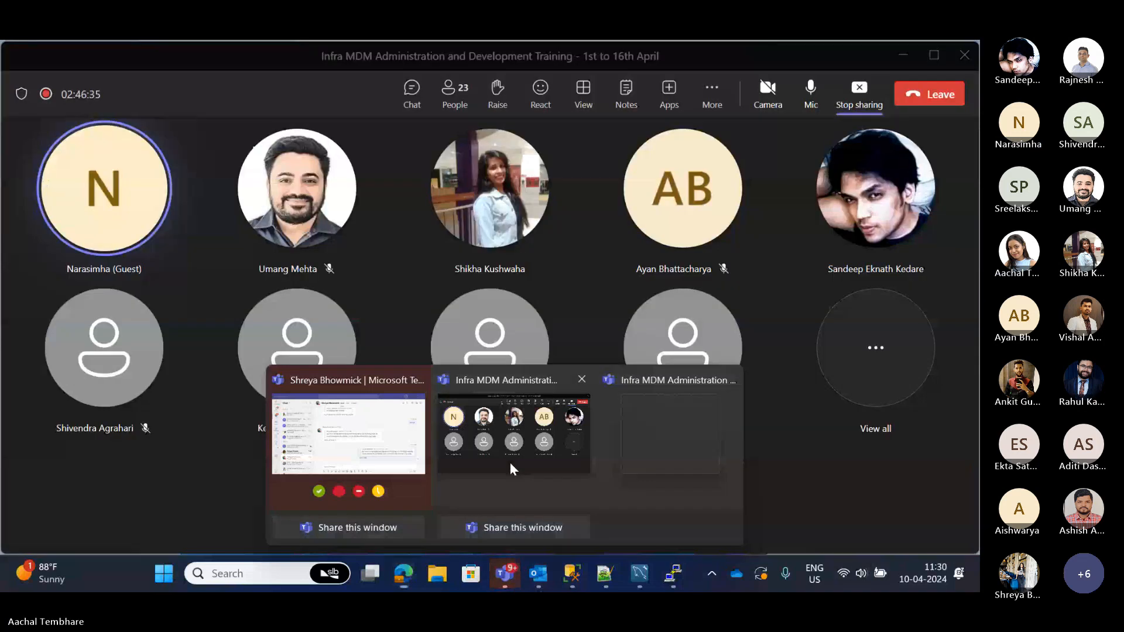
left_click(510, 462)
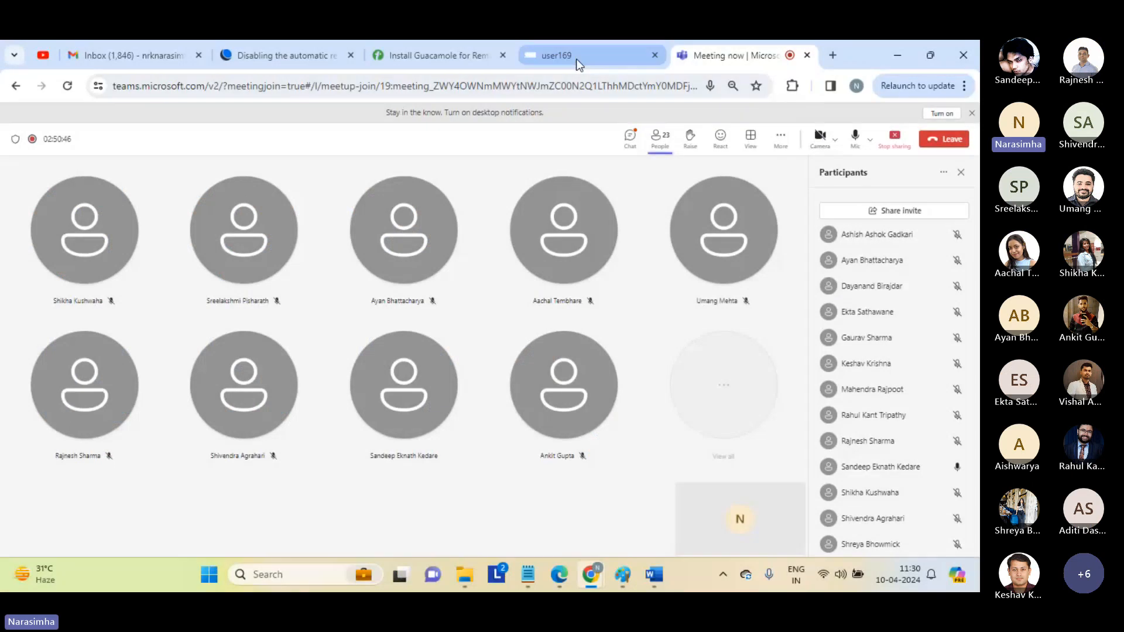
Switch to the user169 remote session and fetch one hop of relationships for the TrackMan Wheel entity.
left_click(576, 59)
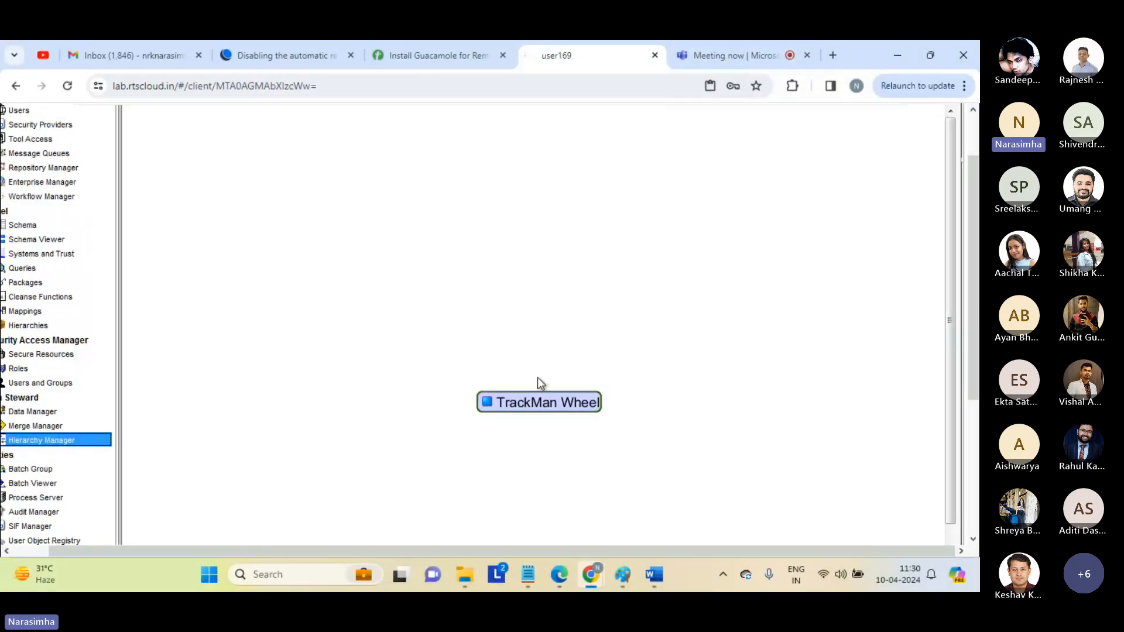
right_click(525, 407)
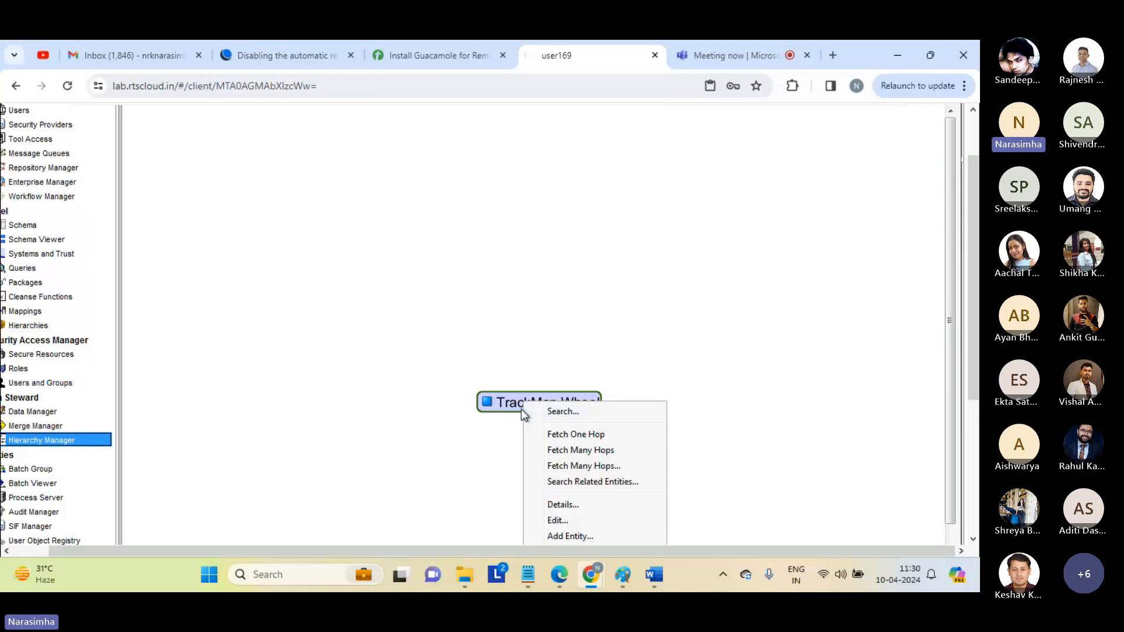
left_click(655, 388)
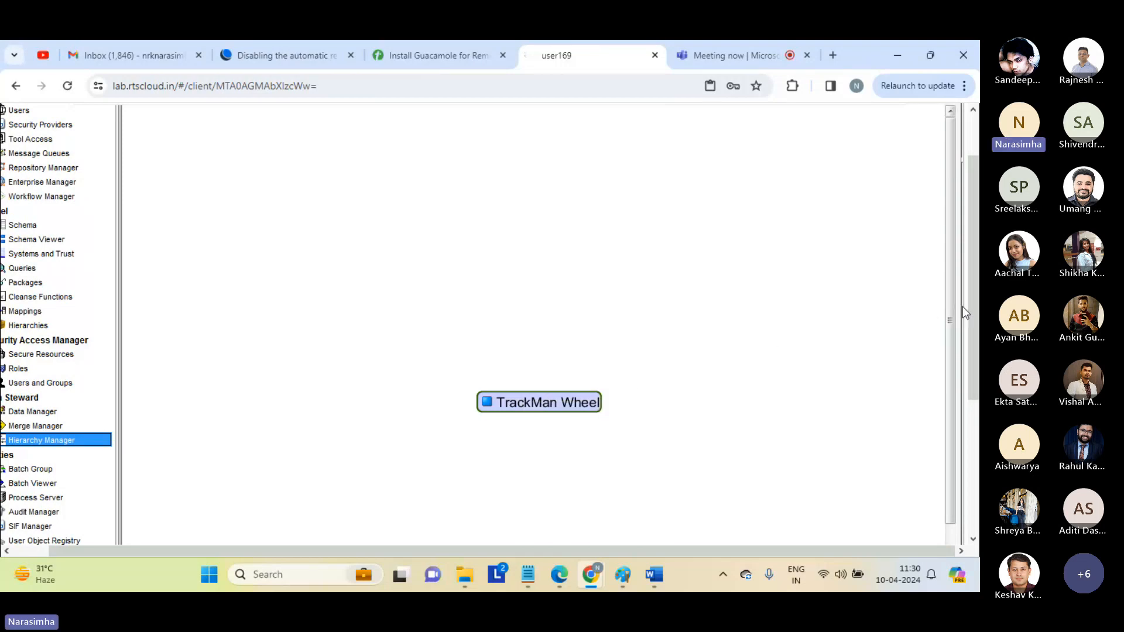
left_click_drag(968, 315, 976, 381)
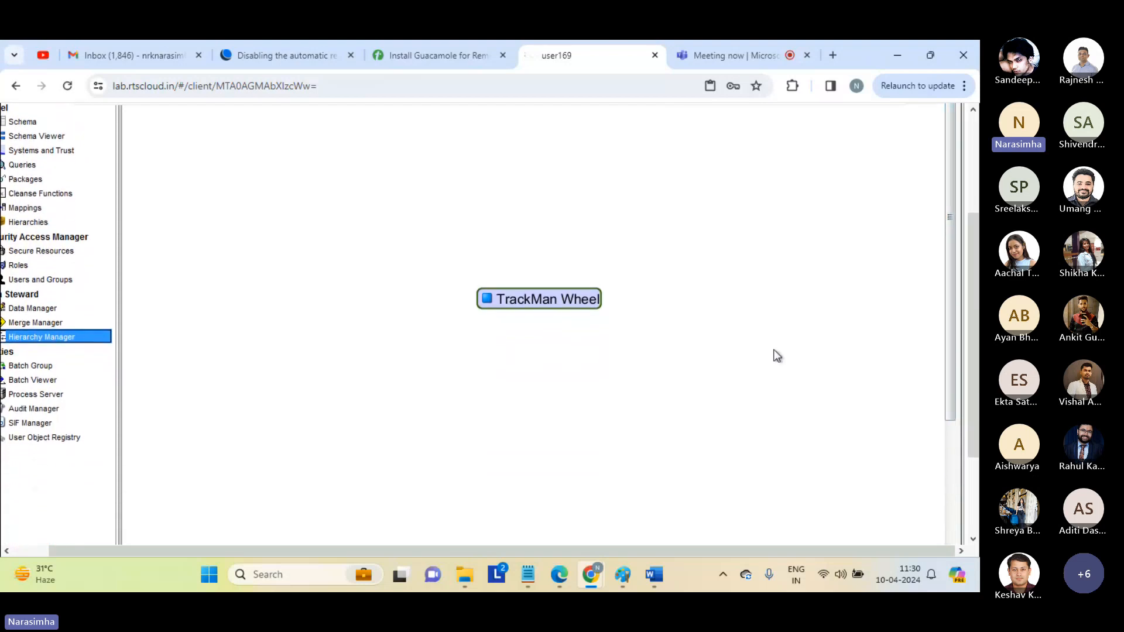
right_click(555, 300)
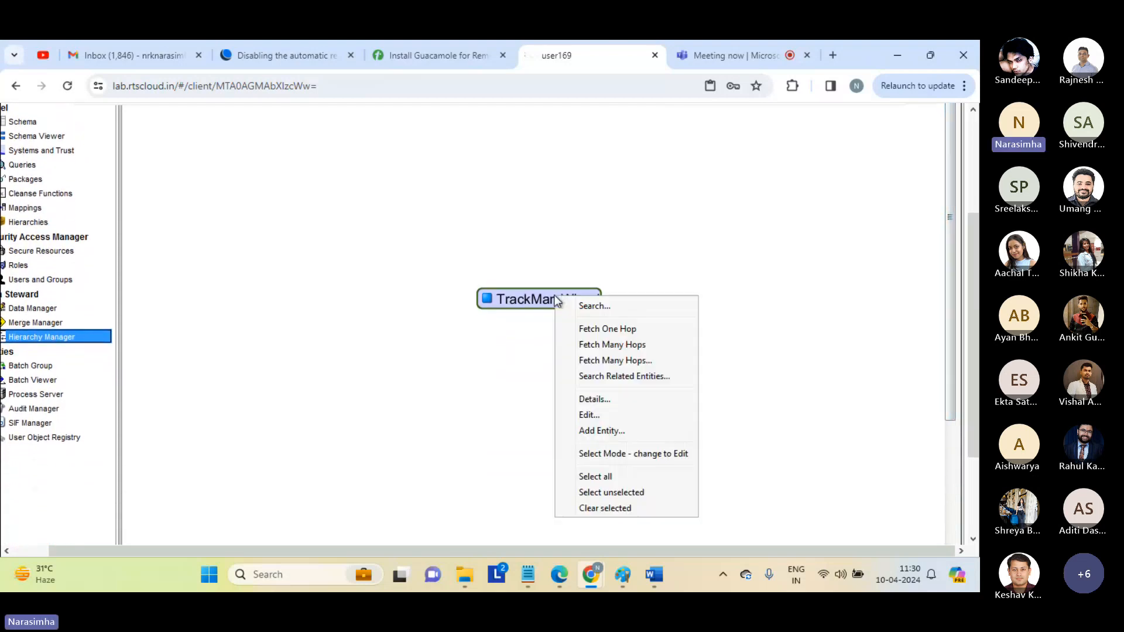
left_click(610, 328)
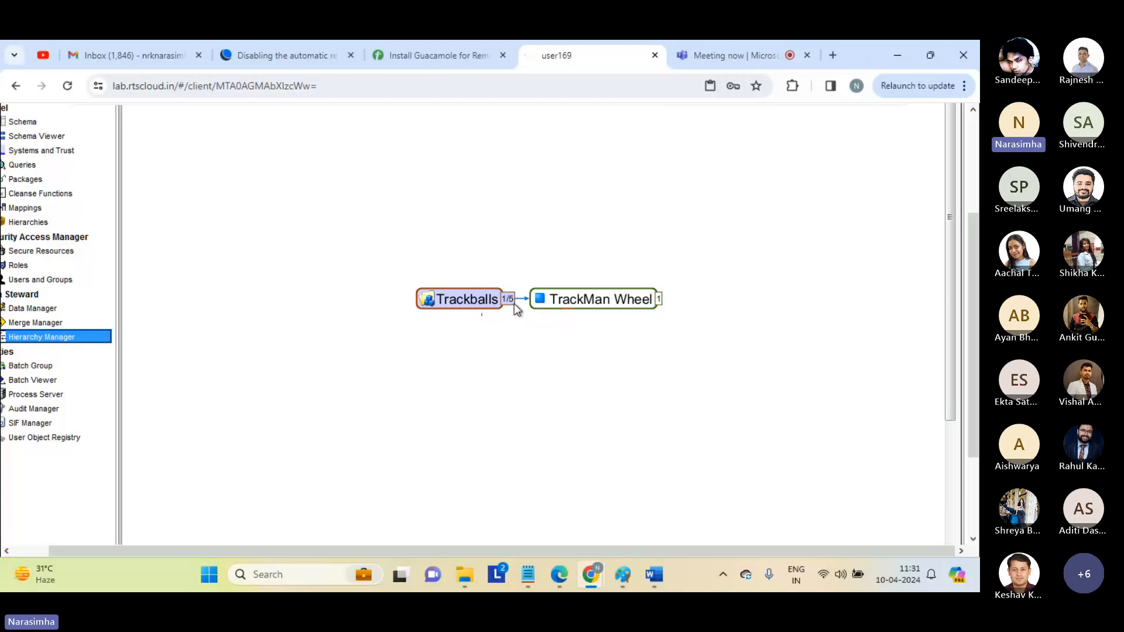
Fetch one hop of relationships for the Trackballs entity.
left_click(566, 304)
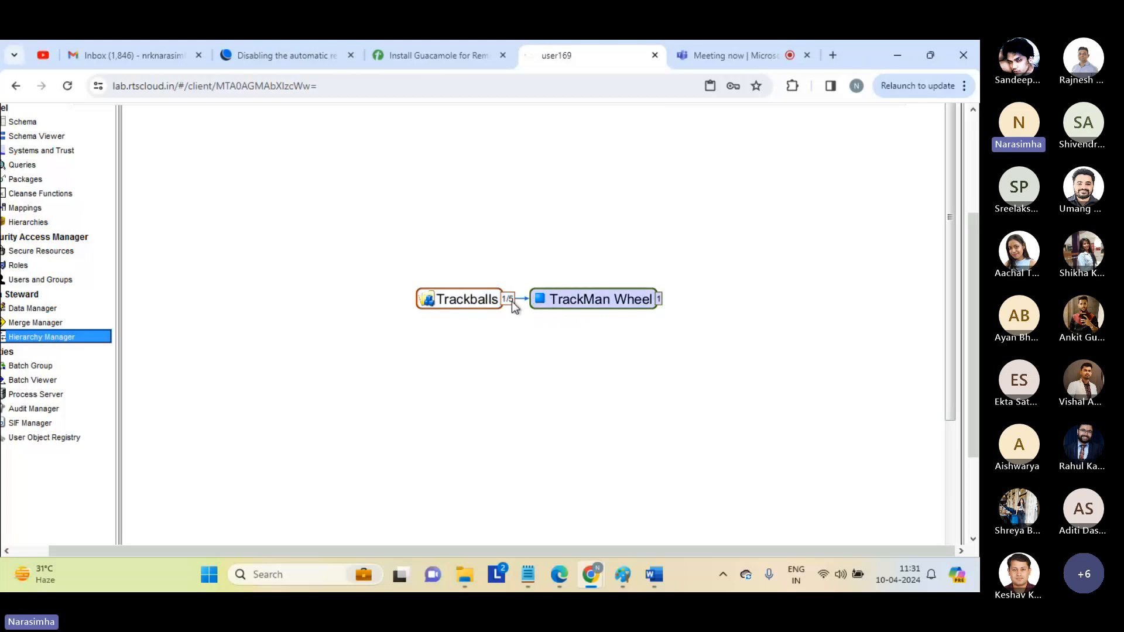
left_click(474, 298)
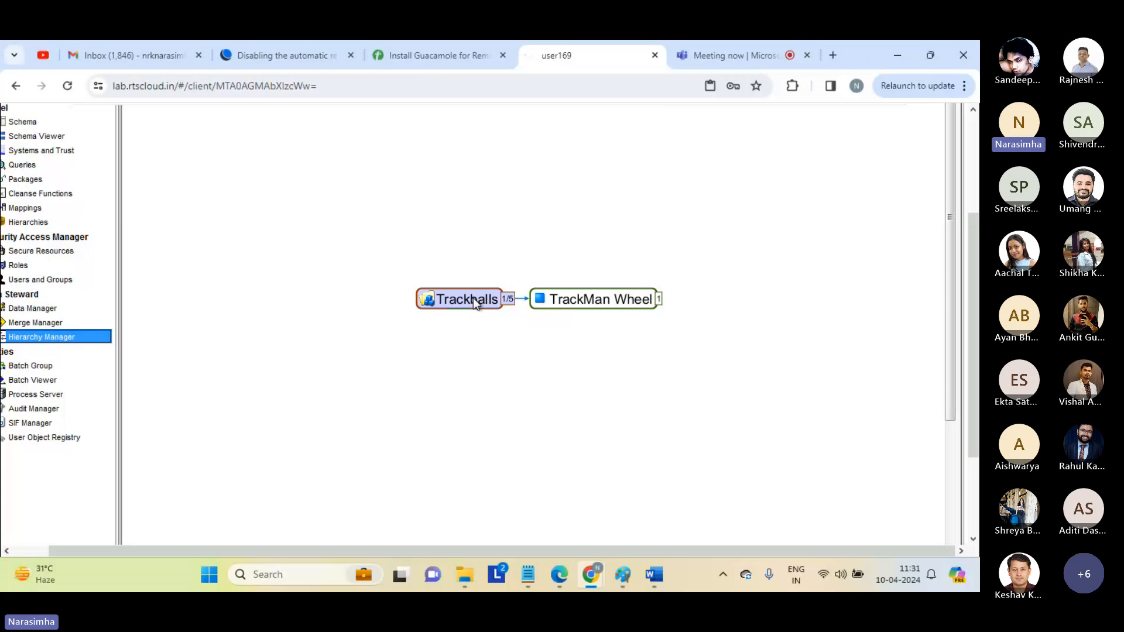
right_click(473, 298)
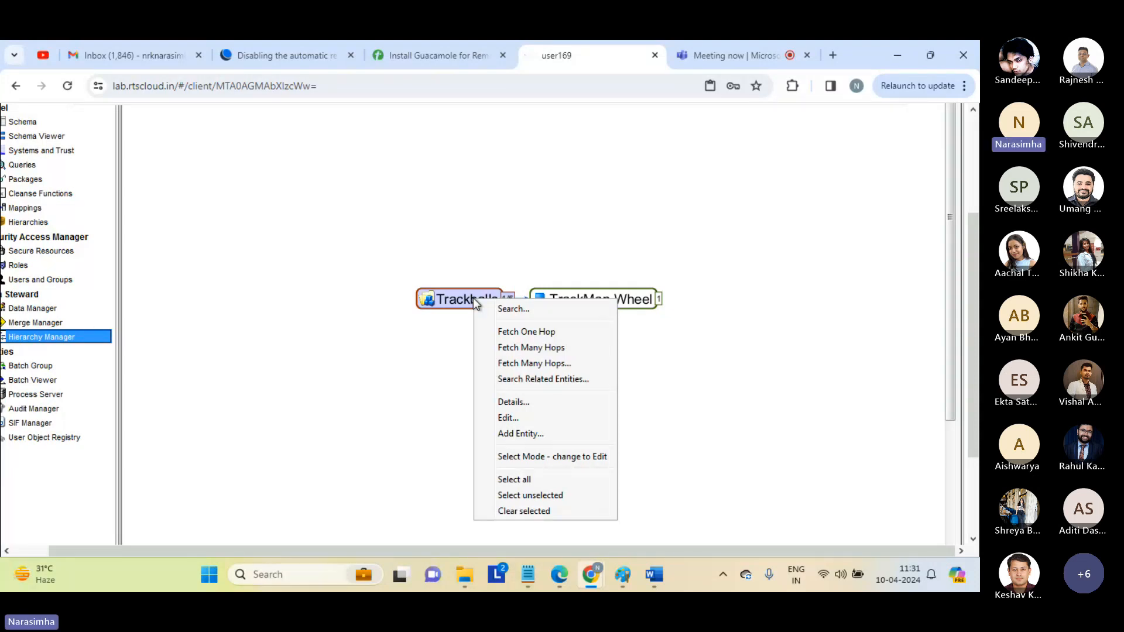
left_click(531, 334)
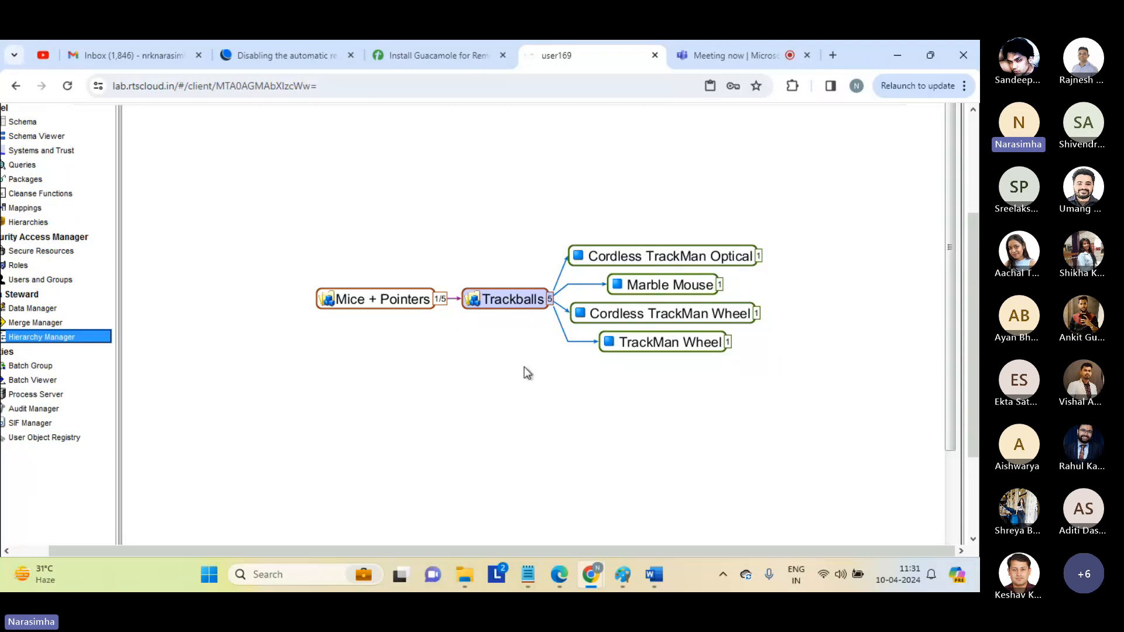
Select the Mice + Pointers entity, check the Teams meeting and return to the hierarchy diagram.
left_click(393, 303)
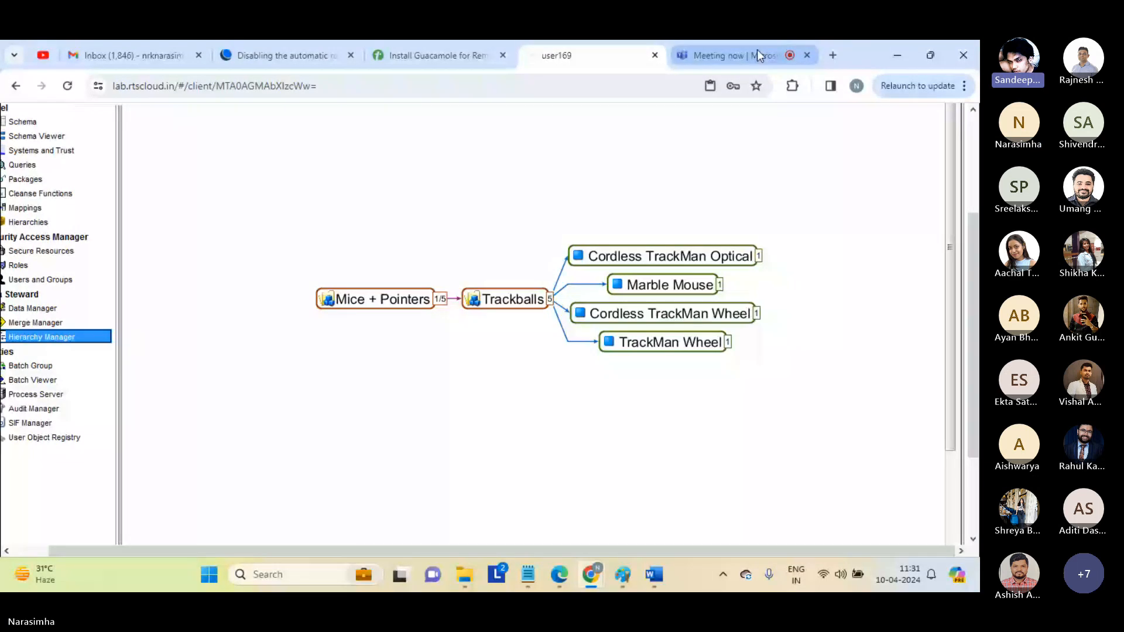
mouse_move(734, 55)
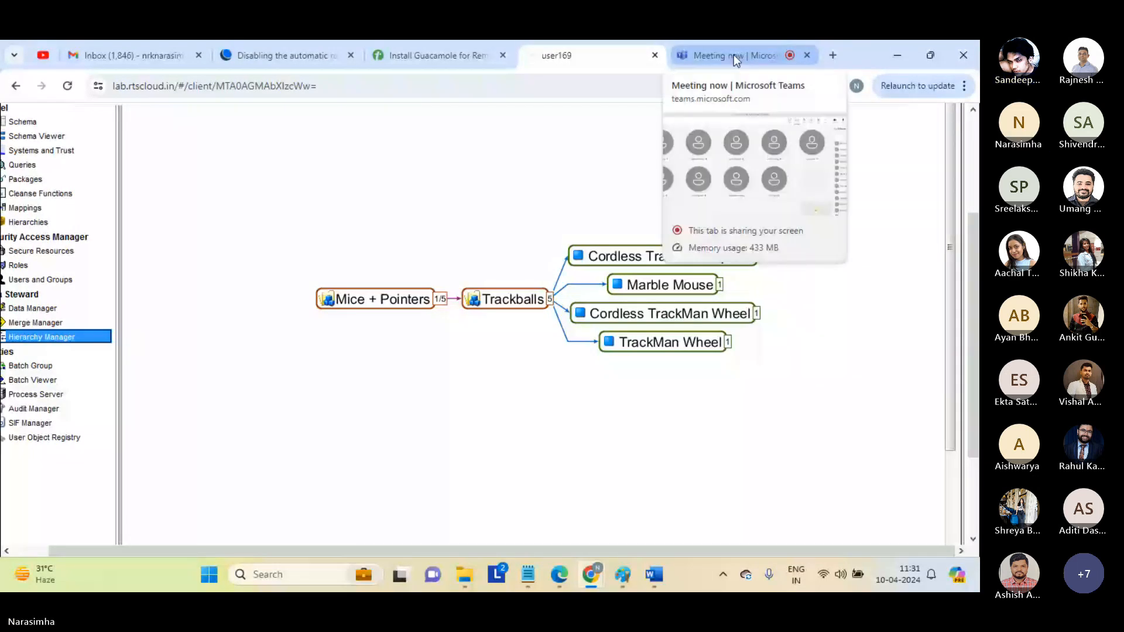
left_click(733, 54)
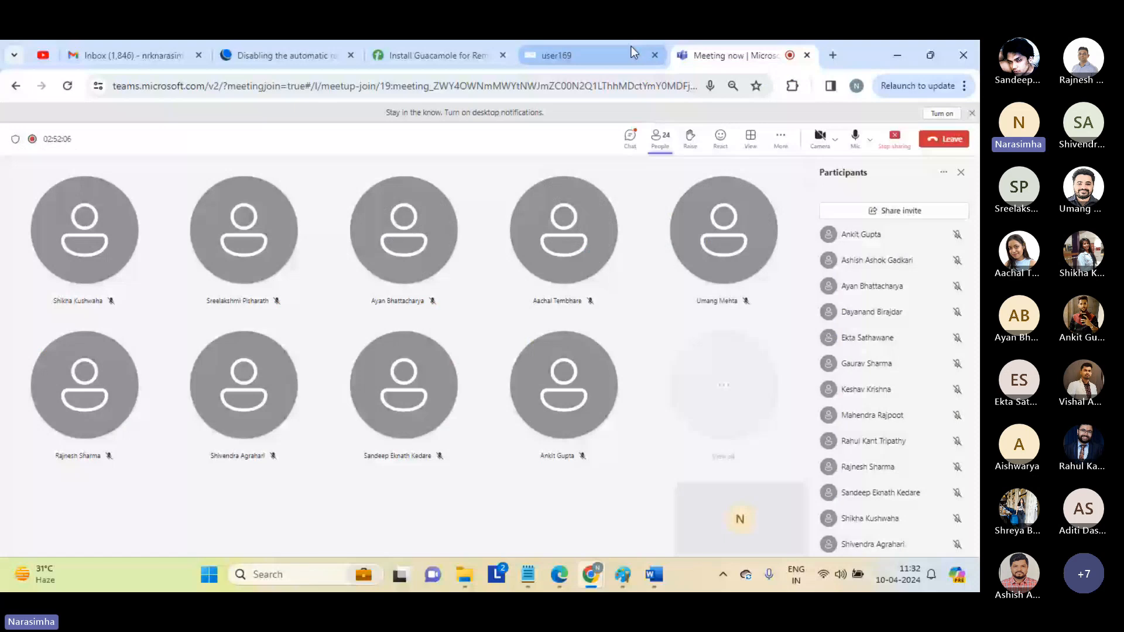
left_click(632, 46)
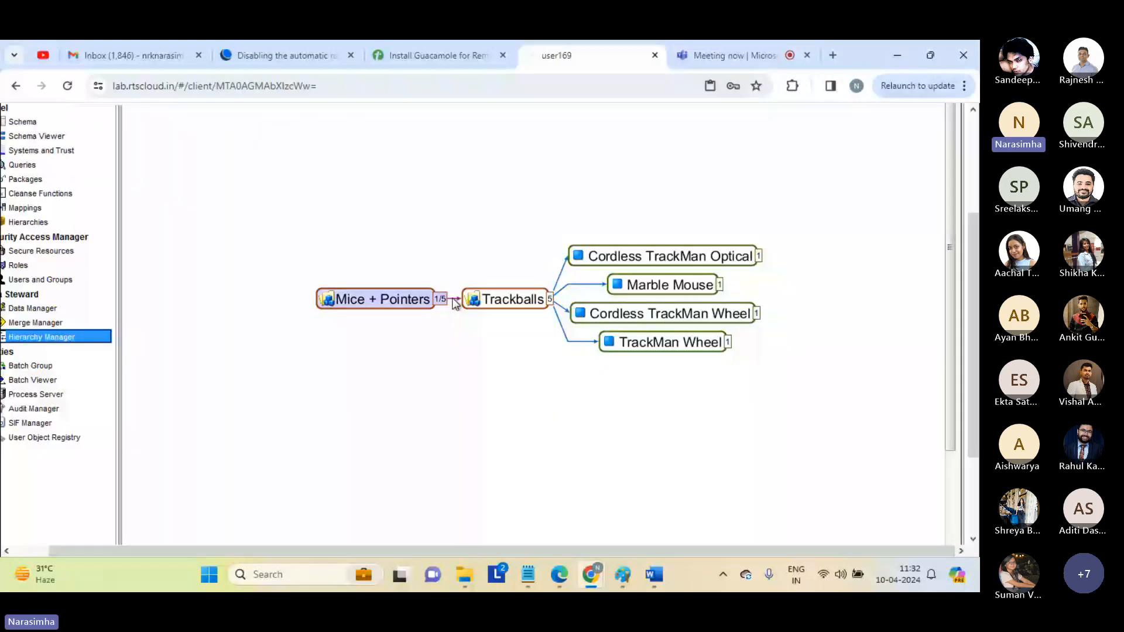
Fetch one hop of relationships for the Mice + Pointers entity.
left_click(515, 301)
left_click(388, 299)
right_click(388, 296)
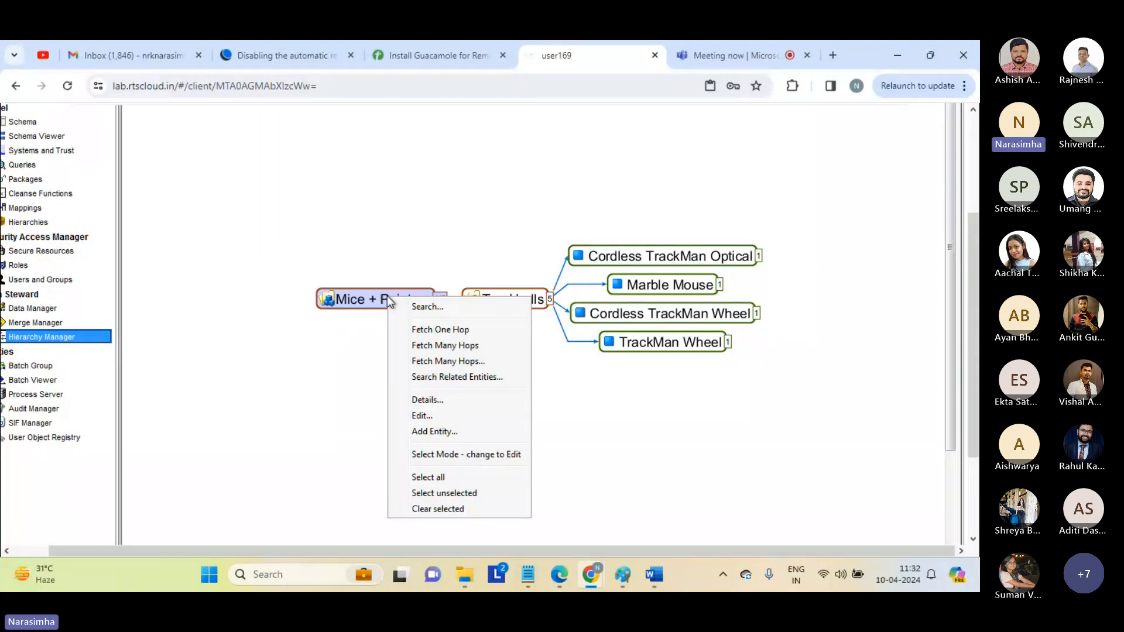
left_click(437, 332)
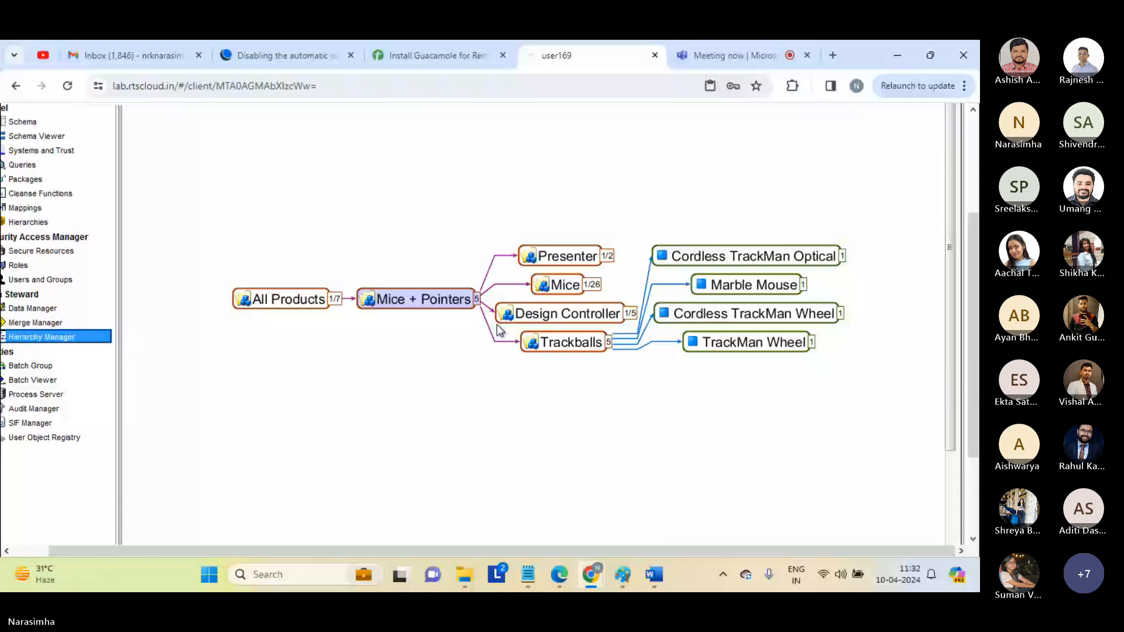
Fetch one hop of relationships for the Mice entity under Mice + Pointers.
left_click(562, 342)
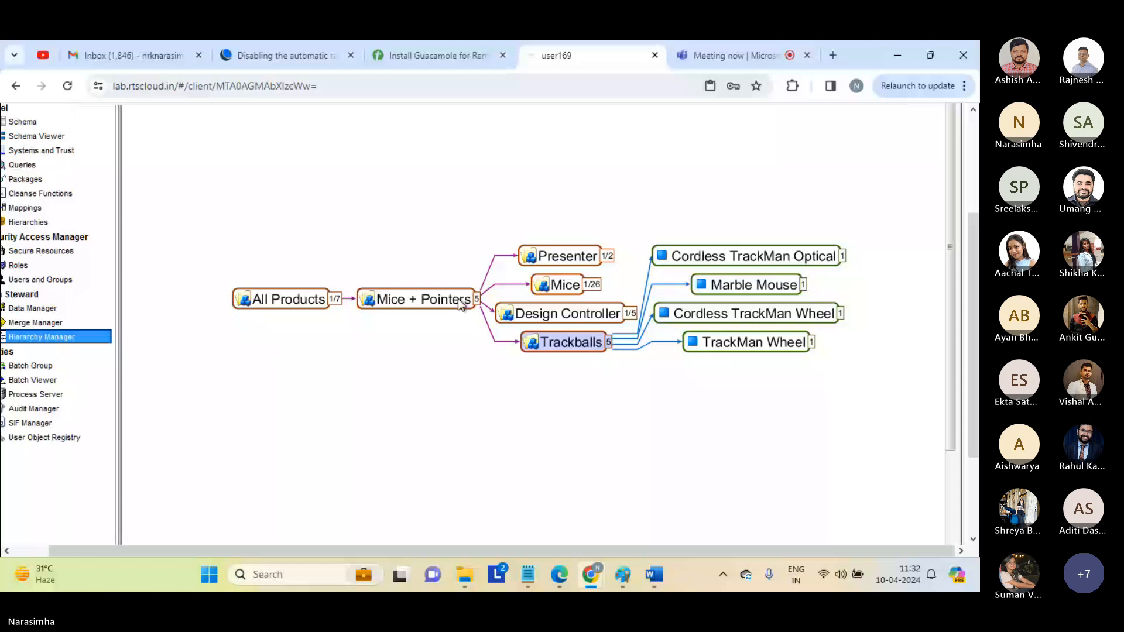
left_click(427, 302)
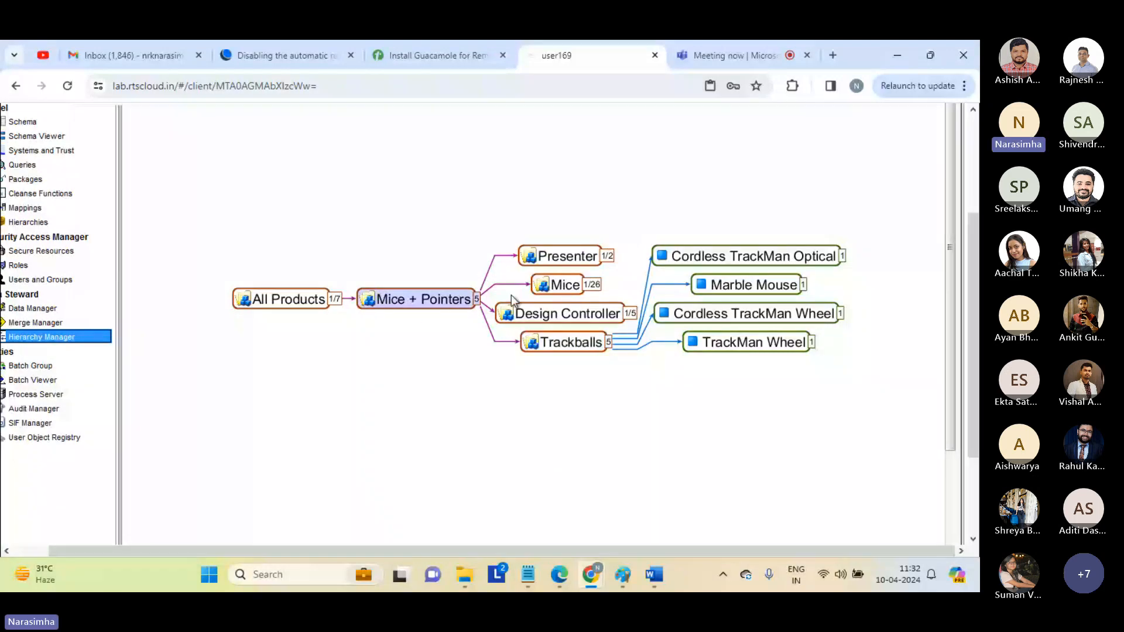
left_click(560, 287)
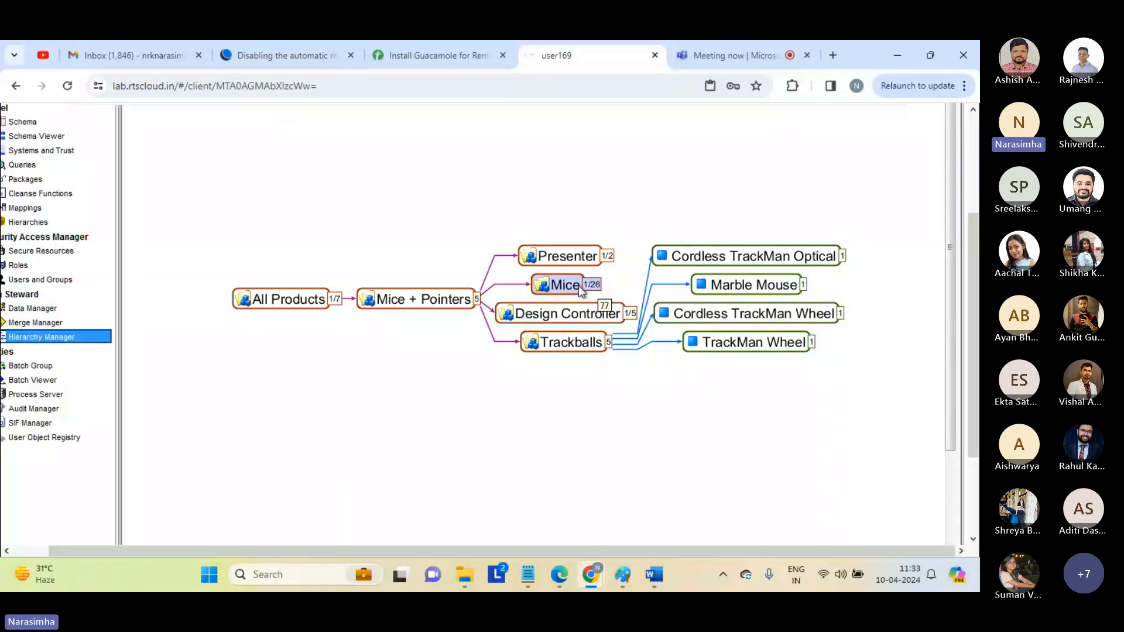
left_click(449, 300)
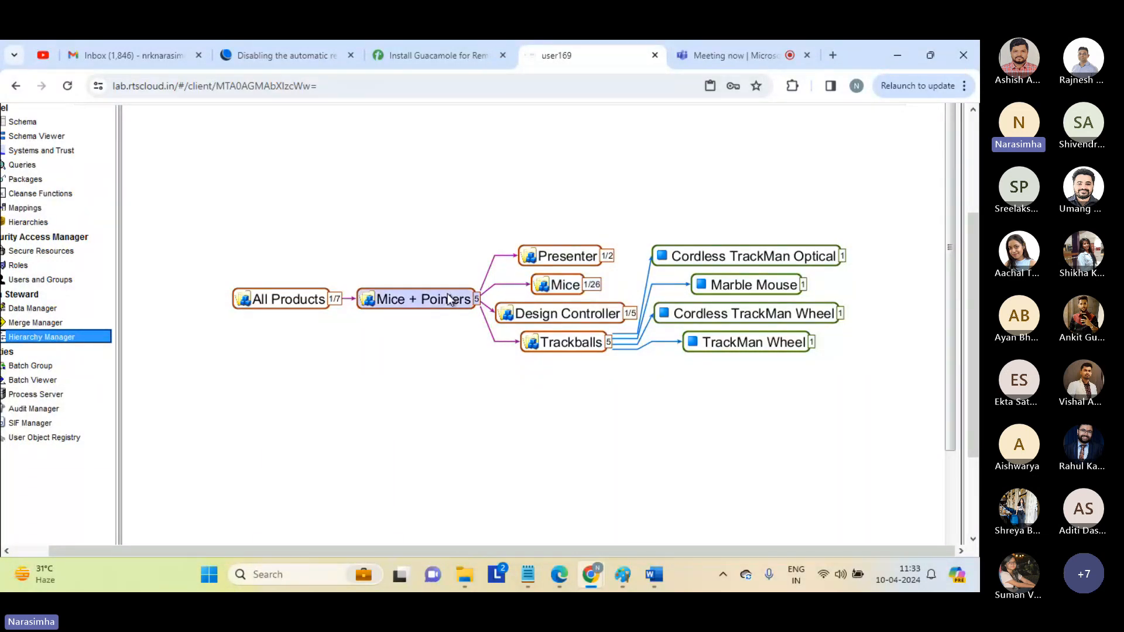
left_click(566, 293)
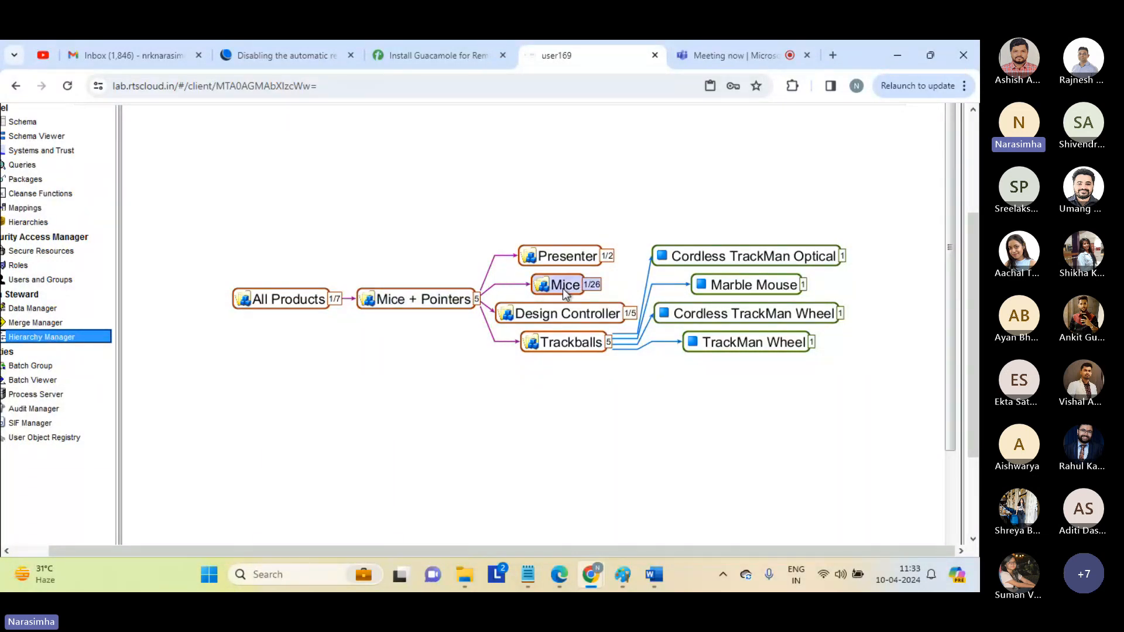
right_click(563, 290)
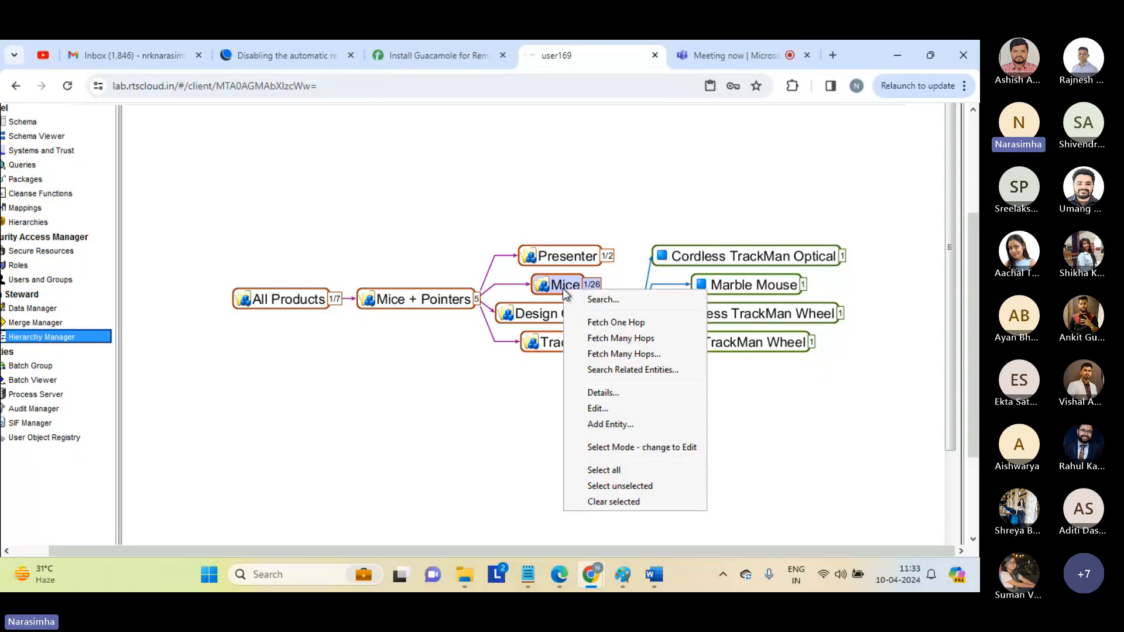
left_click(616, 322)
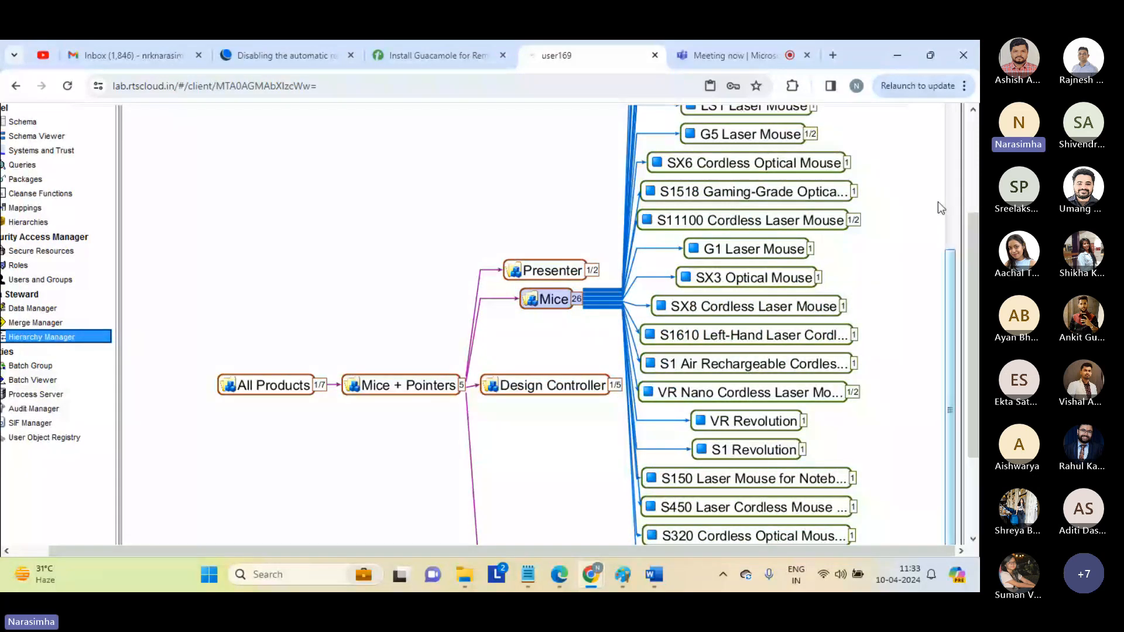
Zoom out the hierarchy diagram and examine the branches of Mice + Pointers, from the mouse products down to Trackballs.
left_click(954, 147)
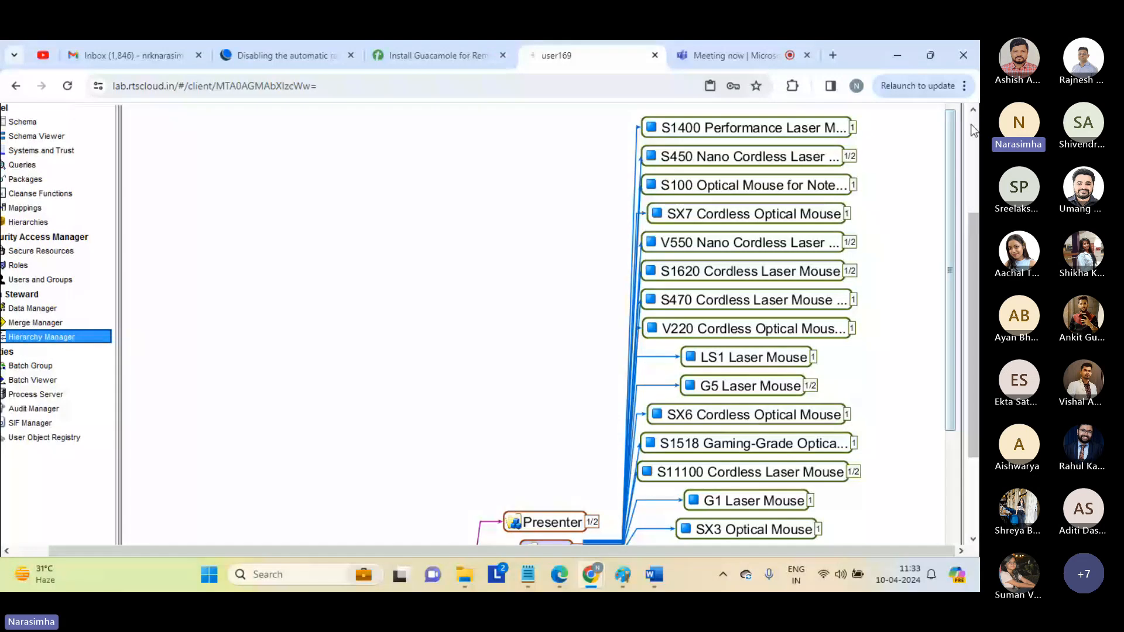
left_click(972, 128)
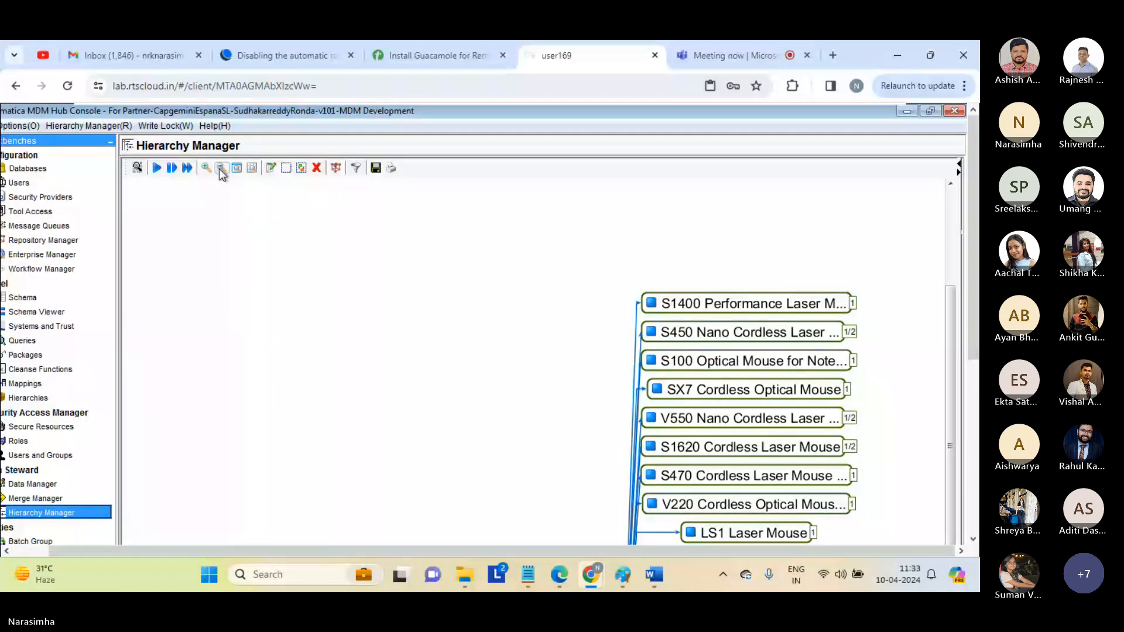
left_click(221, 170)
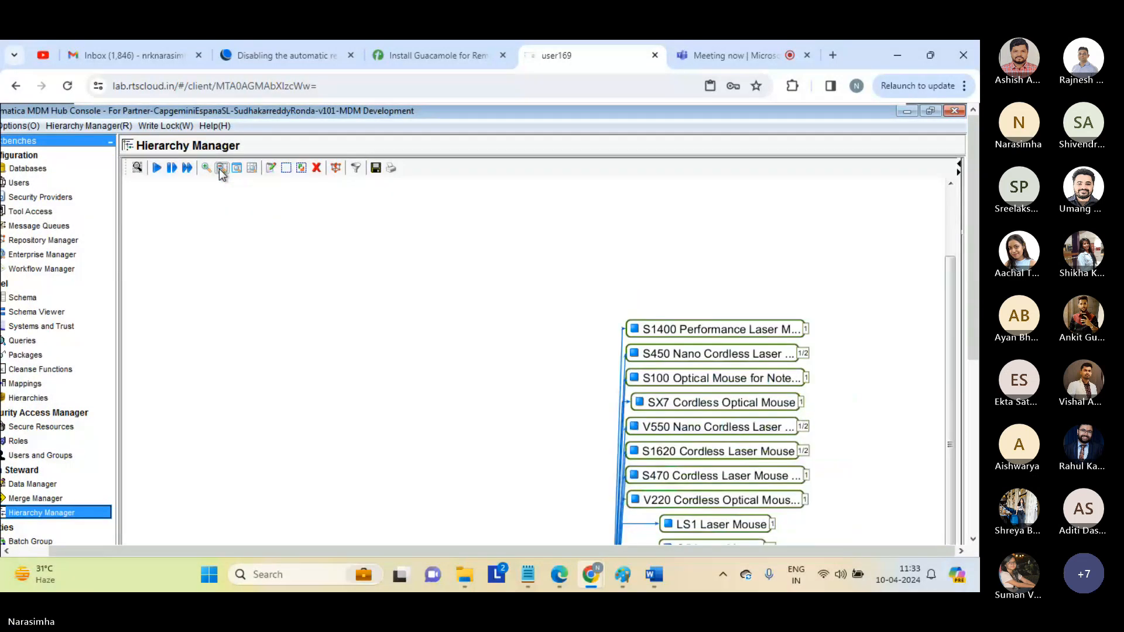
left_click(221, 170)
left_click_drag(974, 229, 974, 288)
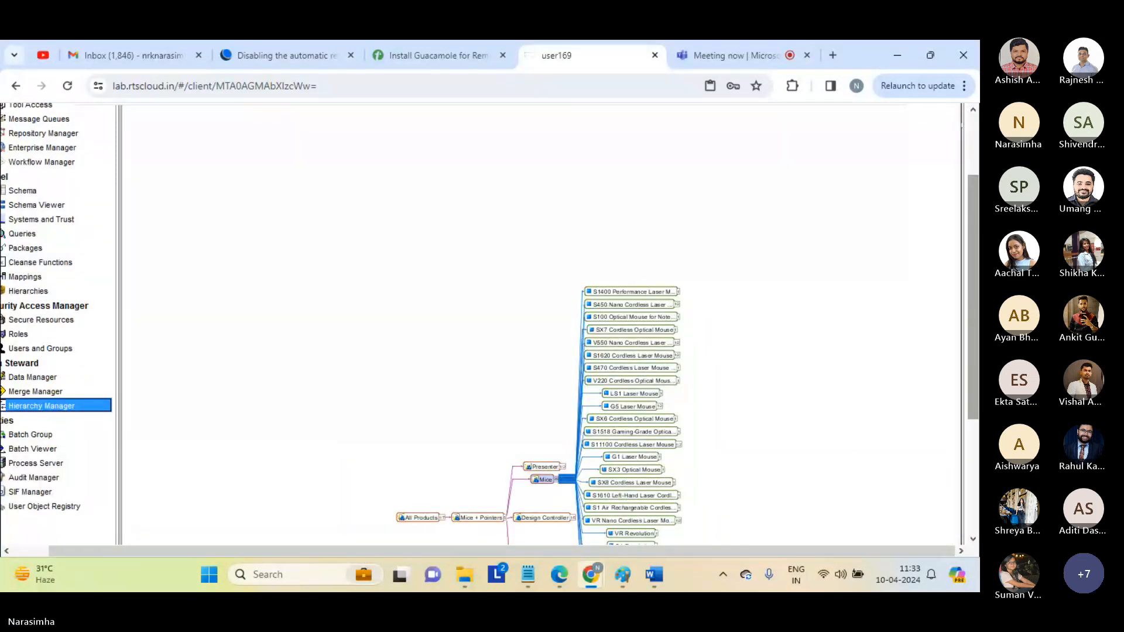
left_click_drag(975, 399, 975, 414)
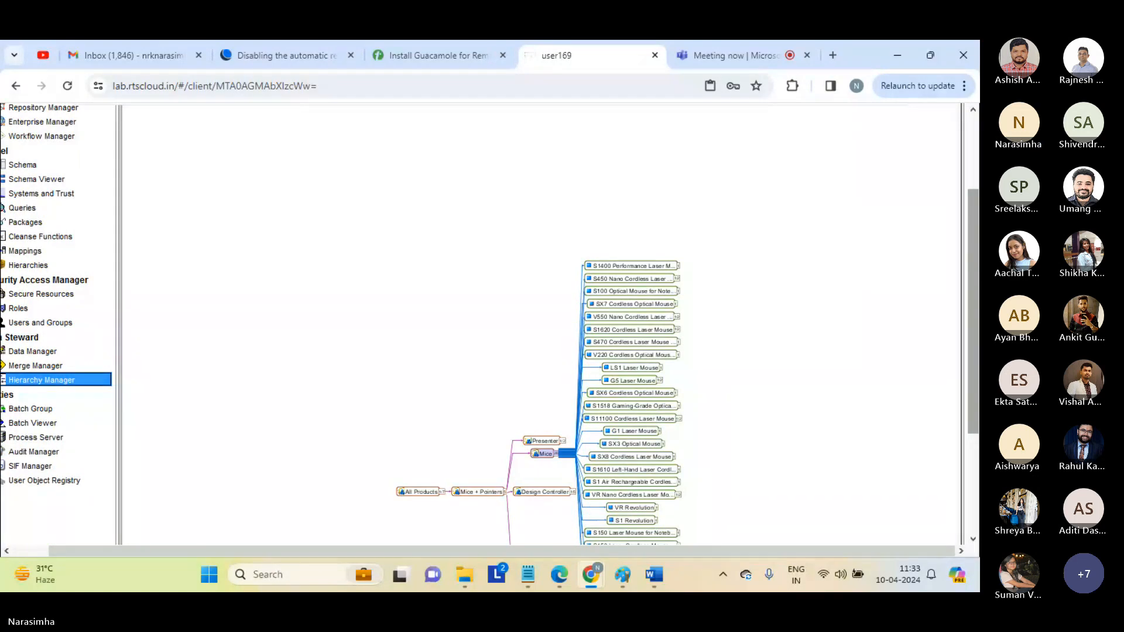
left_click(975, 513)
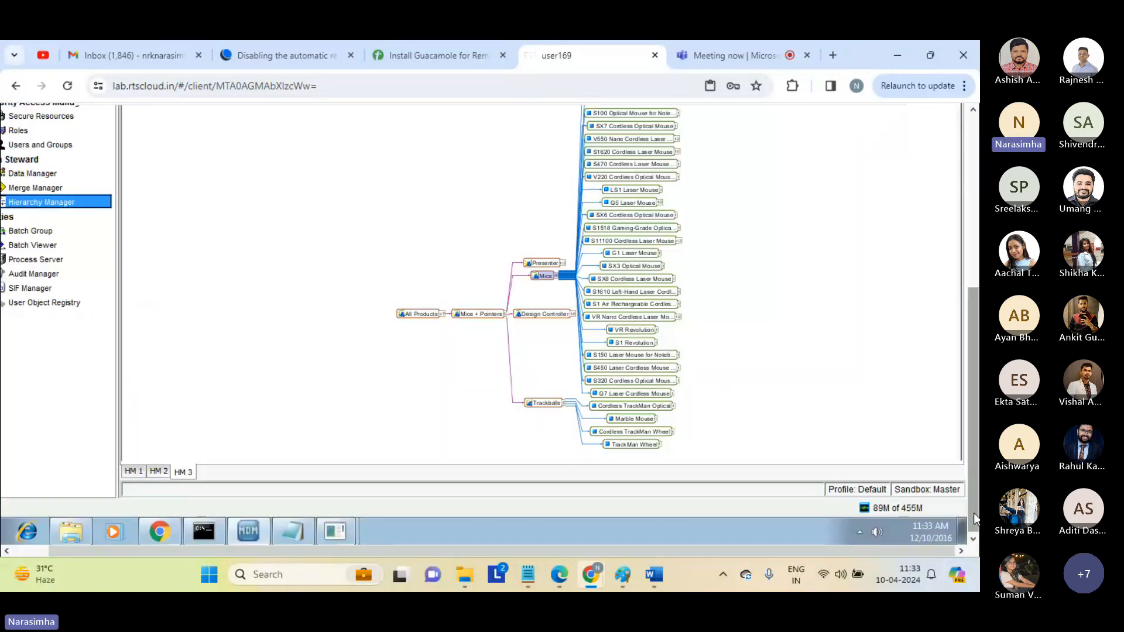
left_click_drag(971, 430, 971, 401)
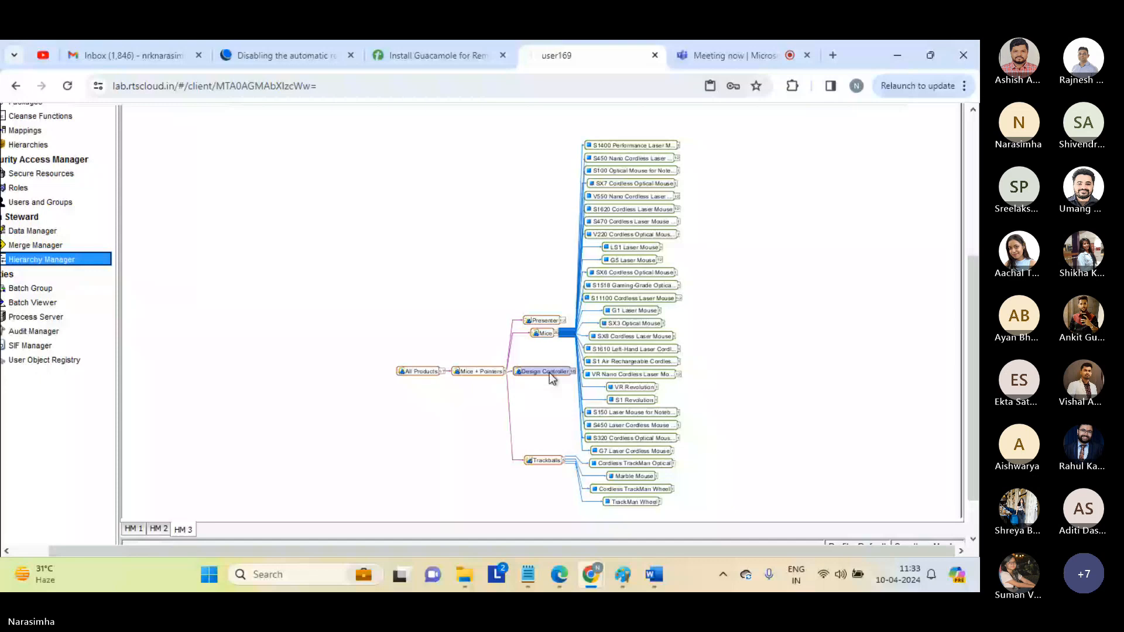
mouse_move(549, 373)
left_click_drag(977, 372, 972, 333)
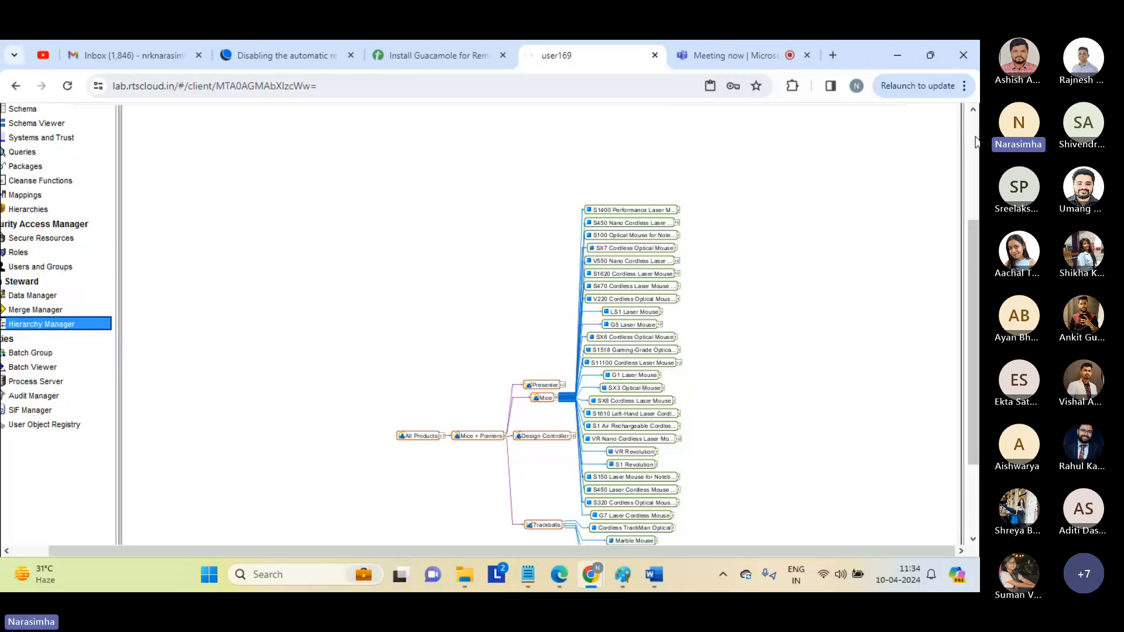
Enlarge the hierarchy diagram again and look over the products related to the Mice entity.
scroll(577, 158, "up", 5)
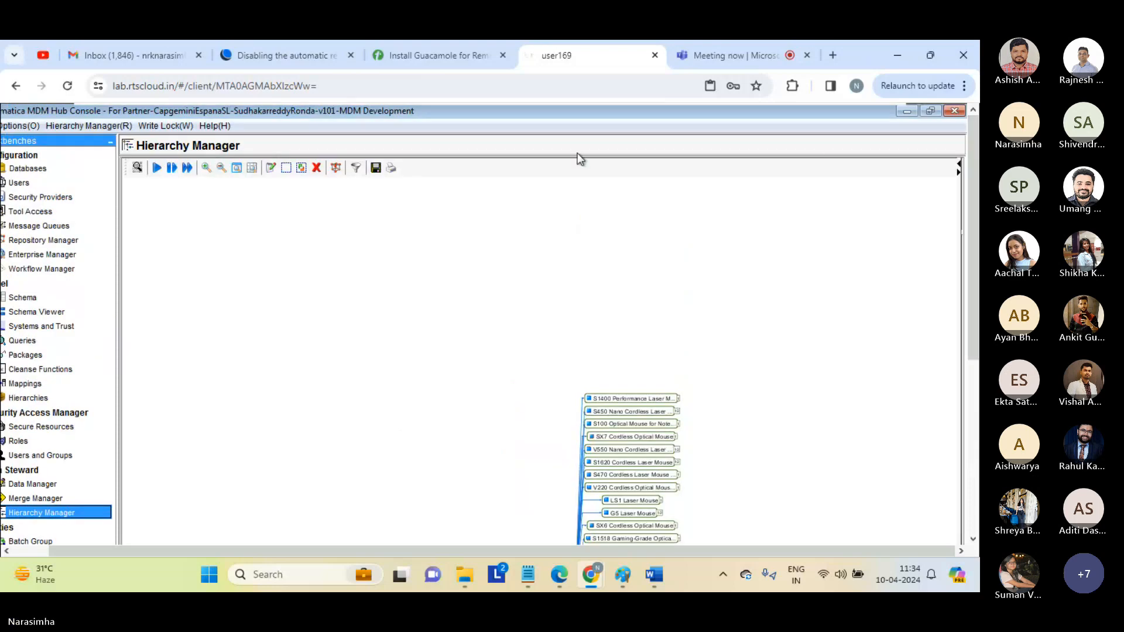
left_click(207, 168)
left_click(206, 168)
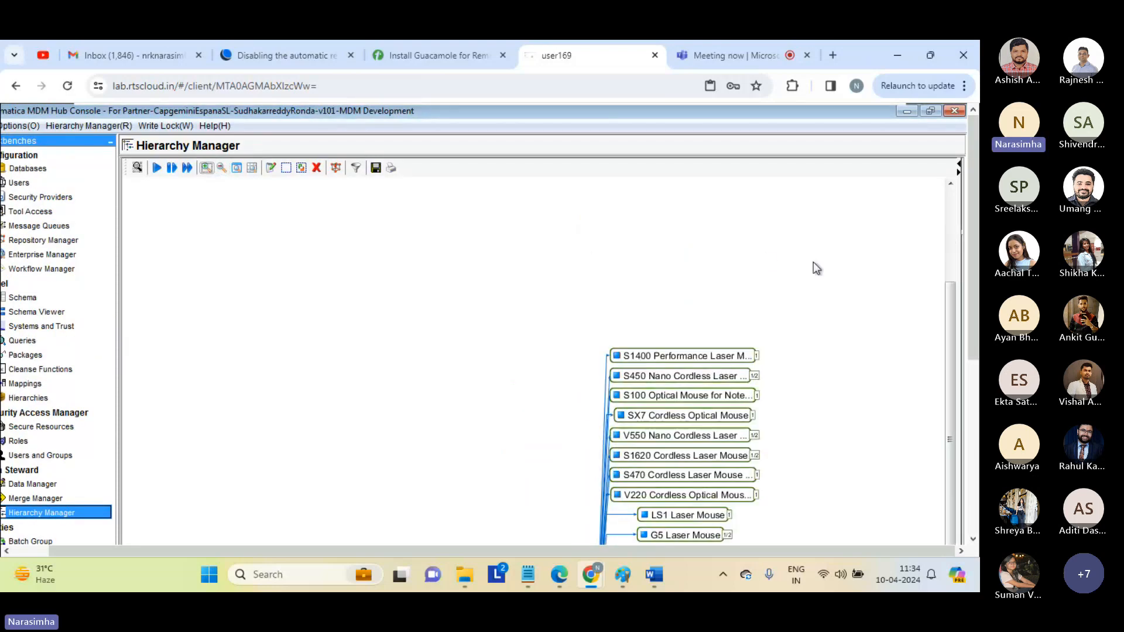
scroll(975, 276, "down", 1)
scroll(974, 276, "down", 2)
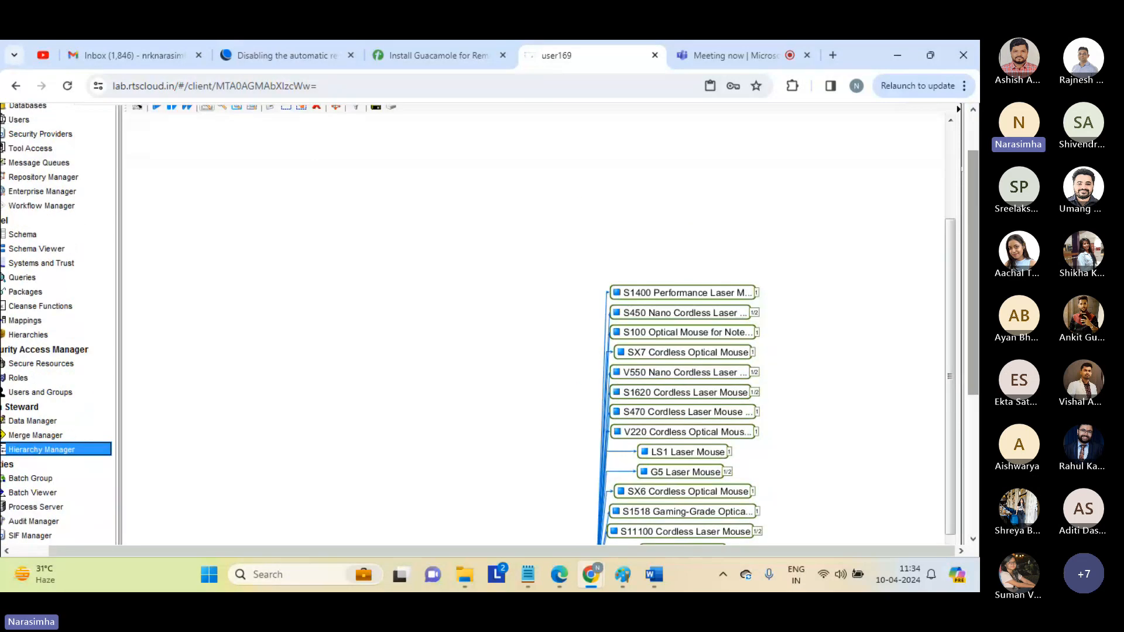
scroll(971, 375, "down", 7)
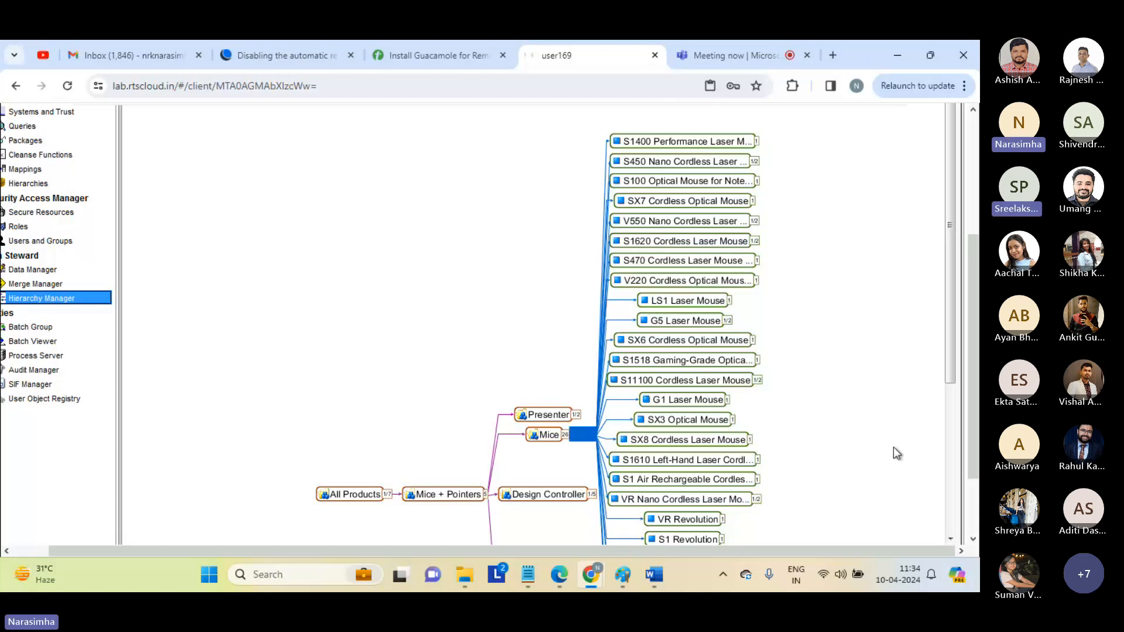
Switch to the Teams meeting and look through the participants list.
left_click(725, 65)
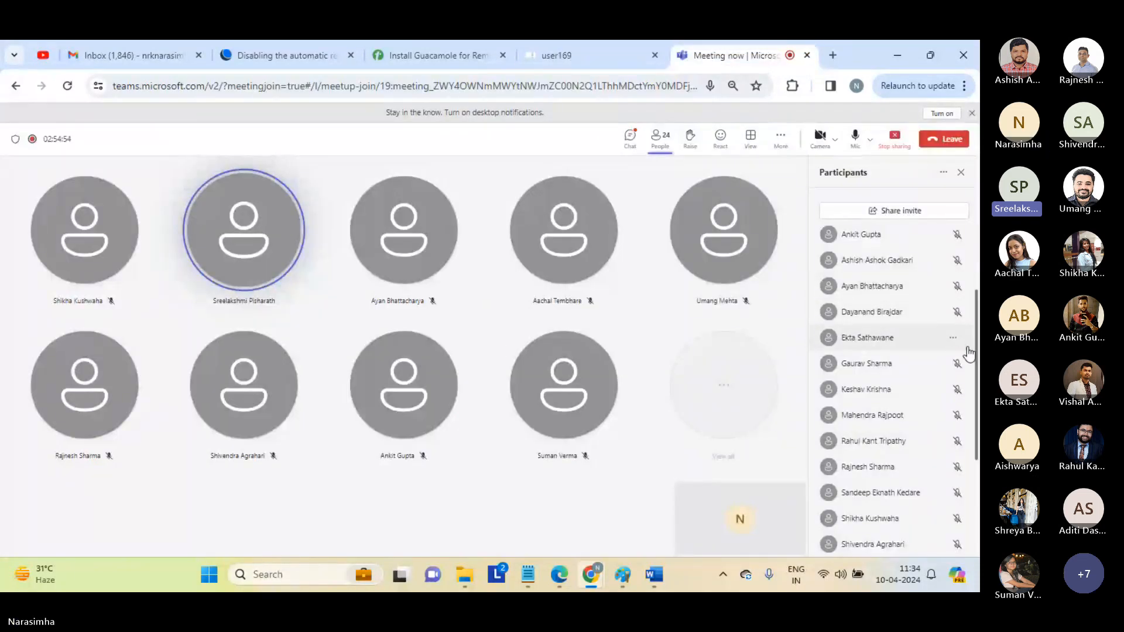
scroll(968, 349, "down", 3)
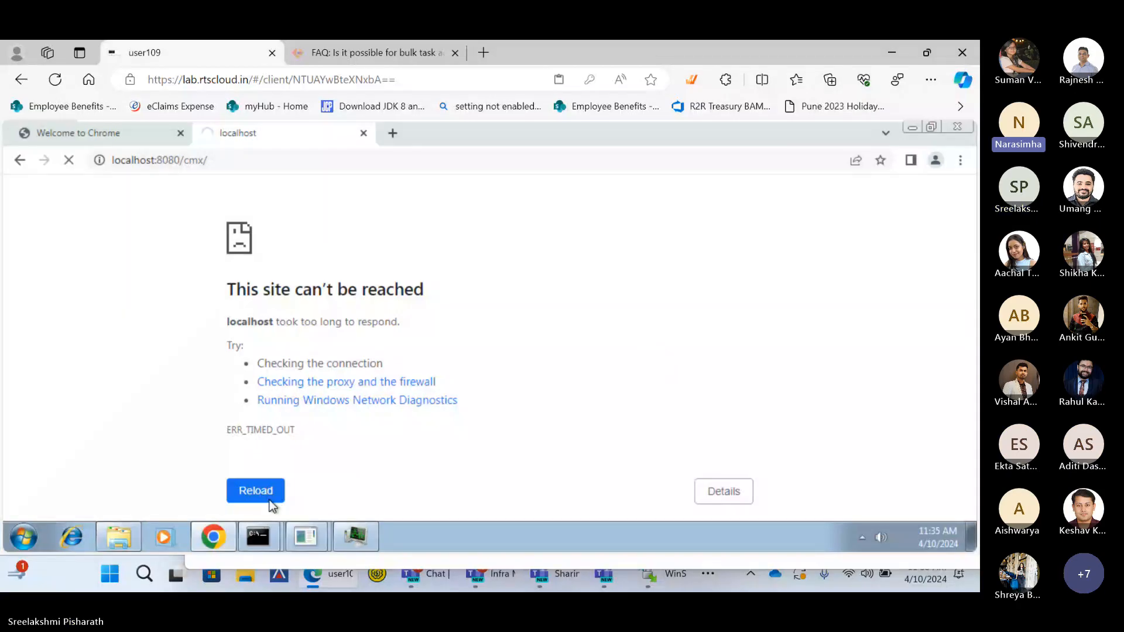
Bring up the standalone.bat console on the remote desktop and enlarge its window to read the server log.
mouse_move(247, 525)
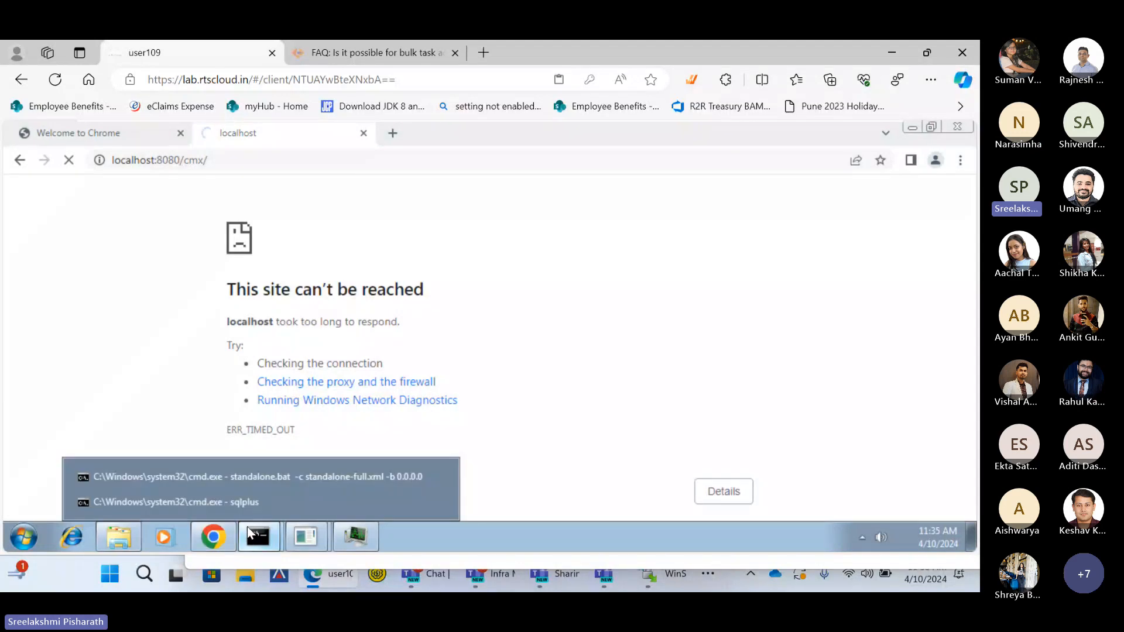
left_click(276, 480)
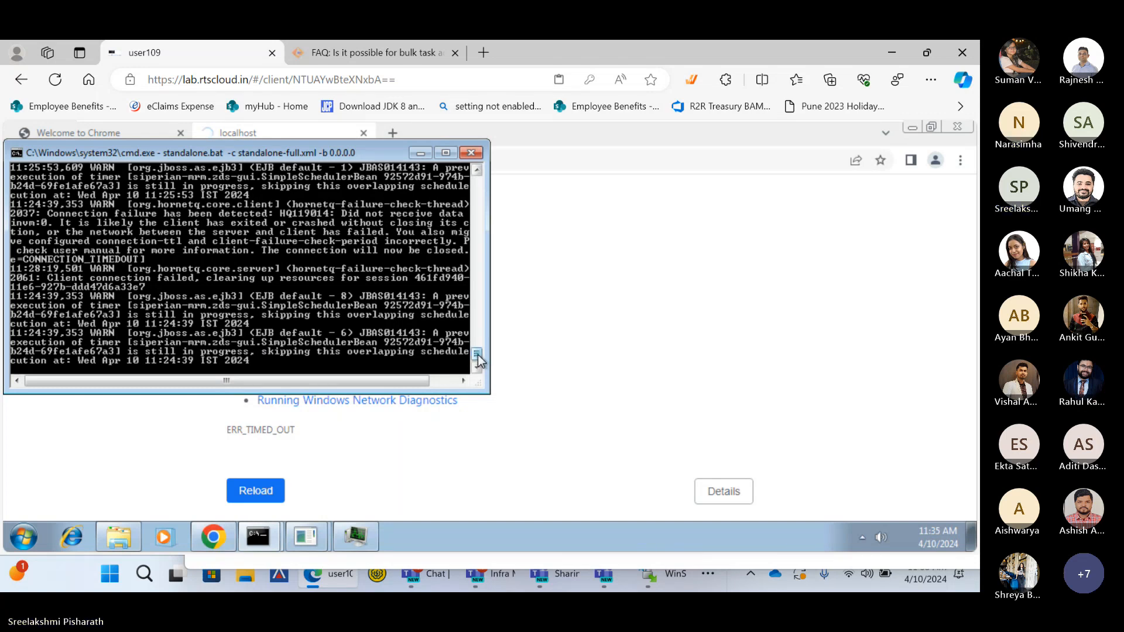
left_click_drag(488, 392, 564, 442)
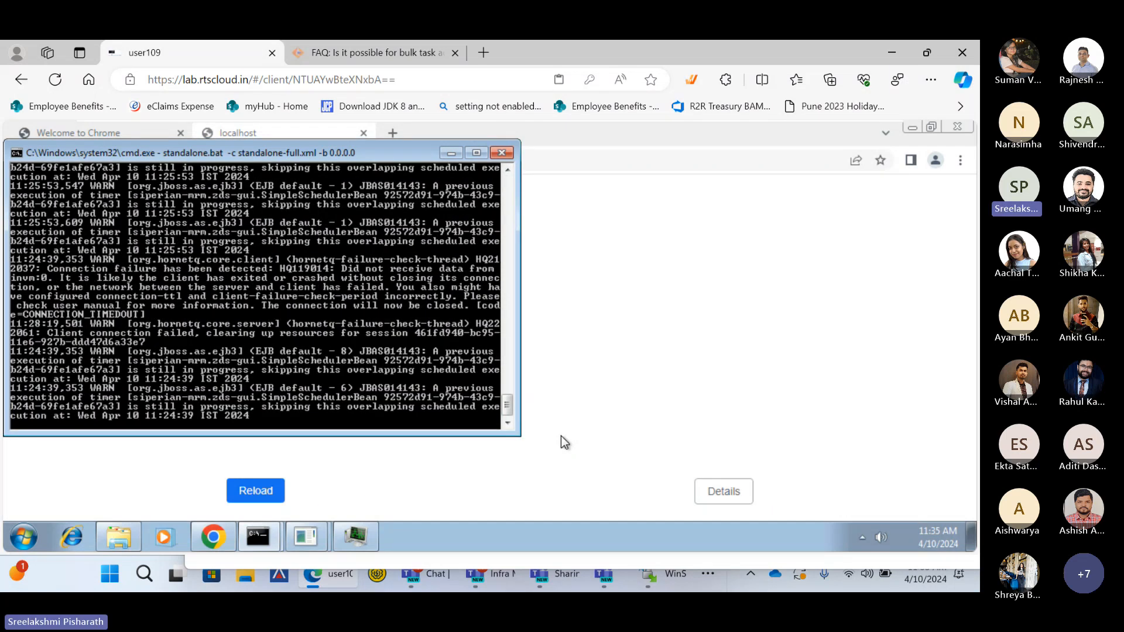
left_click(606, 396)
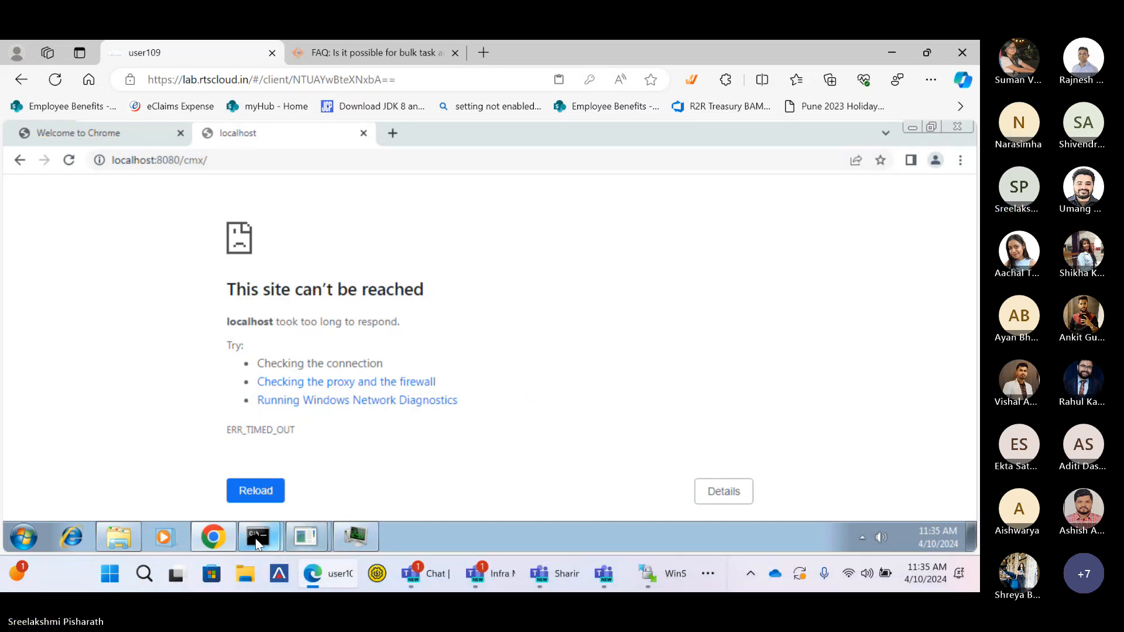
Bring the standalone.bat console back in front of the browser and check its latest log entries against the system time.
mouse_move(259, 537)
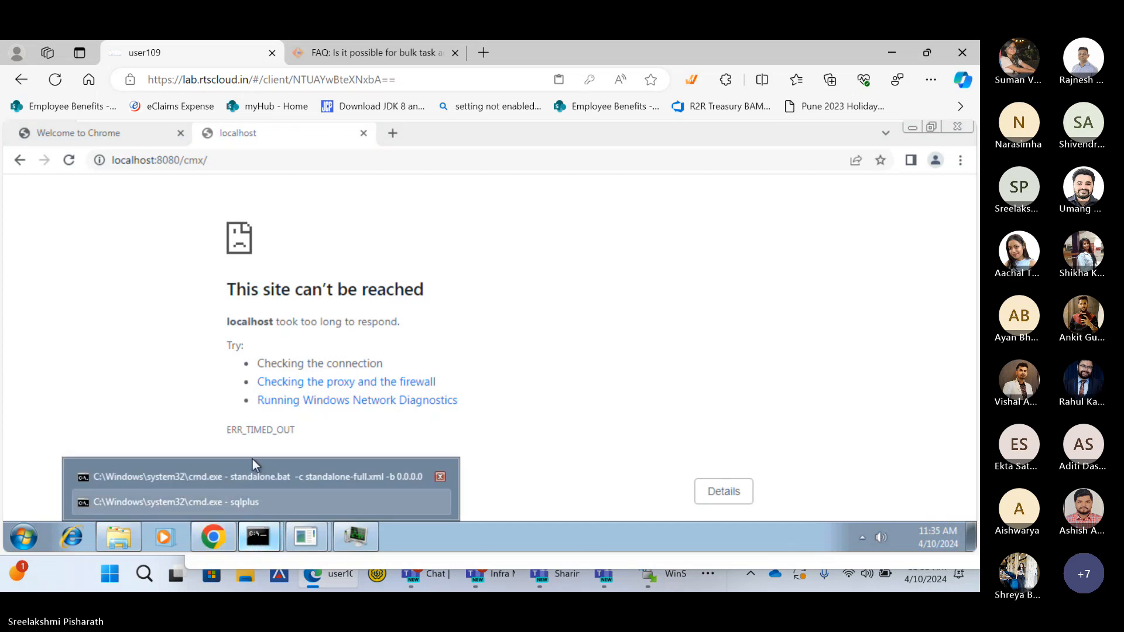
left_click(258, 475)
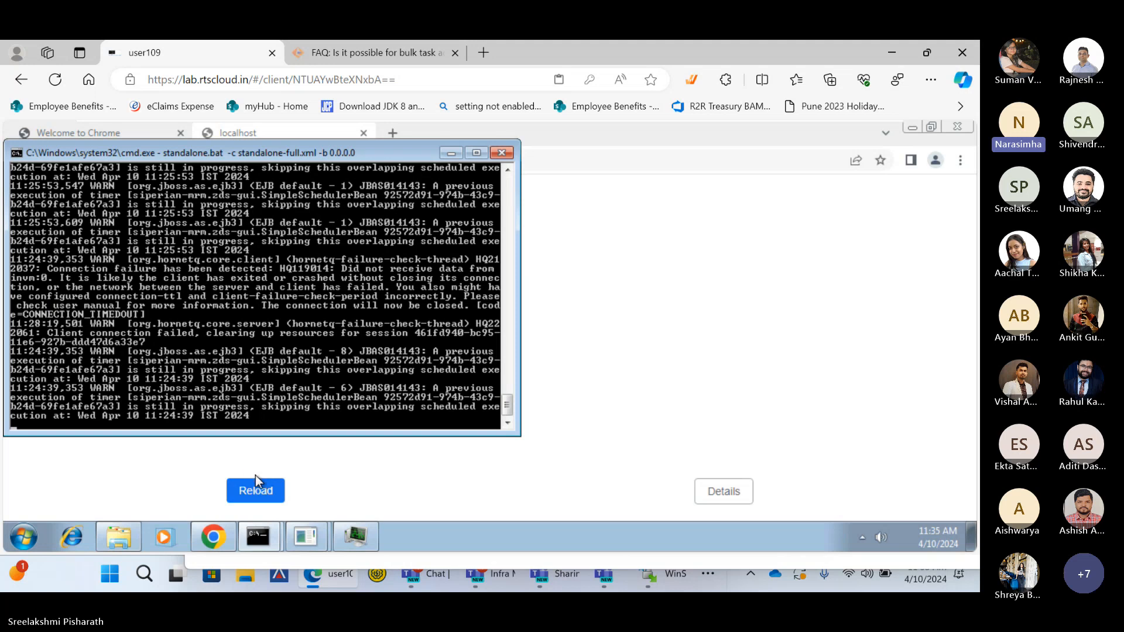
left_click(170, 448)
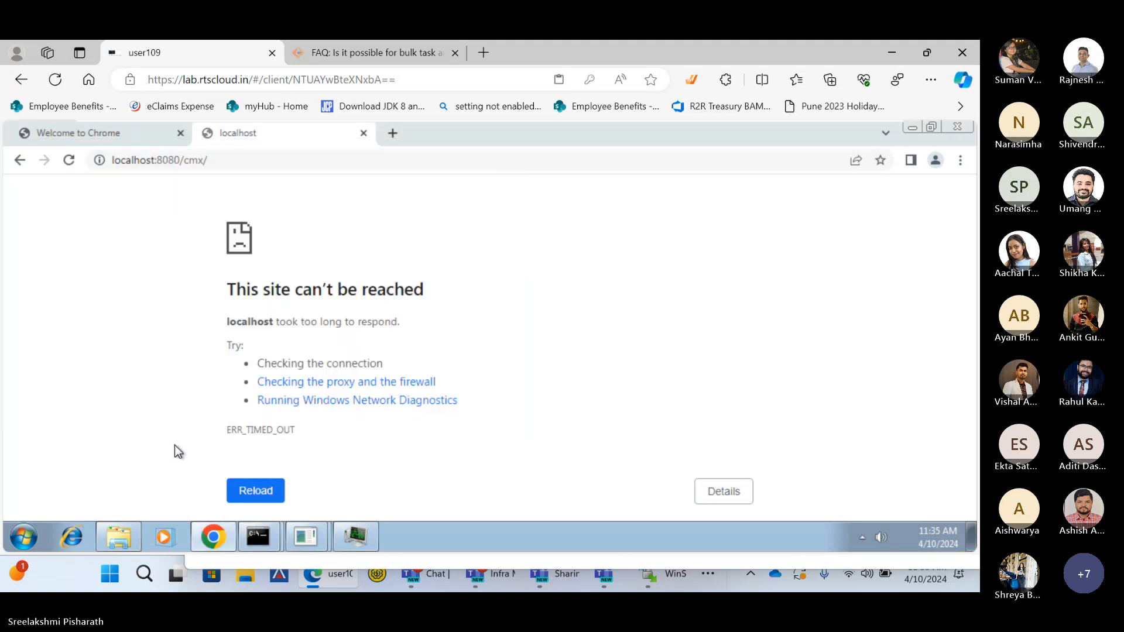
right_click(68, 327)
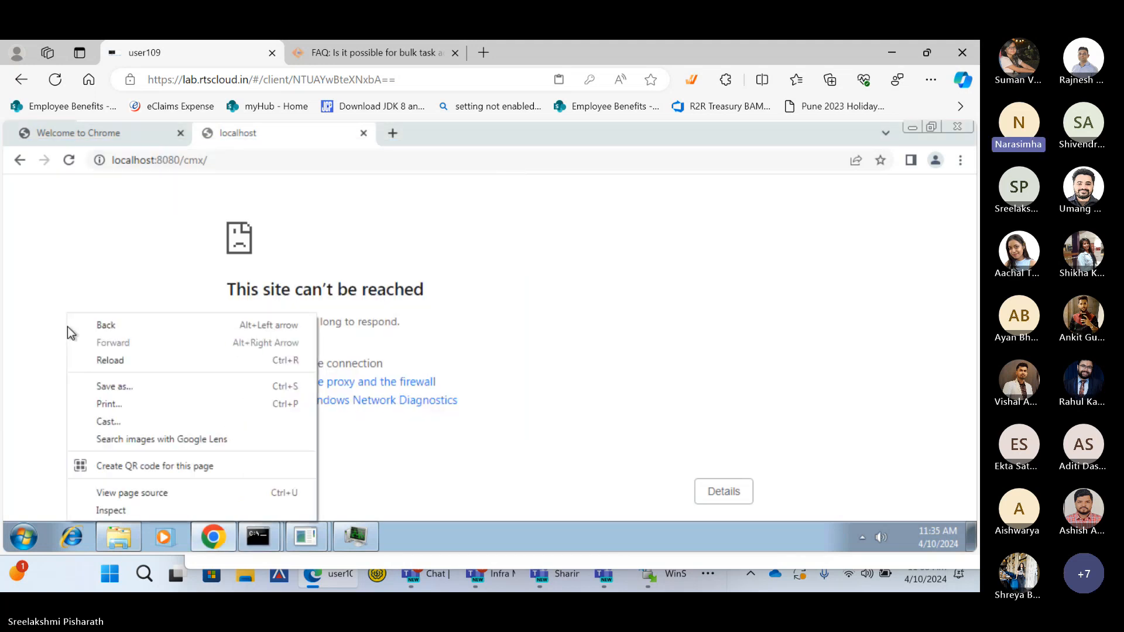
left_click(74, 232)
left_click(257, 537)
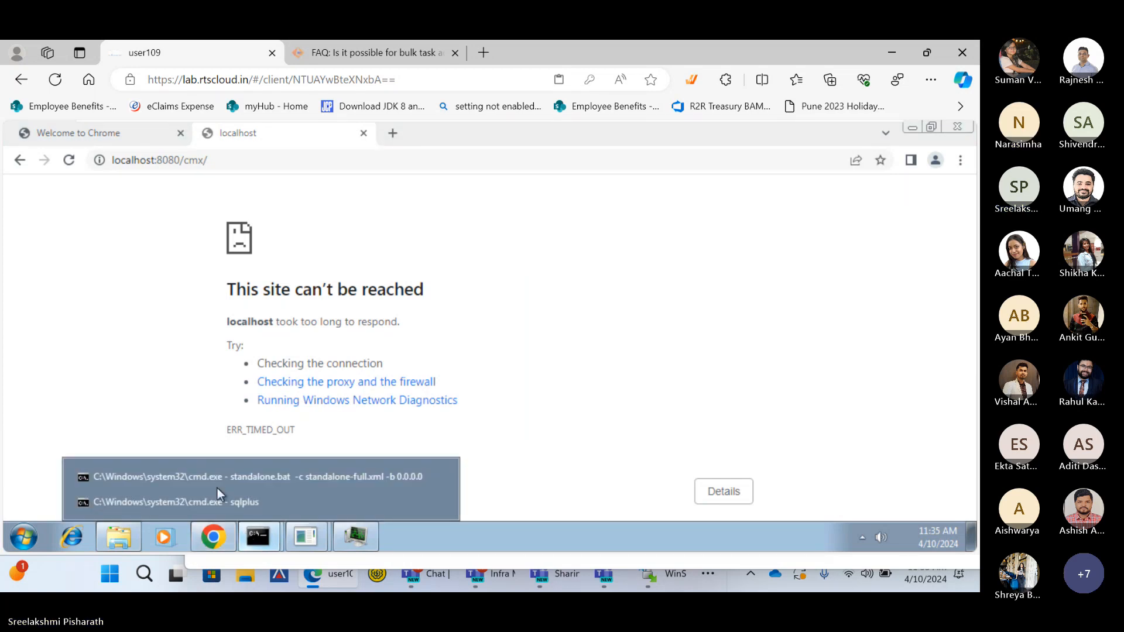
left_click(231, 474)
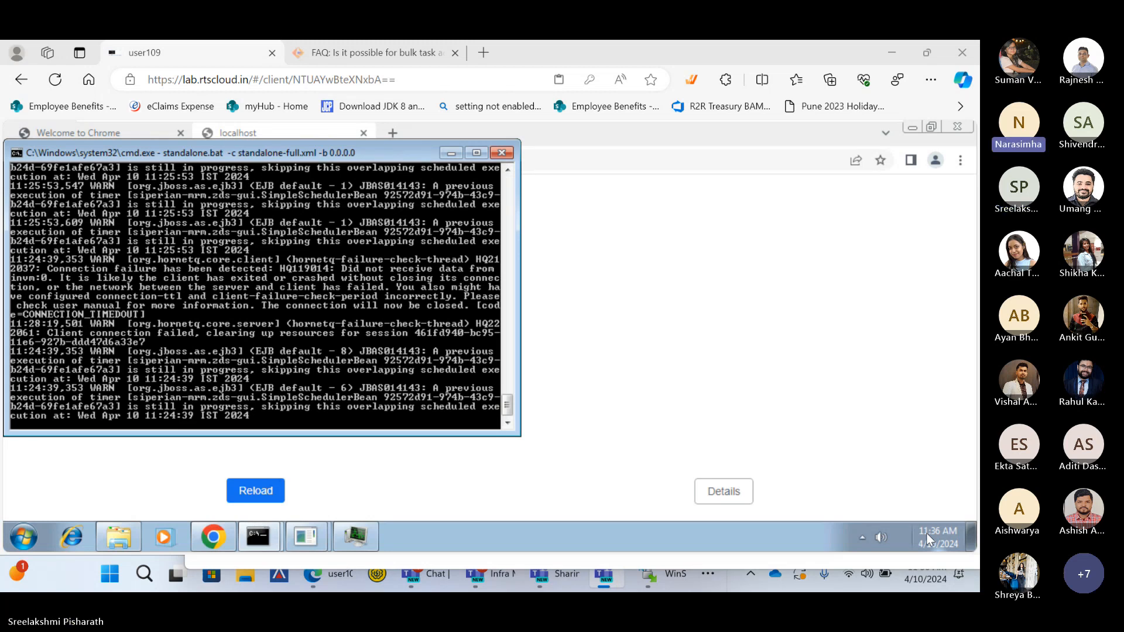
key("alt+Tab")
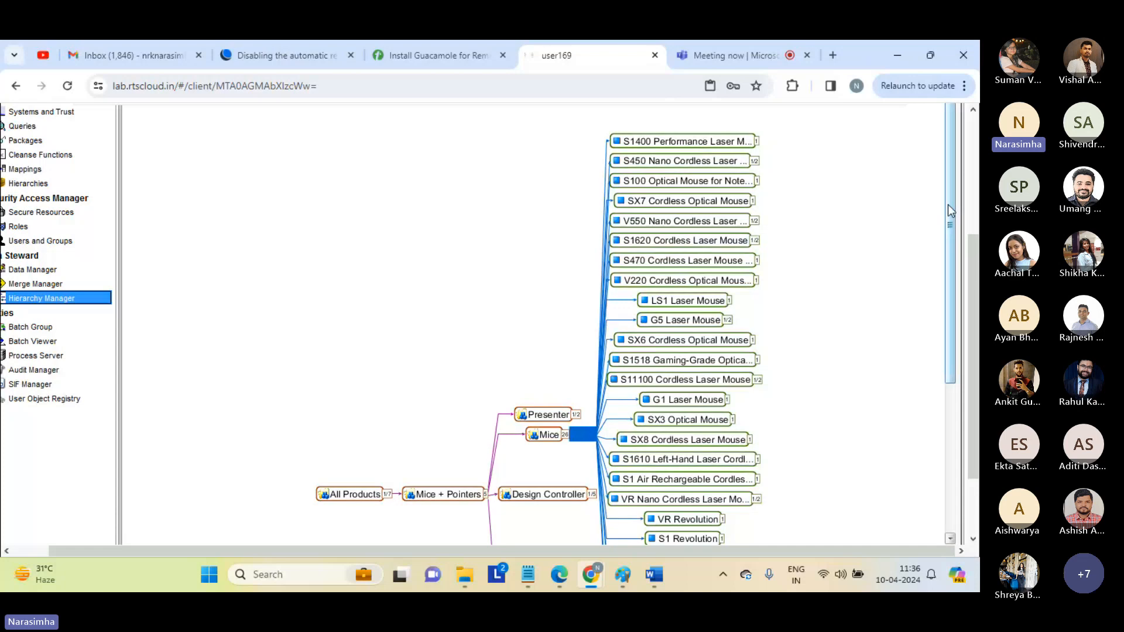
Start adding a new entity in the hierarchy diagram and set its type to Product.
left_click_drag(951, 231, 828, 209)
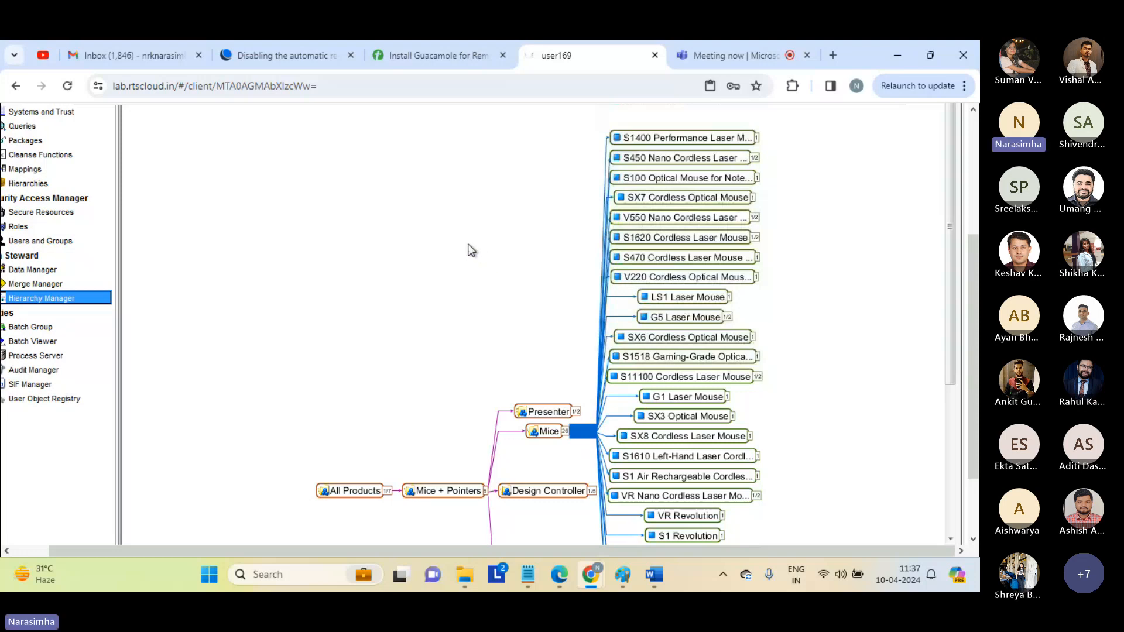
right_click(435, 244)
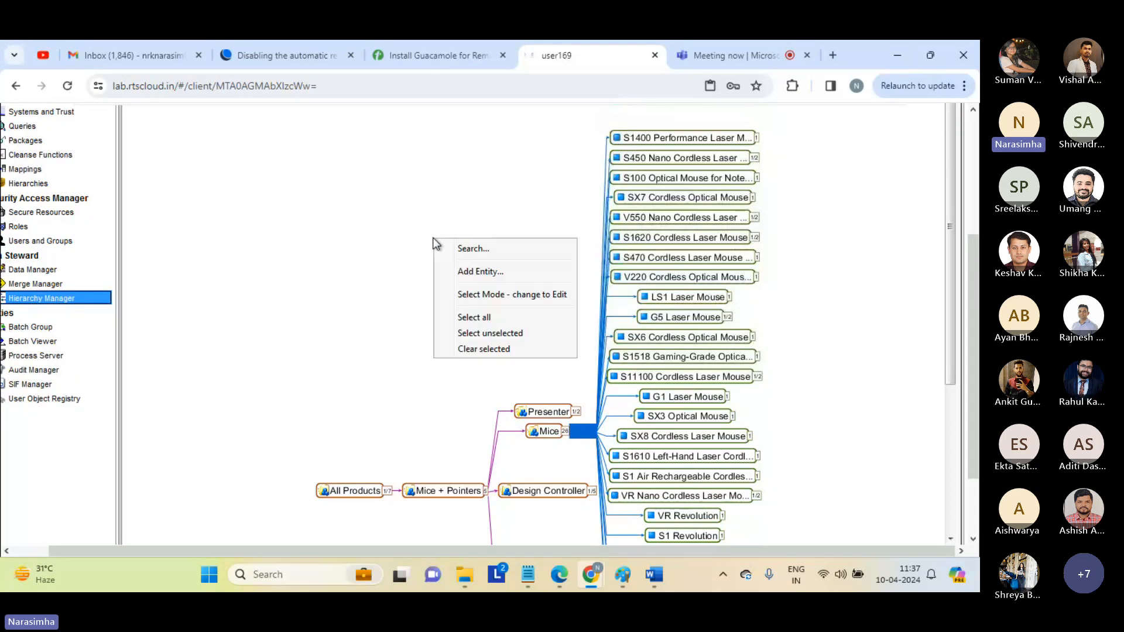
left_click(483, 273)
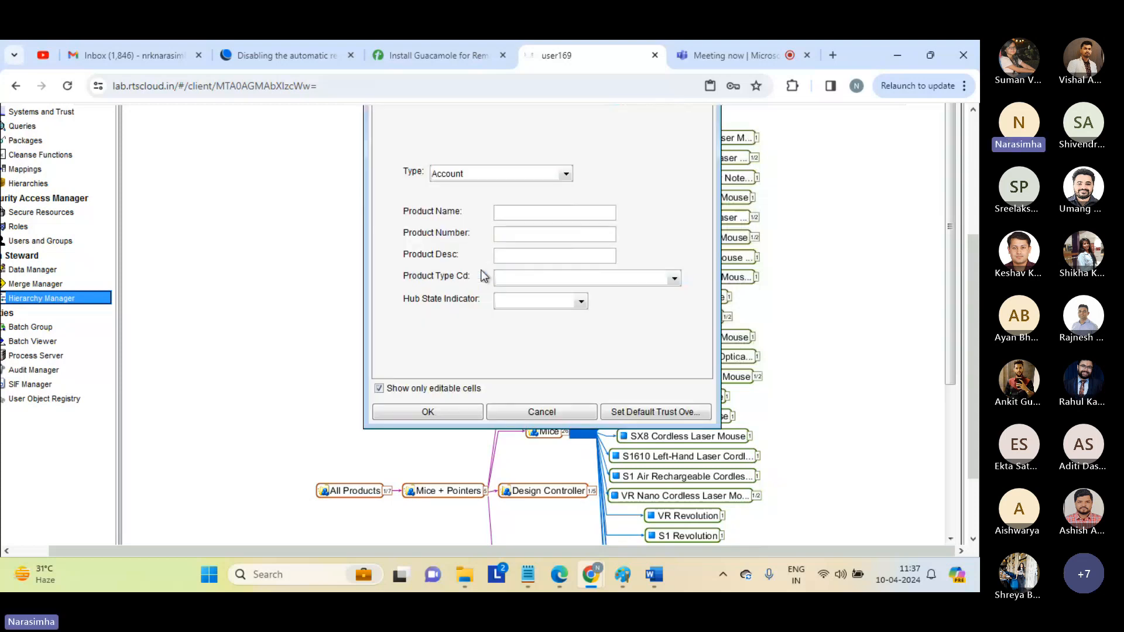
left_click(563, 172)
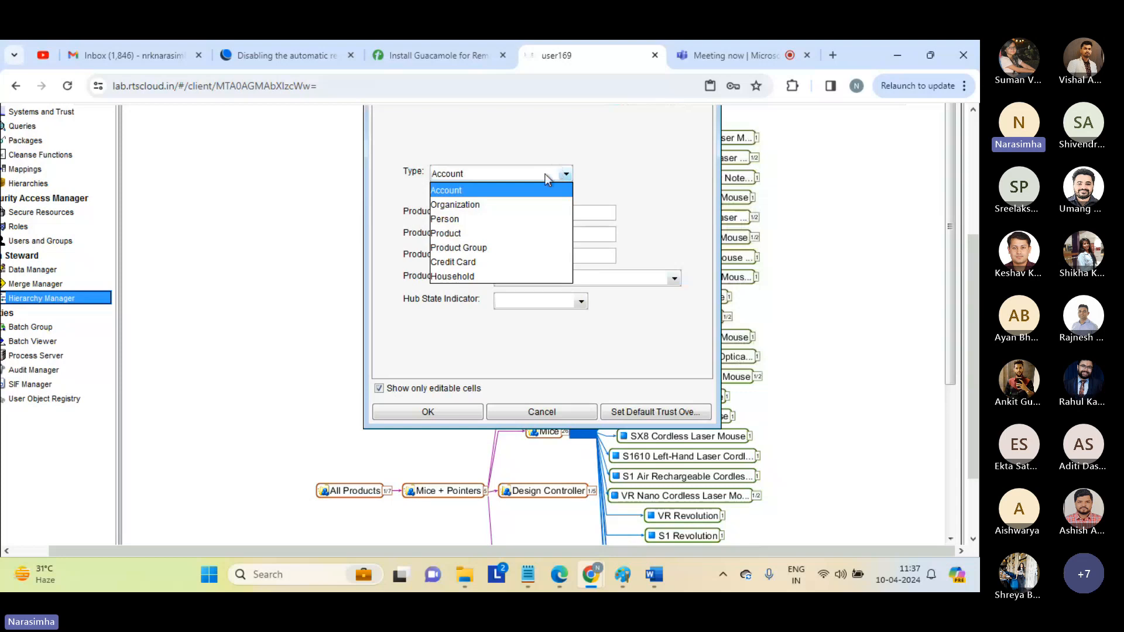
left_click(486, 233)
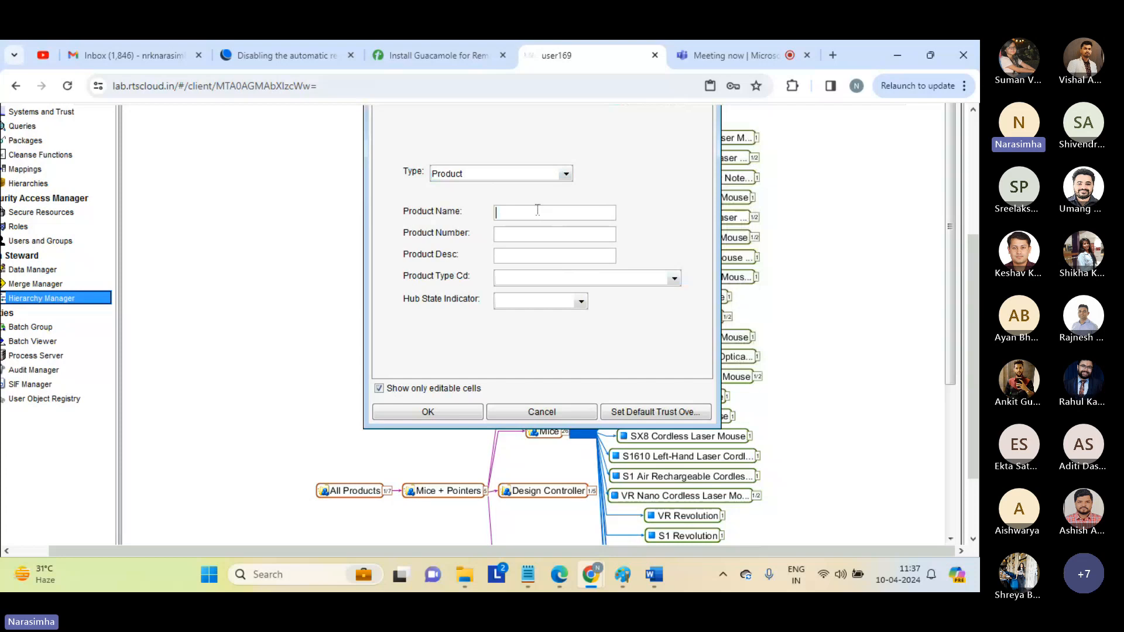
Enter the product name mice_type, product number 123456 and description "test mice" for the new entity.
type("mice_type")
left_click(515, 235)
type("123456")
type("test mix")
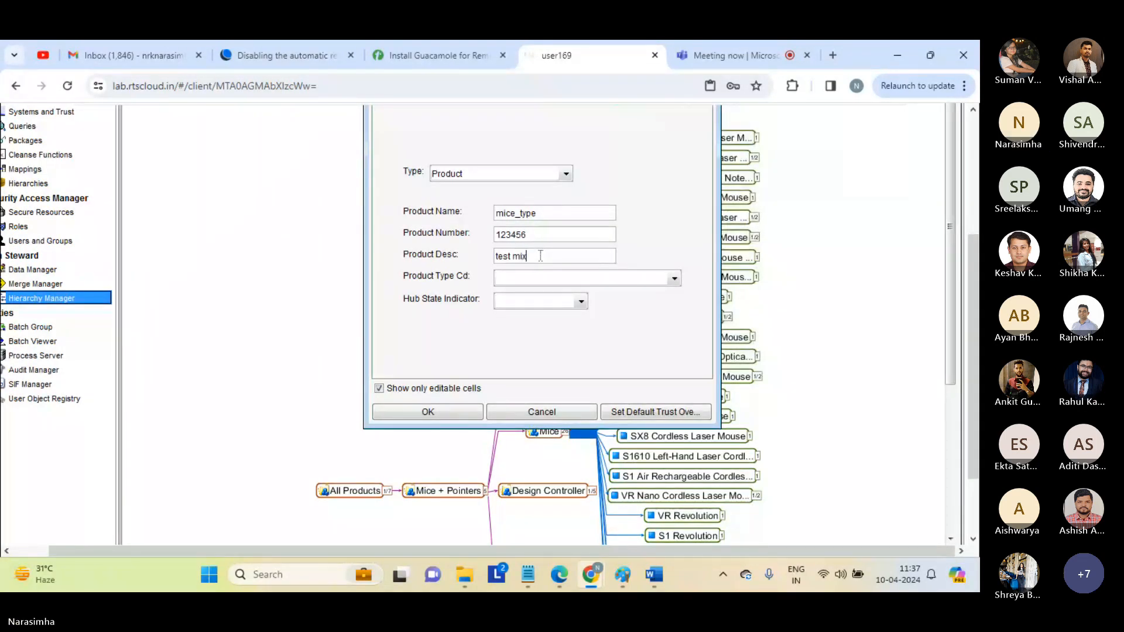
key("BackSpace")
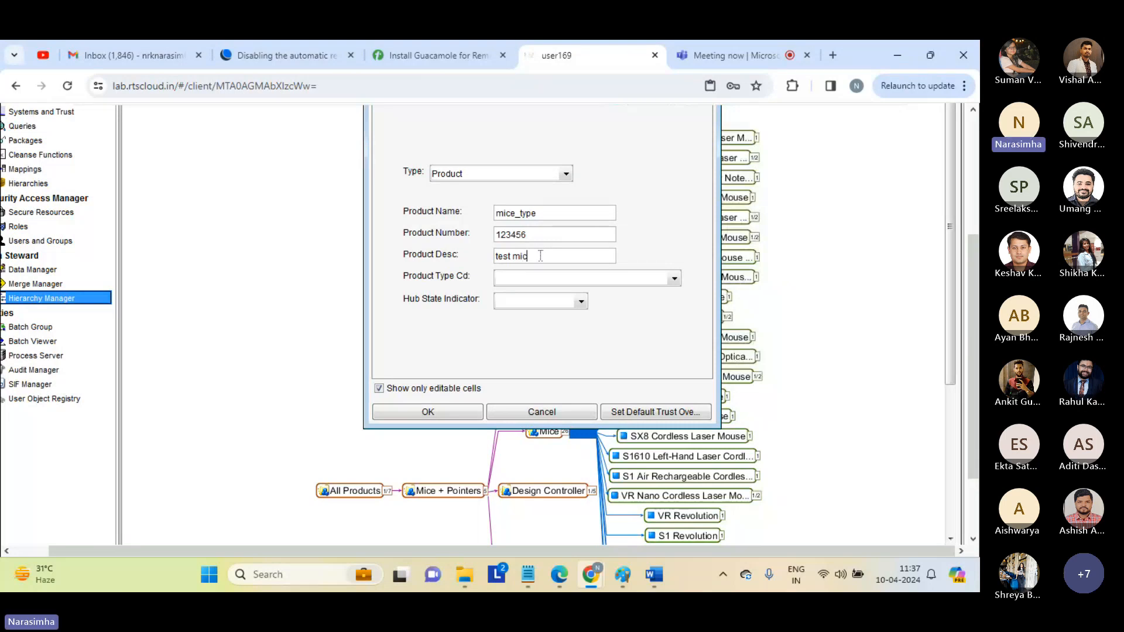
type("ice")
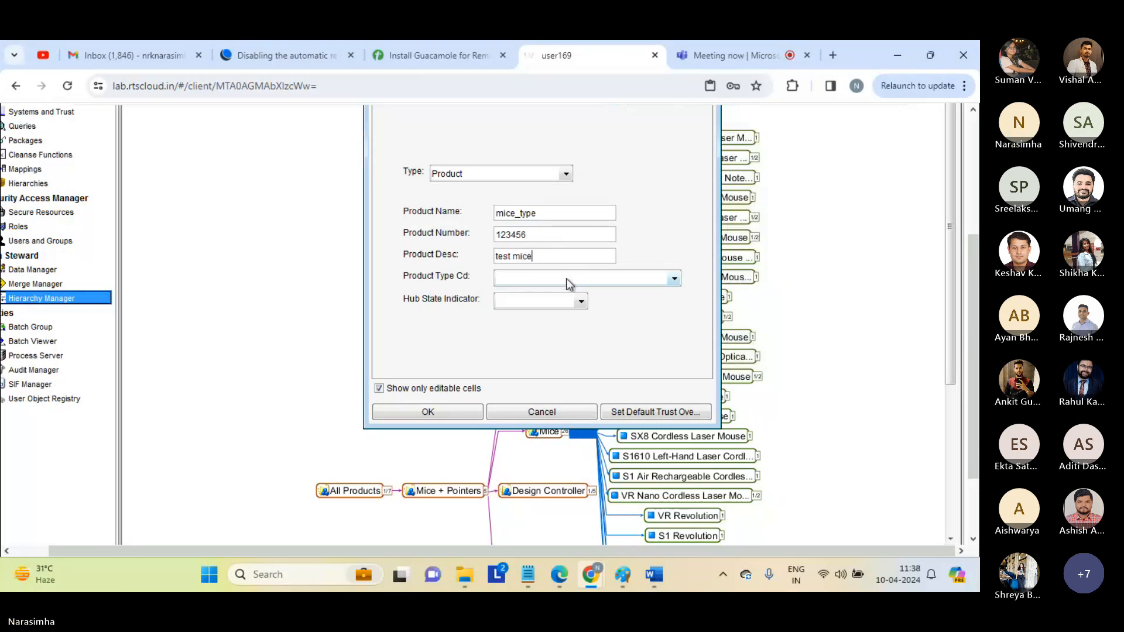
Set the new entity's product type to Mice and its hub state indicator to 1 - Active, and save it.
left_click(567, 279)
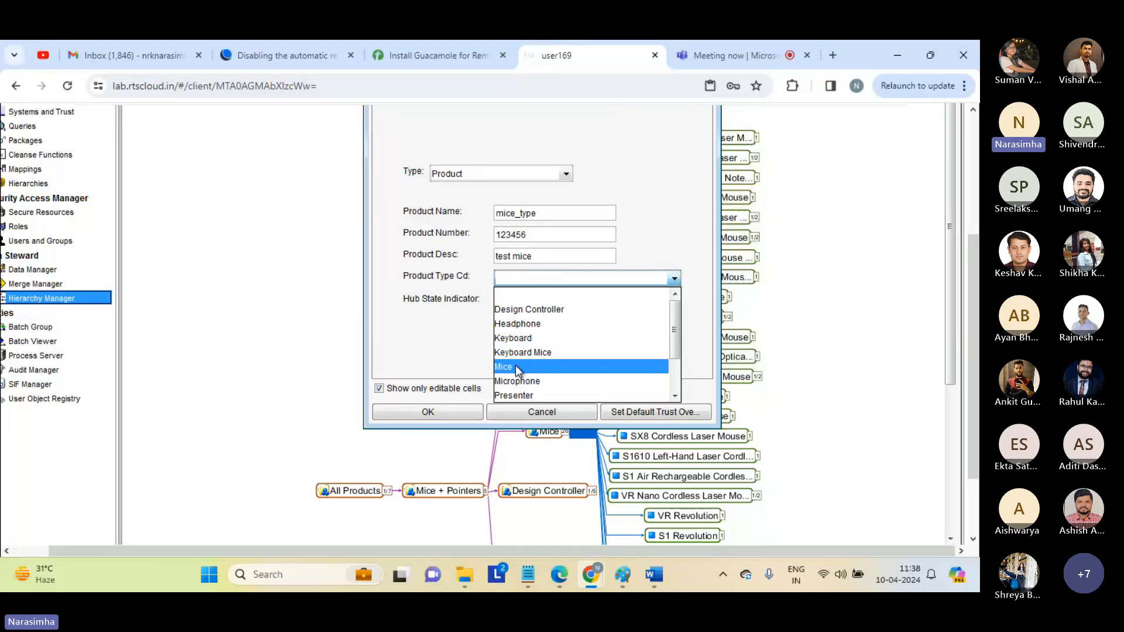
left_click(521, 367)
left_click(580, 302)
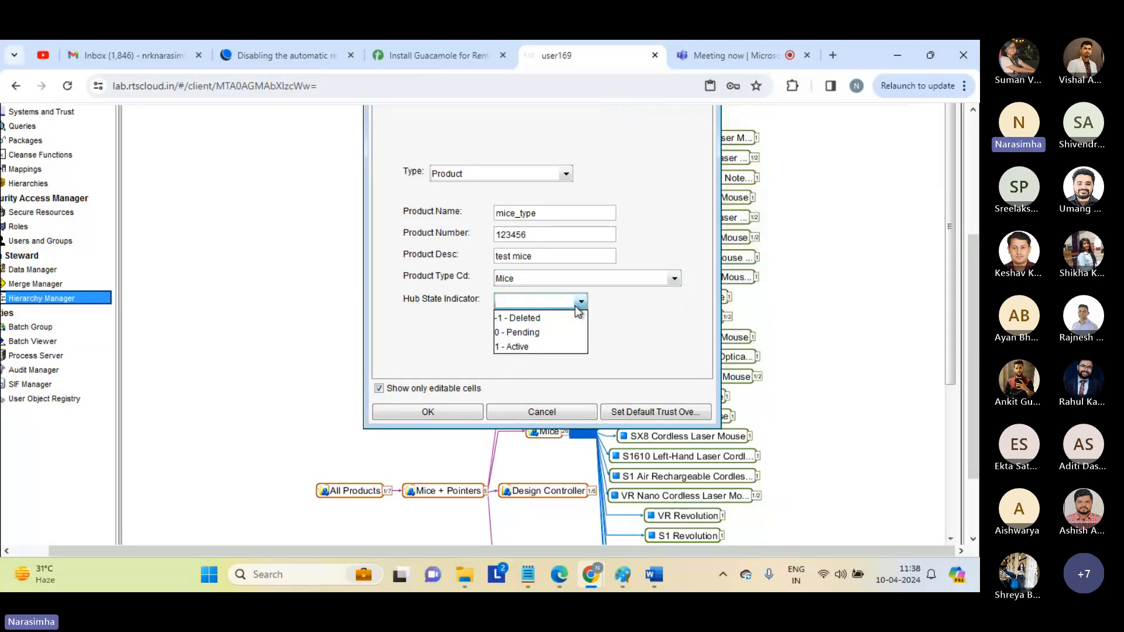
left_click(523, 346)
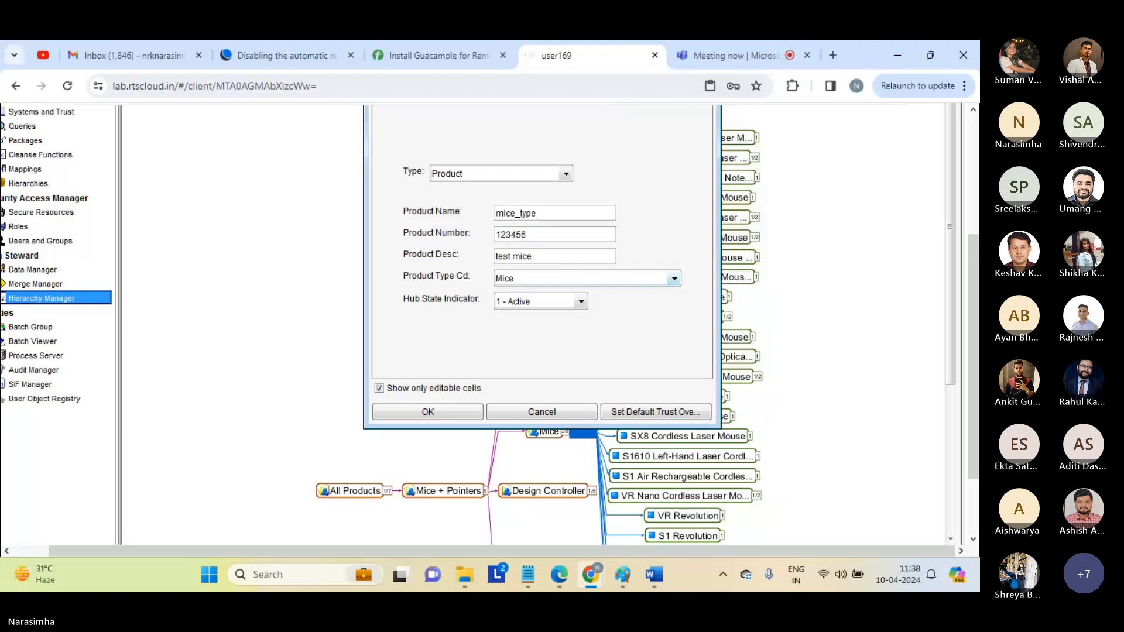
left_click_drag(977, 269, 973, 228)
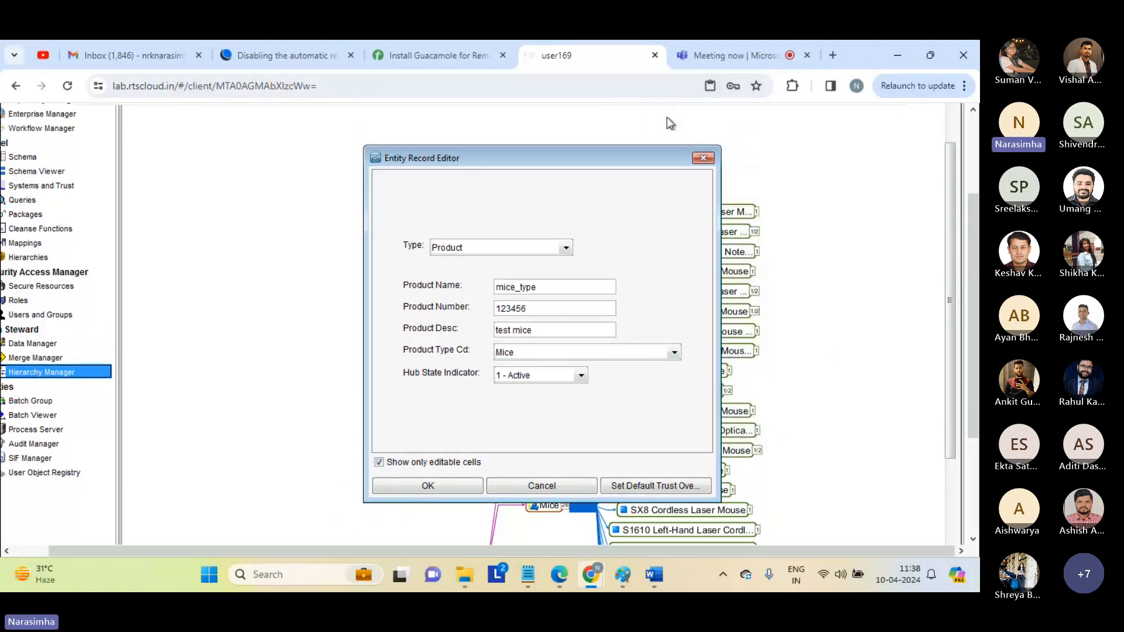
left_click_drag(613, 153, 529, 137)
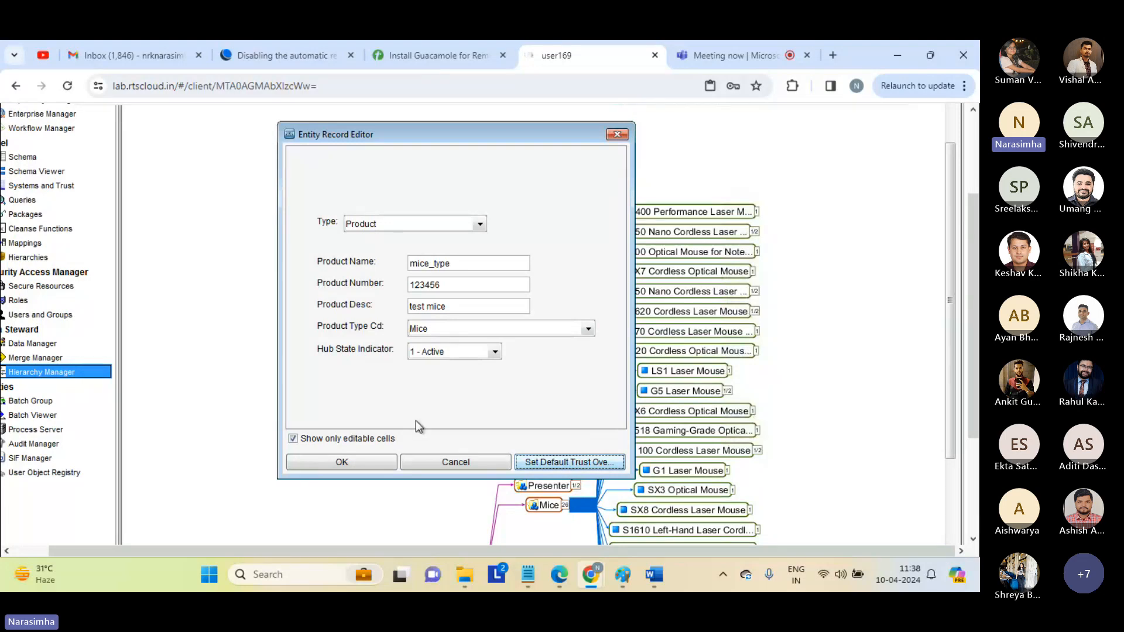
left_click(343, 462)
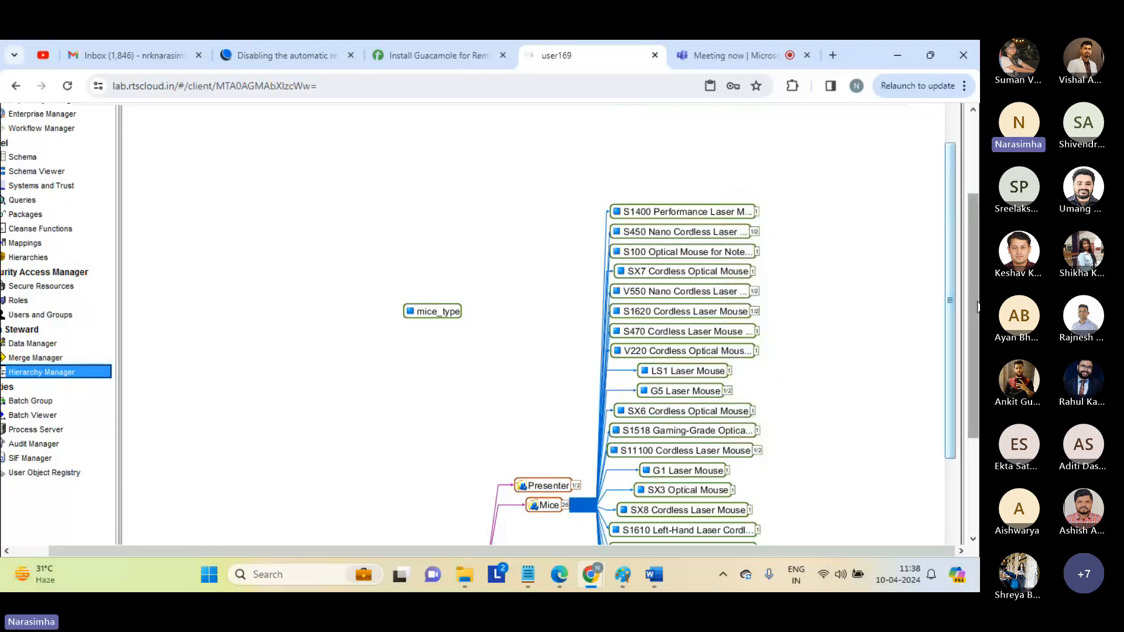
Try to relate the mice_type entity to the Mice group in the Product hierarchy with relationship type Product Group is parent of Product.
scroll(975, 304, "down", 1)
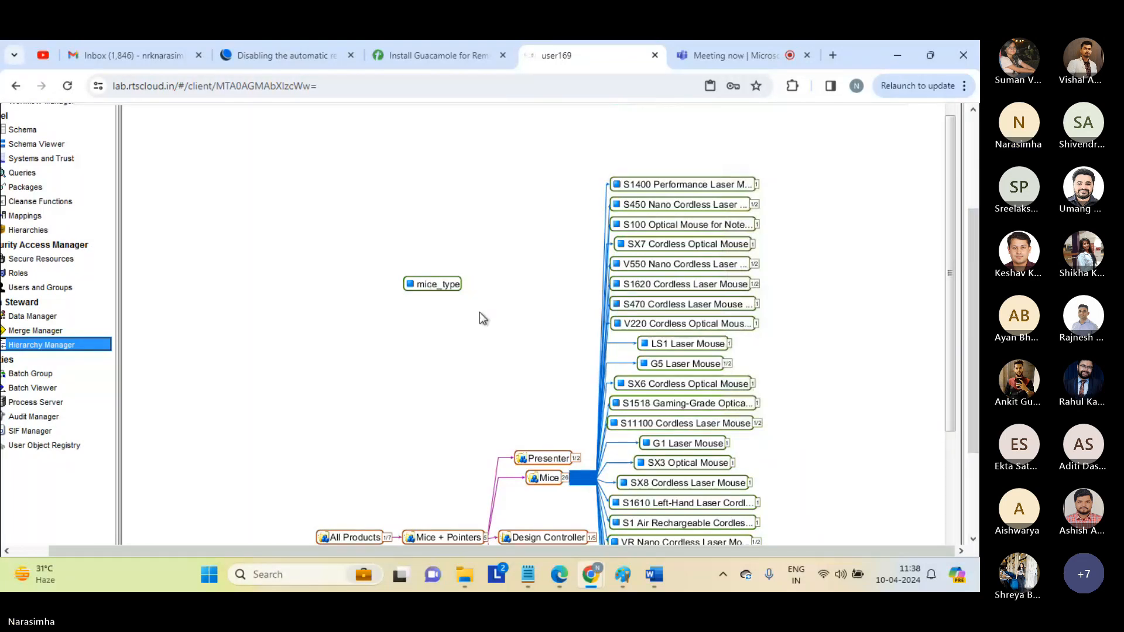
left_click_drag(365, 256, 512, 335)
left_click(512, 334)
left_click_drag(369, 255, 514, 348)
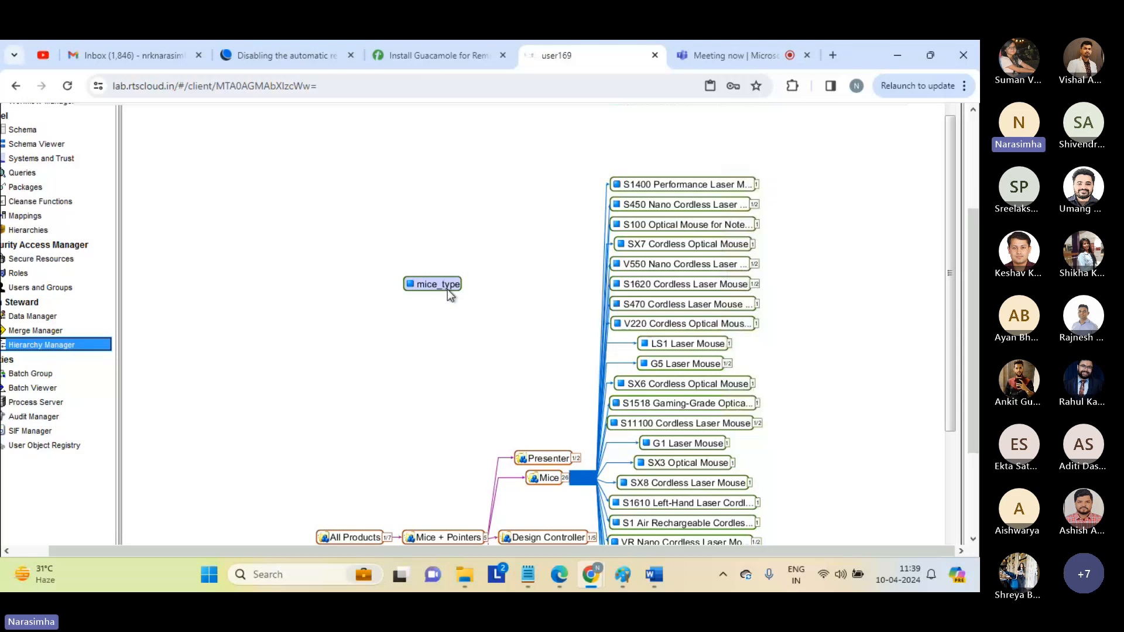
left_click_drag(447, 289, 543, 473)
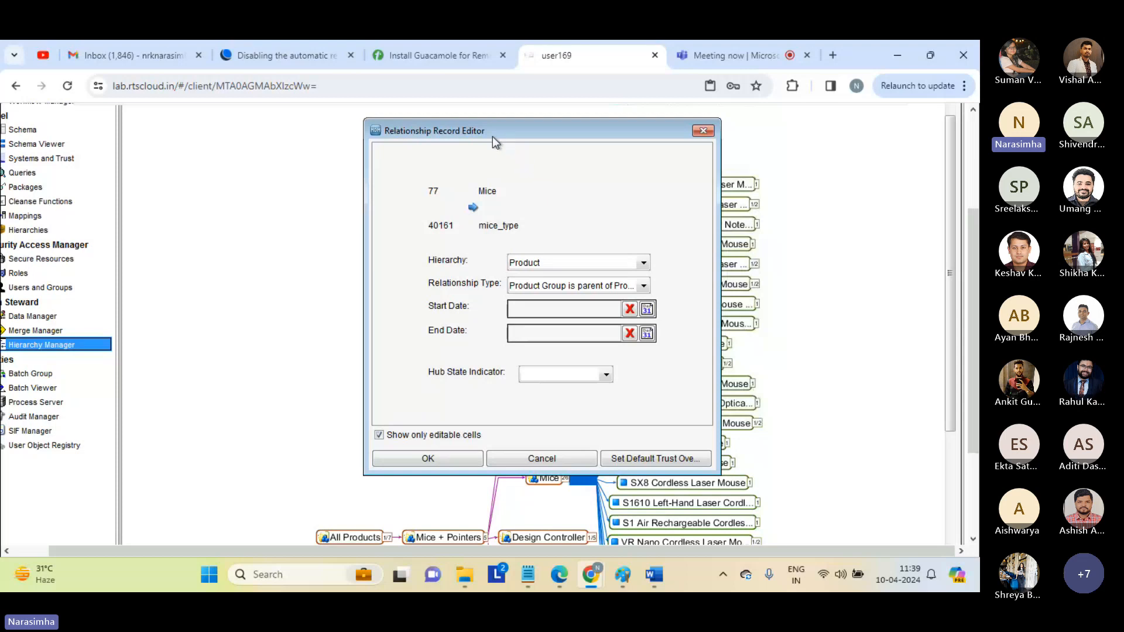
left_click_drag(493, 136, 689, 149)
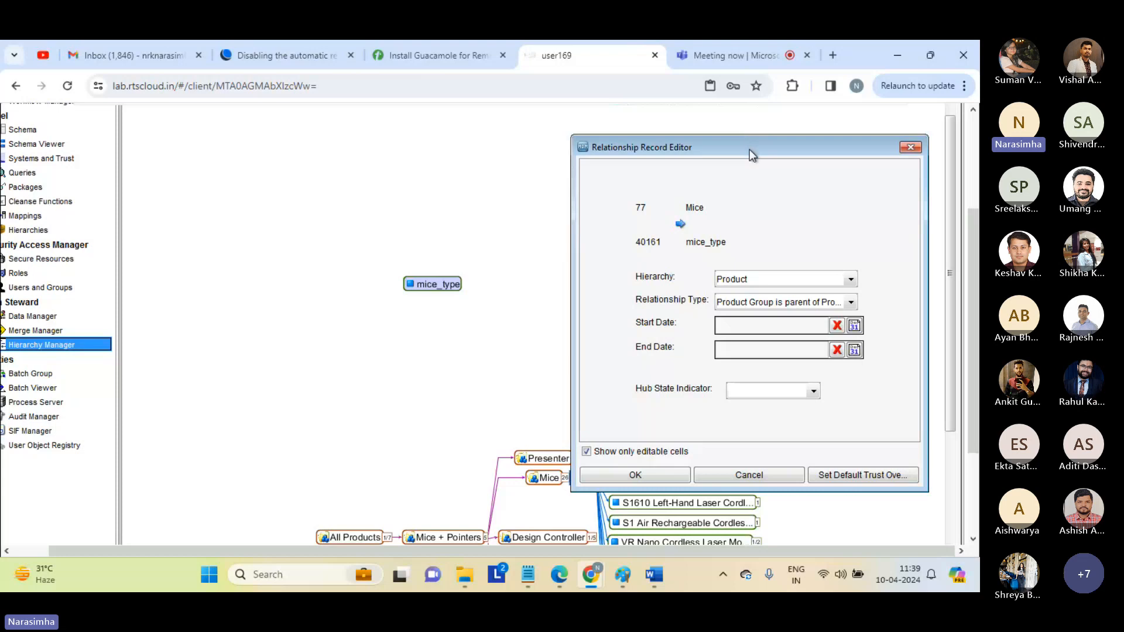
left_click_drag(750, 150, 704, 146)
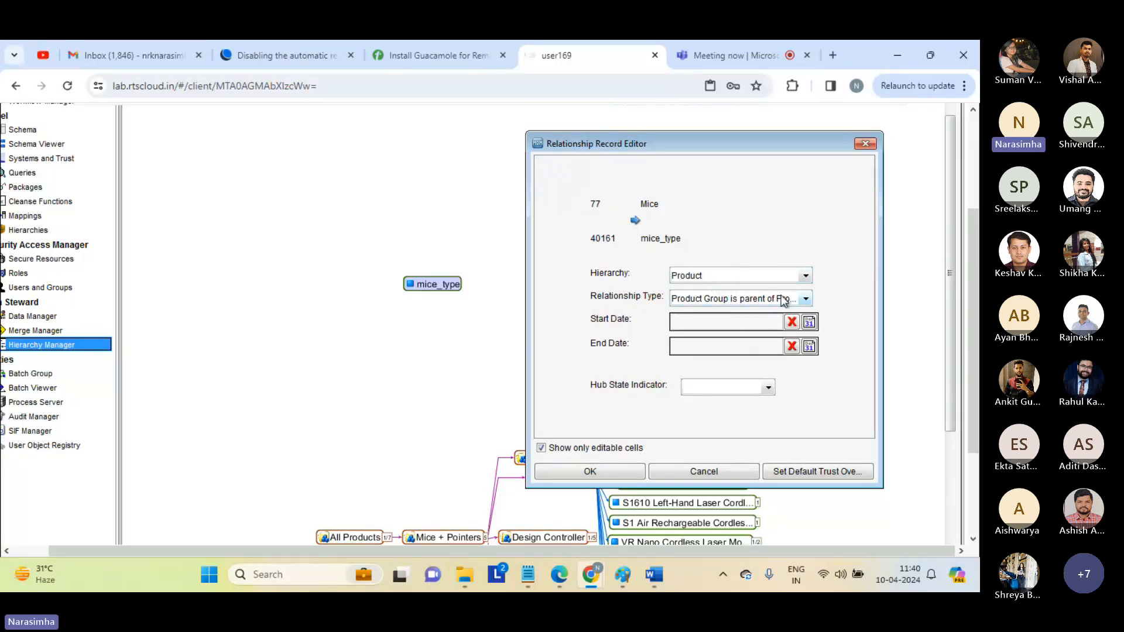
left_click(805, 299)
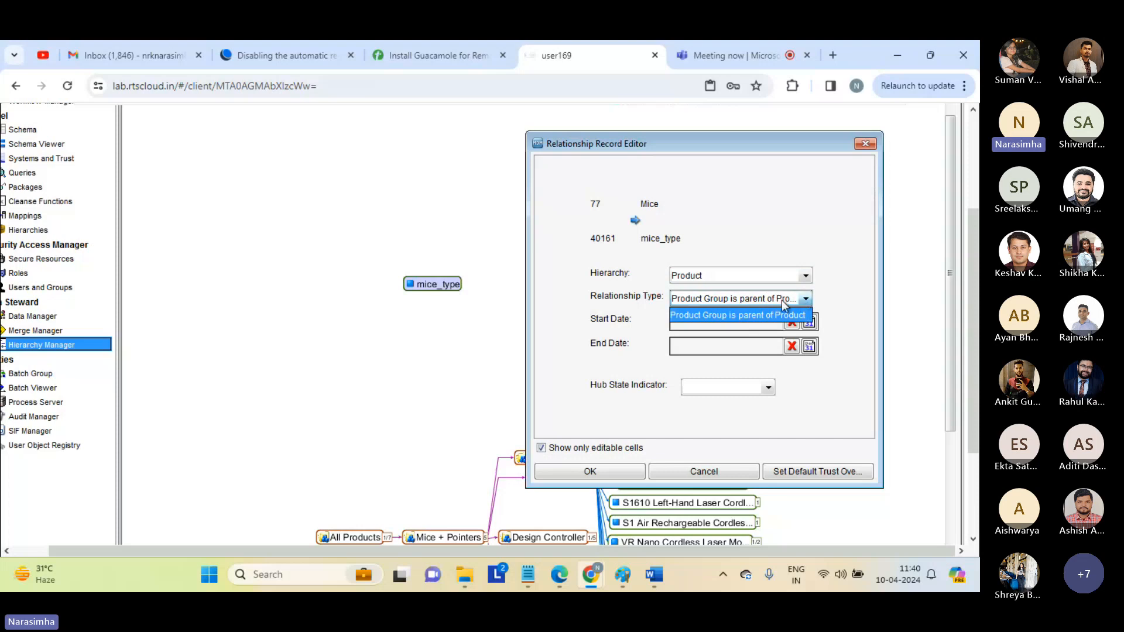
left_click(783, 299)
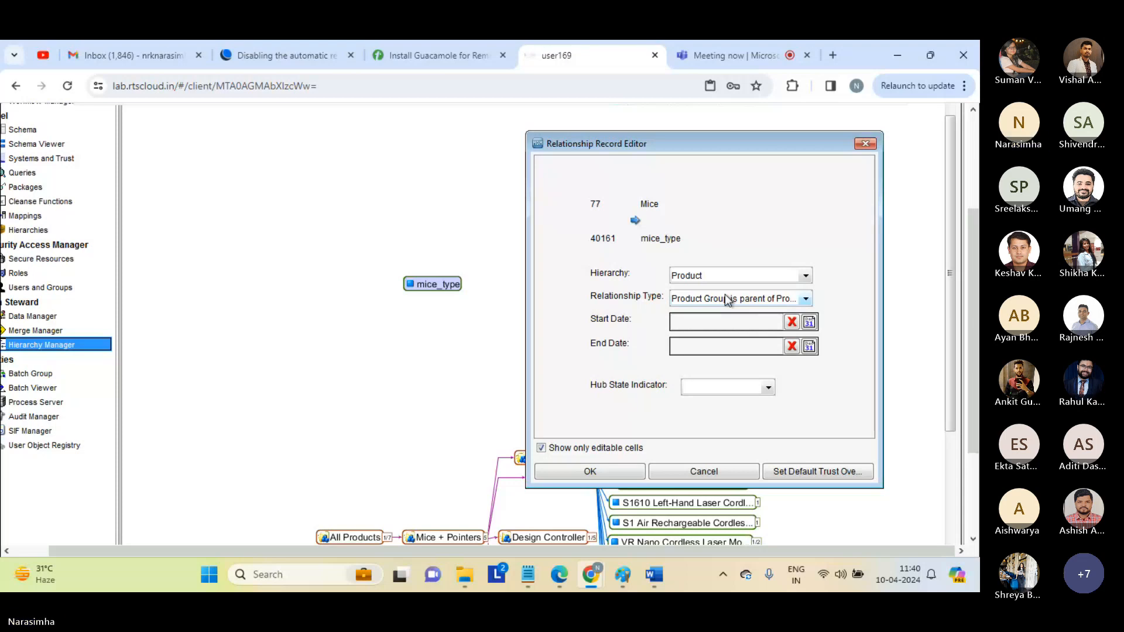
Set the relationship's start date to December 10, 2016, its end date to December 30, 2016 and its hub state indicator to 1 - Active.
left_click(810, 322)
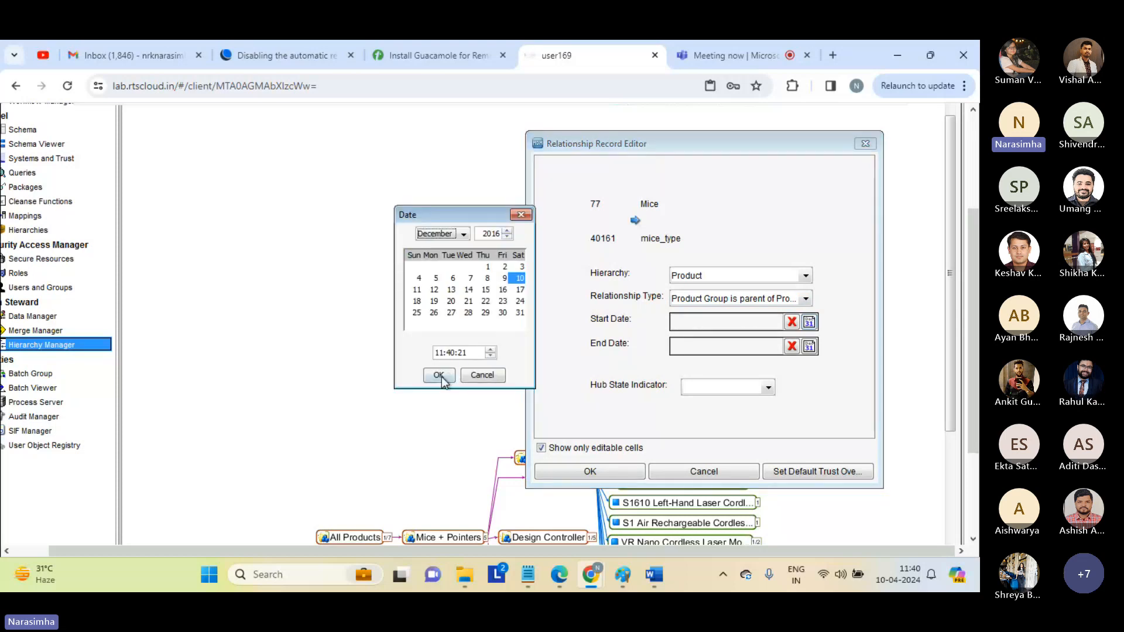
left_click(440, 375)
left_click(810, 347)
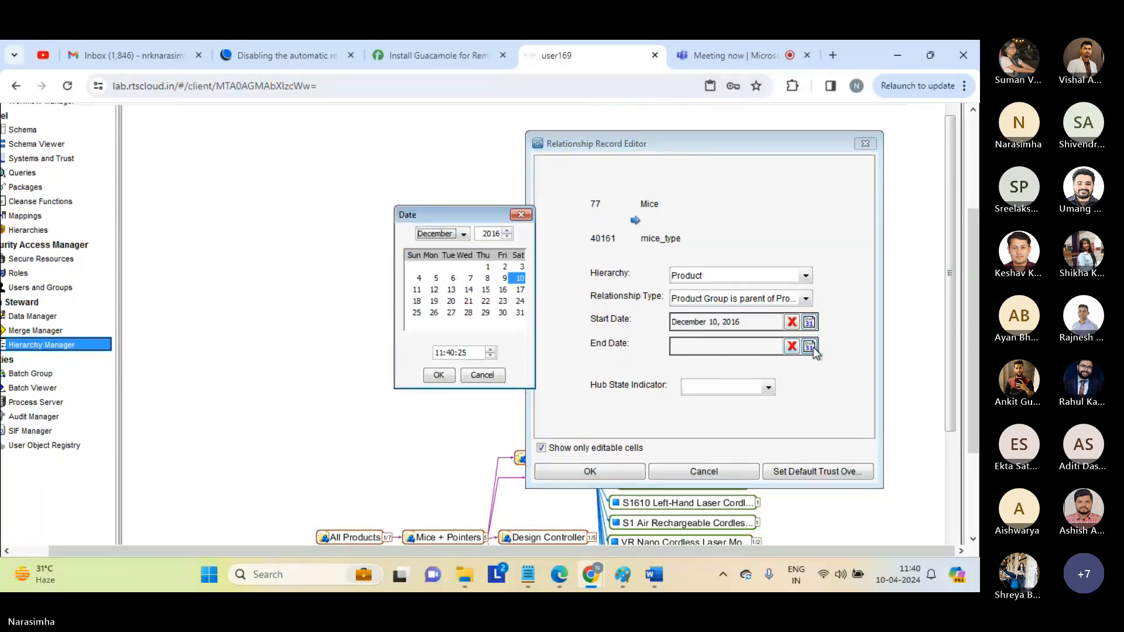
left_click(502, 313)
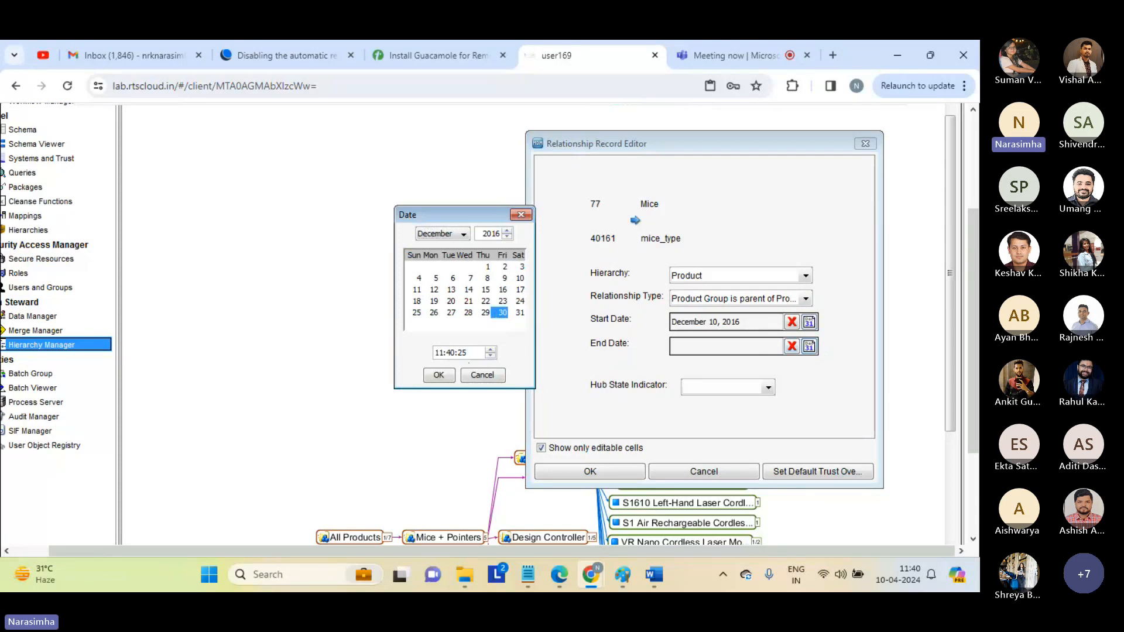
left_click(440, 376)
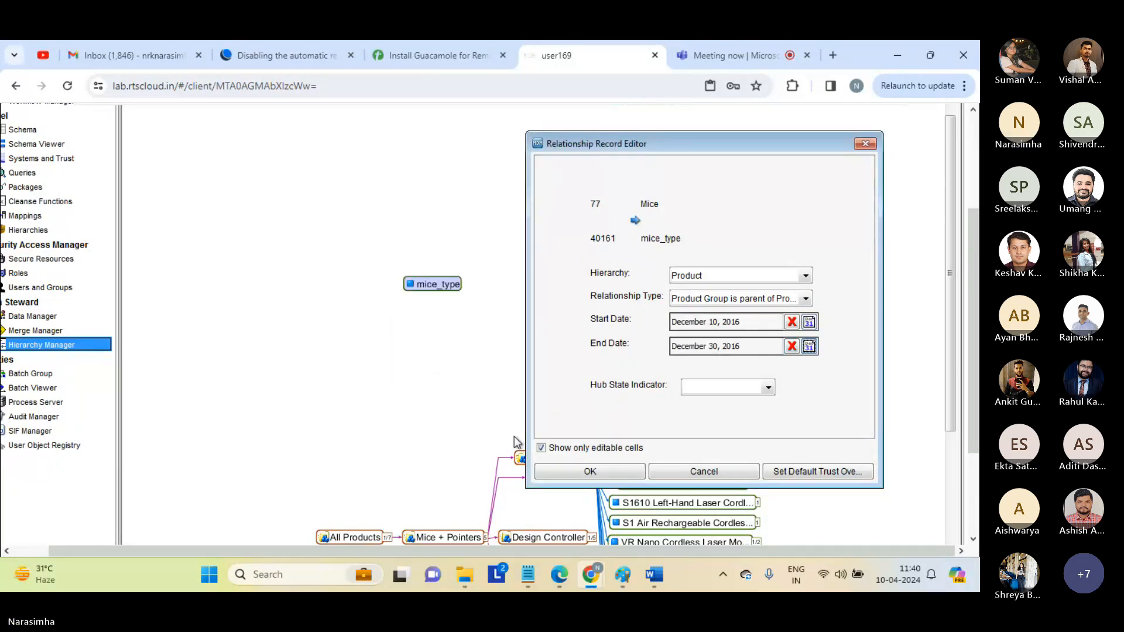
left_click(769, 388)
left_click(717, 434)
left_click_drag(756, 143, 741, 139)
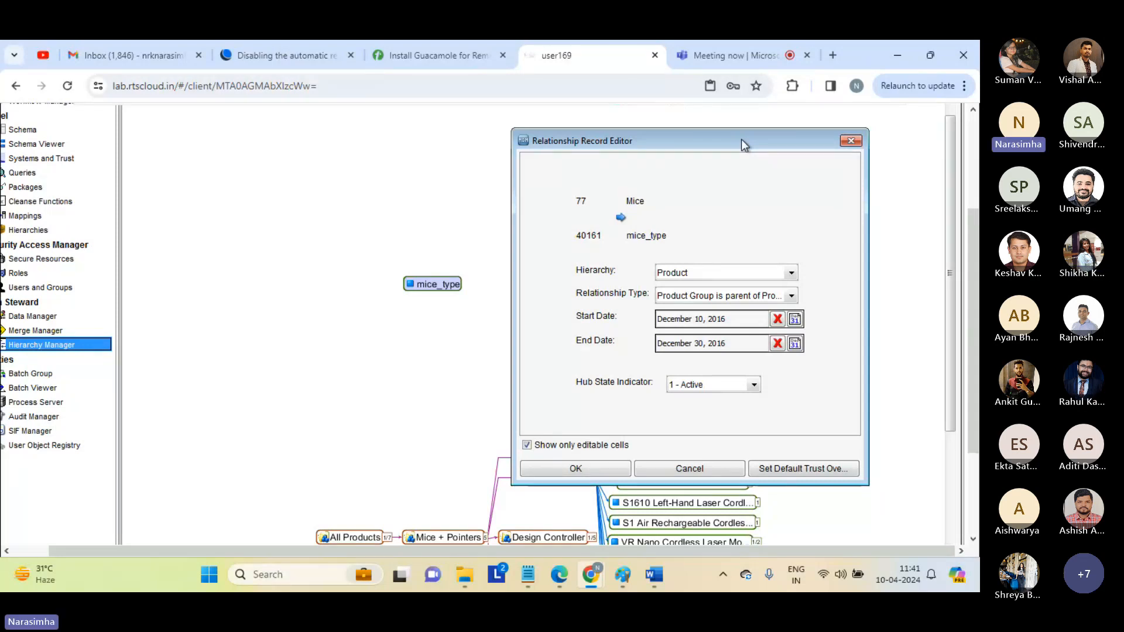
Look in on the Teams meeting, return to the user169 remote session and submit the dated relationship record between Mice and mice_type.
left_click(740, 57)
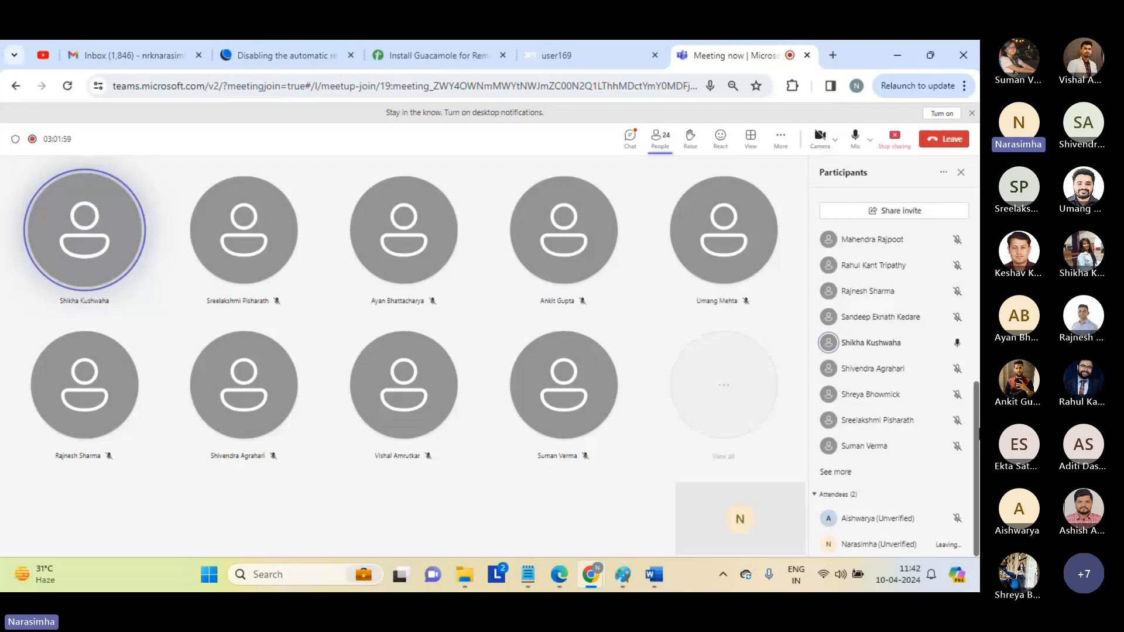
left_click(604, 54)
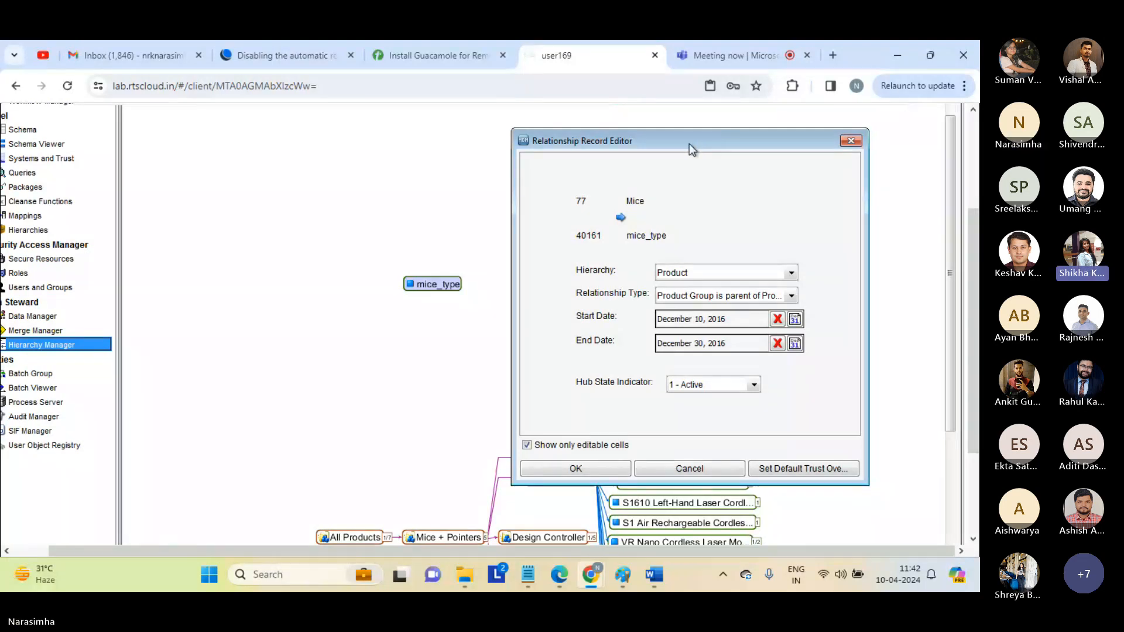
left_click_drag(691, 148, 655, 132)
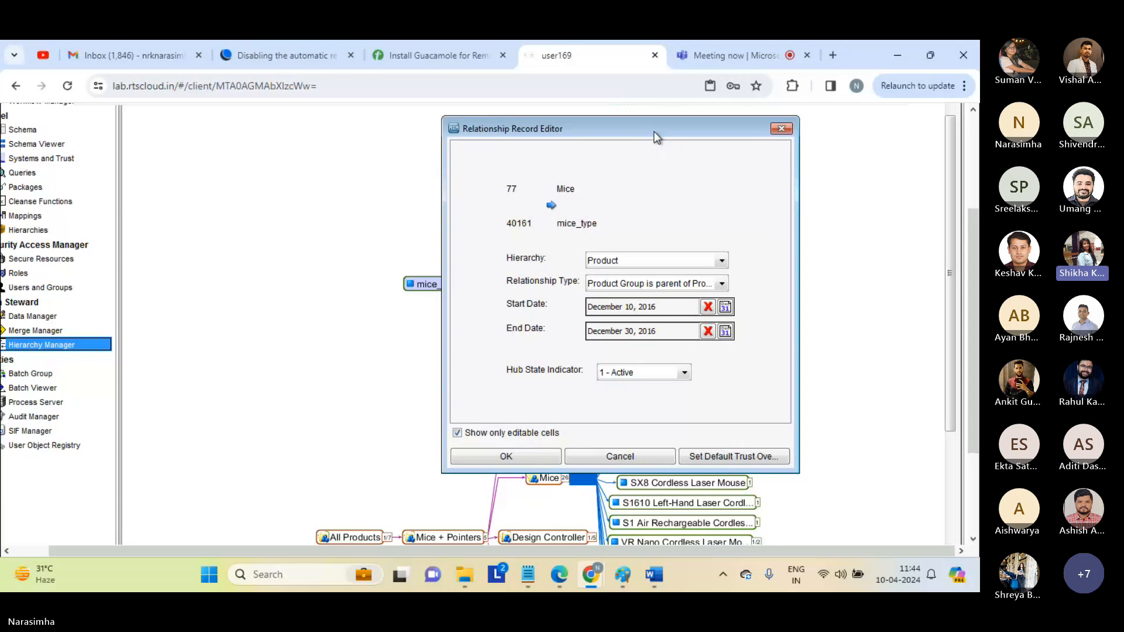
mouse_move(654, 133)
left_mouse_down()
mouse_move(677, 152)
mouse_move(630, 166)
mouse_move(669, 150)
mouse_move(654, 146)
left_mouse_up()
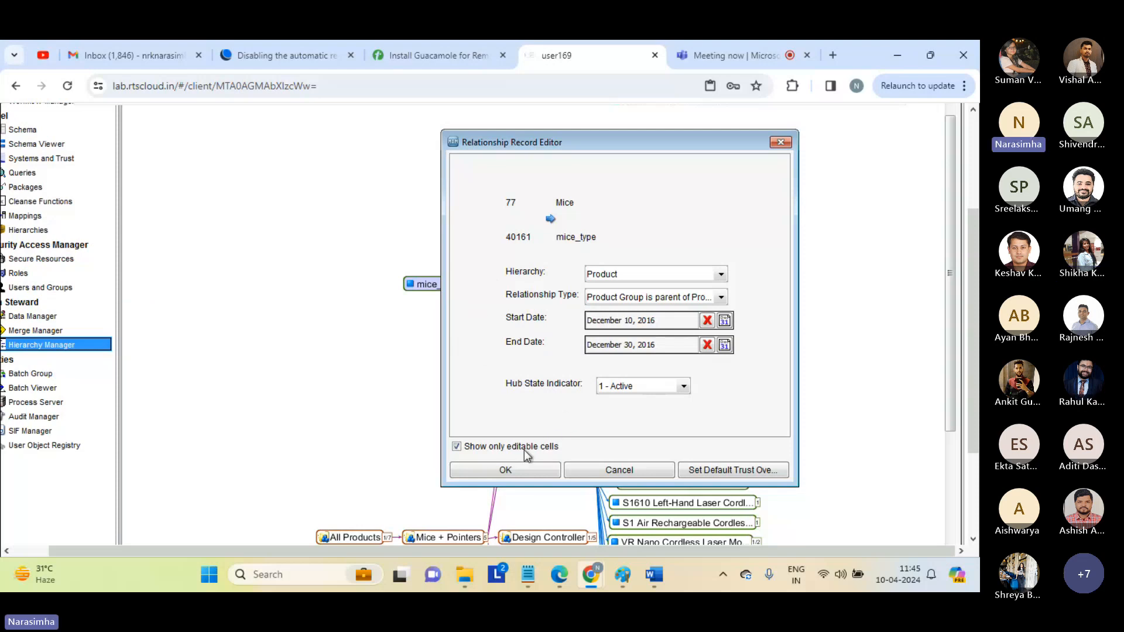
left_click(505, 472)
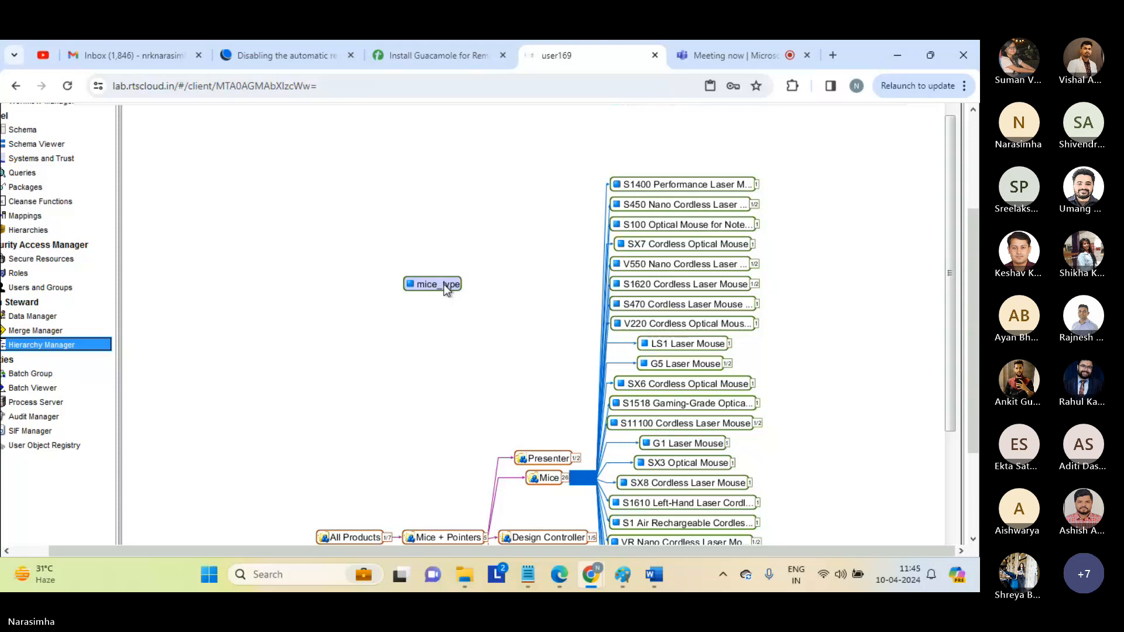
Create a relationship from the Mice group to mice_type again, leaving the dates empty and setting the hub state indicator to 1 - Active.
mouse_move(447, 289)
left_click_drag(447, 289, 542, 478)
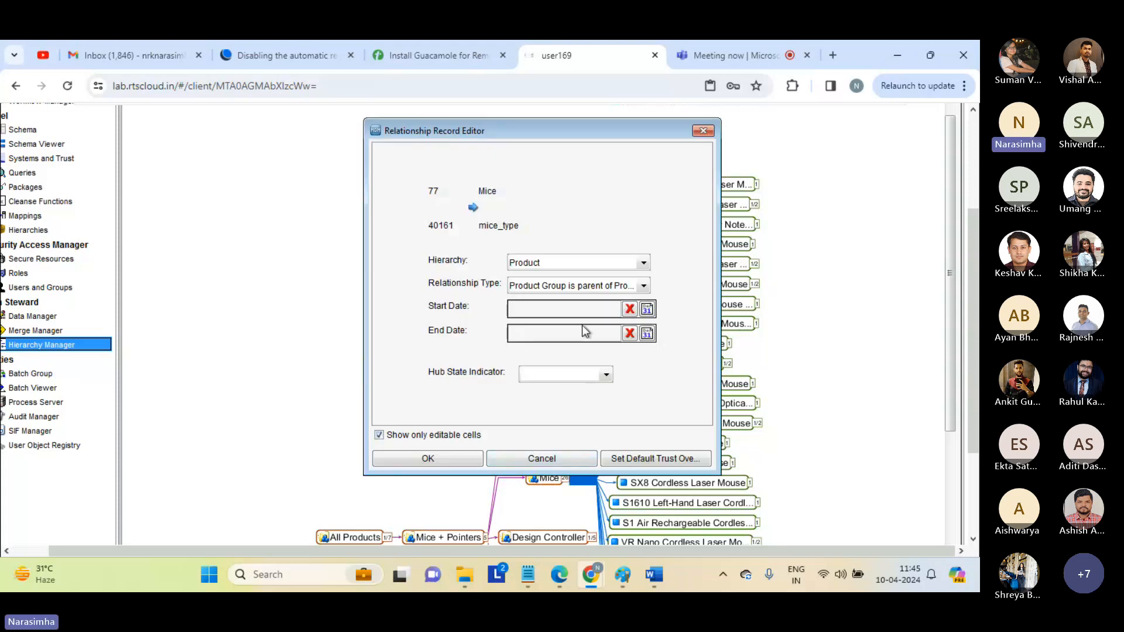
left_click(560, 374)
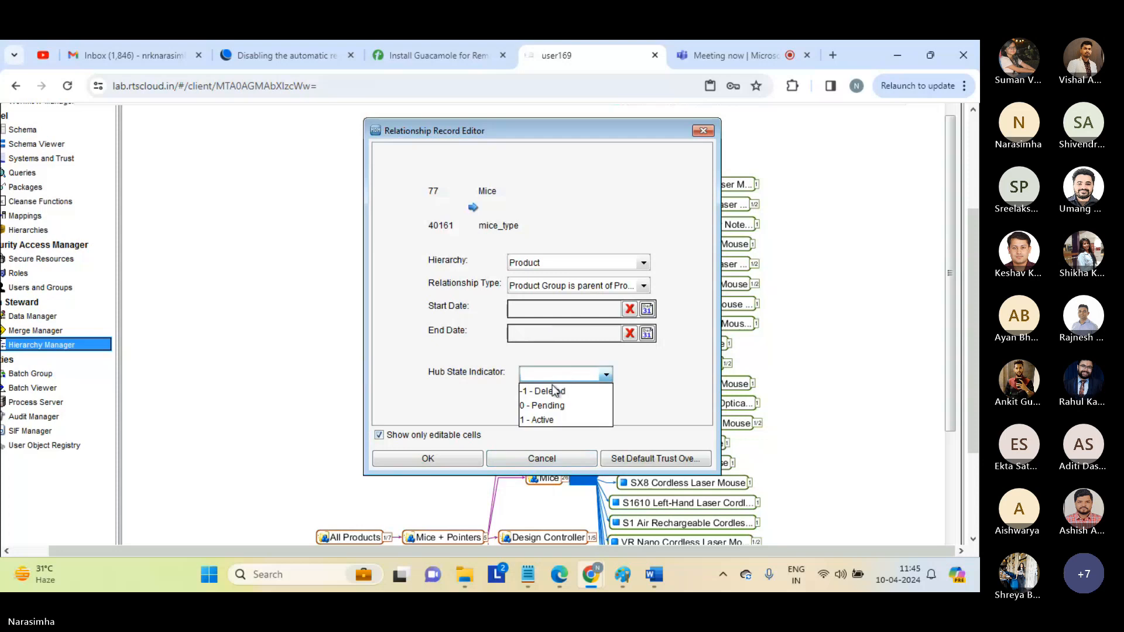
left_click(545, 421)
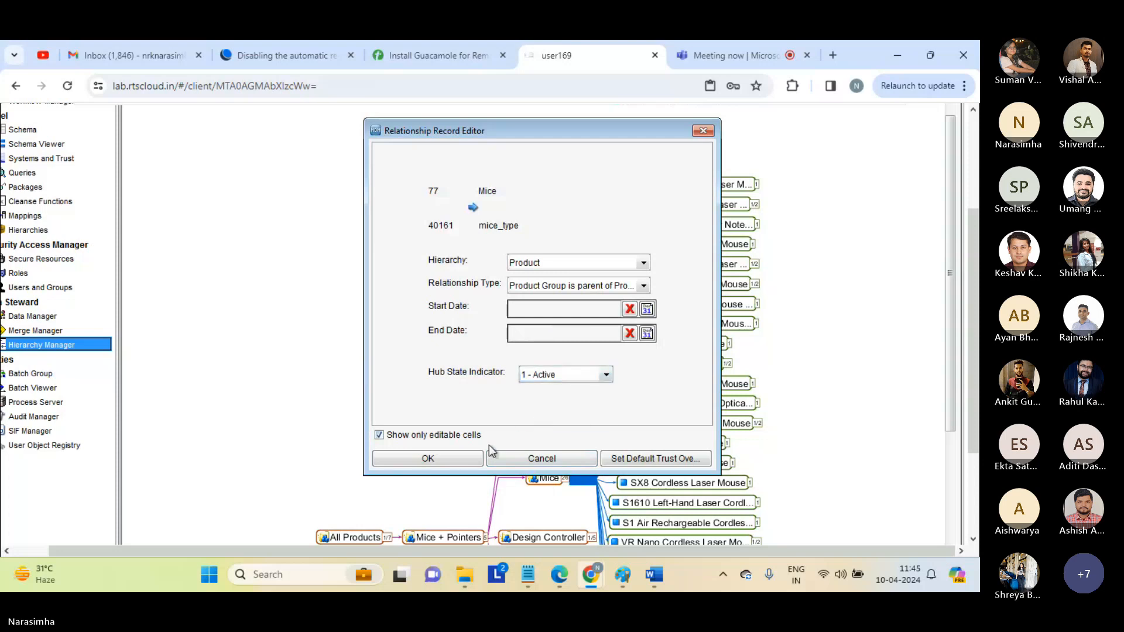
left_click(433, 460)
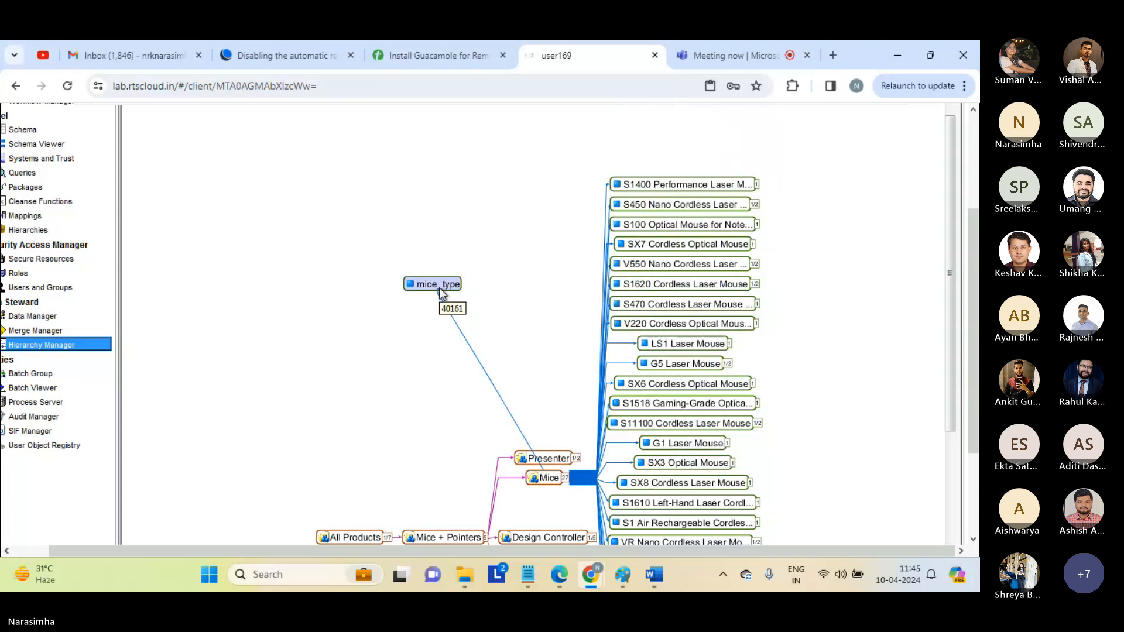
left_click(547, 479)
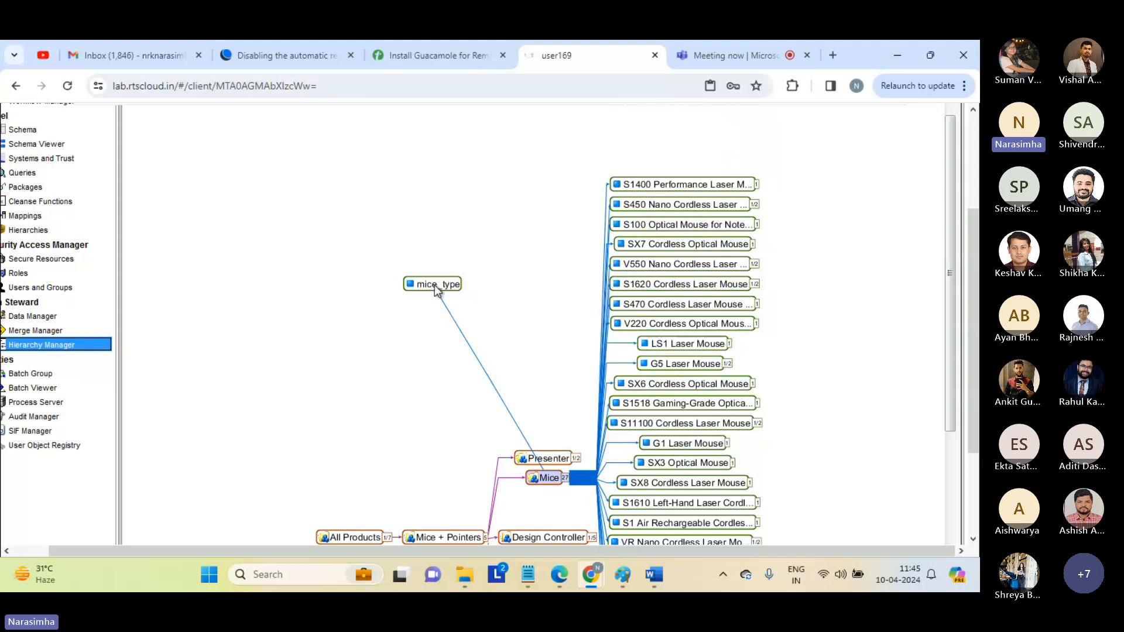
mouse_move(434, 286)
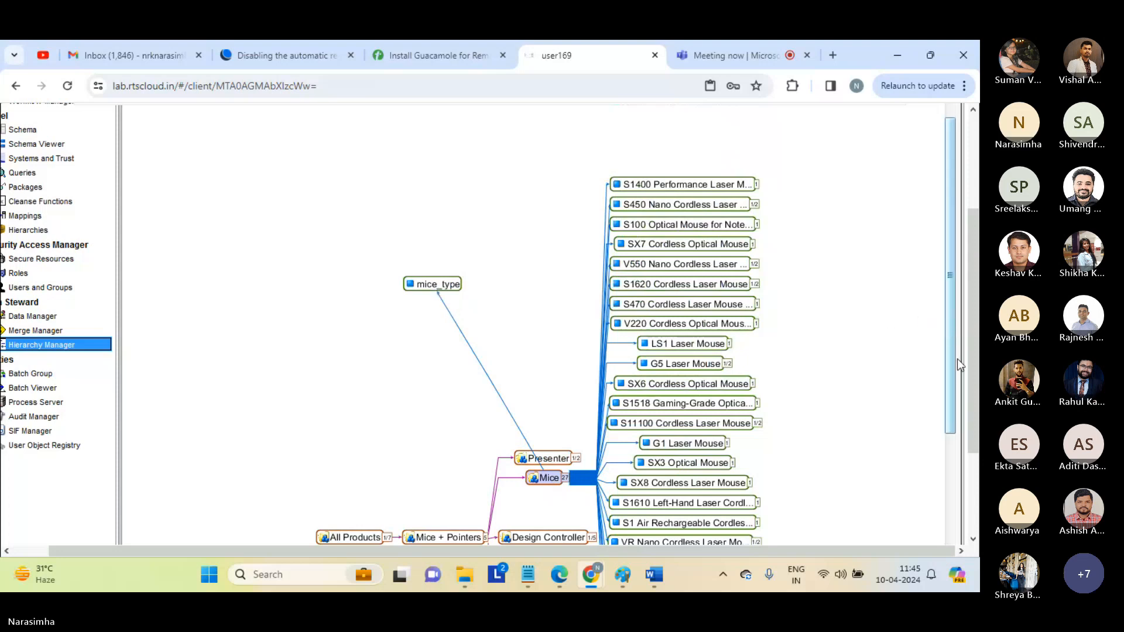
Edit the S11100 Cordless Laser Mouse entity, entering 1 in its product number, and submit the record.
left_click_drag(957, 360, 960, 374)
scroll(958, 378, "down", 3)
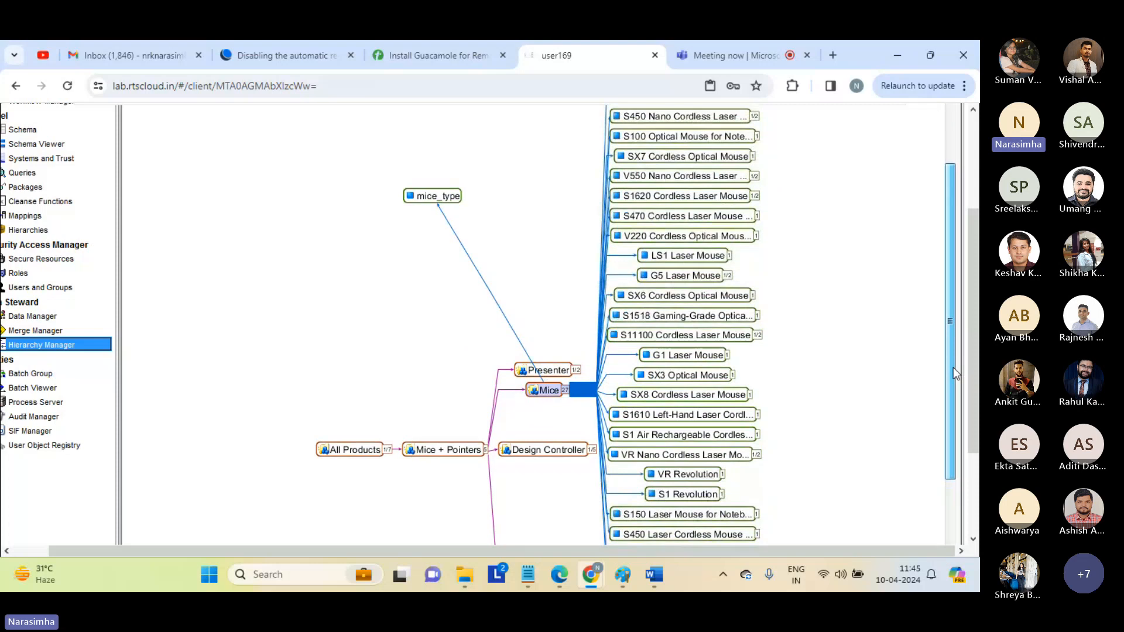
scroll(954, 346, "up", 3)
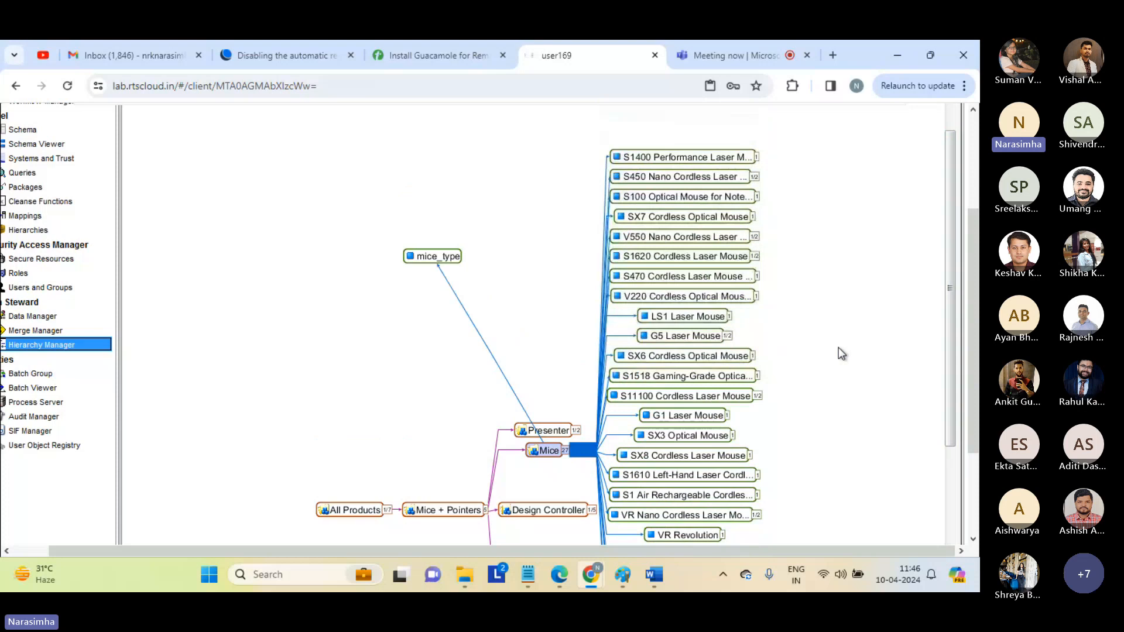
left_click(707, 398)
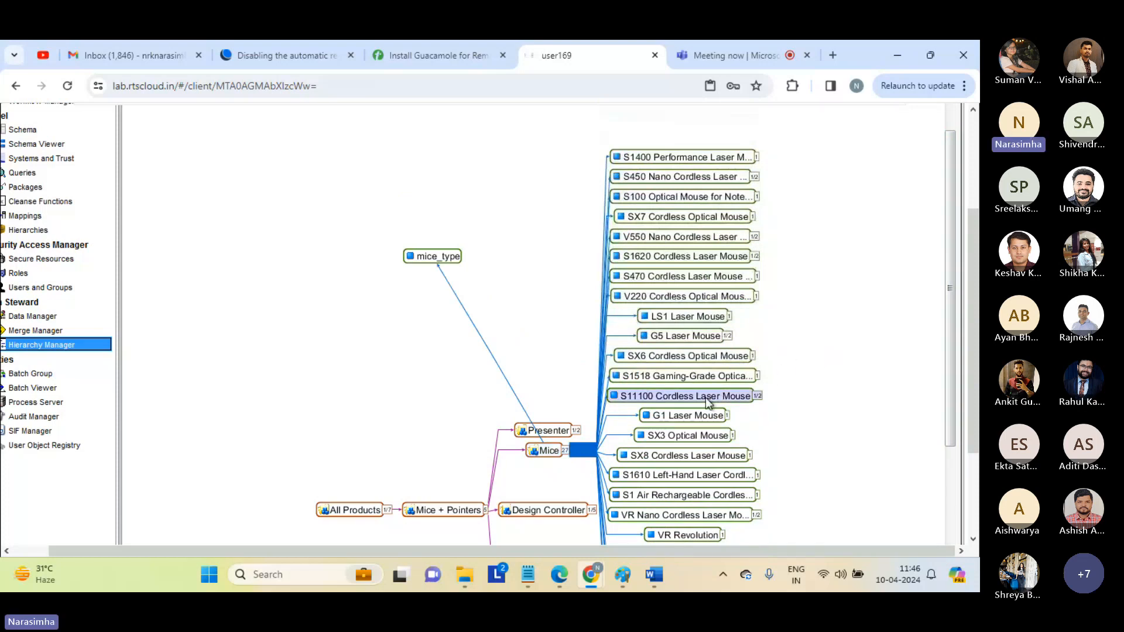
right_click(708, 403)
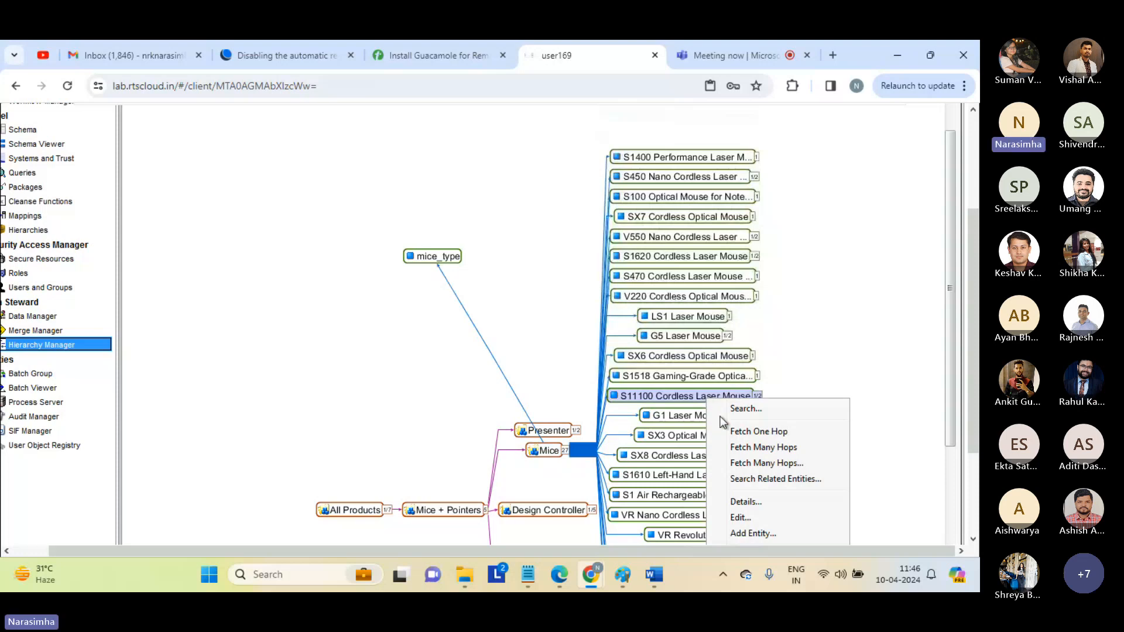
left_click(740, 519)
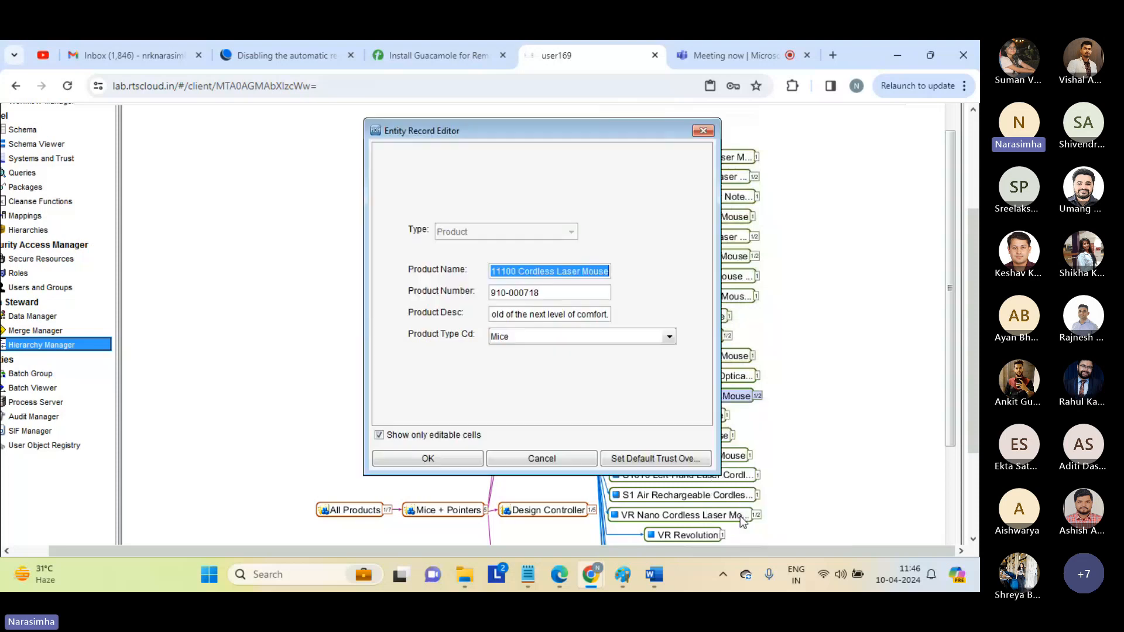
left_click(567, 294)
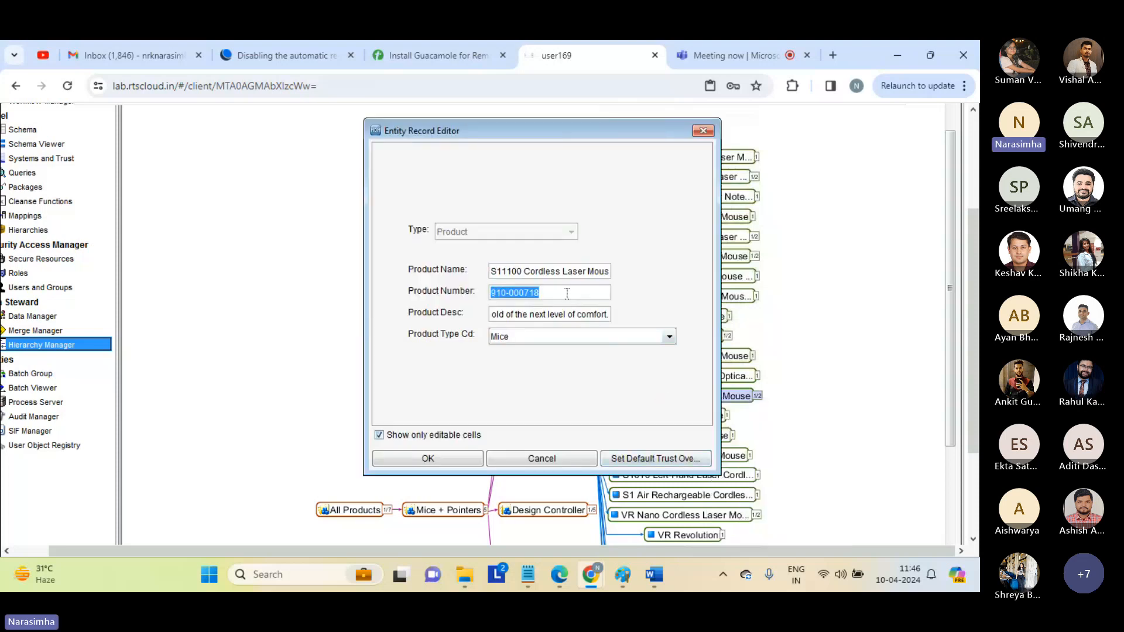
left_click(567, 294)
type("1")
left_click(442, 460)
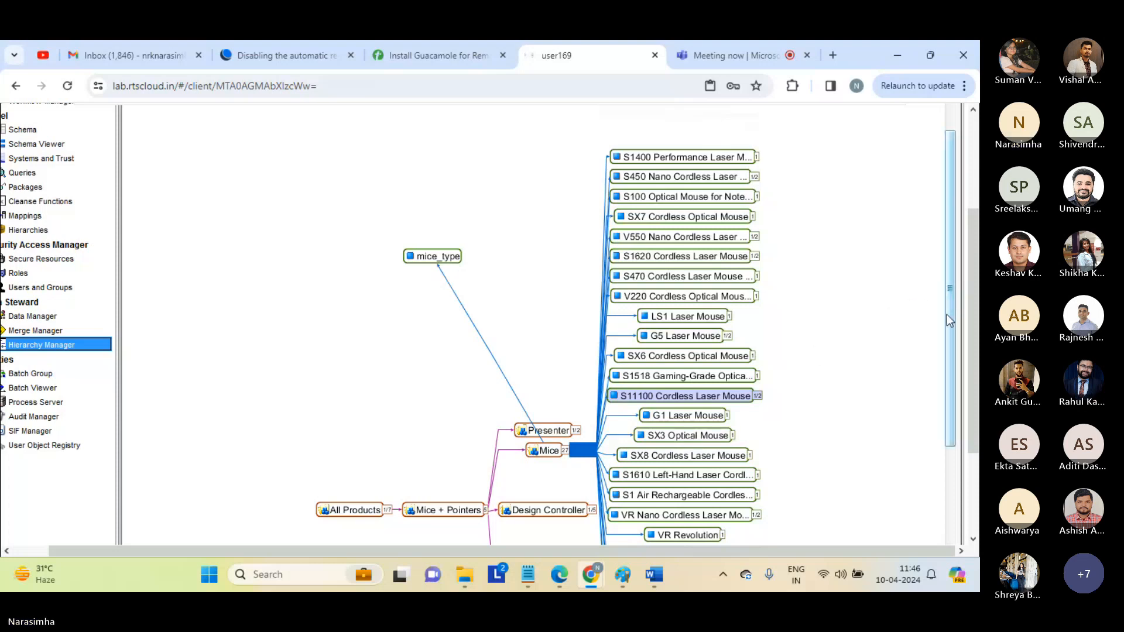
Save the hierarchy diagram to the Desktop as a JPG file named hierarchy_manager_data_flow.
left_click_drag(947, 315, 944, 413)
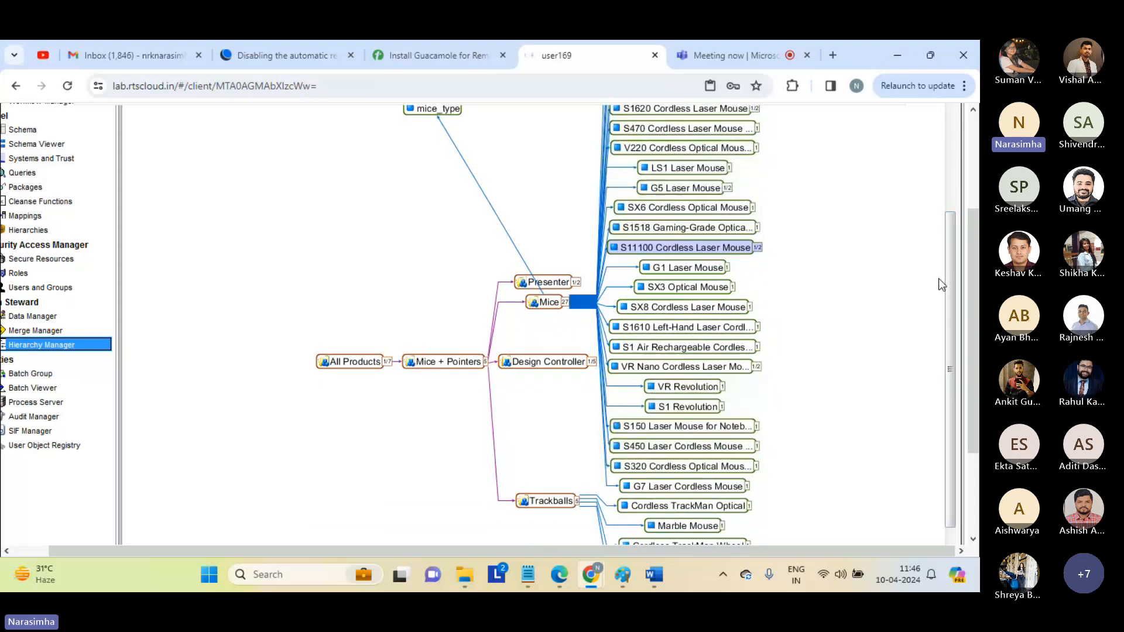
left_click_drag(947, 283, 936, 194)
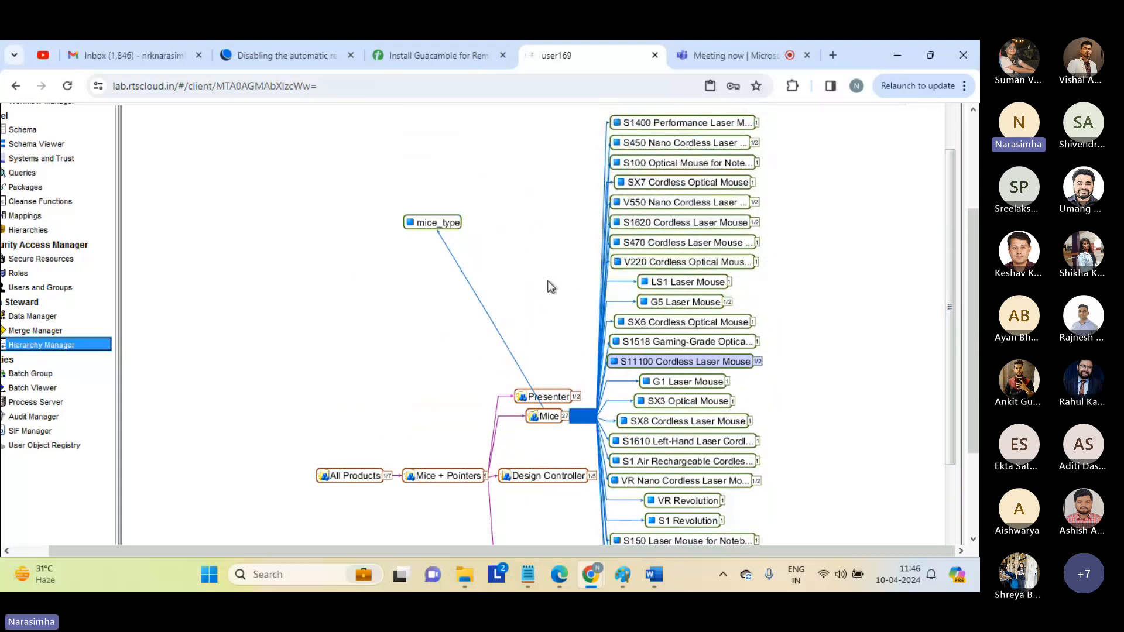
scroll(955, 139, "up", 6)
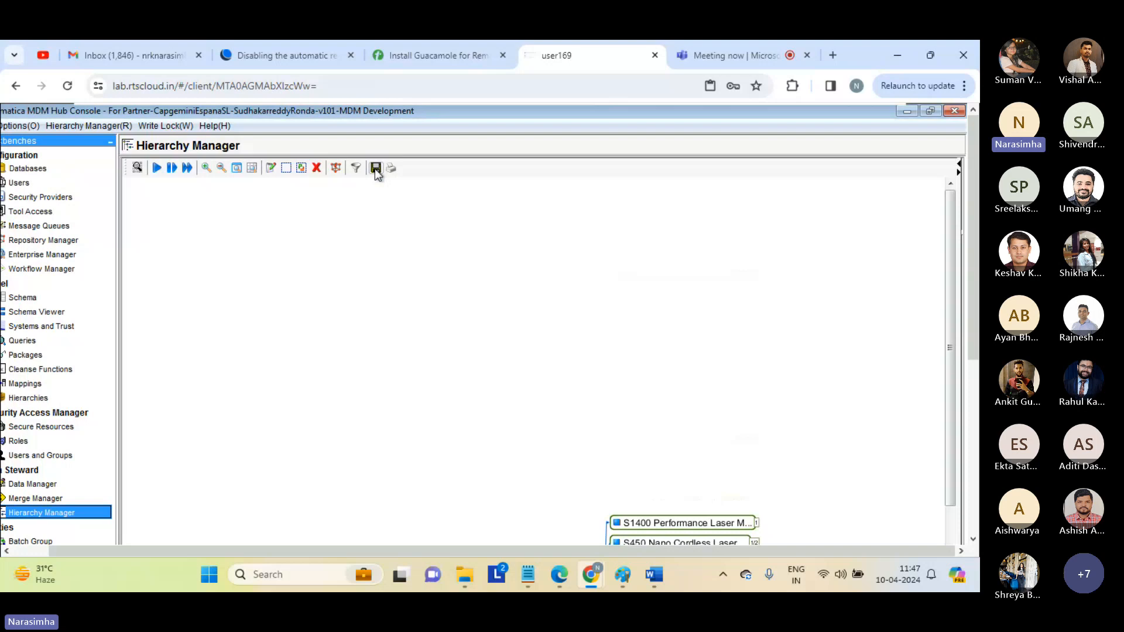
left_click(376, 169)
left_click_drag(494, 326, 430, 234)
left_click(301, 337)
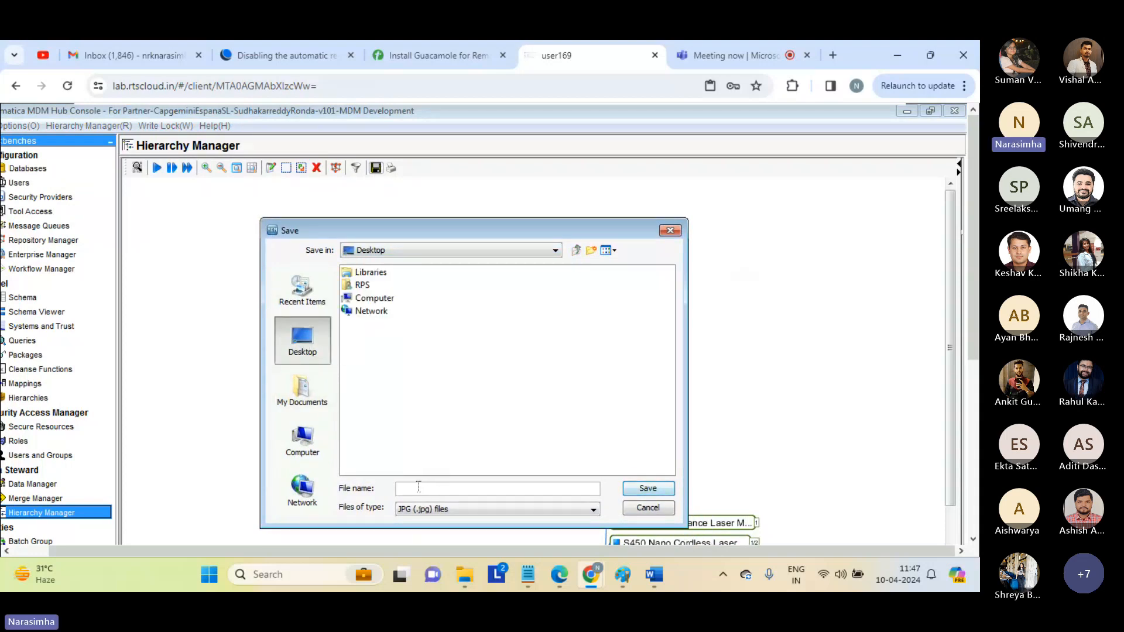
type("hi")
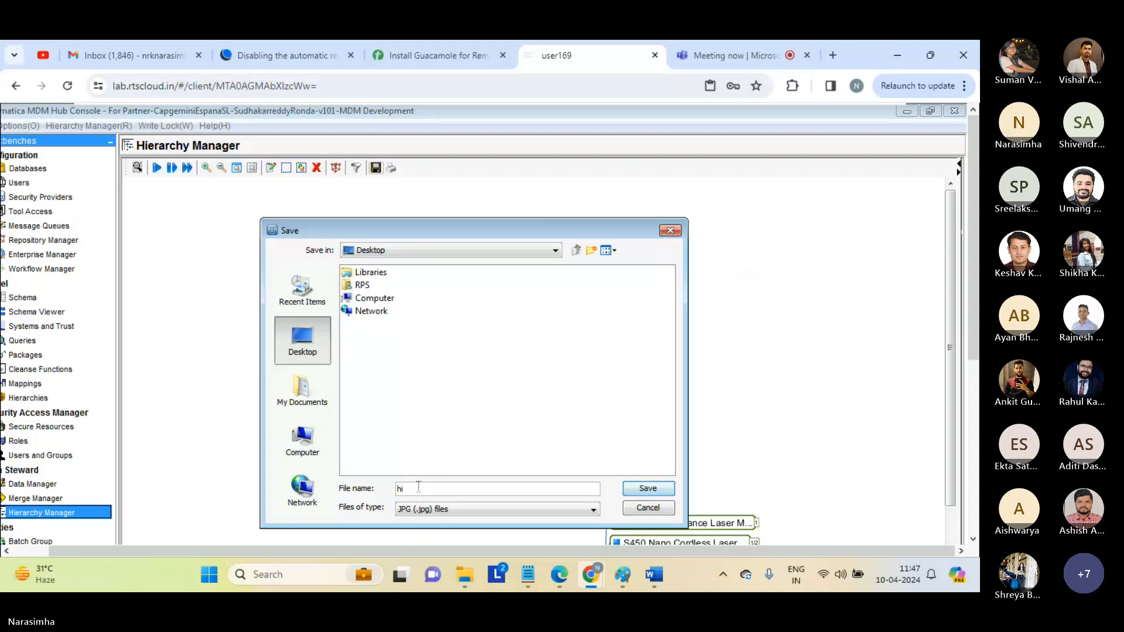
type("erarchy_manager")
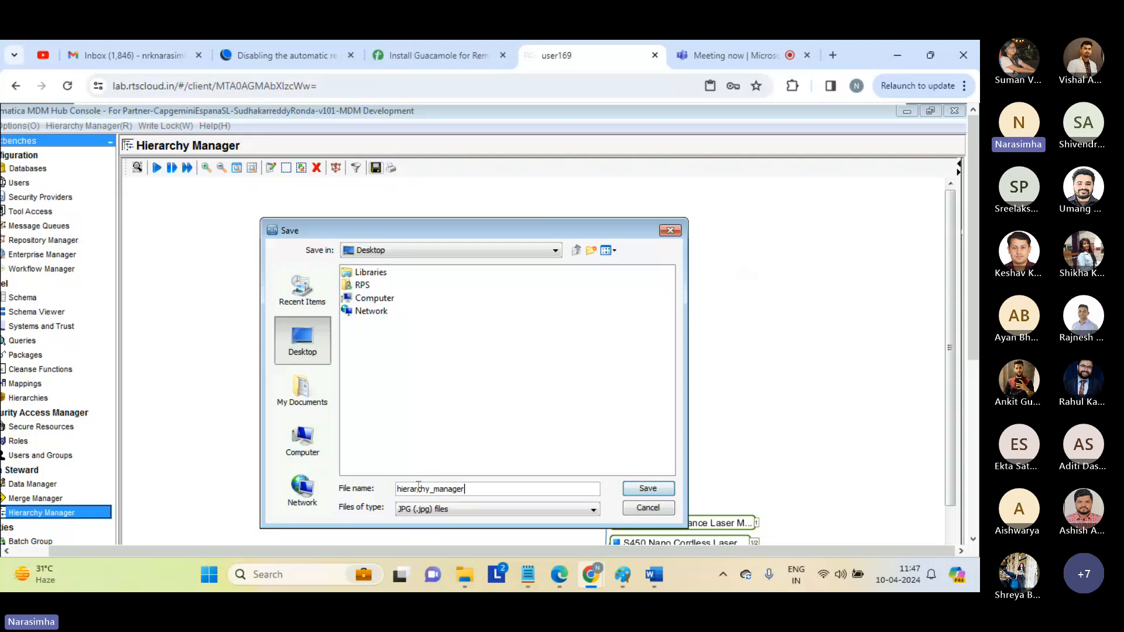
type("_da")
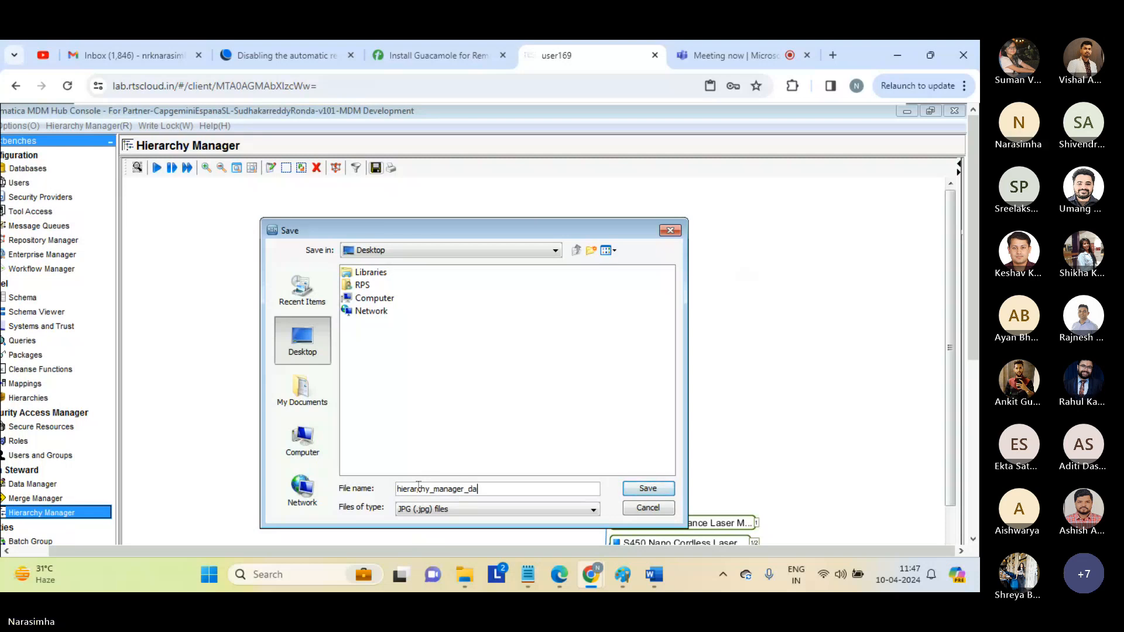
type("ta_flow")
left_click_drag(508, 230, 493, 209)
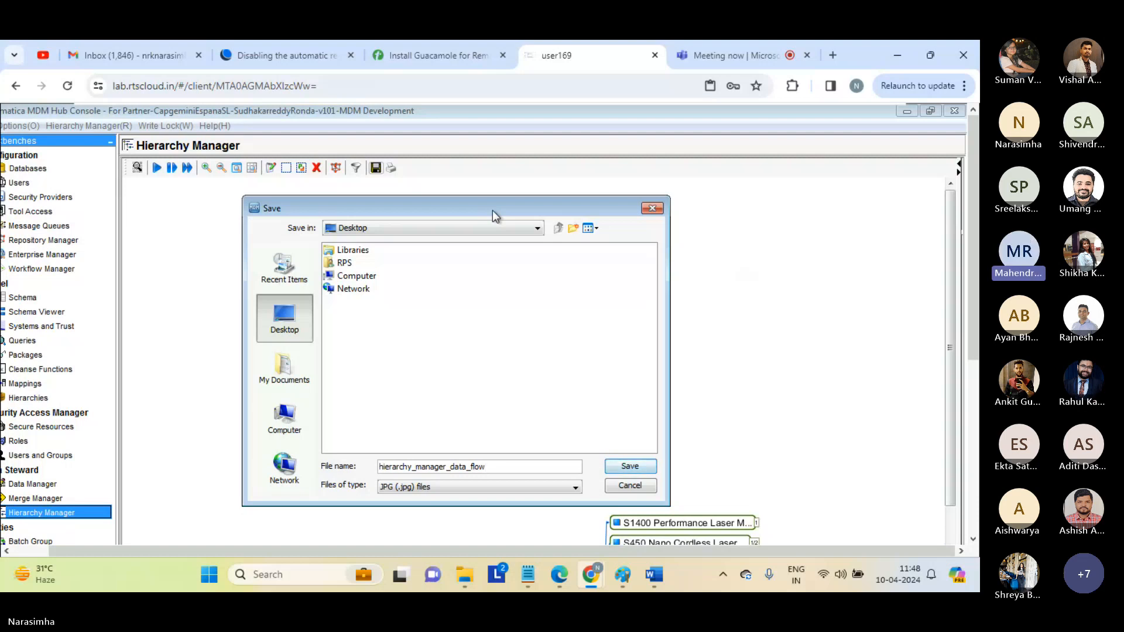
left_click_drag(493, 210, 486, 206)
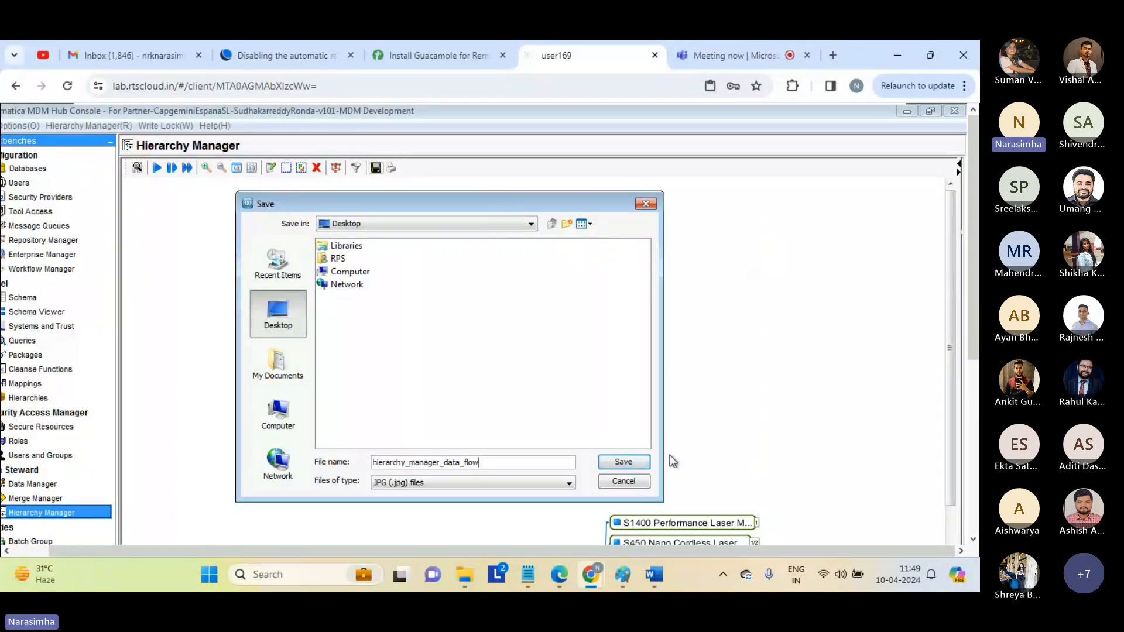
left_click(623, 461)
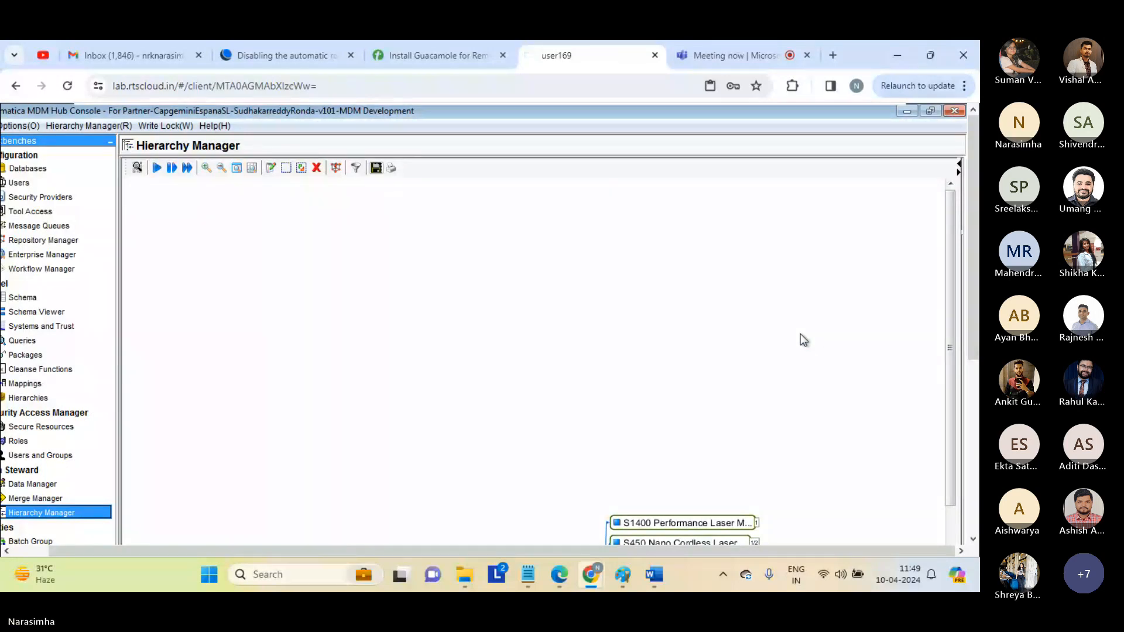
Look in on the Teams meeting, return to the user169 remote session and remove the relationship between Mice and mice_type.
left_click(729, 54)
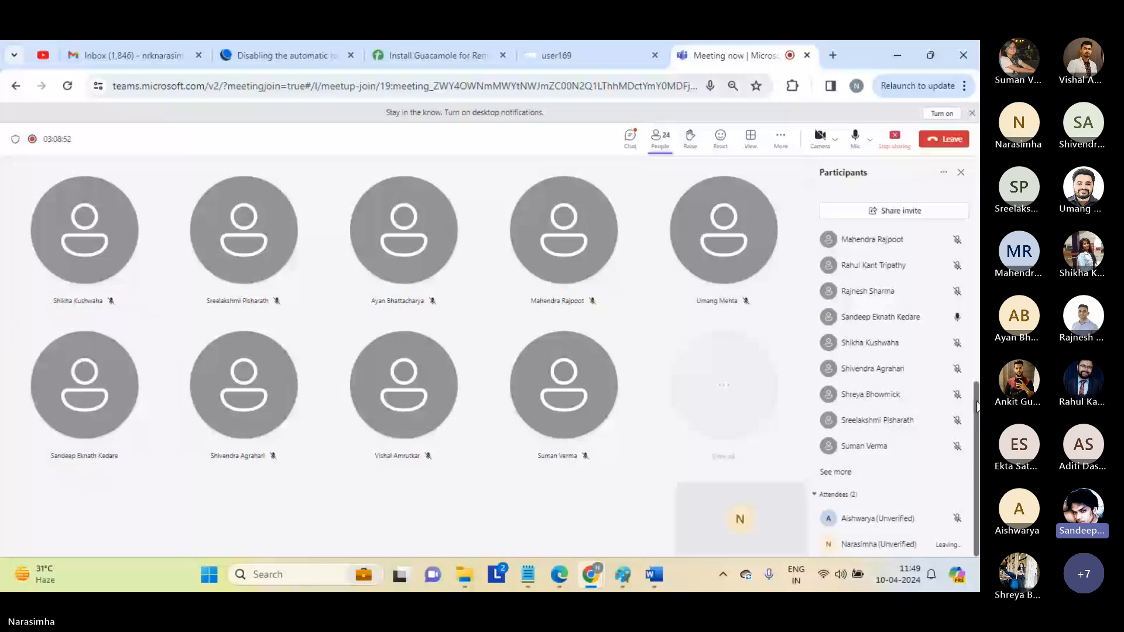
left_click(564, 56)
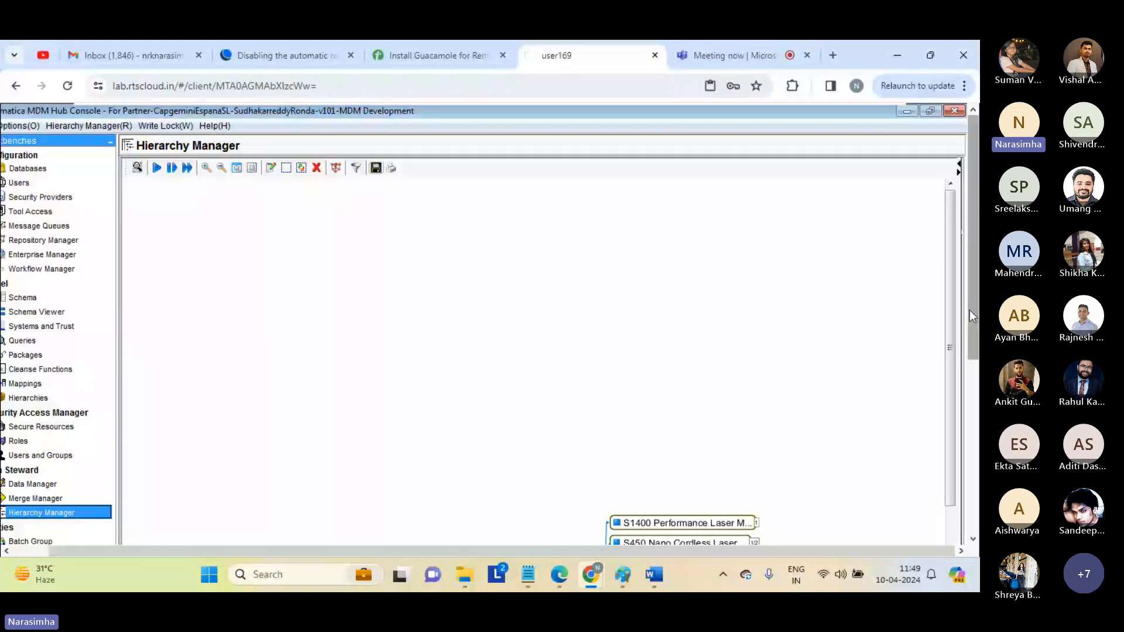
scroll(970, 310, "down", 4)
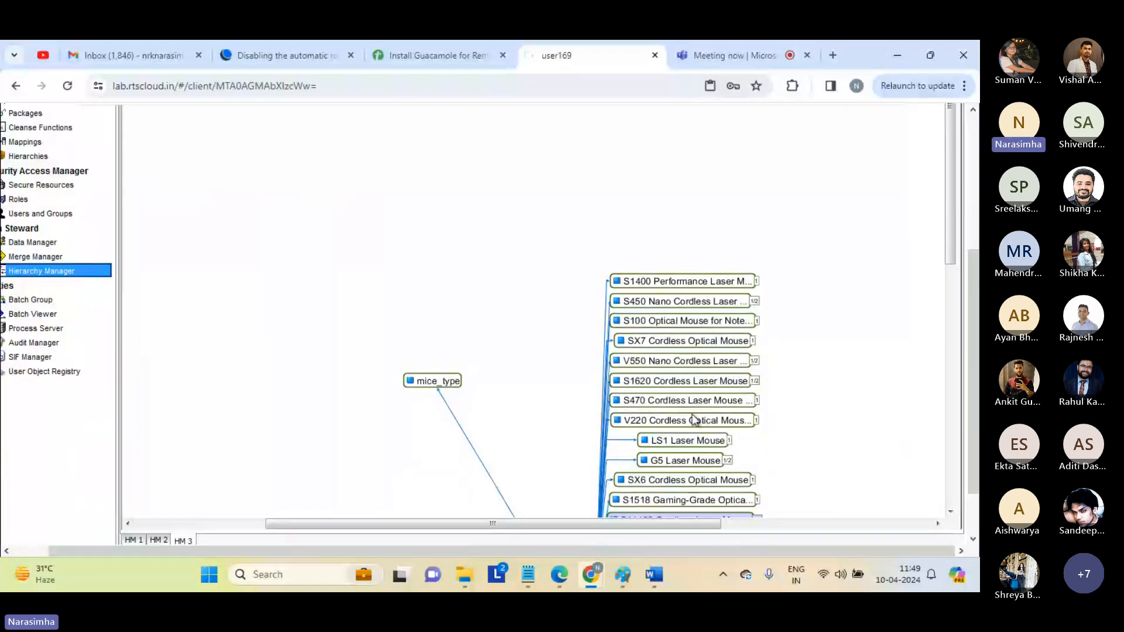
left_click(462, 433)
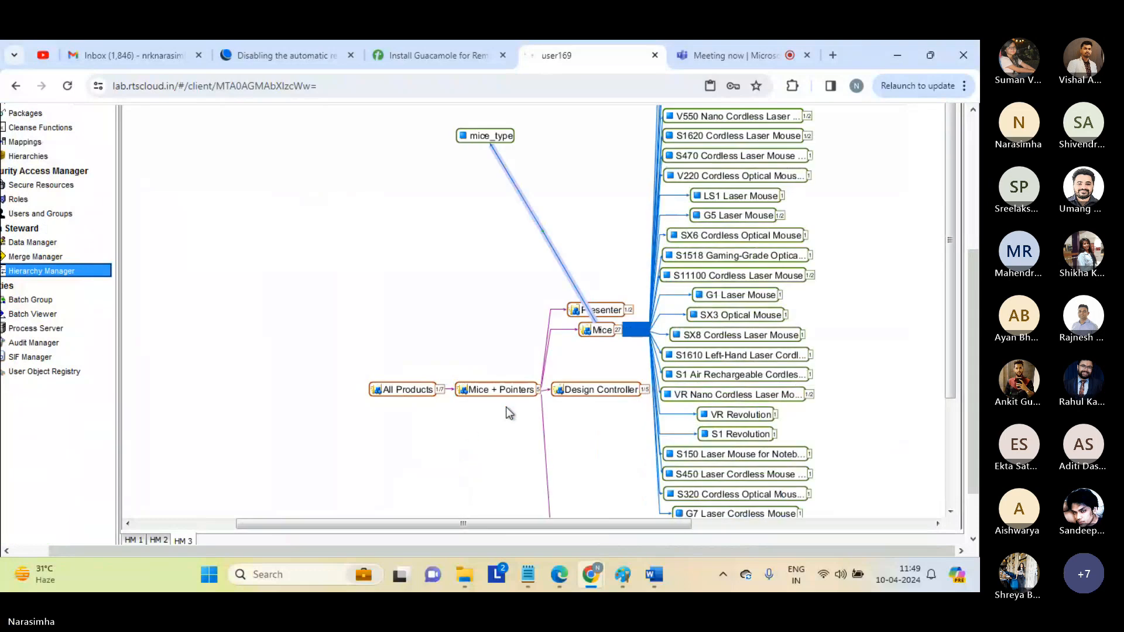
right_click(567, 275)
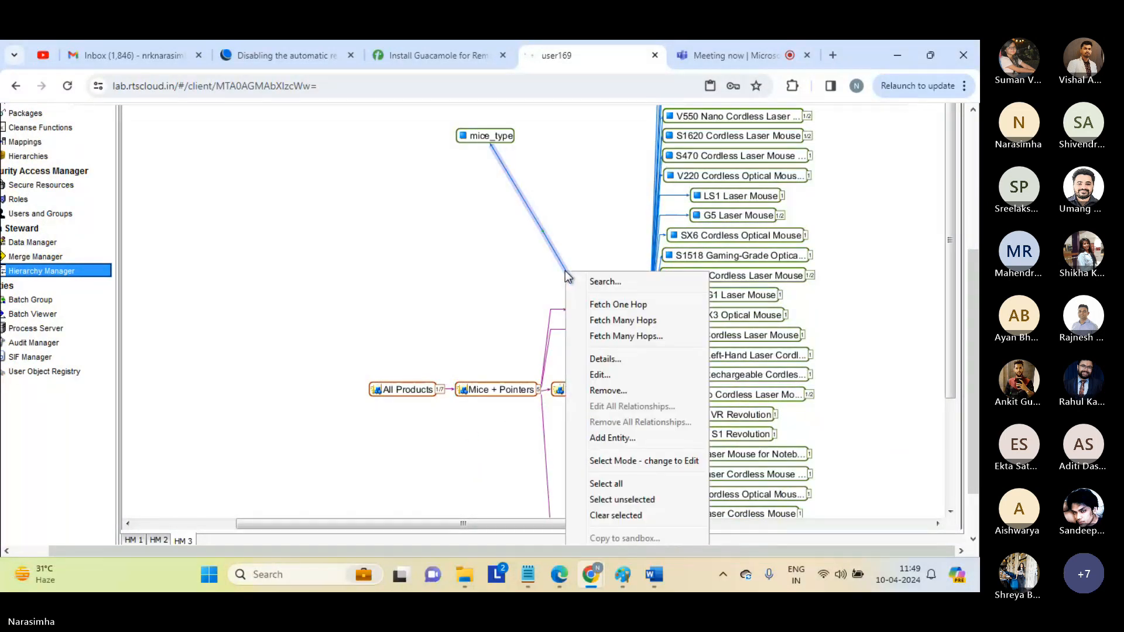
left_click(609, 391)
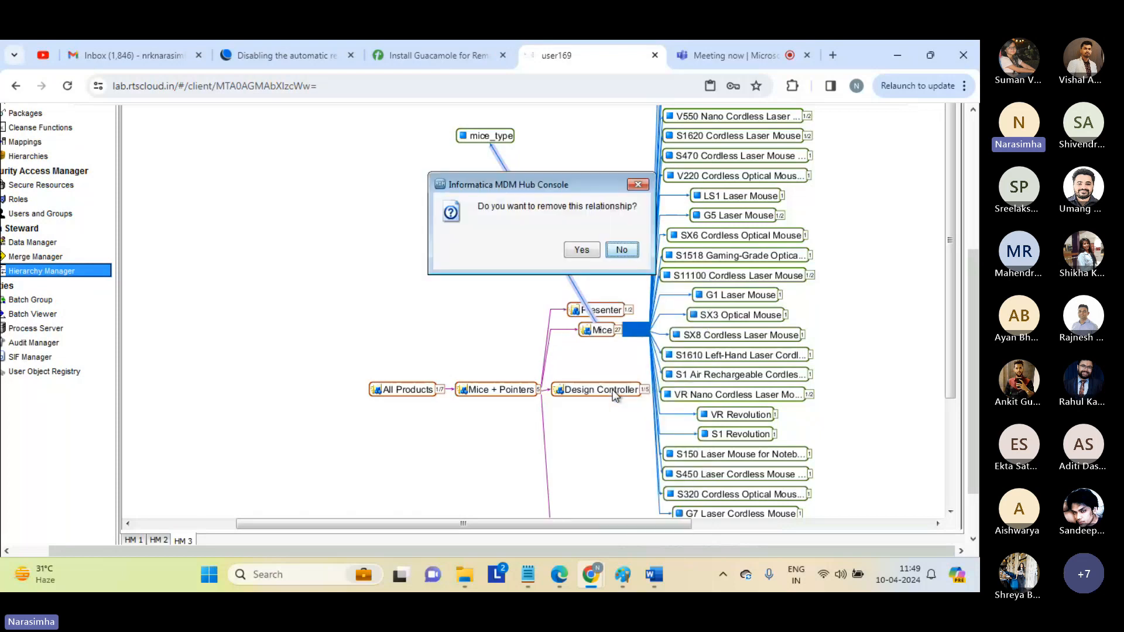
left_click(581, 250)
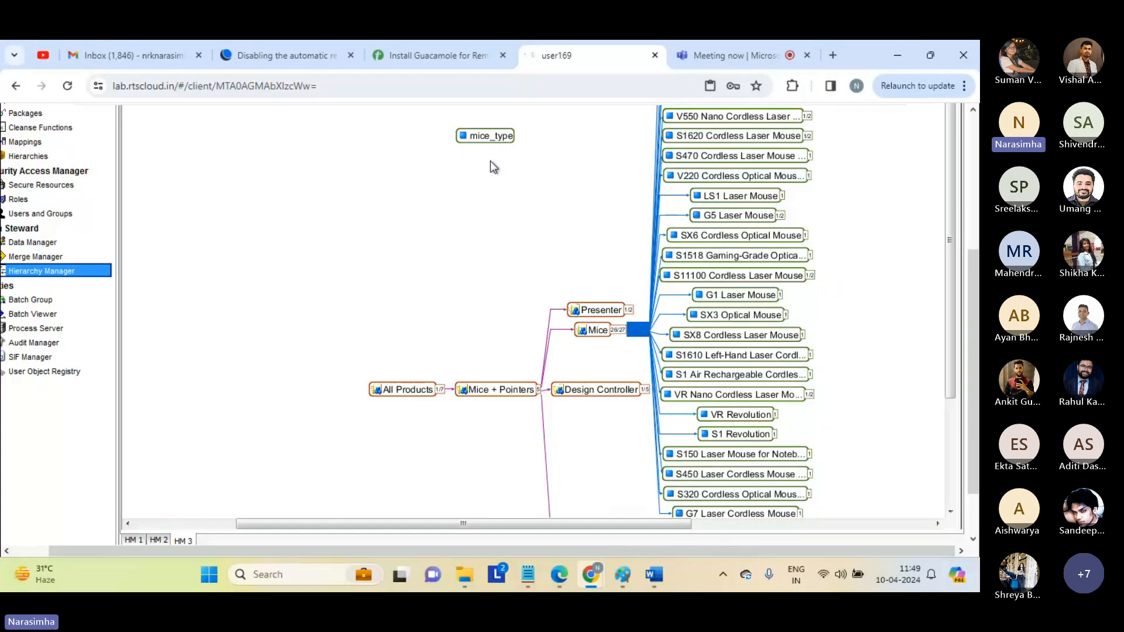
Relate mice_type to the Mice group in the Product hierarchy, leaving the dates empty and setting the hub state indicator to 1 - Active.
left_click(494, 135)
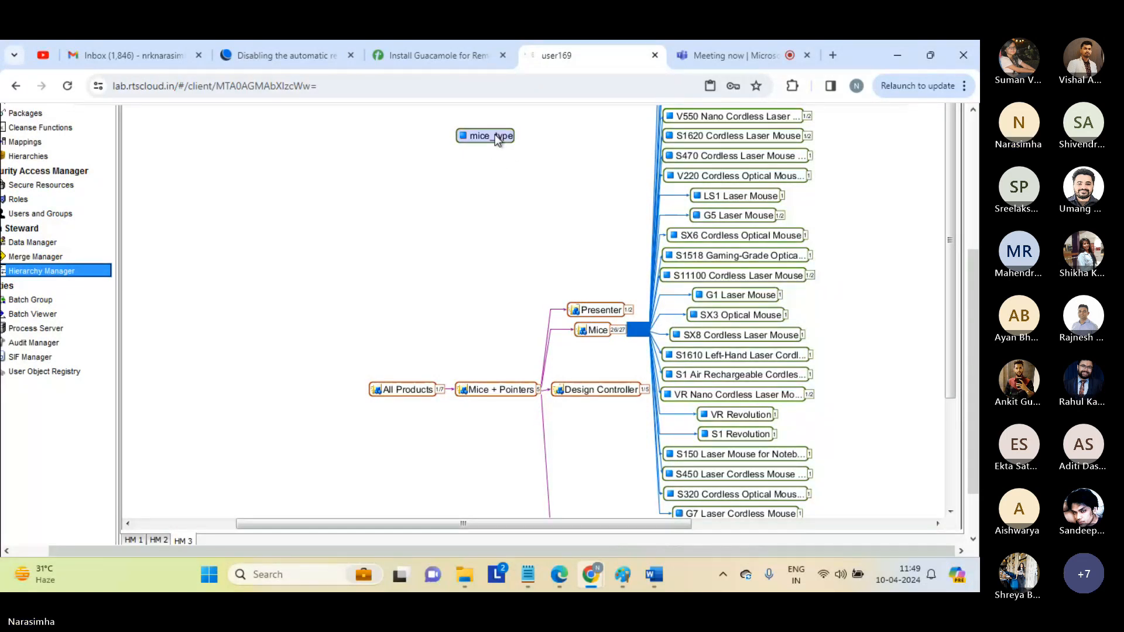
left_click_drag(495, 136, 591, 330)
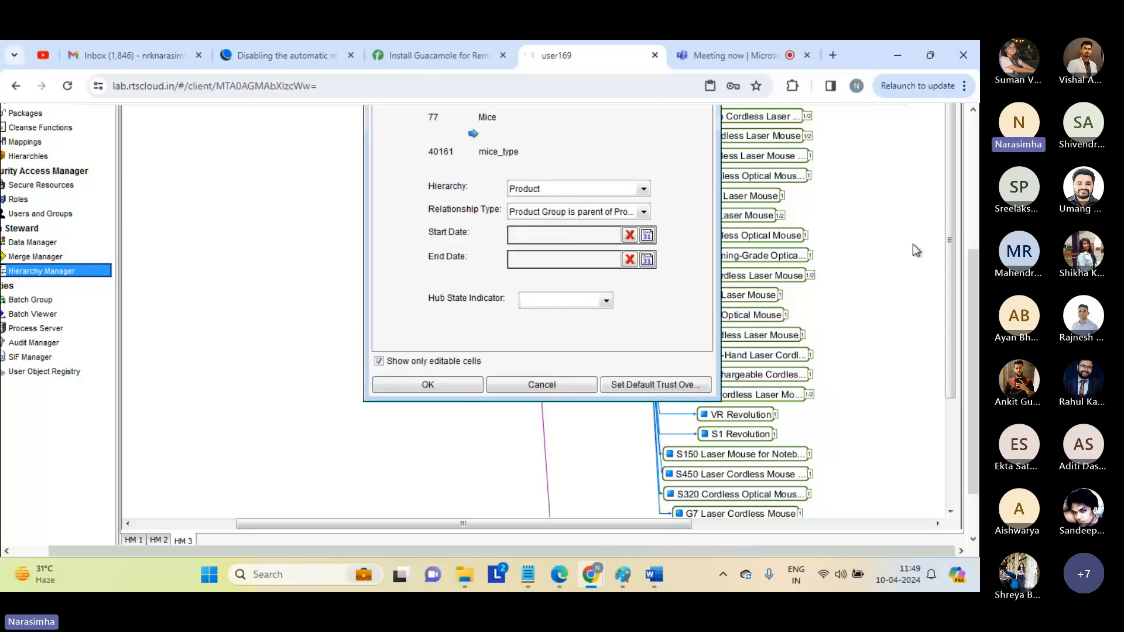
left_click_drag(973, 287, 968, 240)
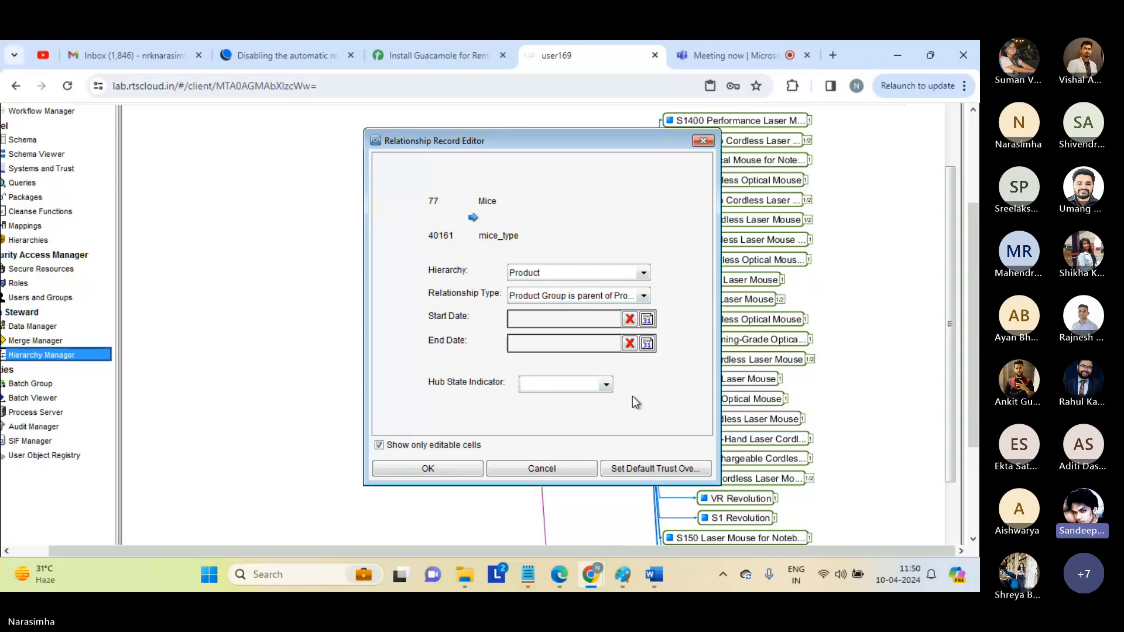
left_click(608, 386)
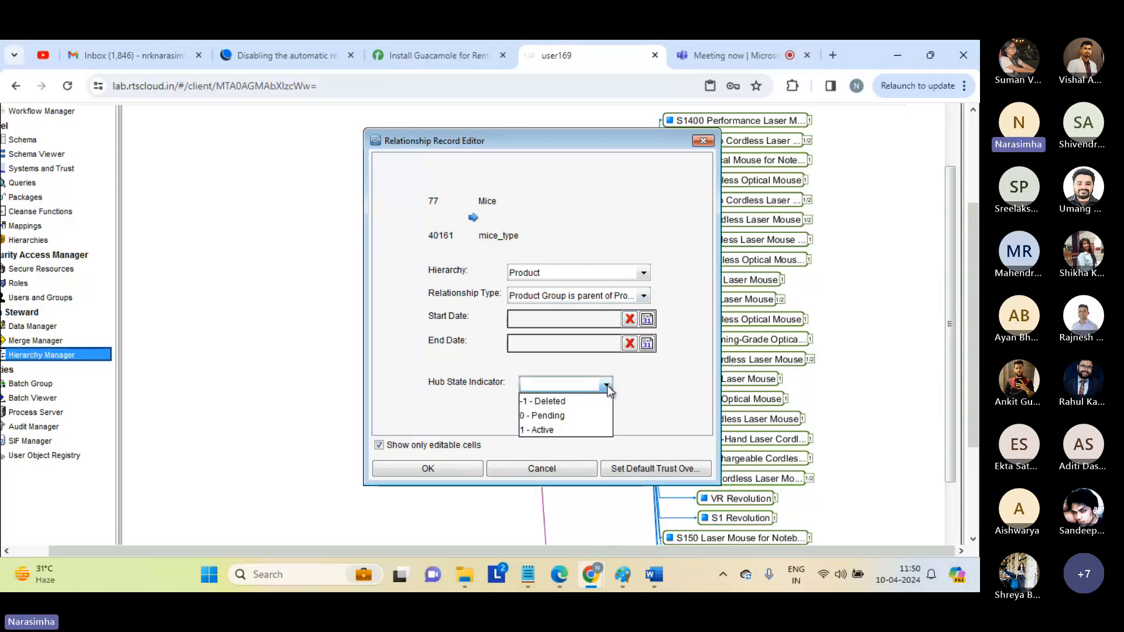
left_click(546, 431)
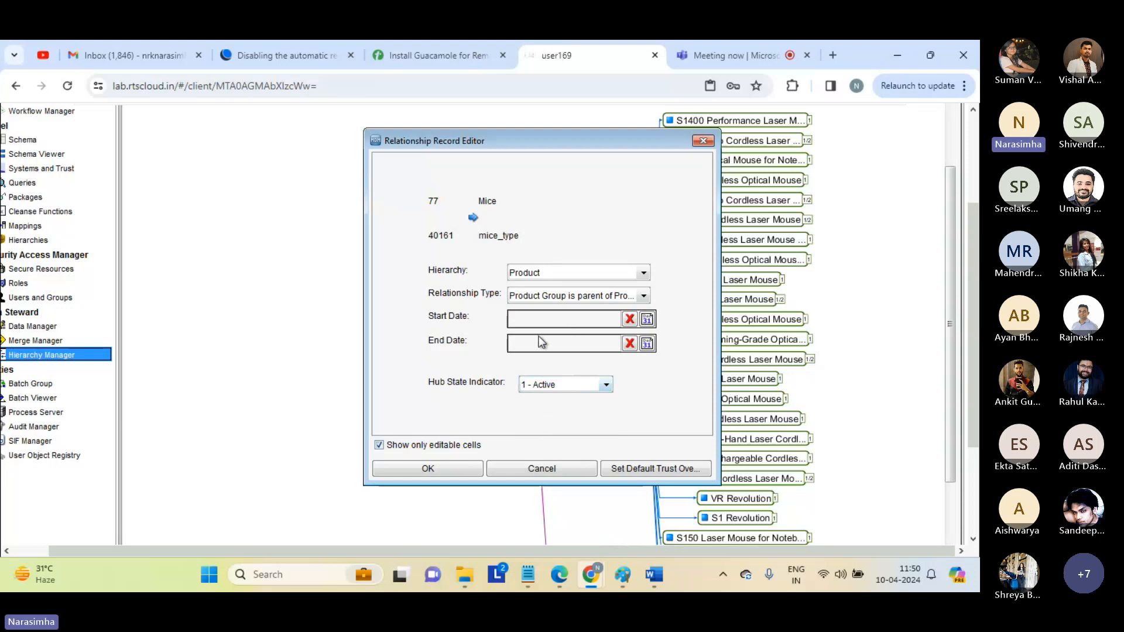
left_click(429, 468)
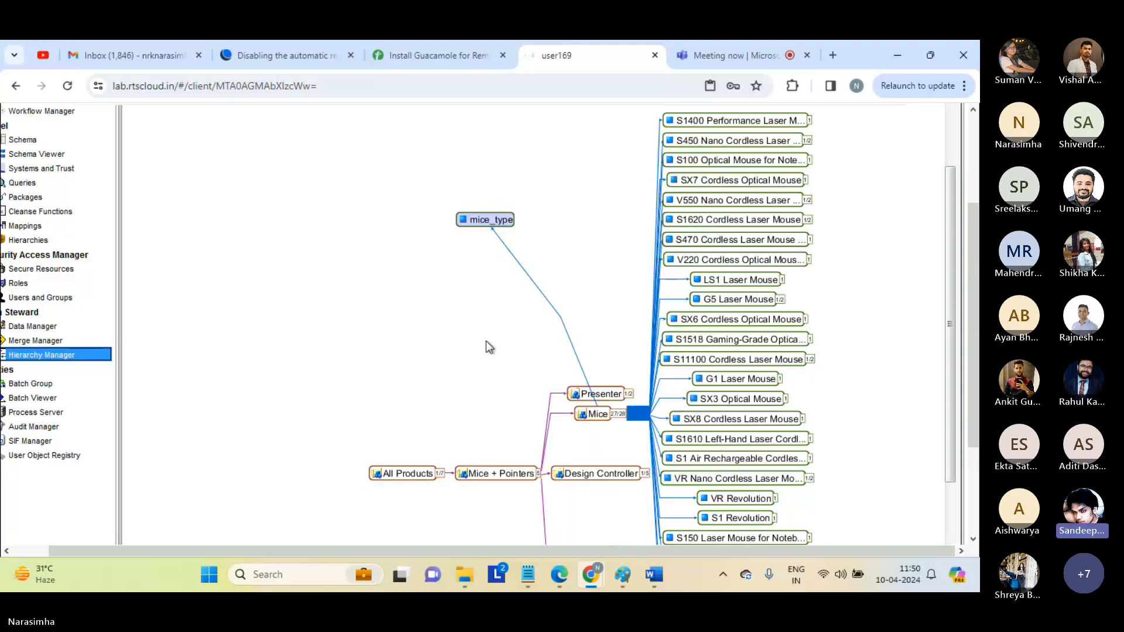
Change the hierarchy diagram's layout to list the products in indented columns beneath their product groups.
left_click_drag(974, 257, 972, 223)
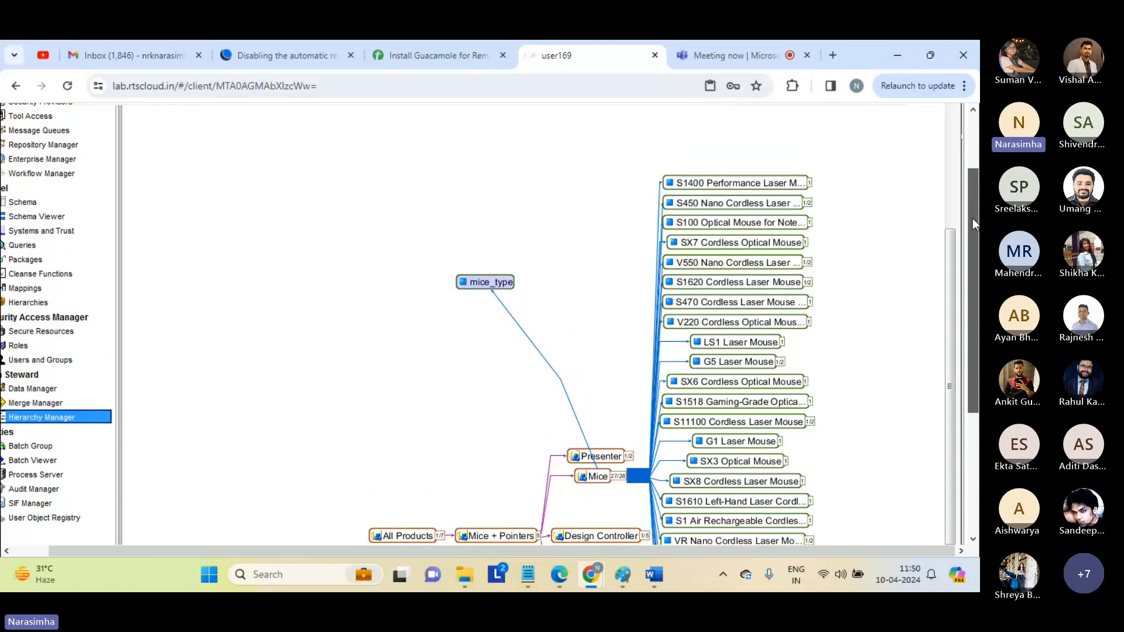
left_click_drag(972, 219, 972, 76)
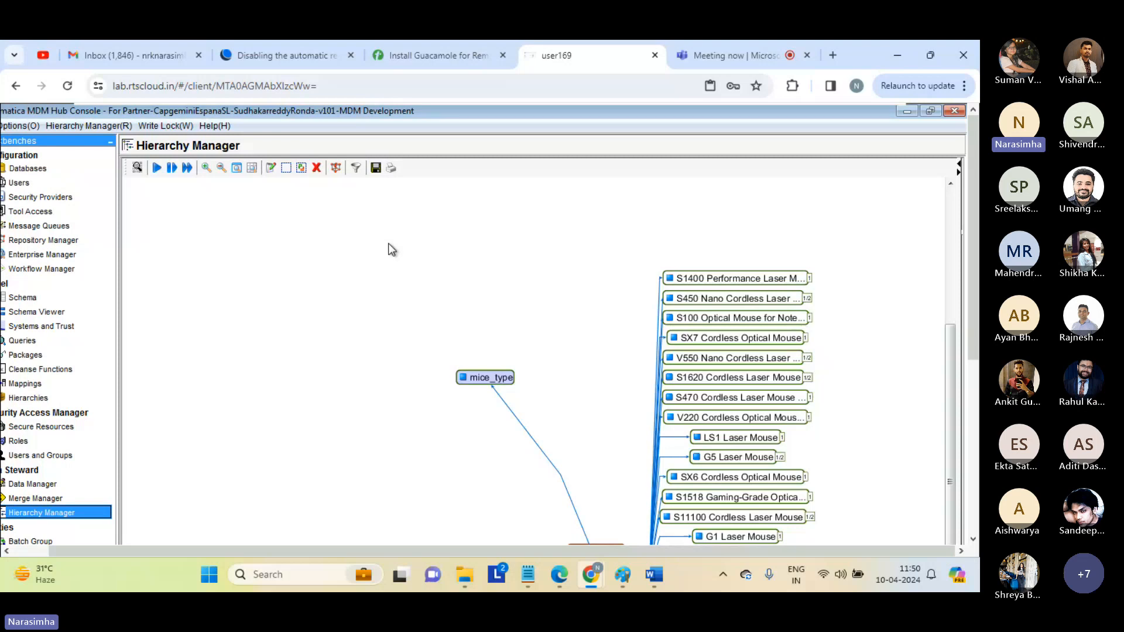
left_click(337, 168)
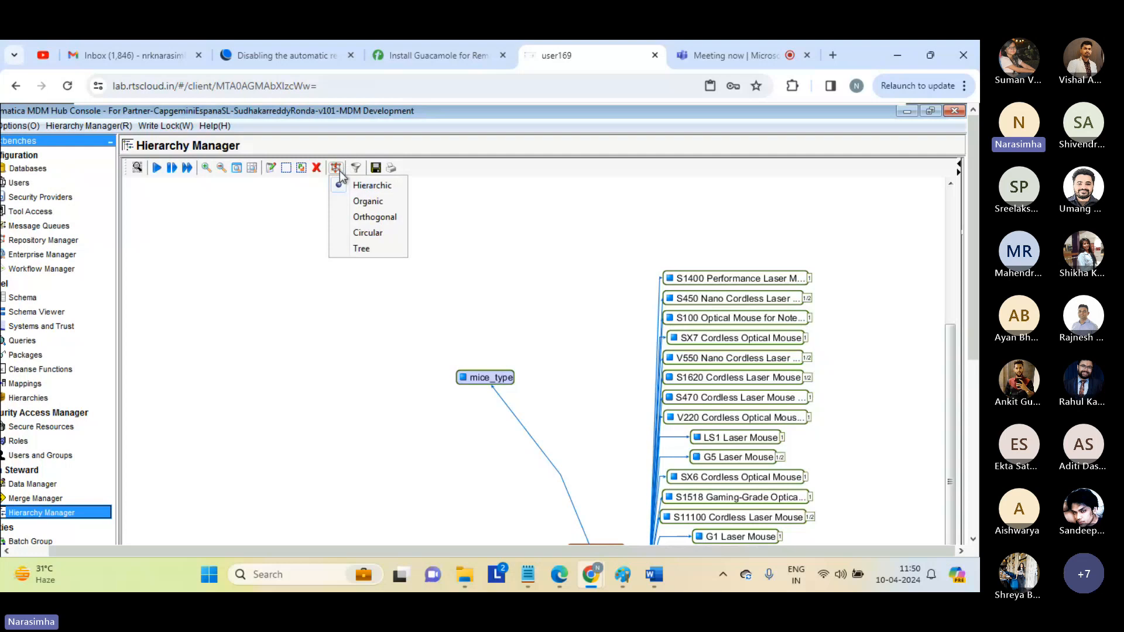
left_click(384, 187)
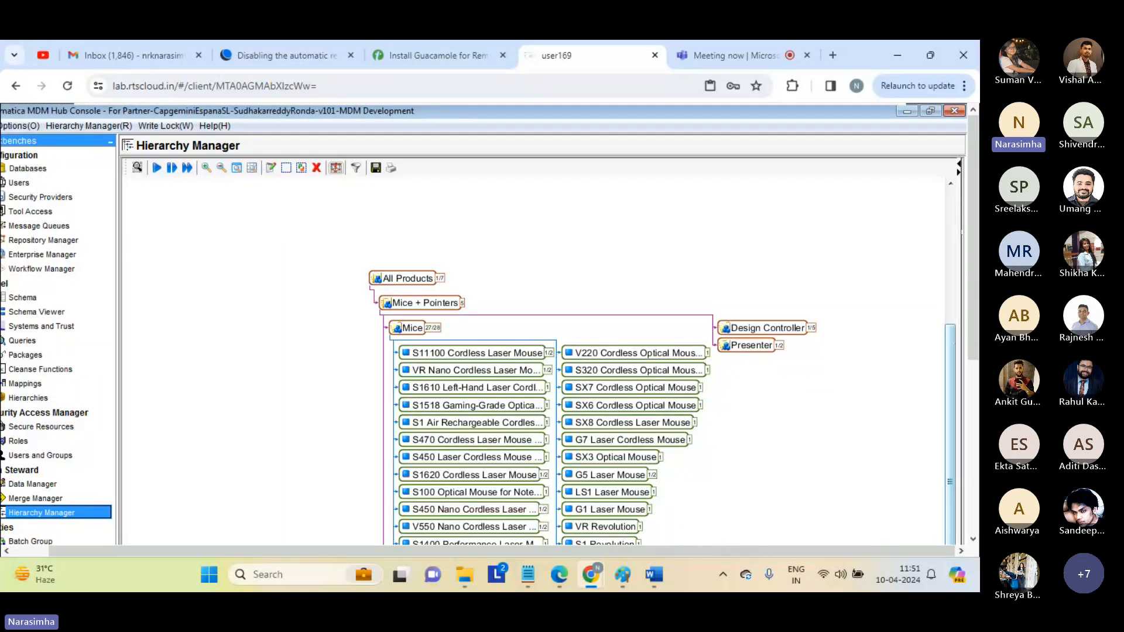
scroll(490, 324, "down", 1)
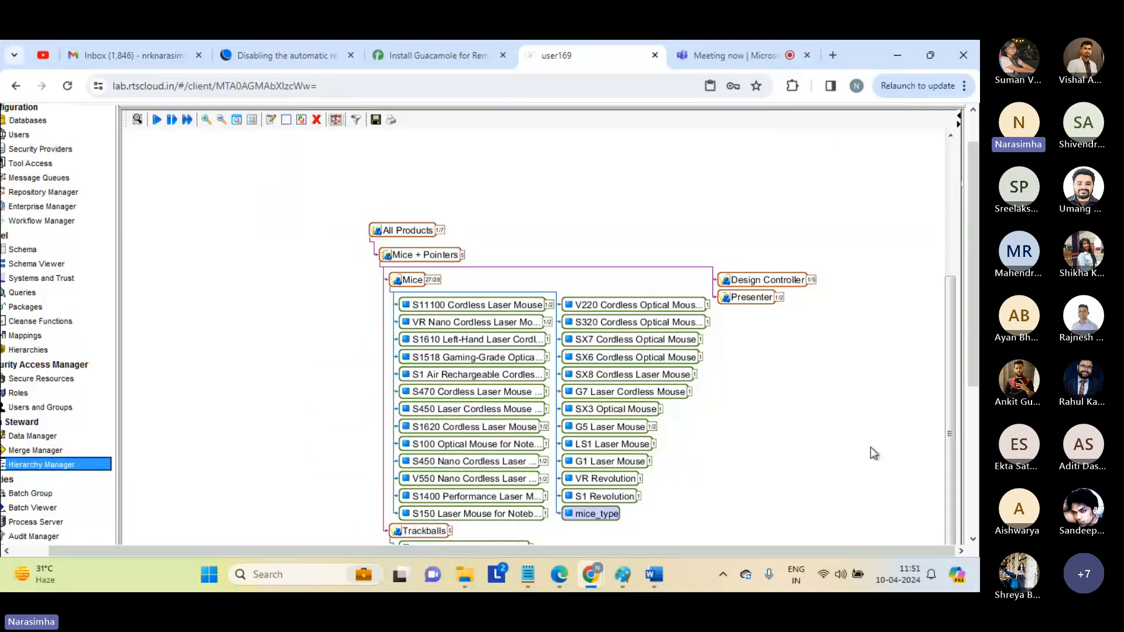
Change the Product hierarchy diagram's layout from Tree to Circular.
left_click_drag(972, 337, 972, 392)
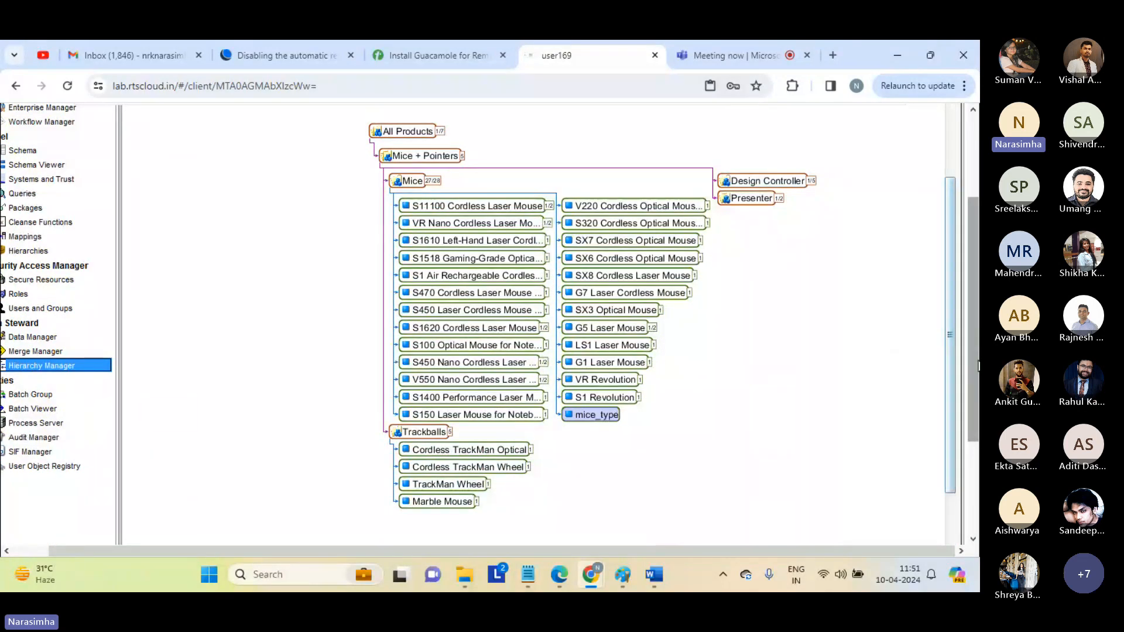
left_click_drag(975, 363, 970, 349)
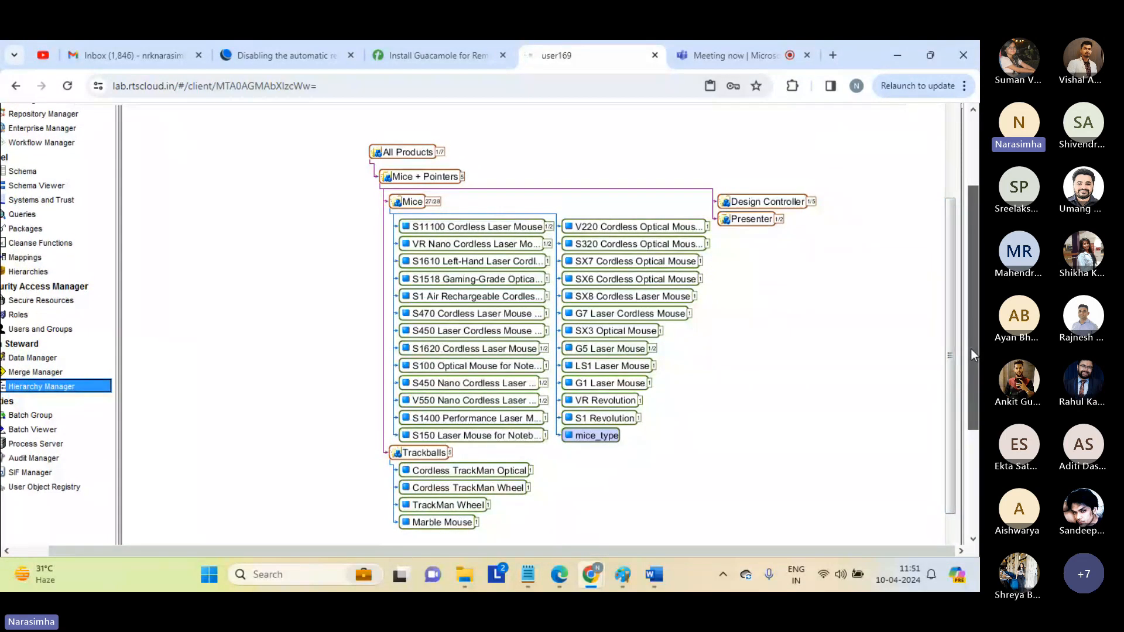
left_click_drag(971, 349, 965, 229)
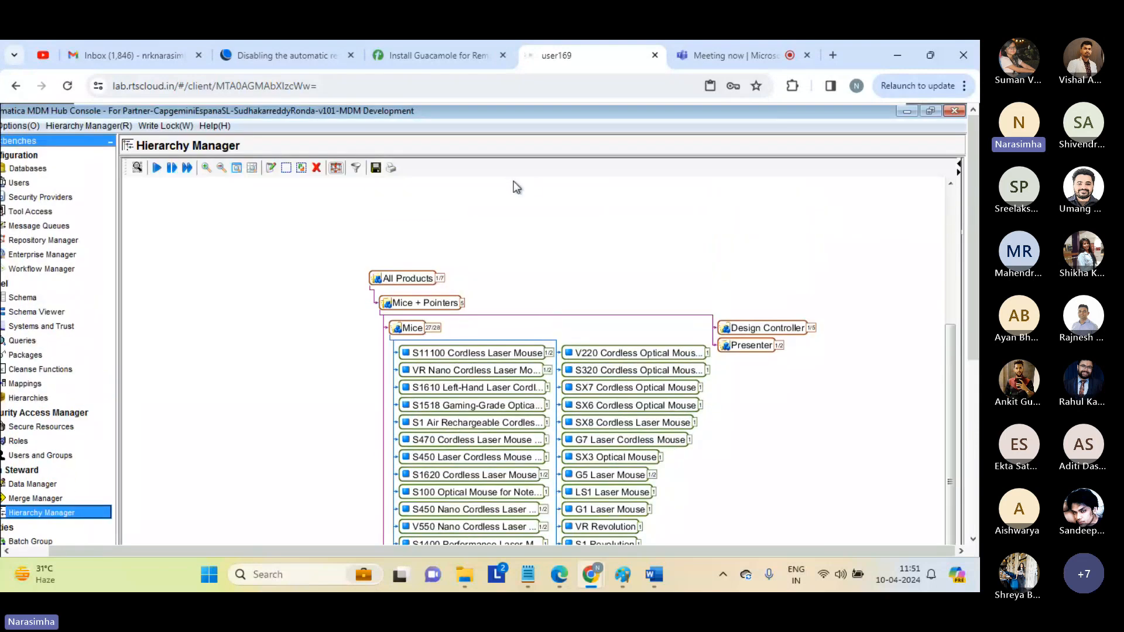
left_click(337, 169)
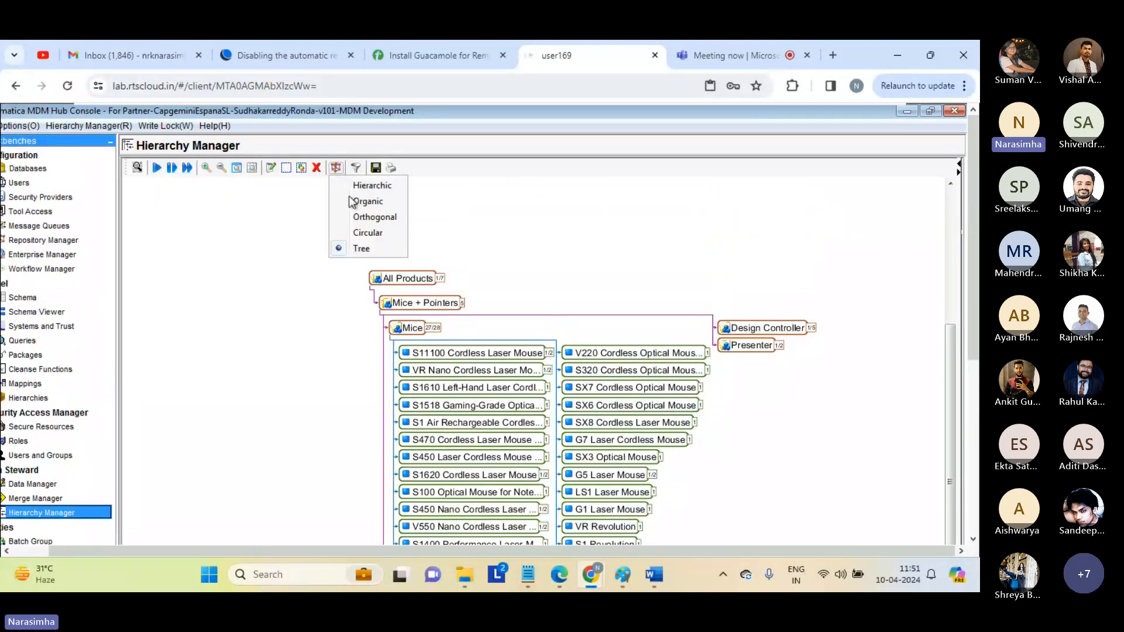
left_click(463, 251)
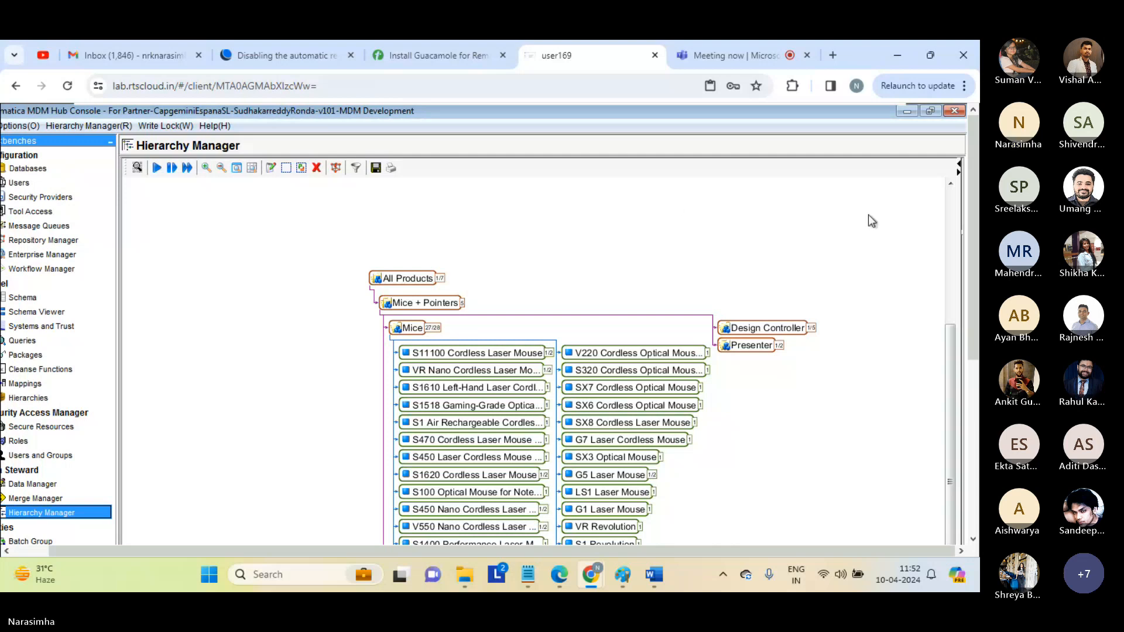
left_click_drag(974, 219, 974, 229)
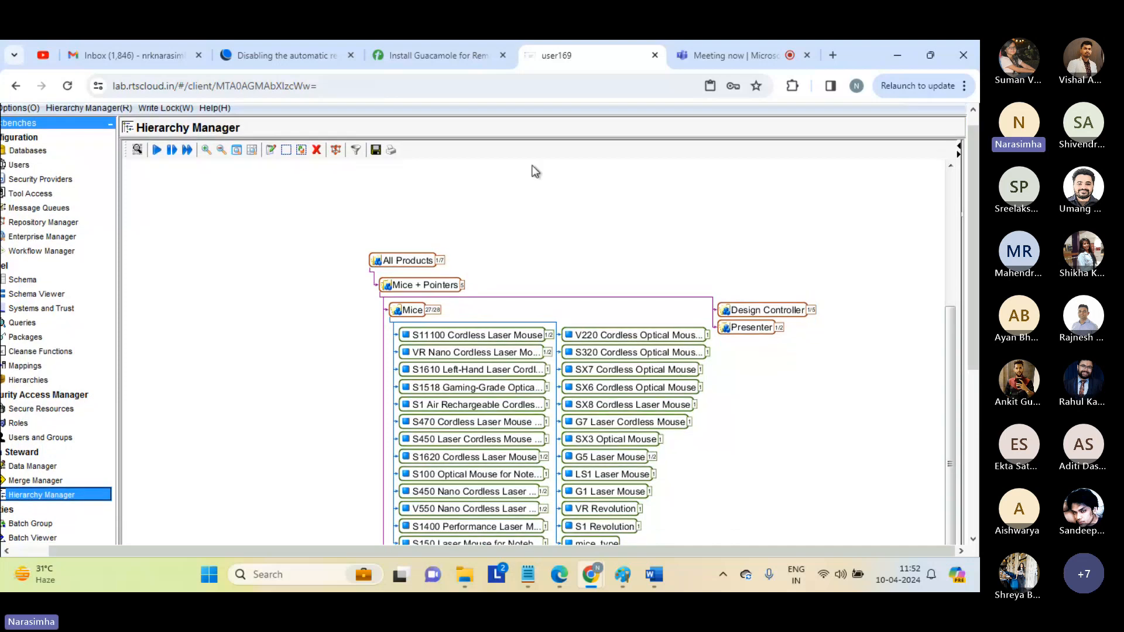
left_click(336, 151)
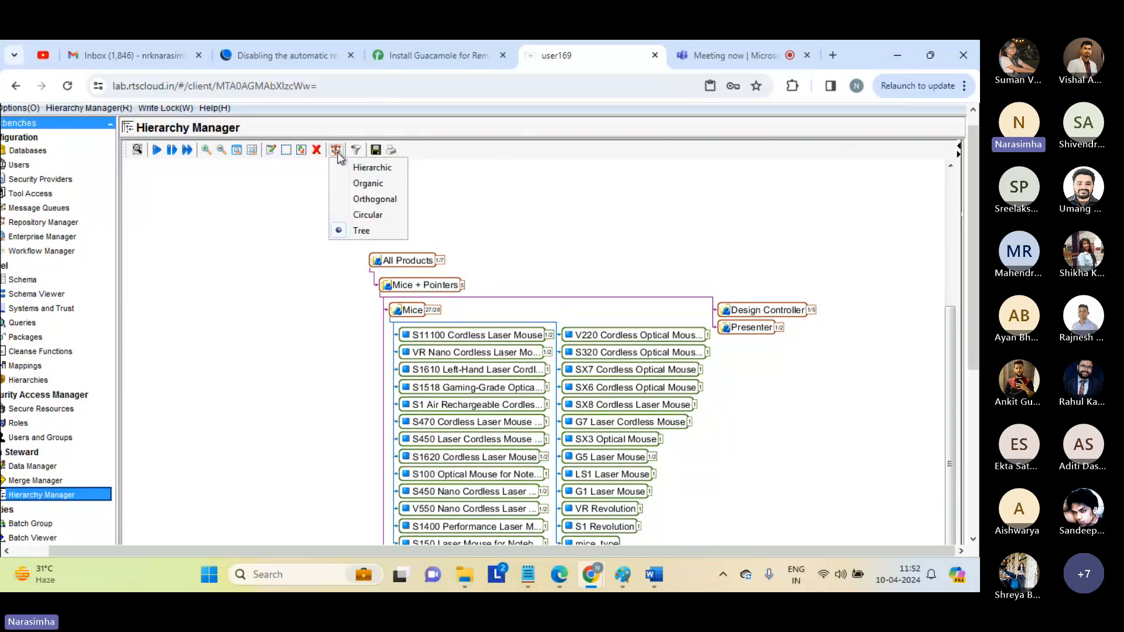
left_click(369, 214)
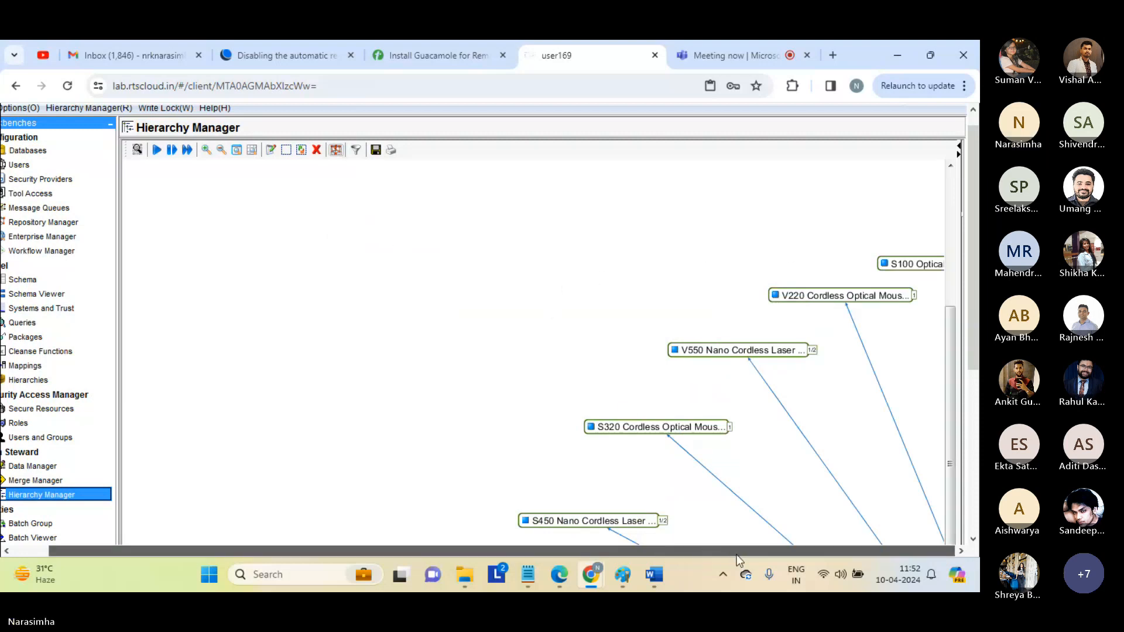
Examine the overall arrangement of the circular diagram, with the whole ring of products around Mice in view.
scroll(977, 303, "down", 3)
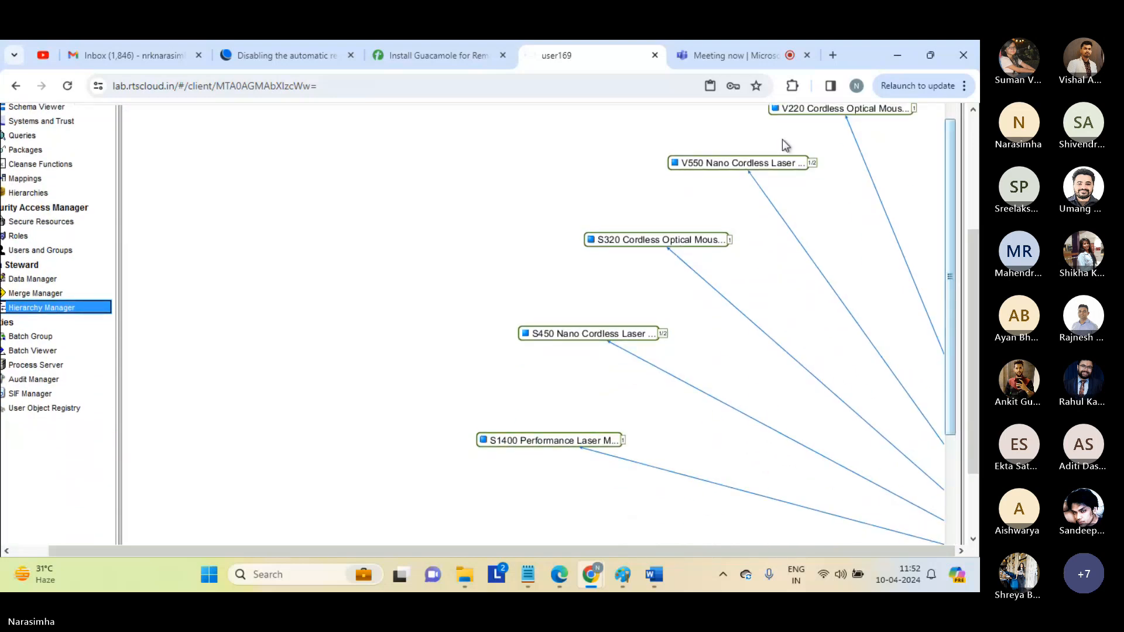
scroll(966, 124, "up", 4)
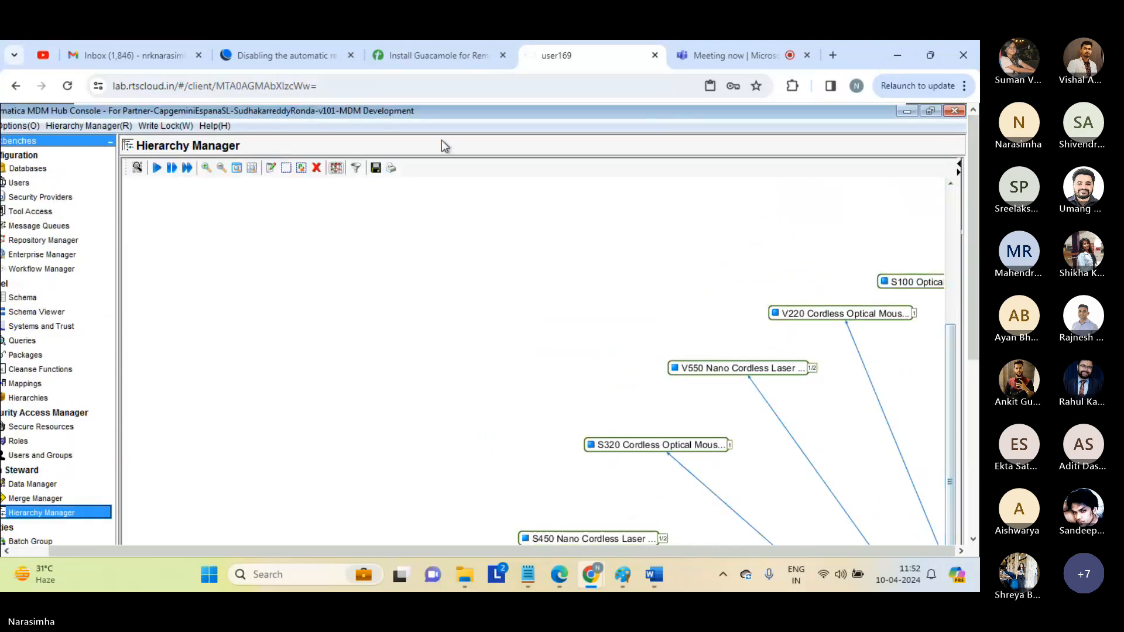
left_click(222, 169)
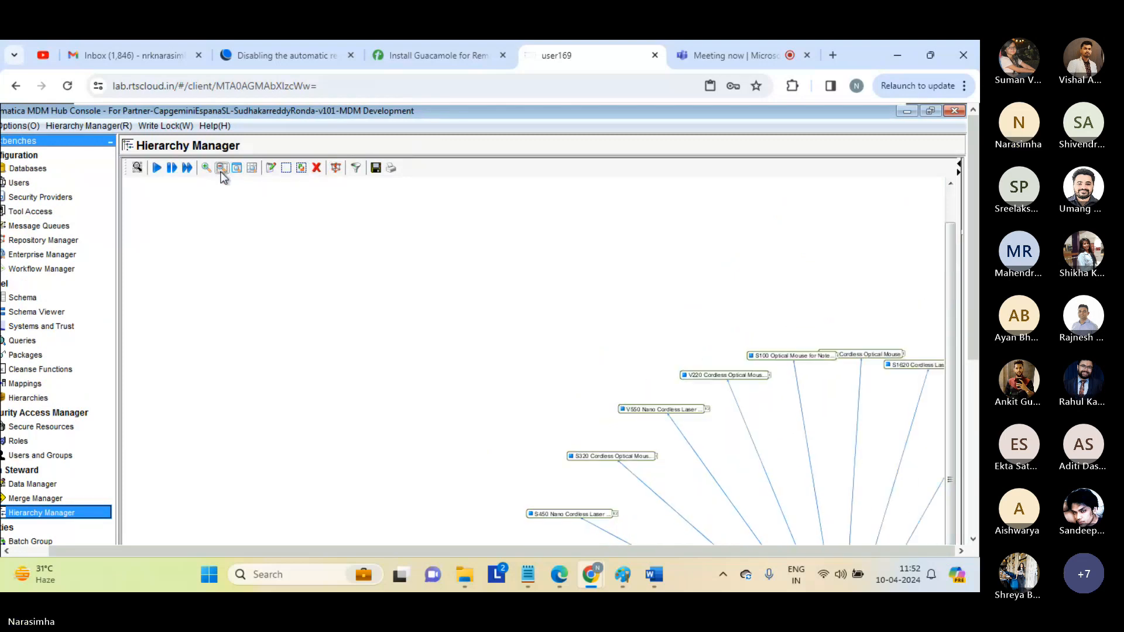
left_click(222, 169)
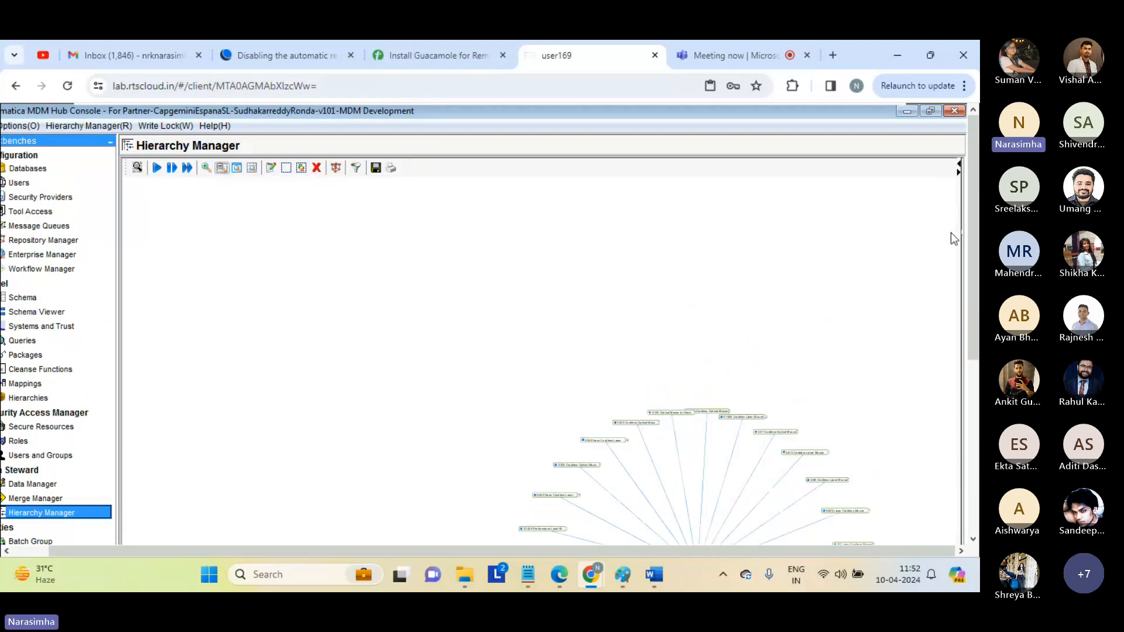
scroll(969, 245, "down", 2)
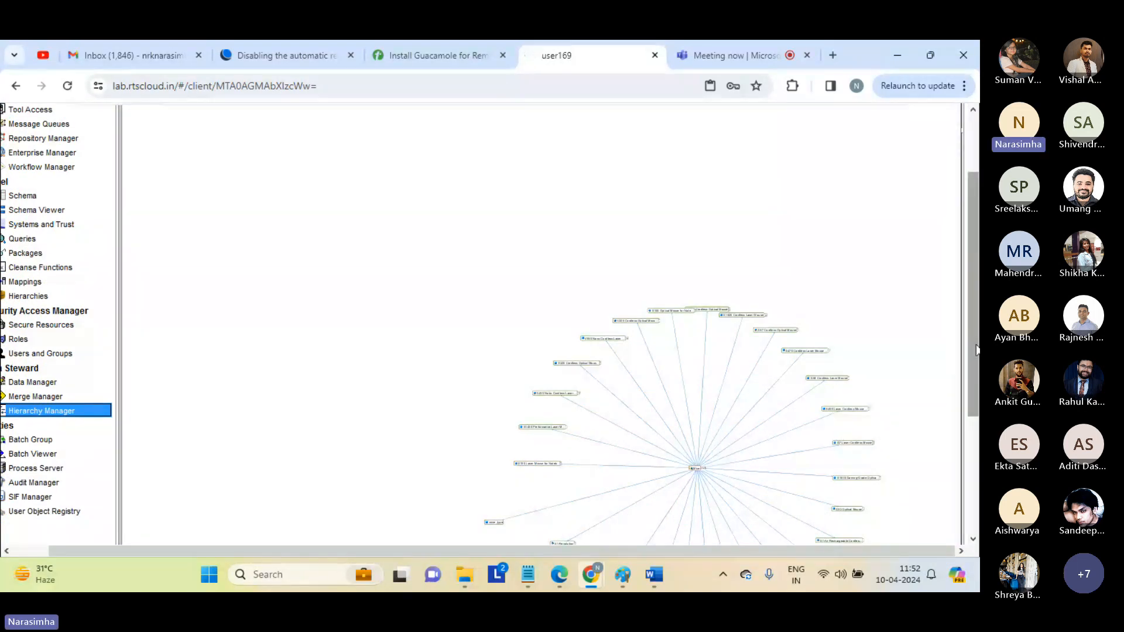
scroll(974, 328, "down", 2)
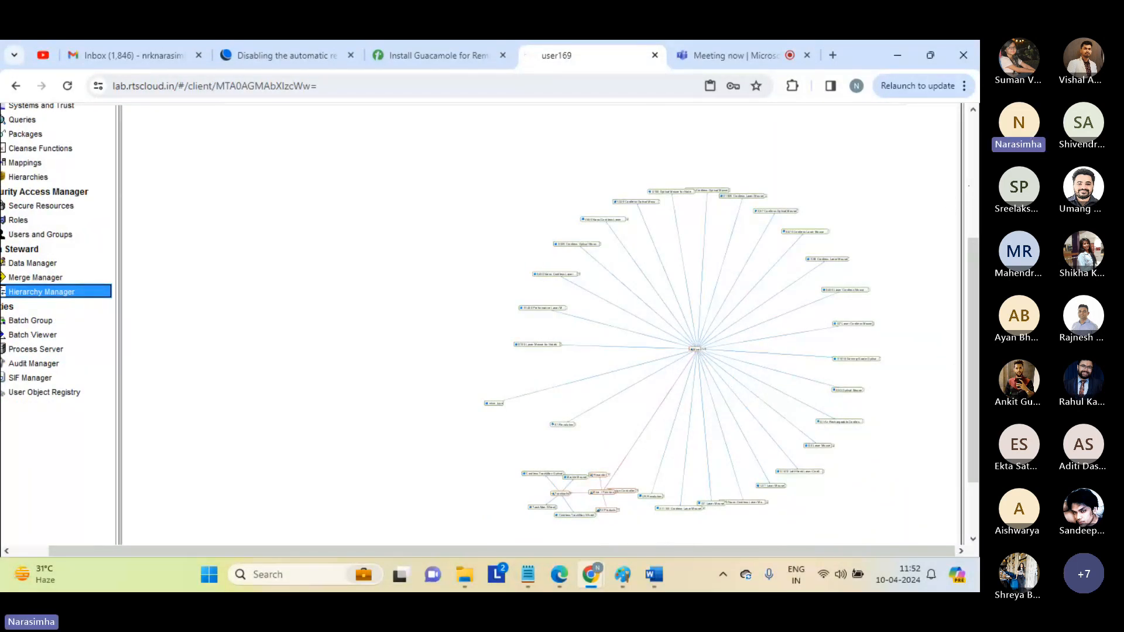
scroll(972, 190, "up", 4)
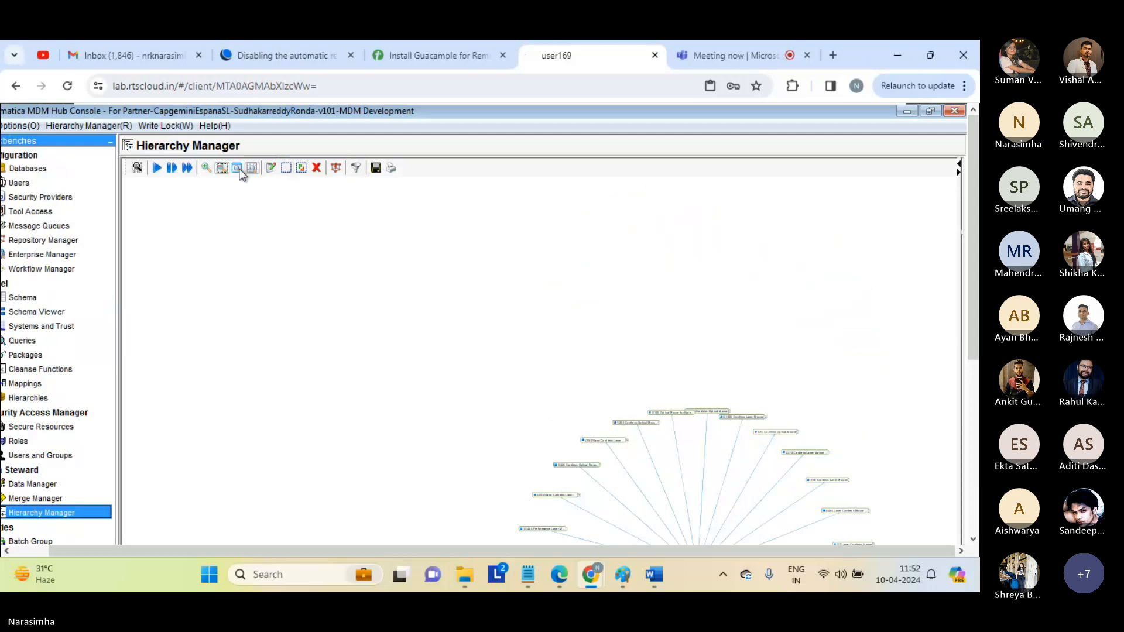
Examine the individual products linked to Mice at a readable size, down to the Mice + Pointers and Trackballs groups.
left_click(206, 170)
left_click(207, 170)
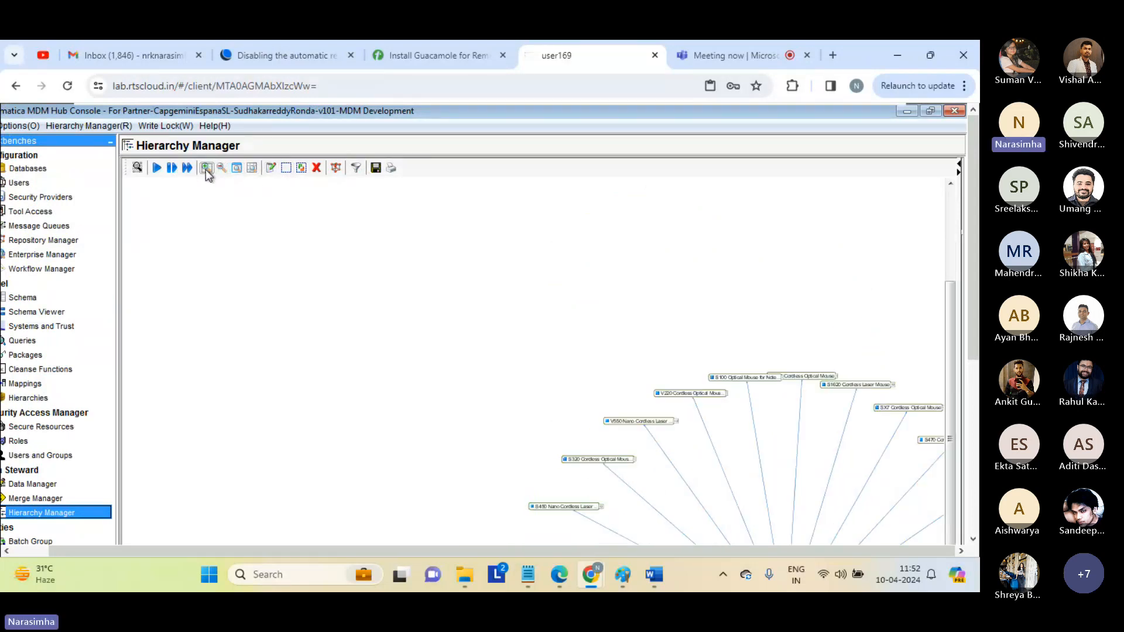
left_click(207, 170)
left_click(207, 169)
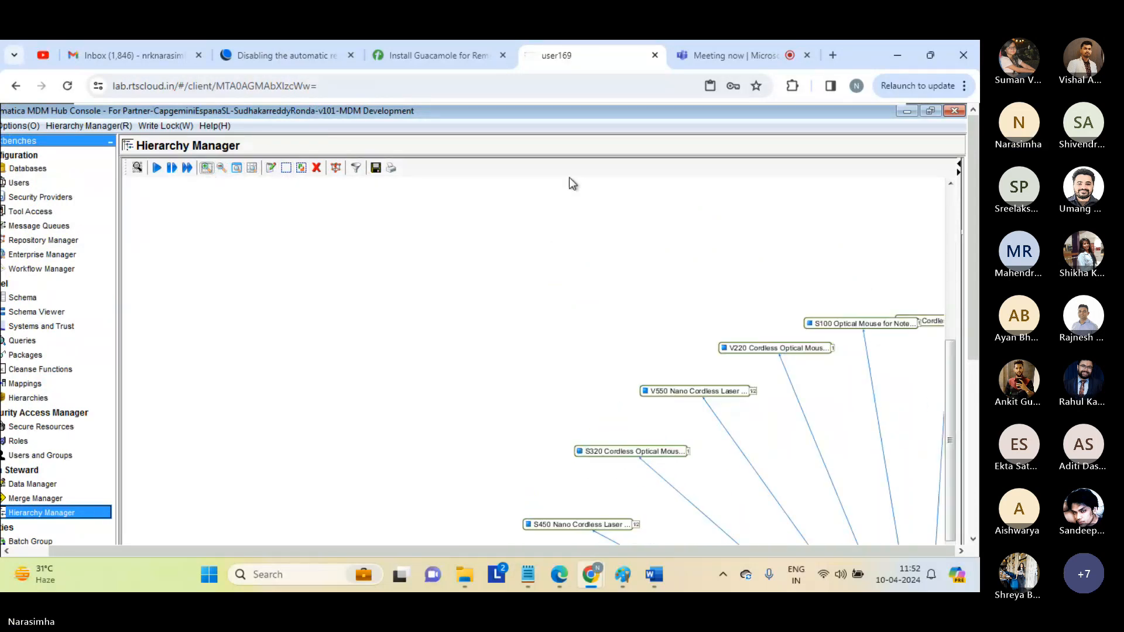
scroll(973, 243, "down", 4)
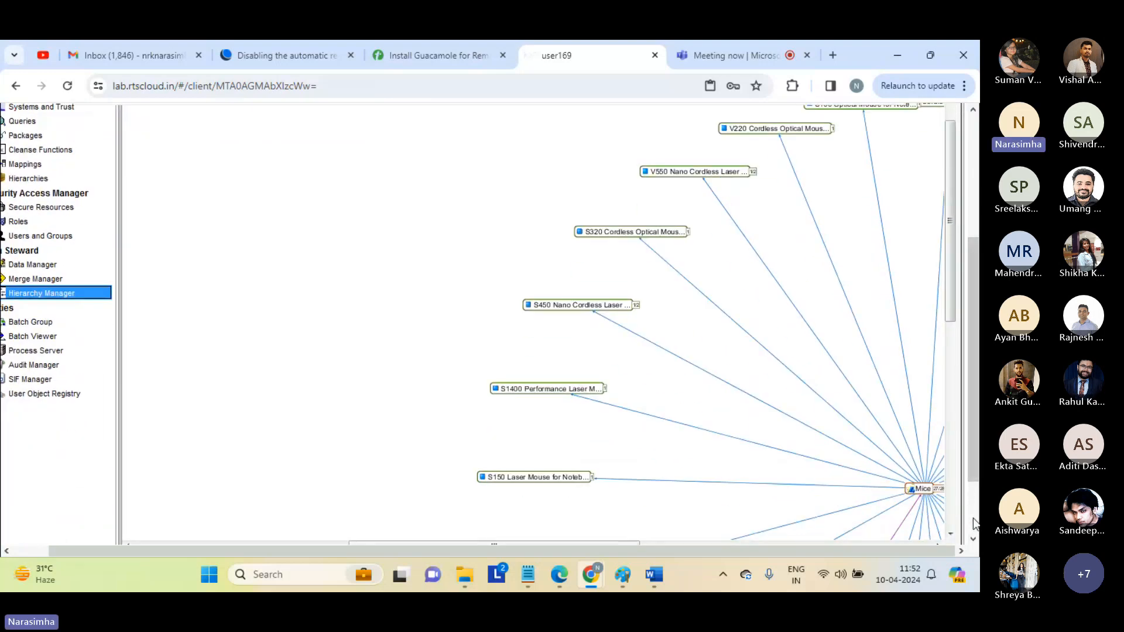
scroll(973, 518, "down", 2)
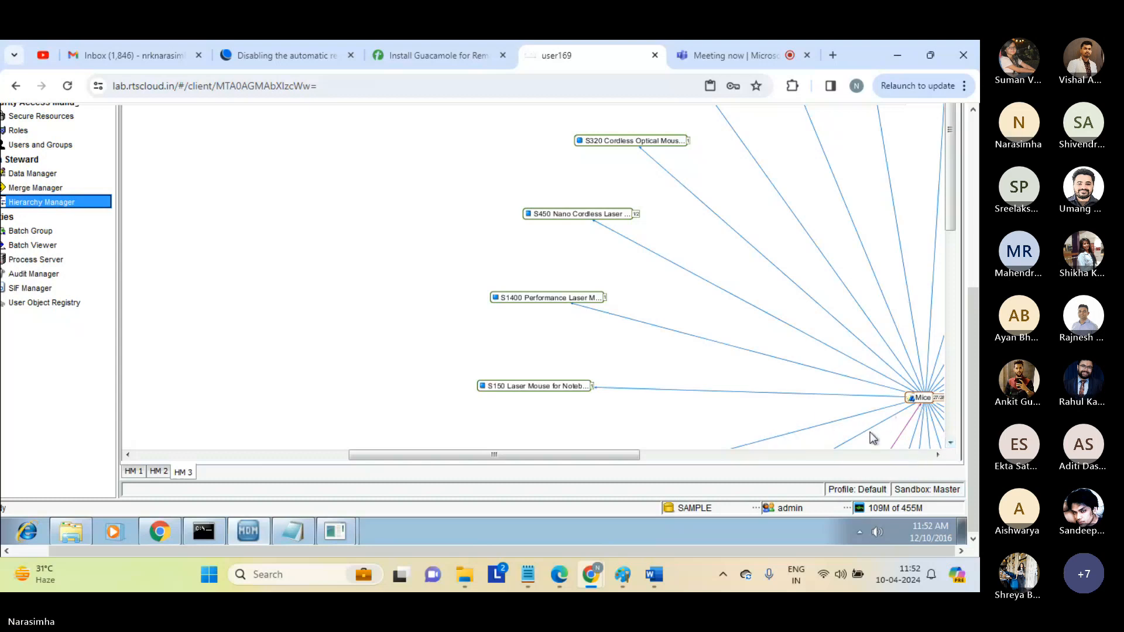
left_click(839, 457)
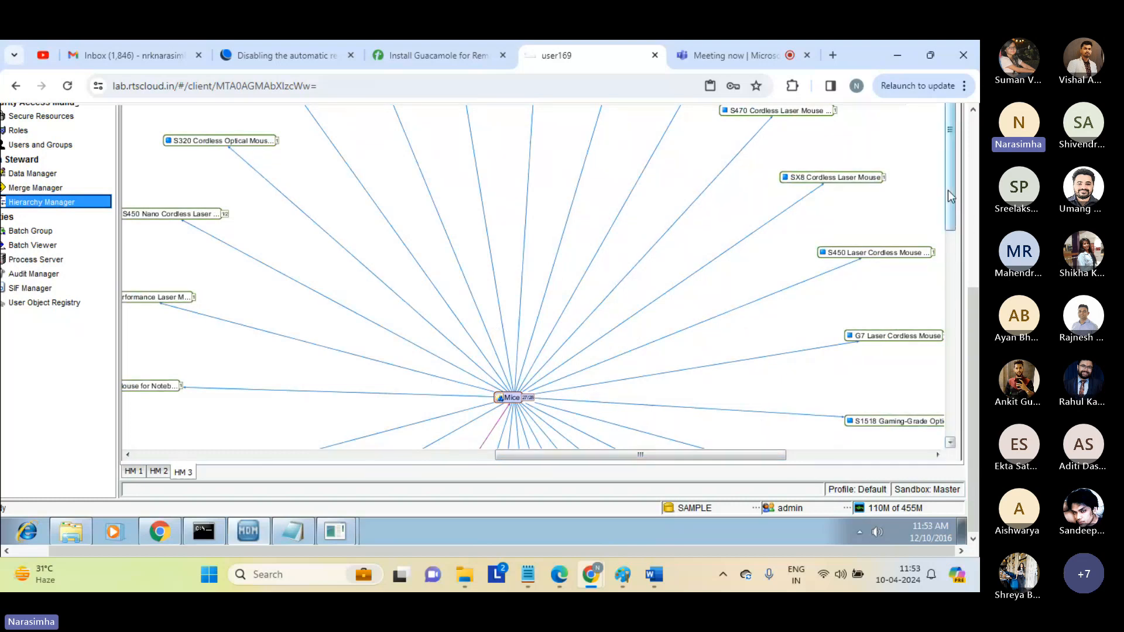
scroll(951, 234, "down", 4)
scroll(951, 293, "down", 8)
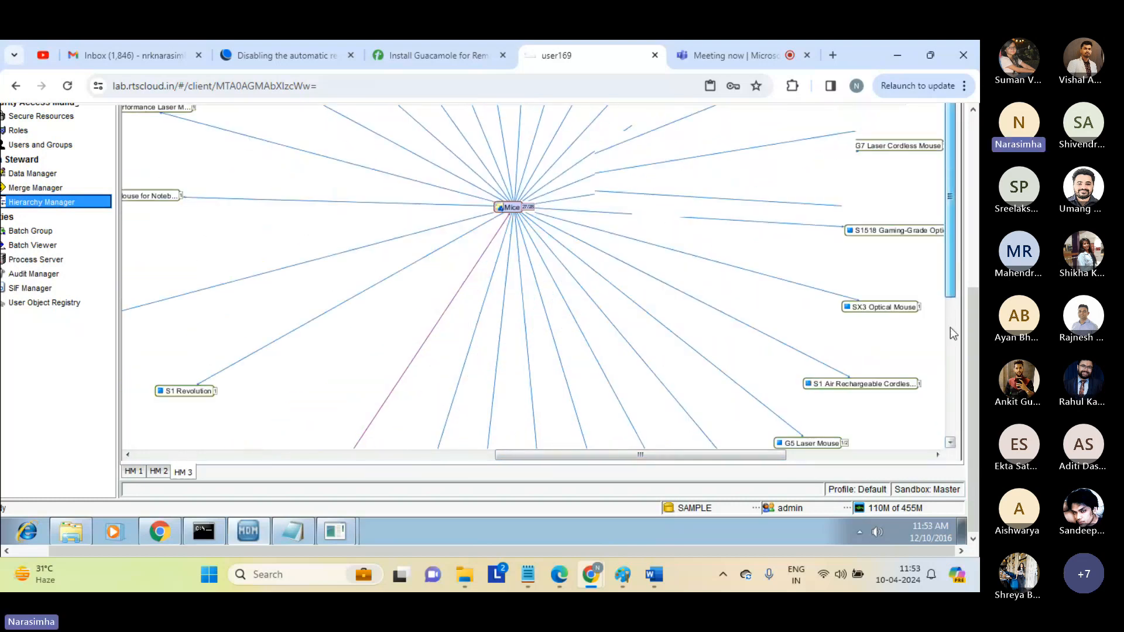
scroll(951, 289, "up", 3)
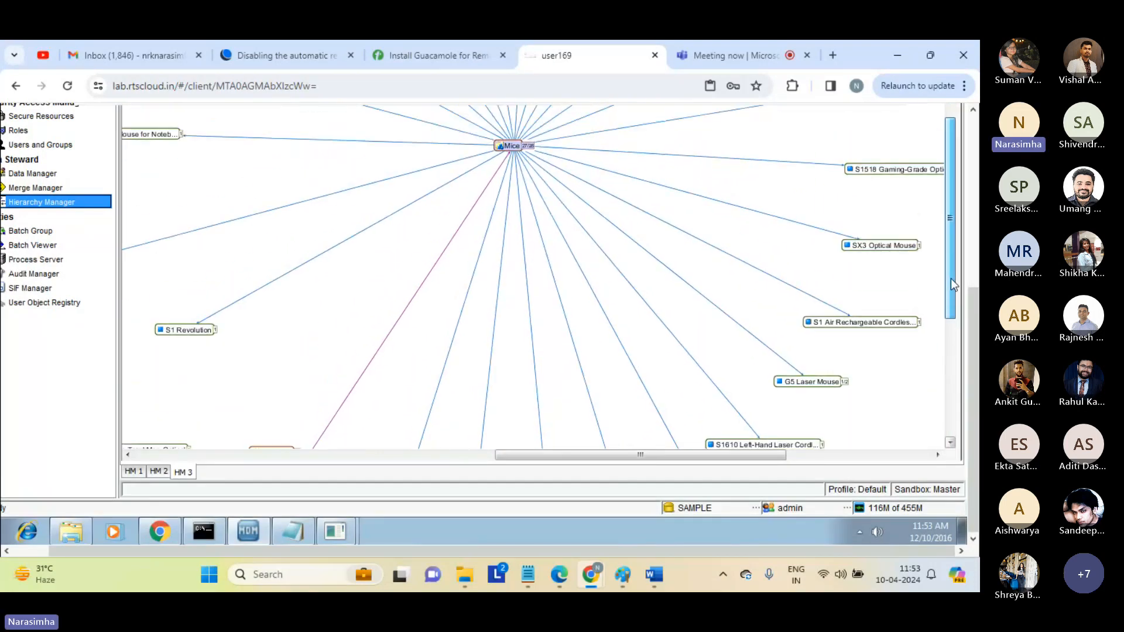
left_click_drag(951, 279, 949, 318)
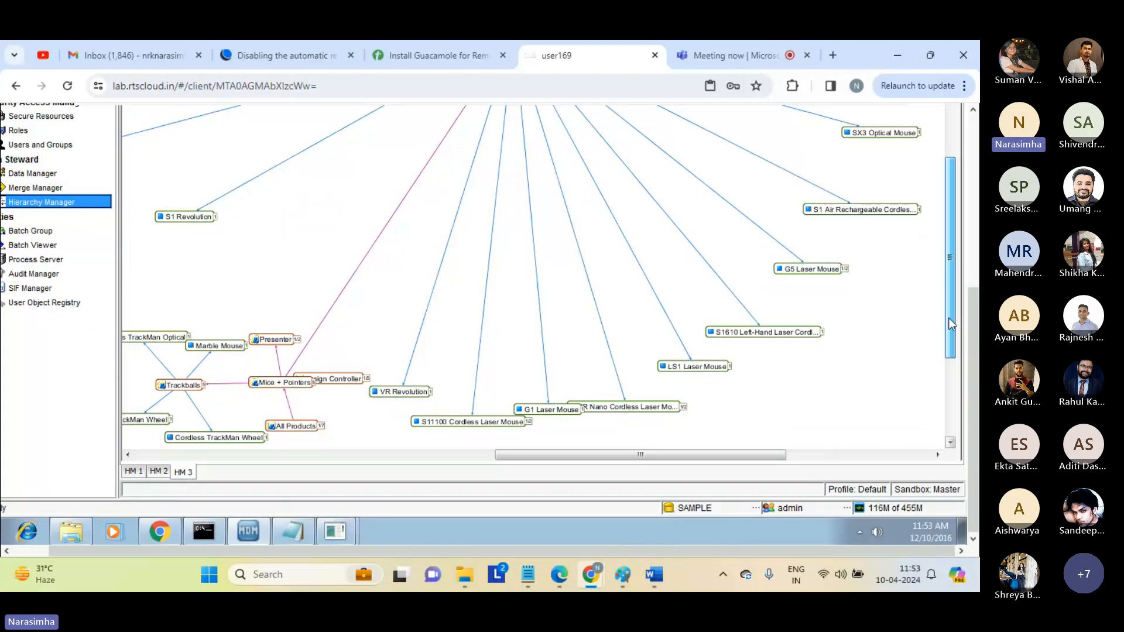
Fetch one hop of related entities for the All Products group in the circular diagram.
left_click(277, 383)
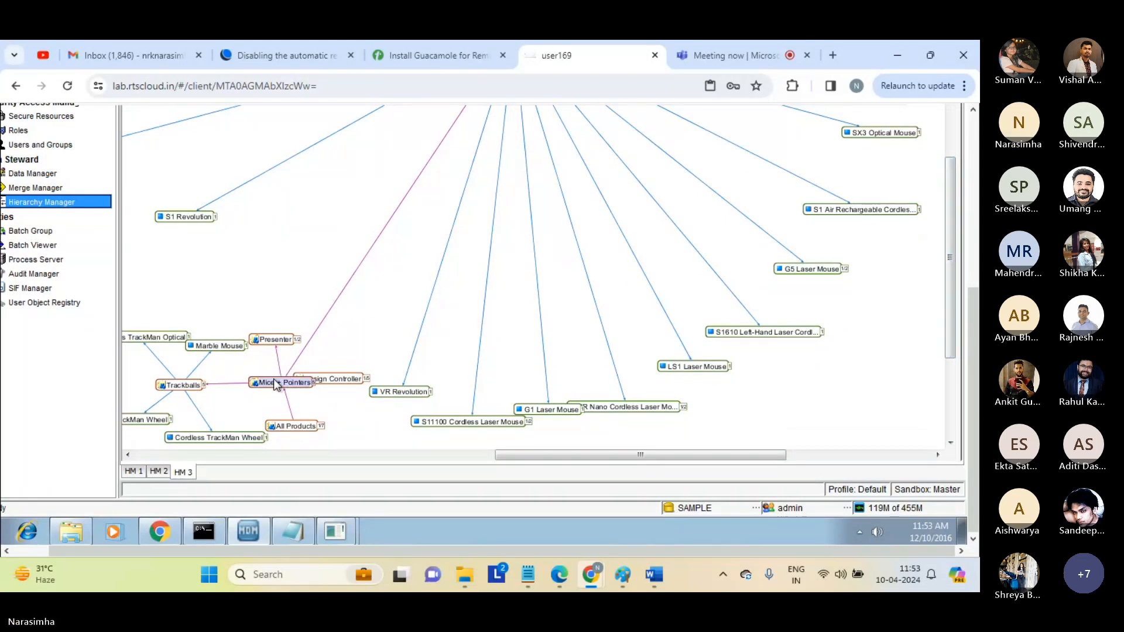
left_click(183, 385)
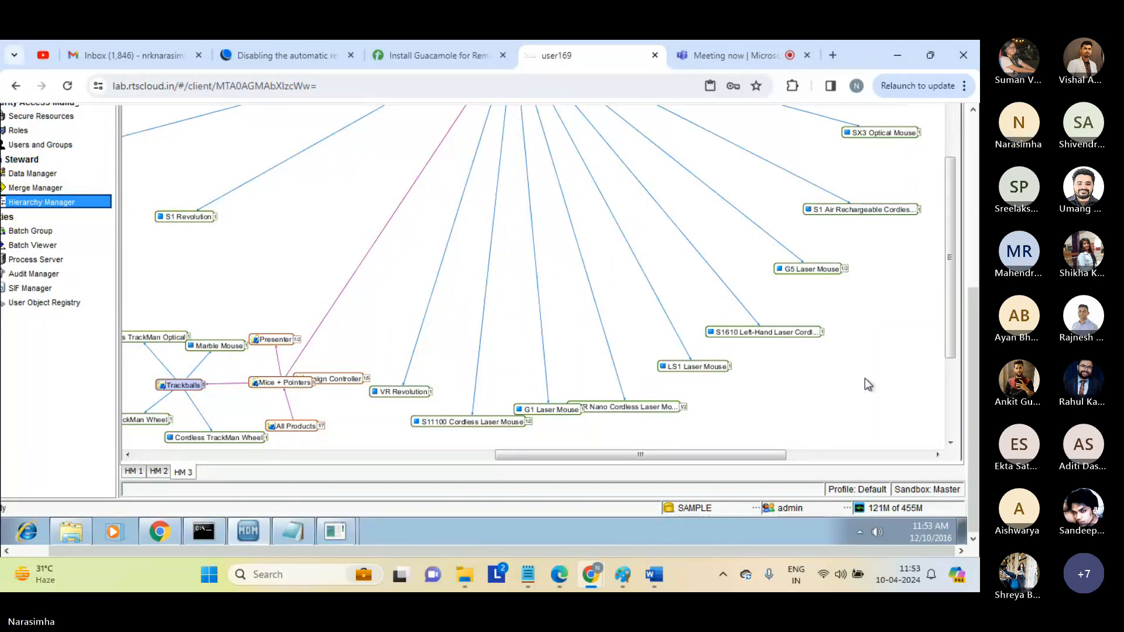
left_click(302, 428)
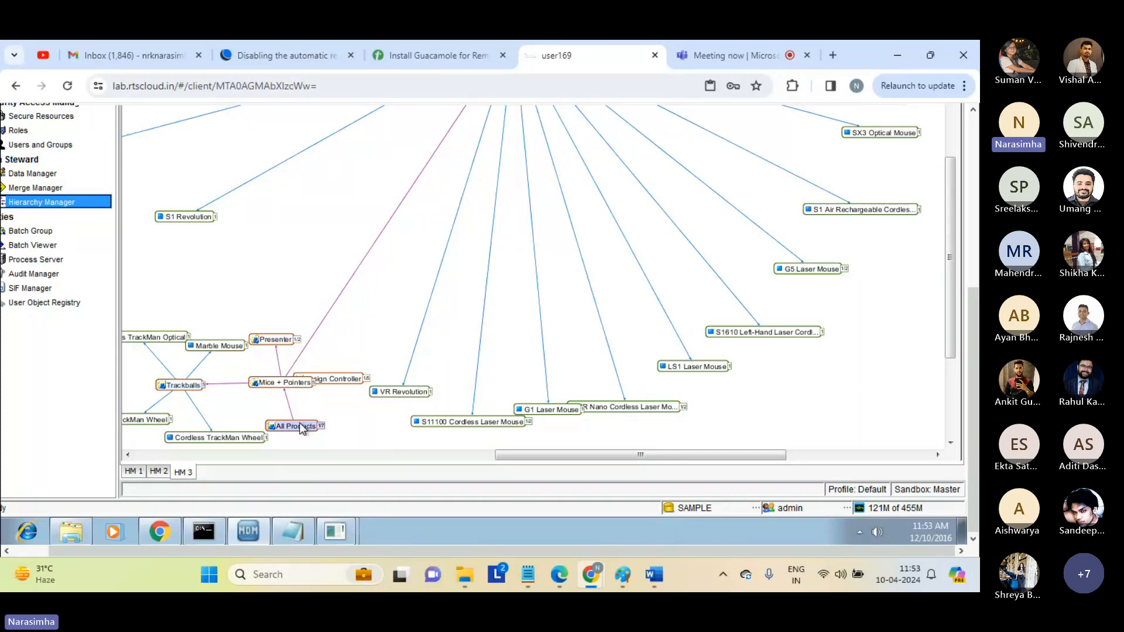
left_click(278, 385)
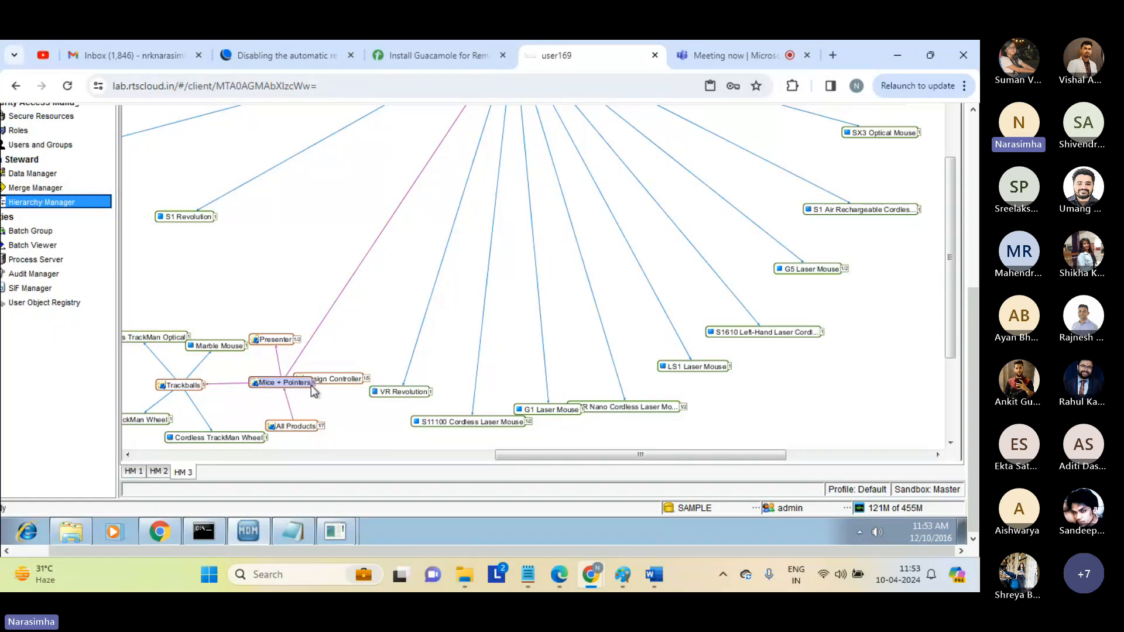
left_click(302, 428)
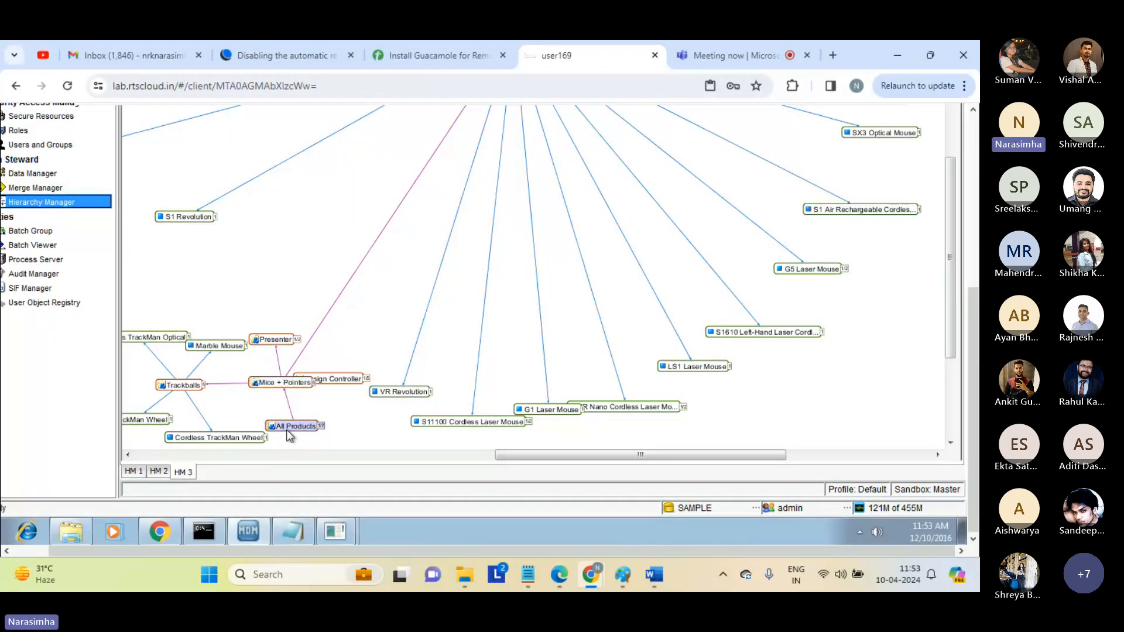
right_click(293, 426)
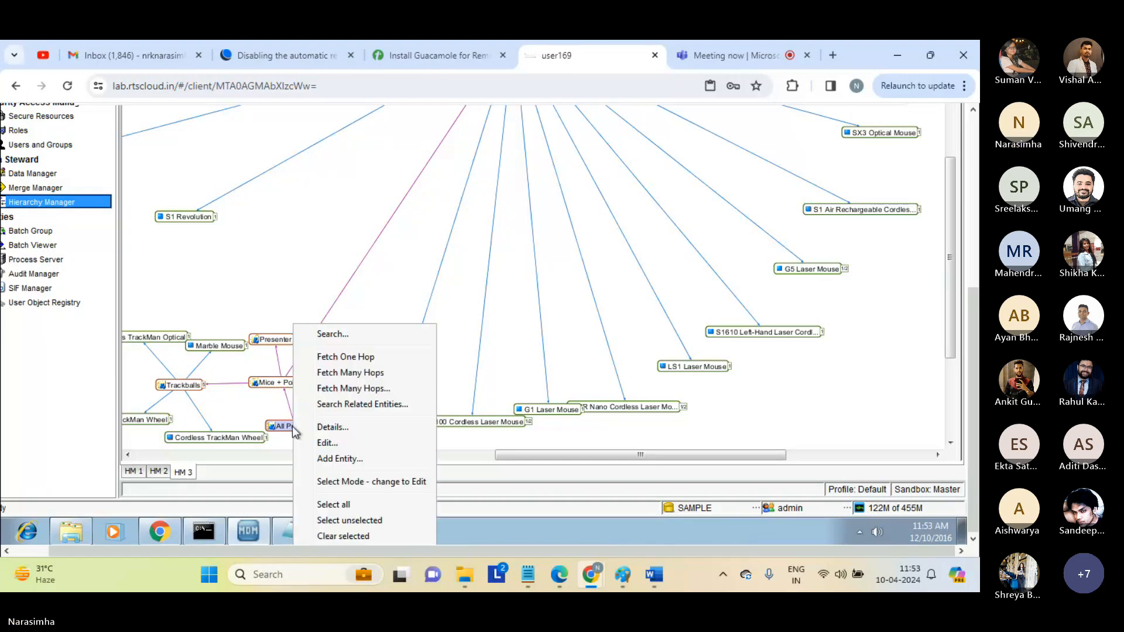
left_click(367, 357)
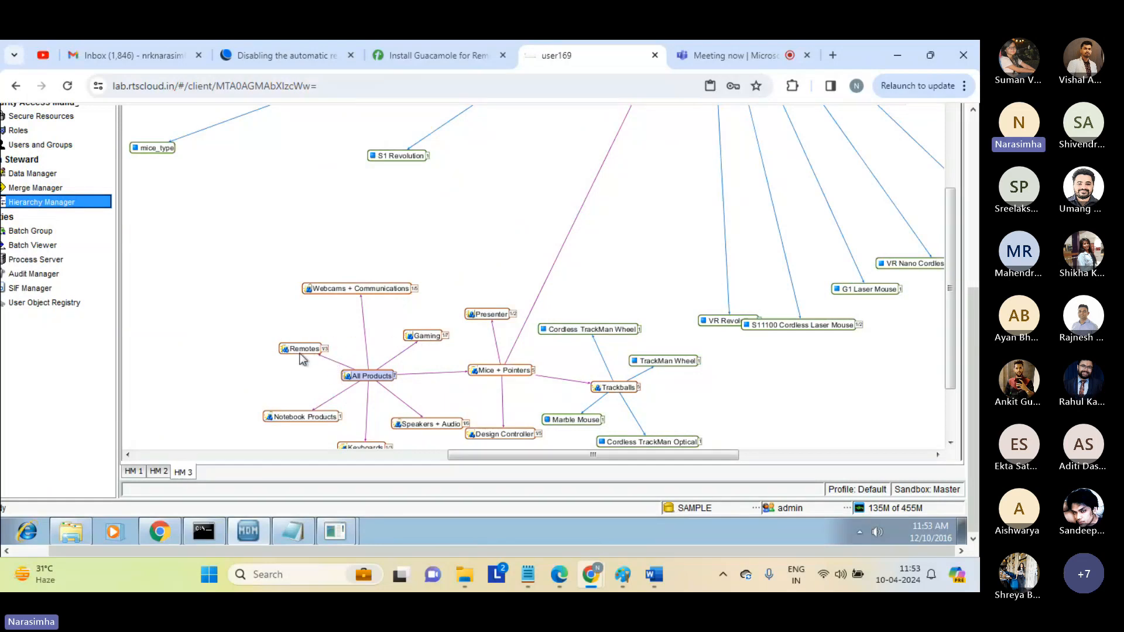
Inspect how the Mice + Pointers, Trackballs and Mice groups connect in the expanded circular diagram.
left_click(508, 371)
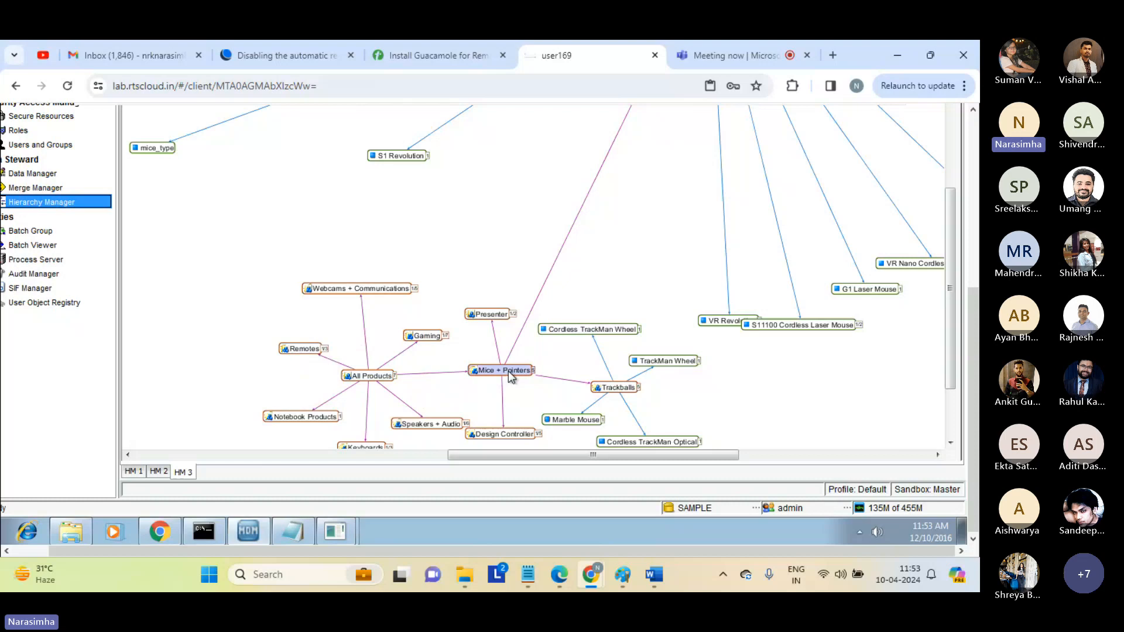
mouse_move(622, 96)
left_click(619, 389)
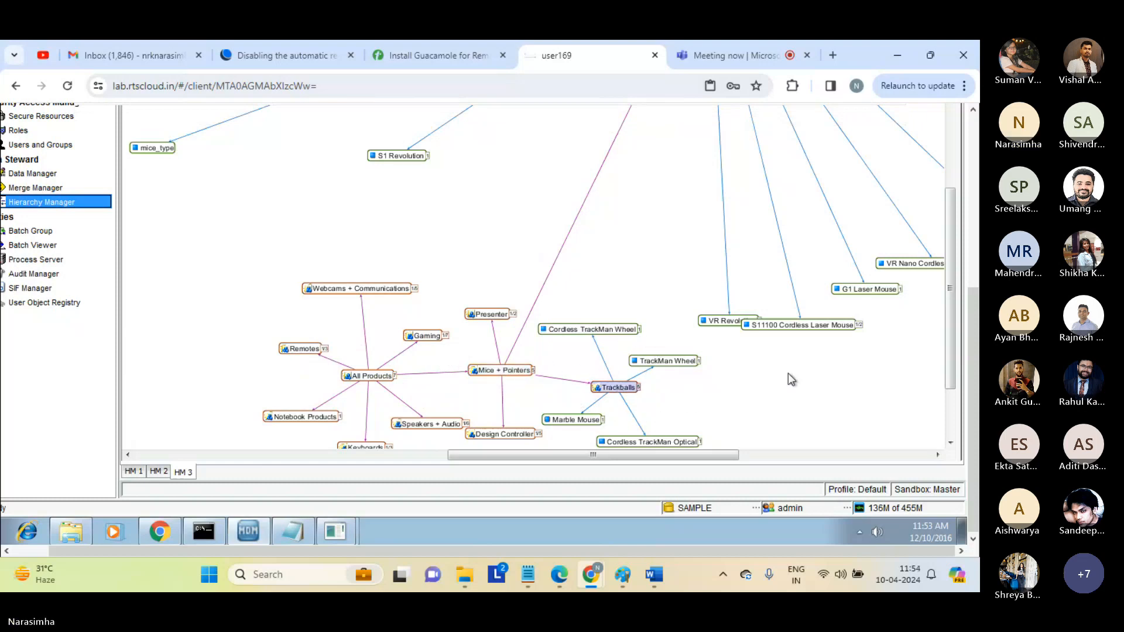
left_click(521, 371)
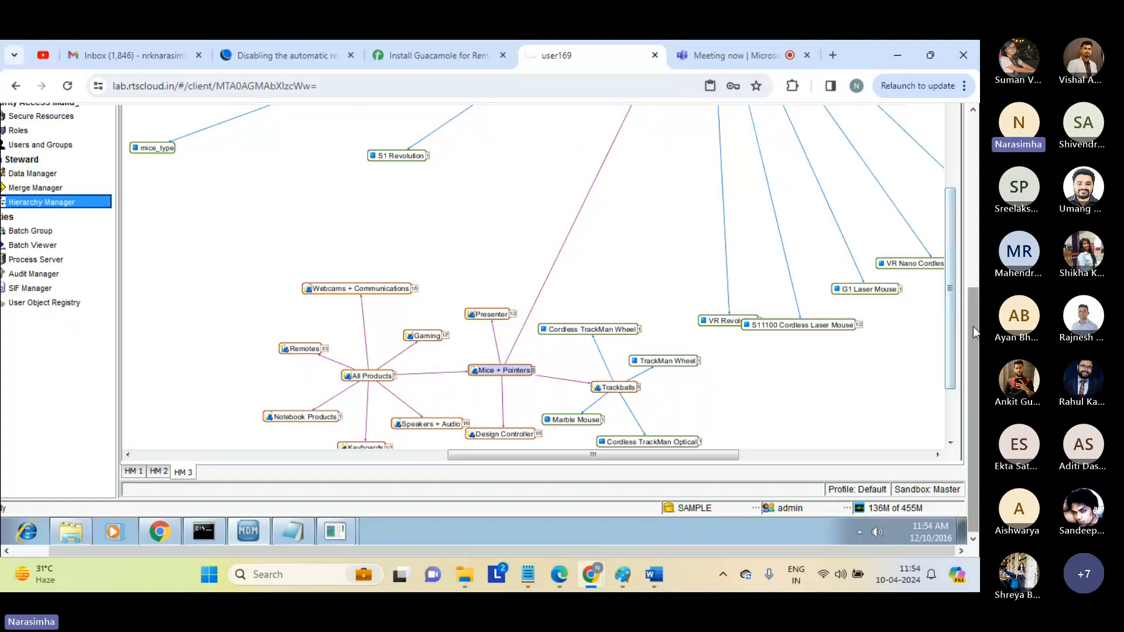
left_click_drag(973, 327, 968, 154)
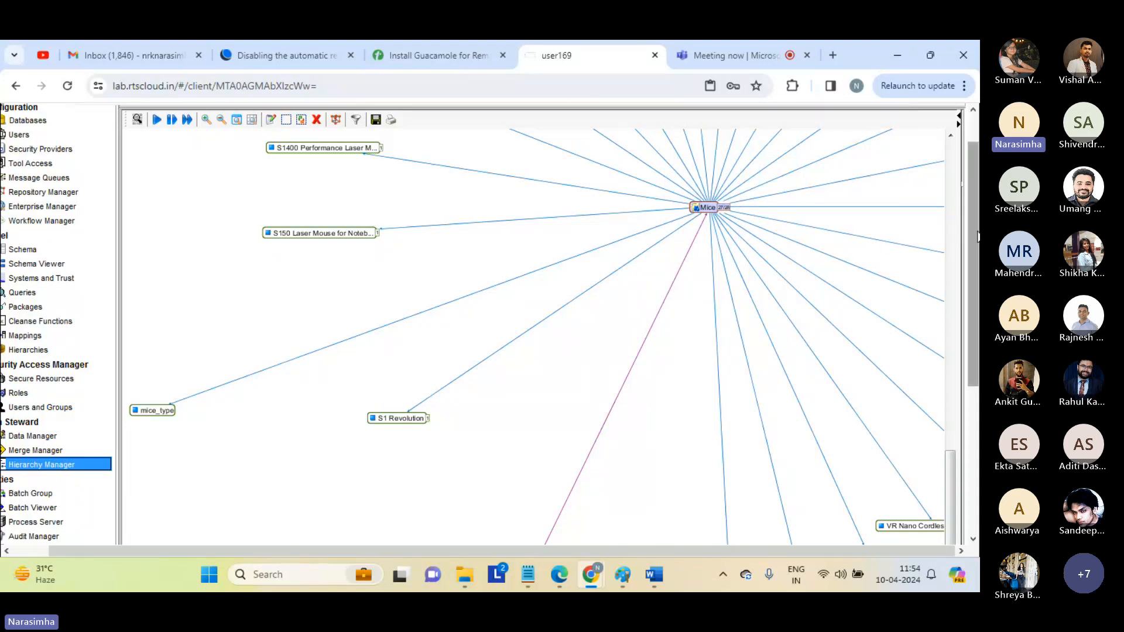
left_click_drag(977, 236, 968, 149)
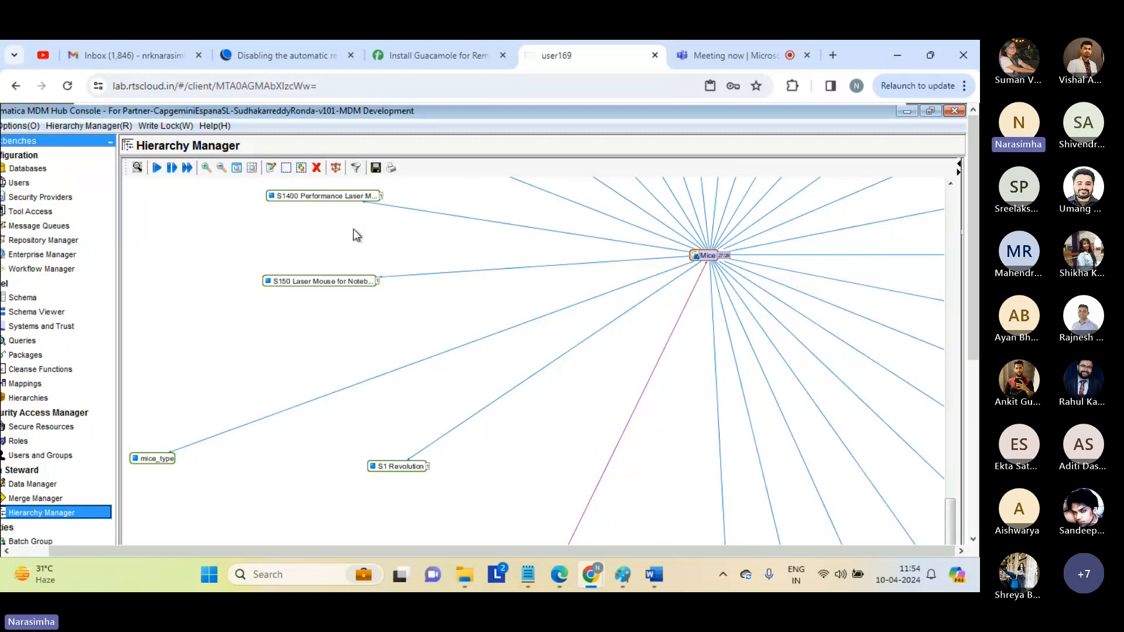
Try the Orthogonal layout and the Organic layout on the product diagram.
left_click(335, 168)
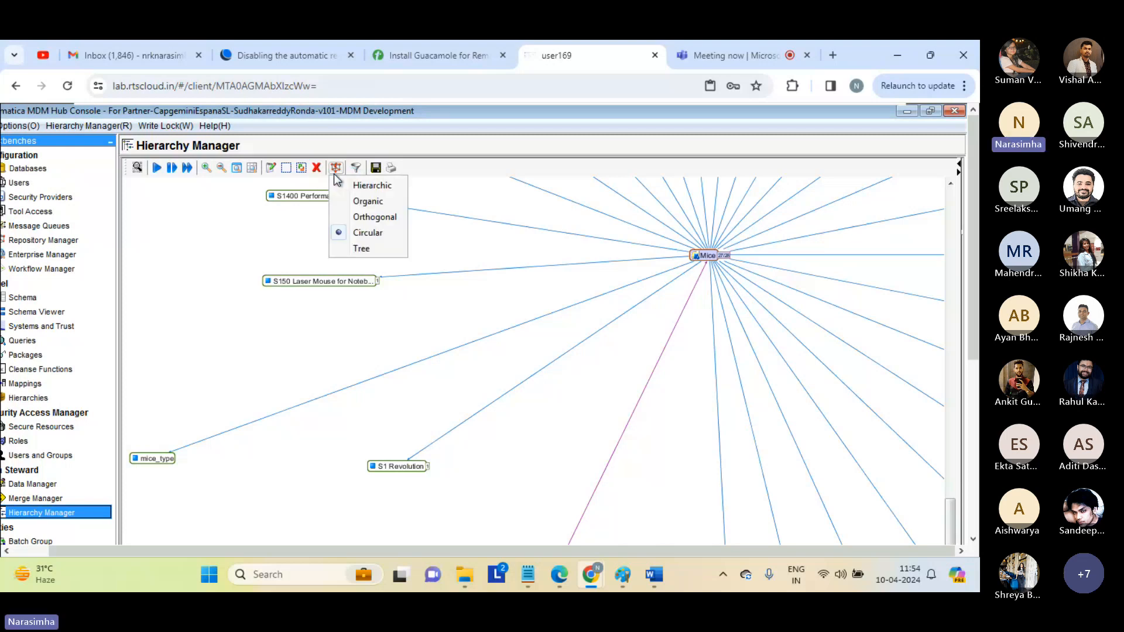
left_click(380, 218)
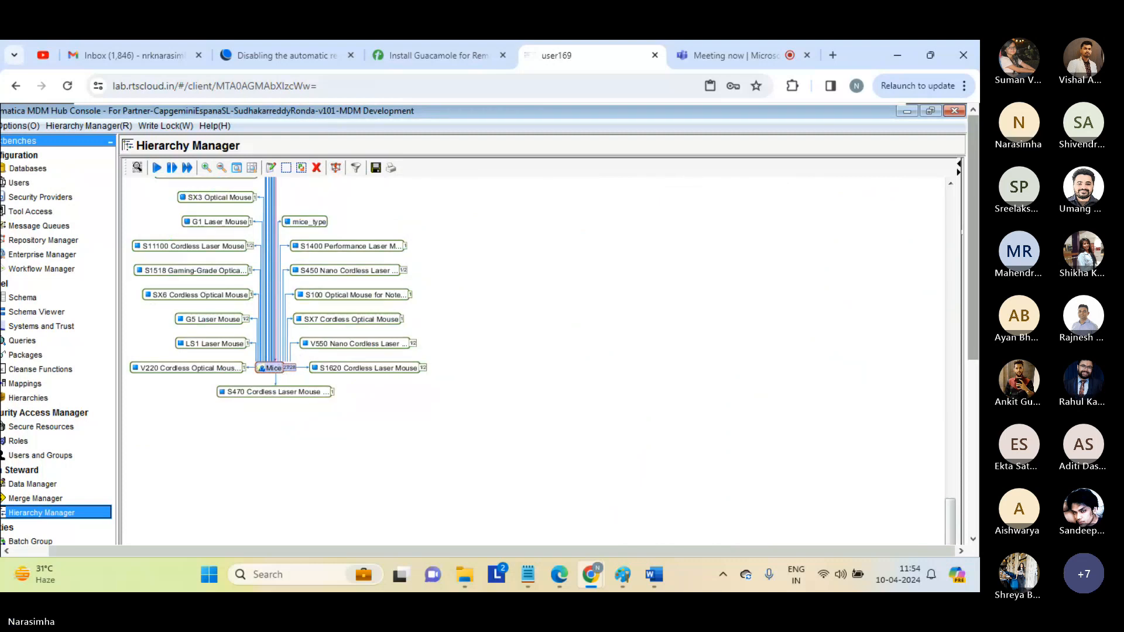
left_click(336, 167)
left_click(383, 203)
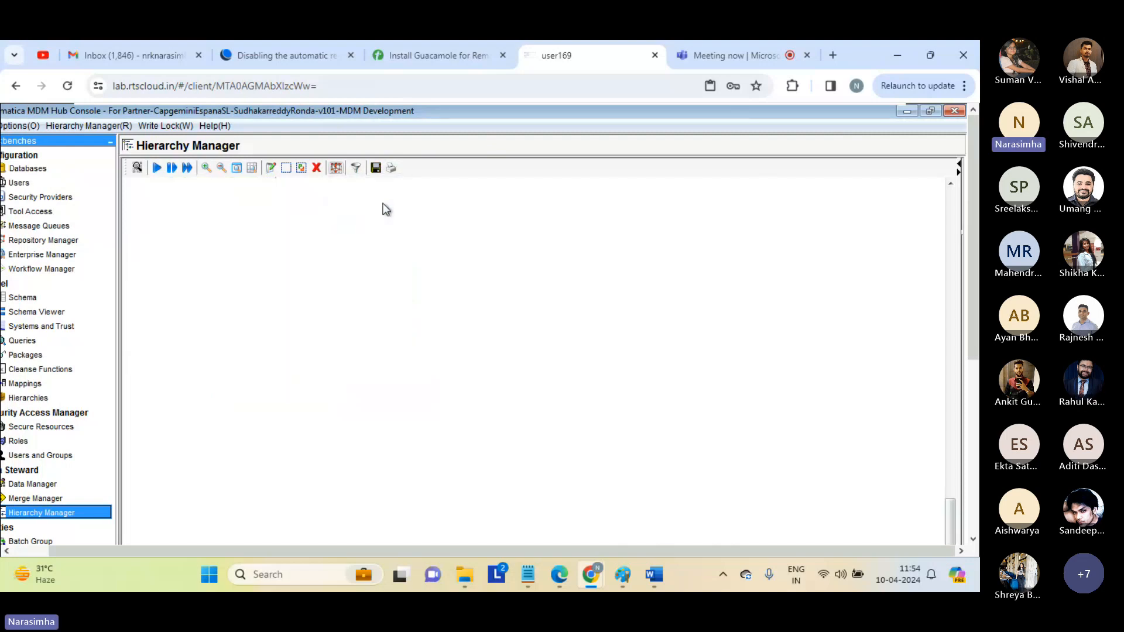
Switch the product diagram to the Tree layout, with the branches under All Products in view and nothing selected.
left_click(336, 168)
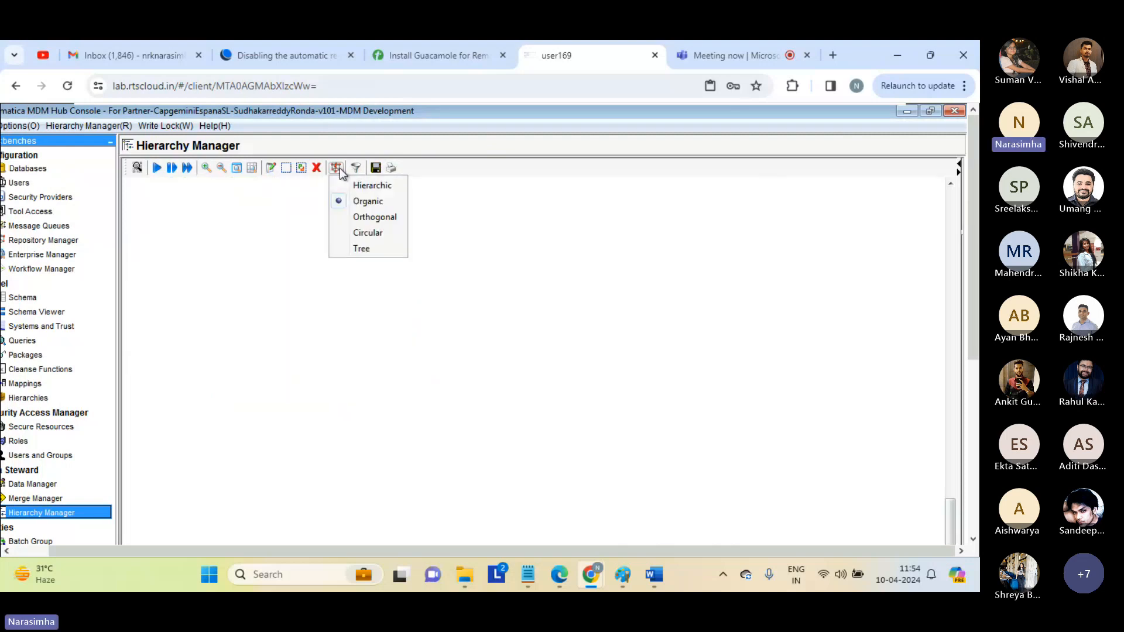
left_click(363, 250)
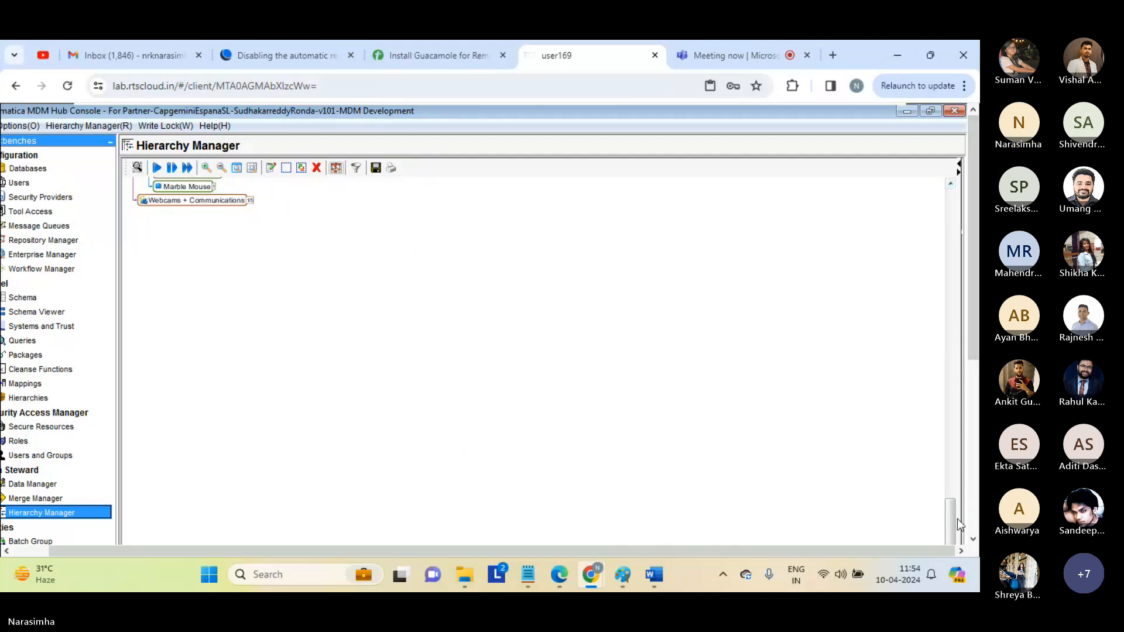
left_click_drag(950, 521, 970, 408)
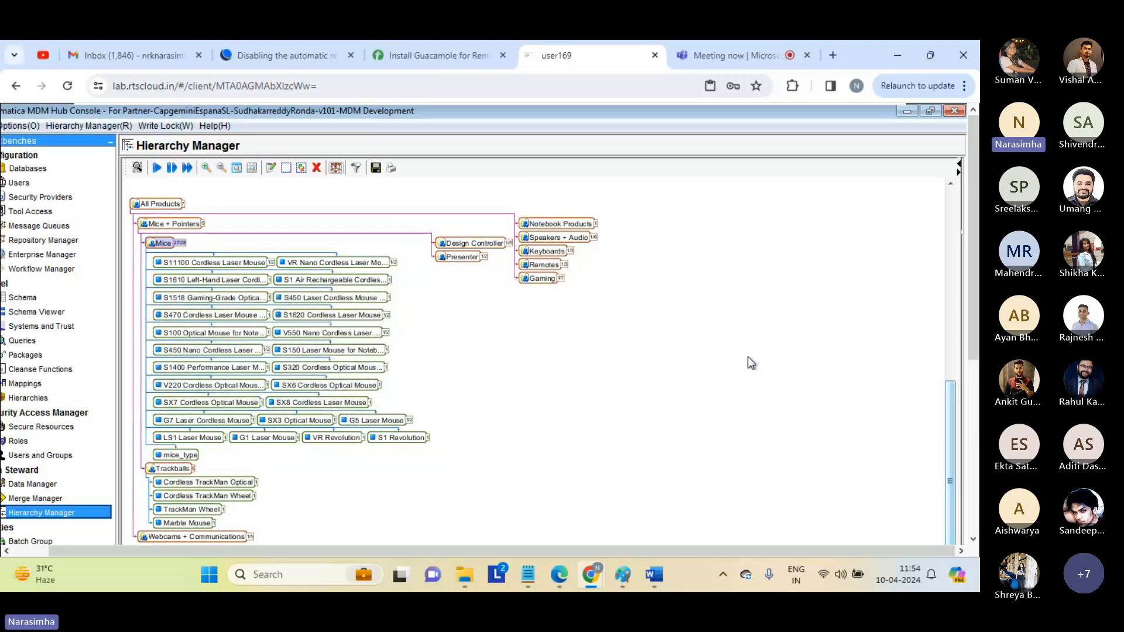
left_click(741, 364)
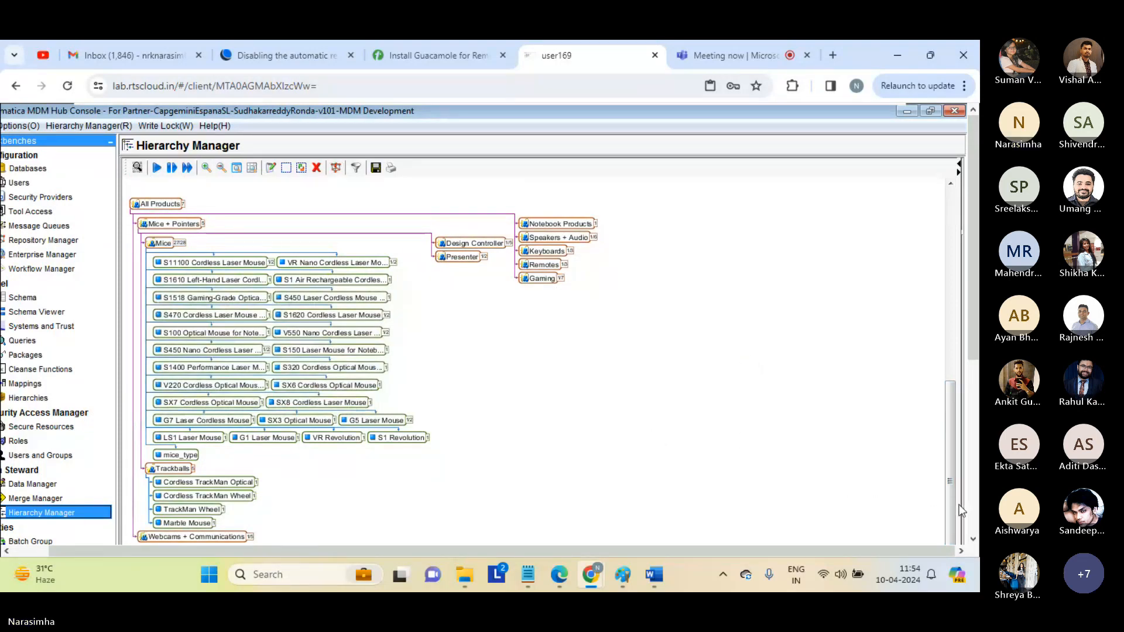
Open the saved hierarchy_manager_data_flow image from the remote desktop and look over its product branches.
left_click_drag(973, 353, 975, 523)
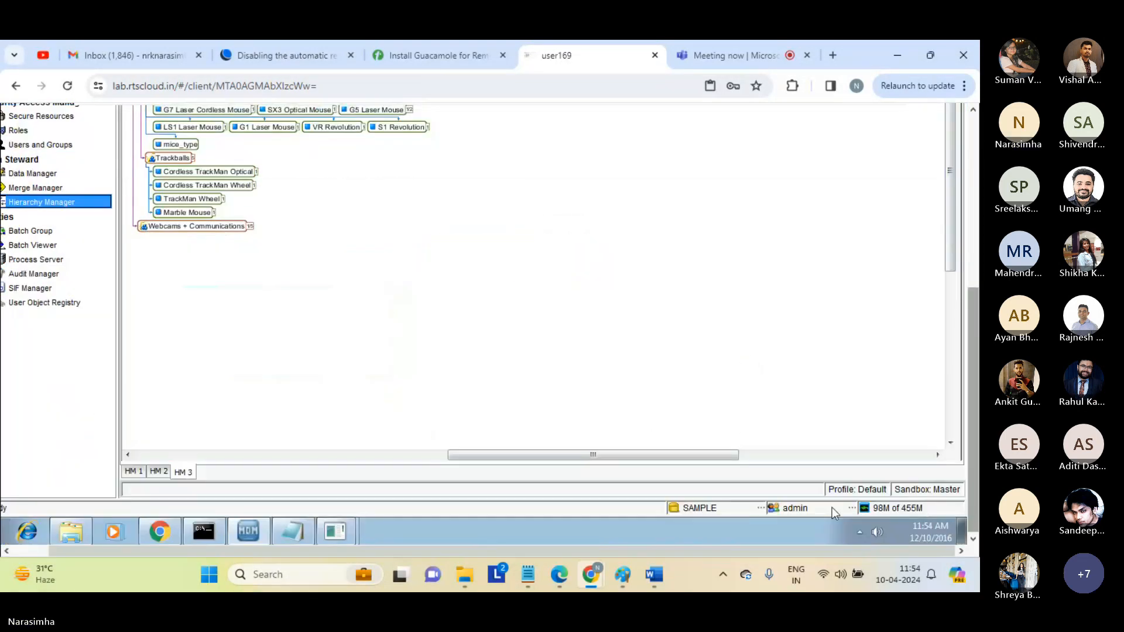
right_click(430, 526)
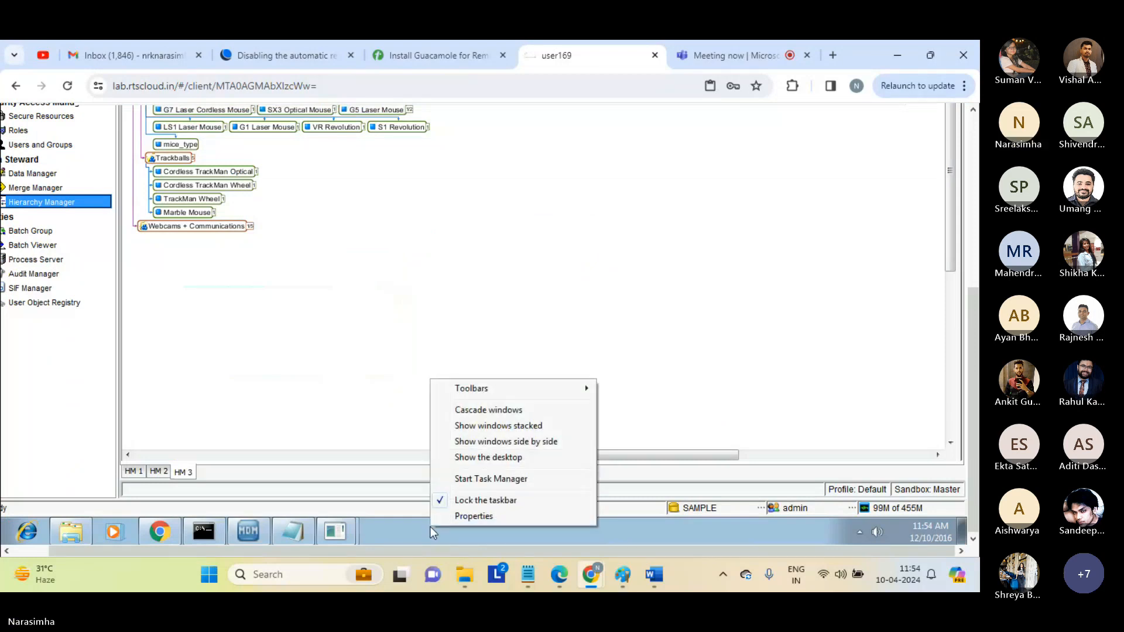
left_click(518, 460)
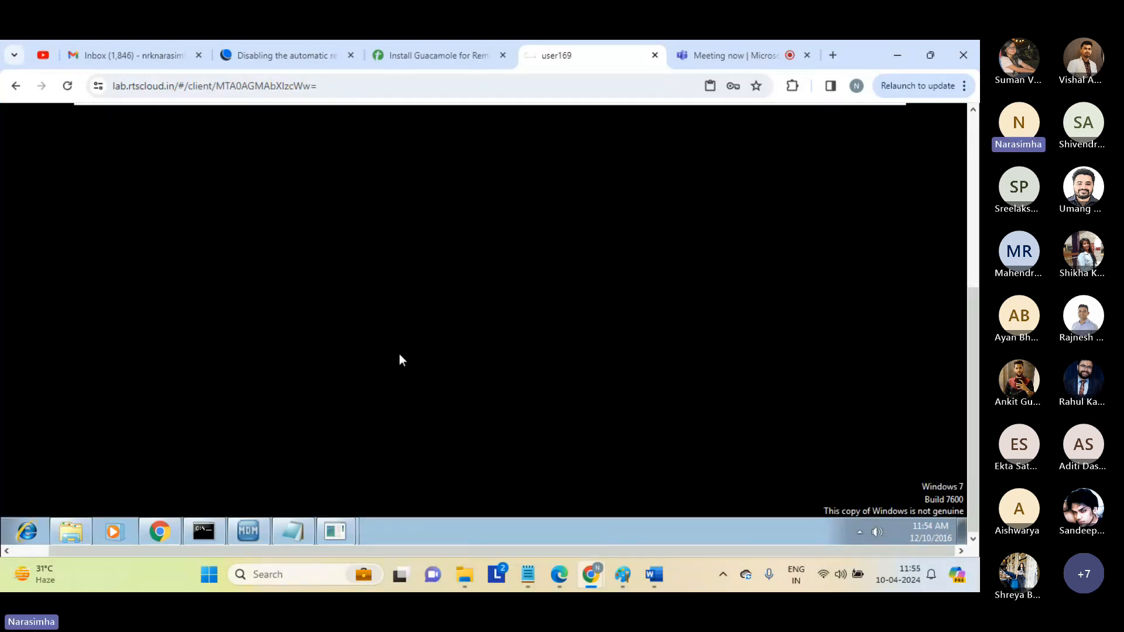
left_click(970, 141)
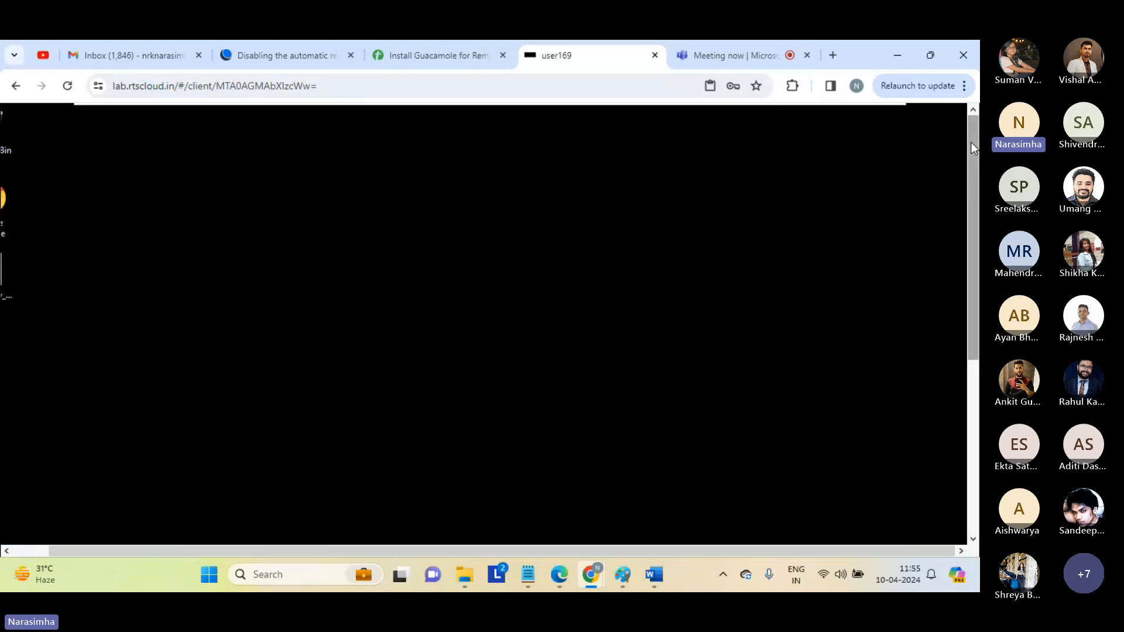
left_click(41, 547)
double_click(26, 268)
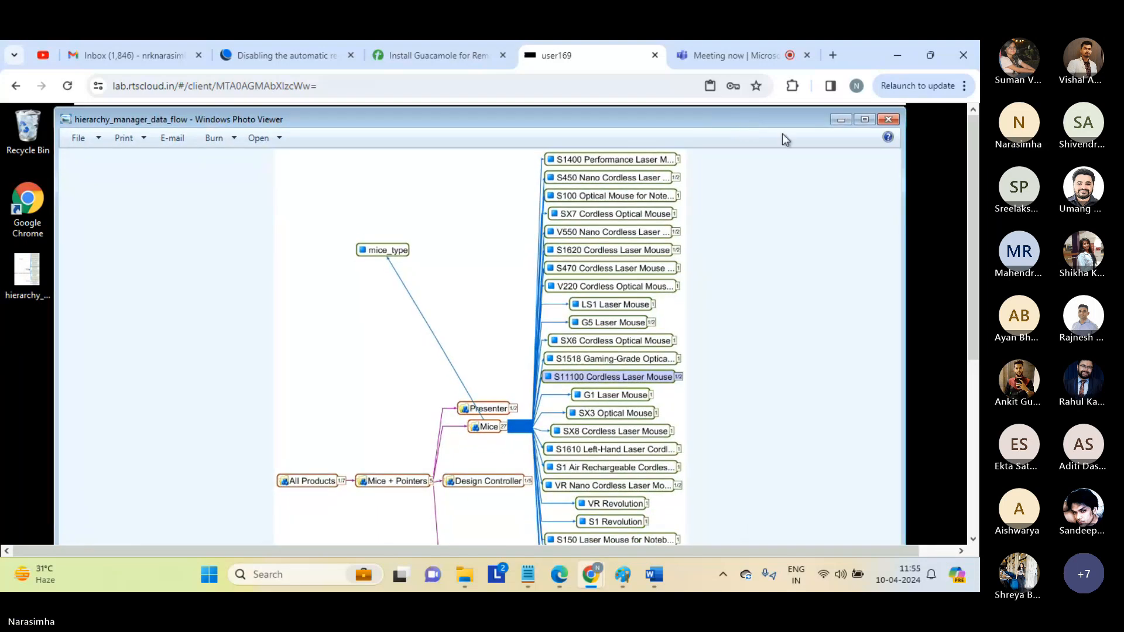
scroll(970, 206, "down", 1)
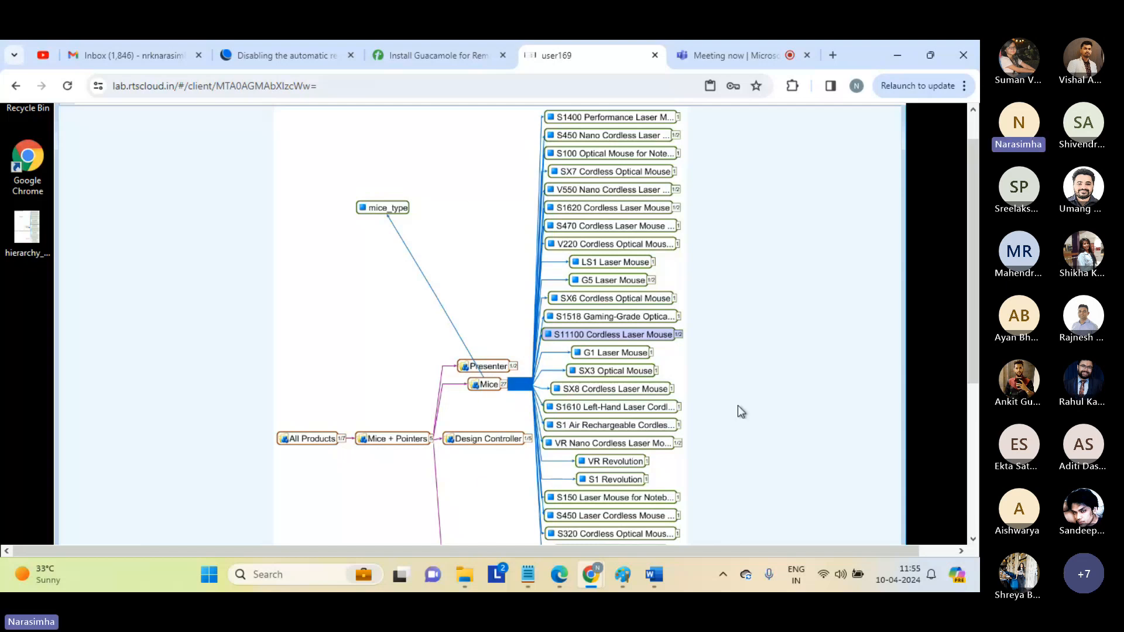
scroll(974, 336, "down", 1)
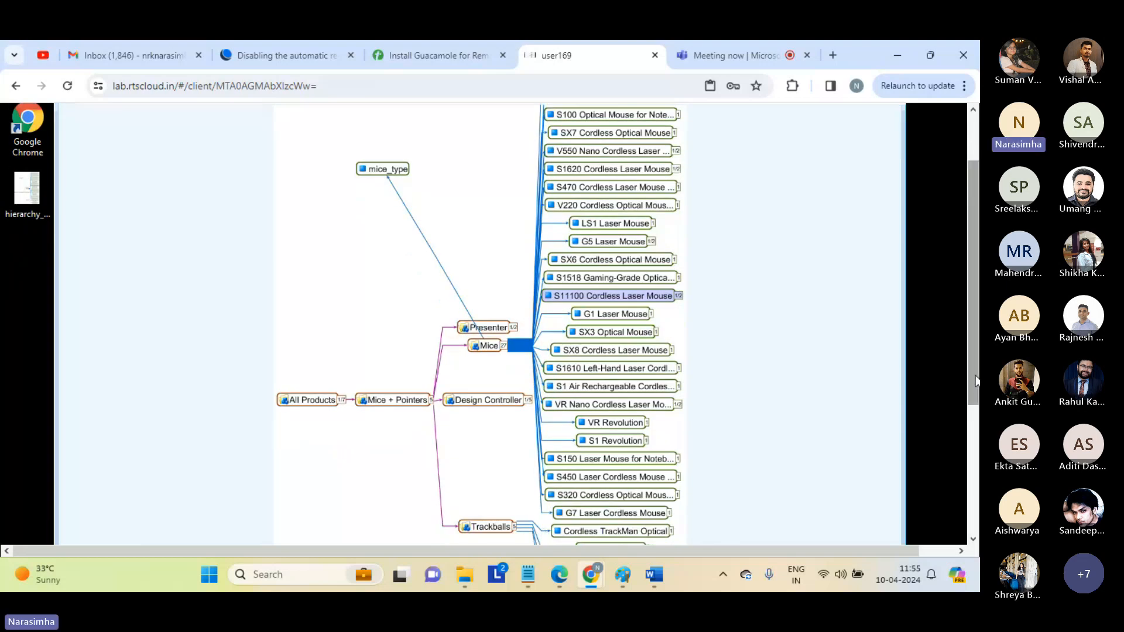
left_click_drag(976, 381, 970, 495)
left_click_drag(971, 307, 944, 193)
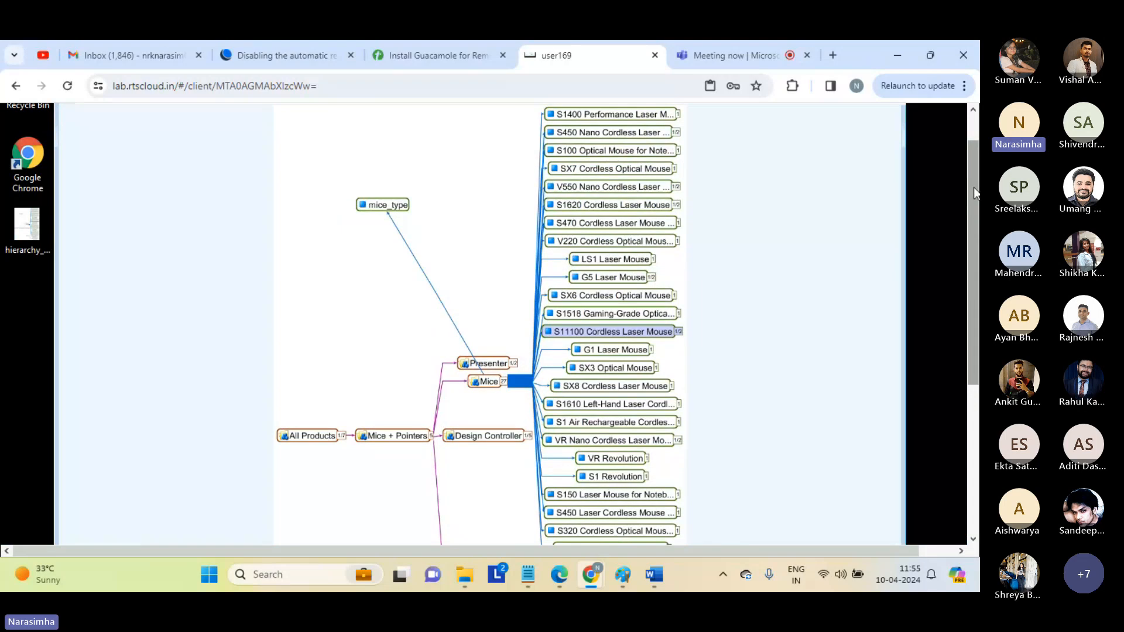
scroll(975, 194, "up", 1)
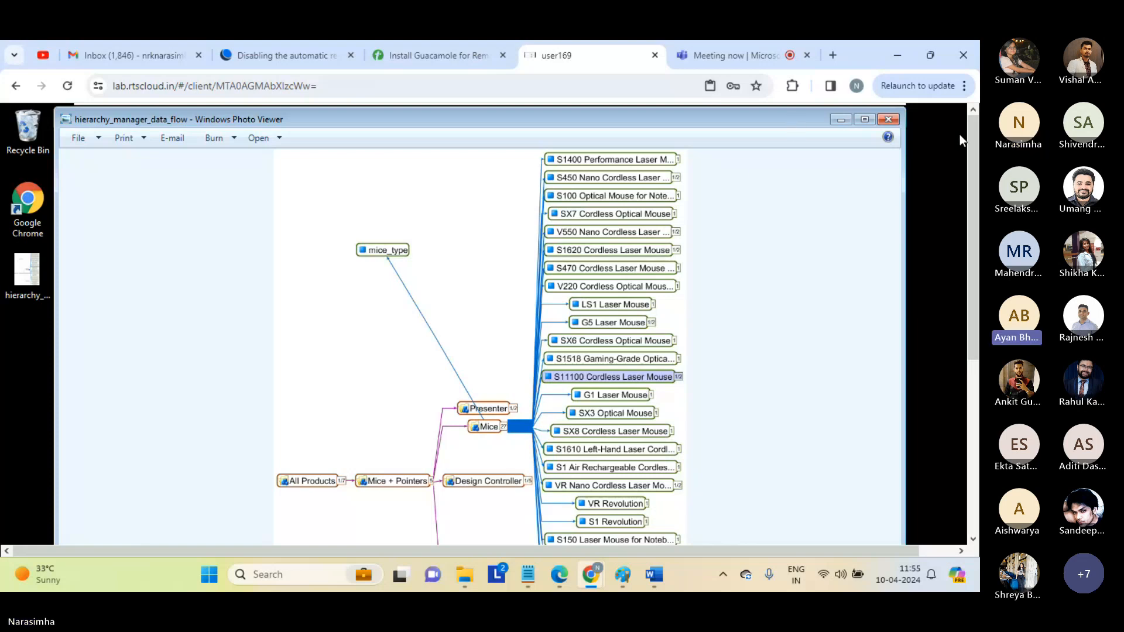
Switch to the Teams meeting and look through its participants list.
left_click(740, 59)
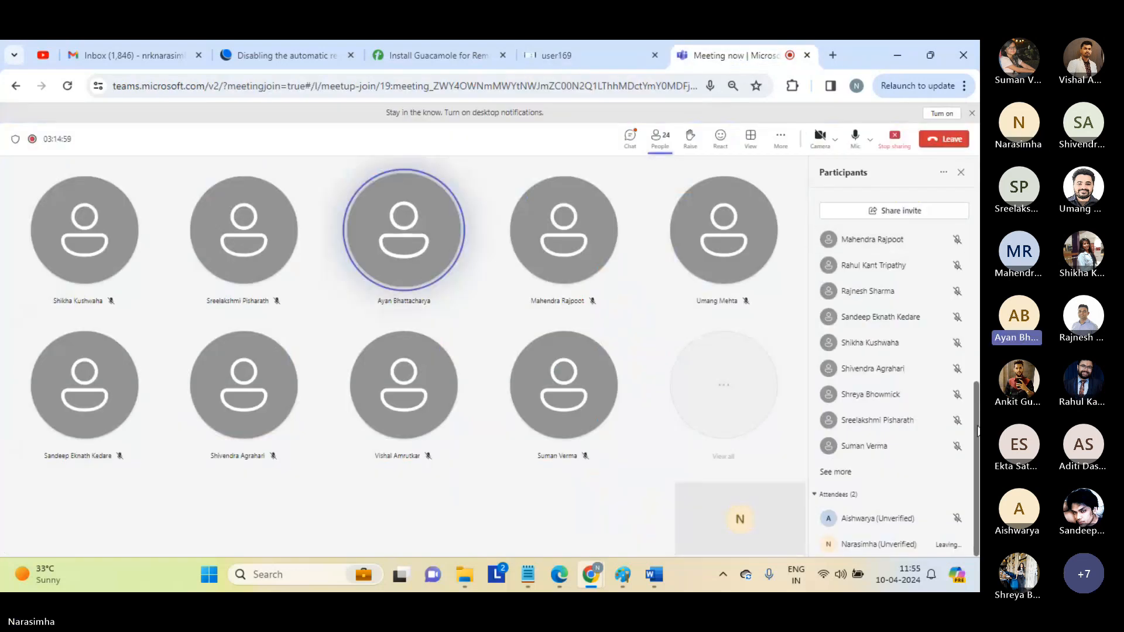
left_click_drag(978, 433, 978, 338)
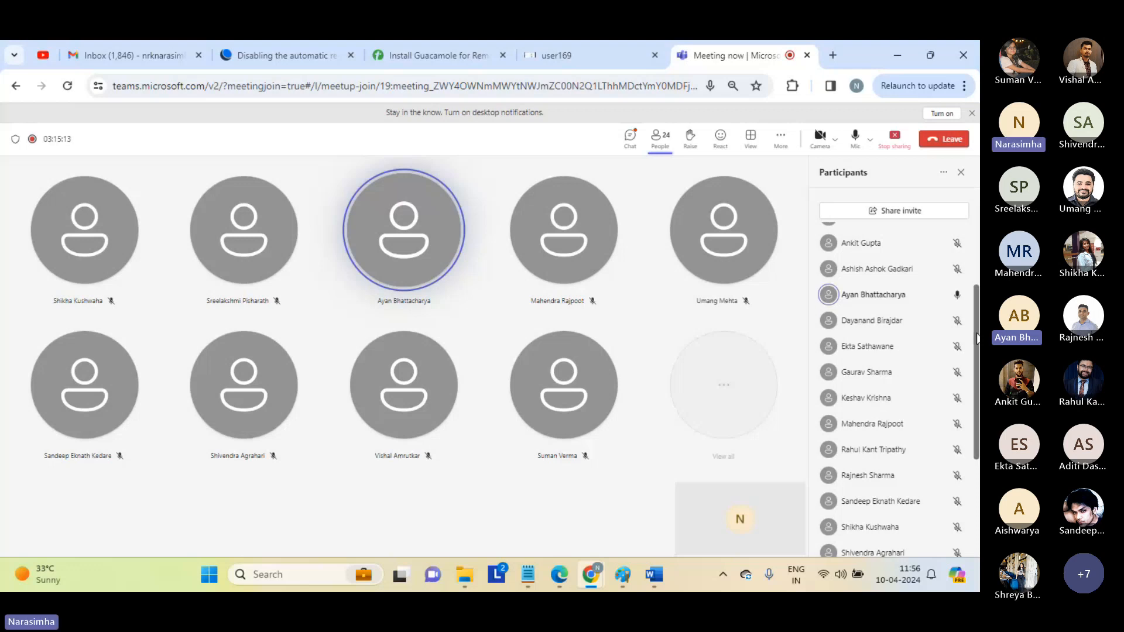
left_click_drag(977, 338, 978, 280)
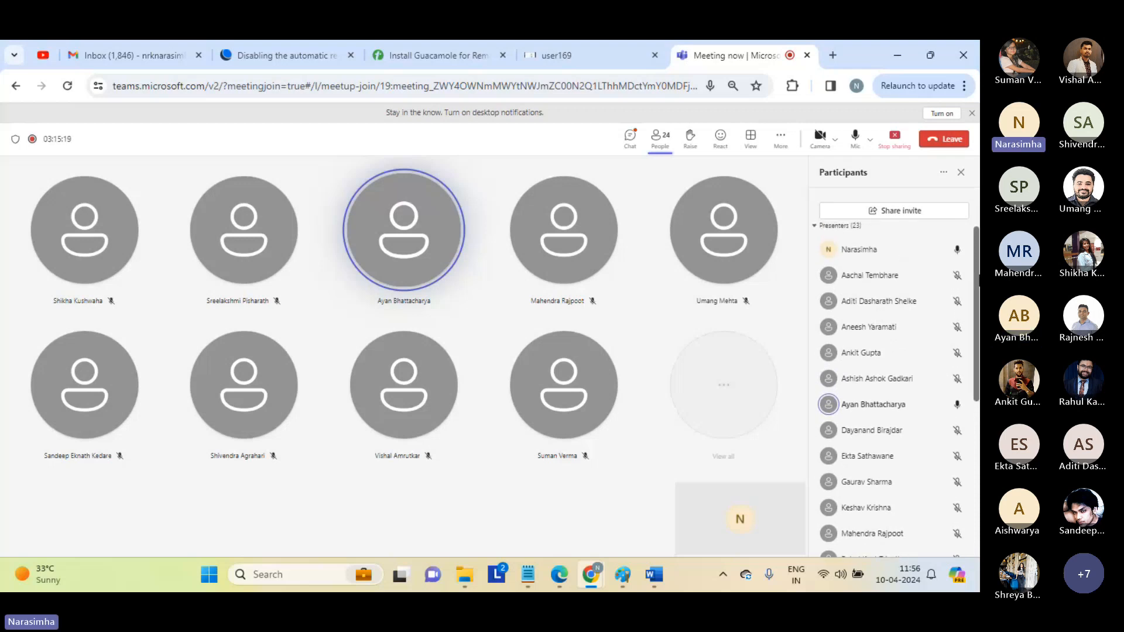
Return to the remote session, close the hierarchy_manager_data_flow image and restore the MDM Hub Console with the tree diagram.
left_click(599, 55)
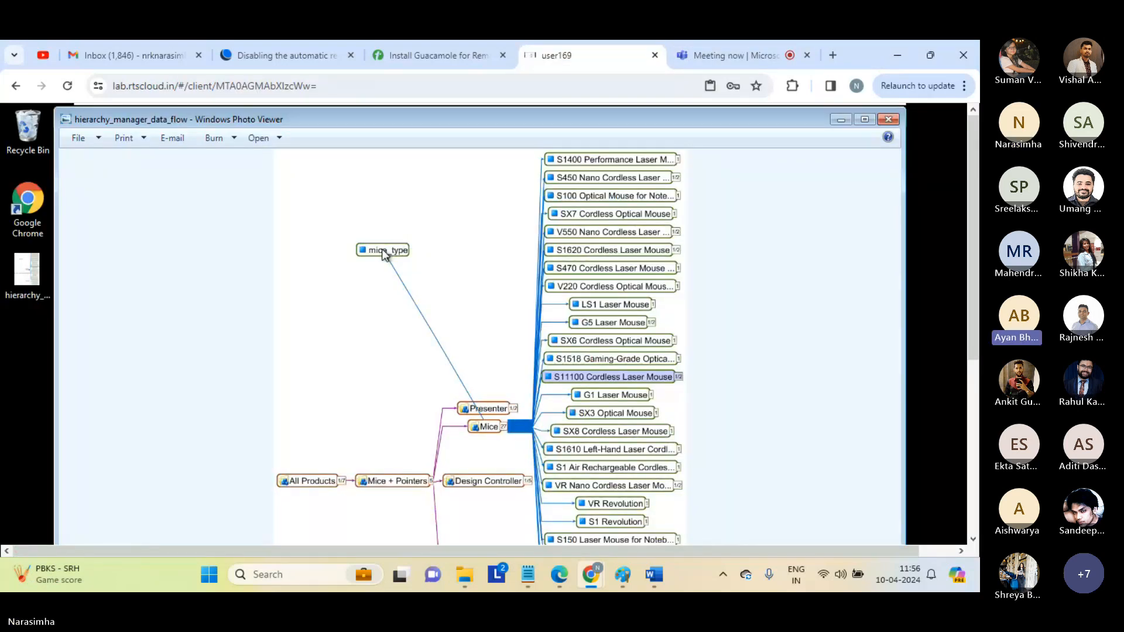
left_click(888, 120)
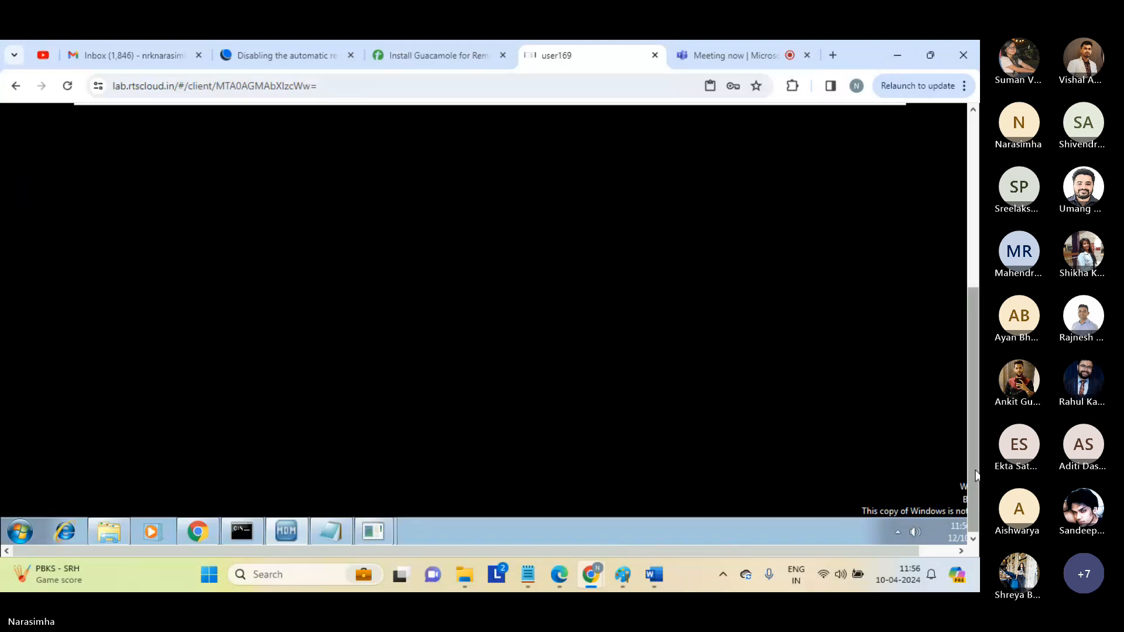
scroll(973, 469, "down", 5)
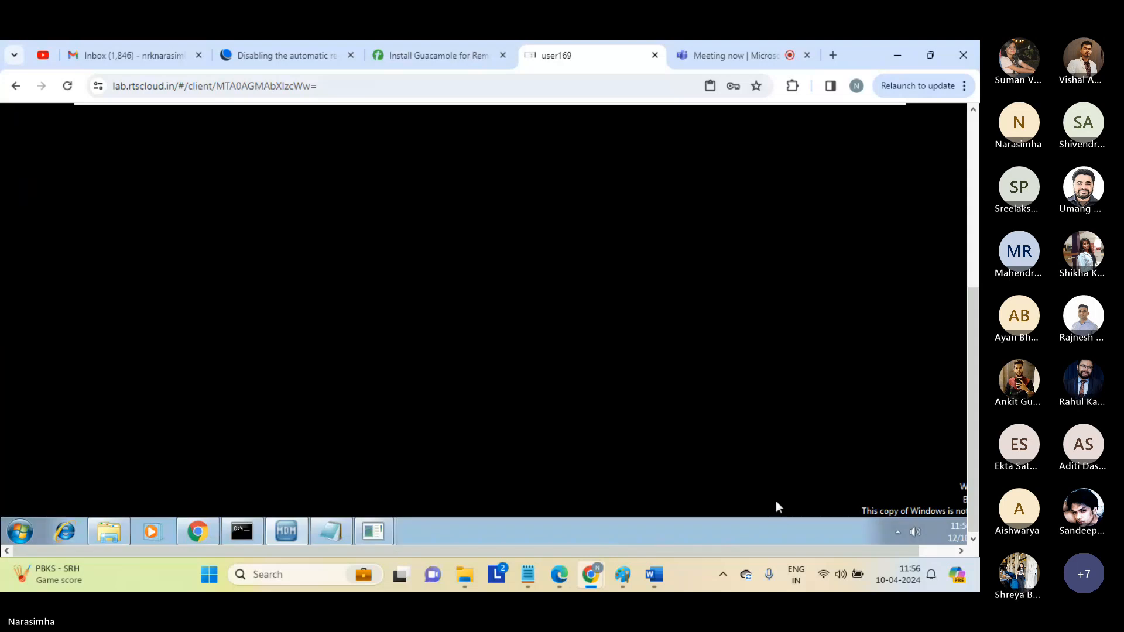
left_click(293, 523)
scroll(976, 199, "up", 5)
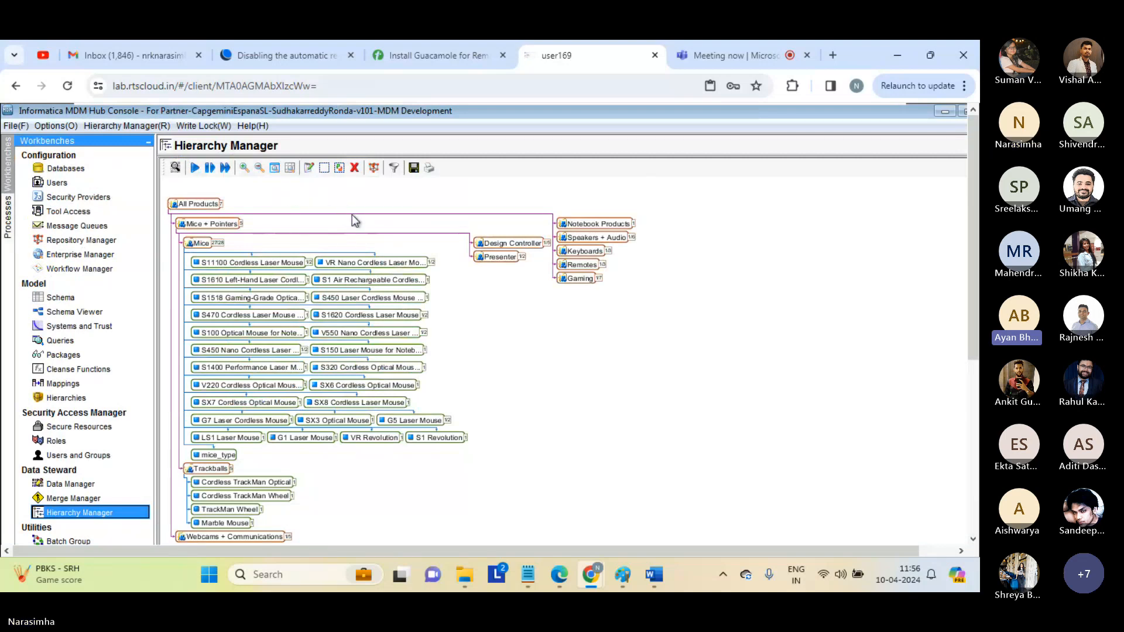
mouse_move(352, 214)
mouse_move(971, 271)
left_mouse_down()
mouse_move(978, 335)
mouse_move(954, 258)
left_mouse_up()
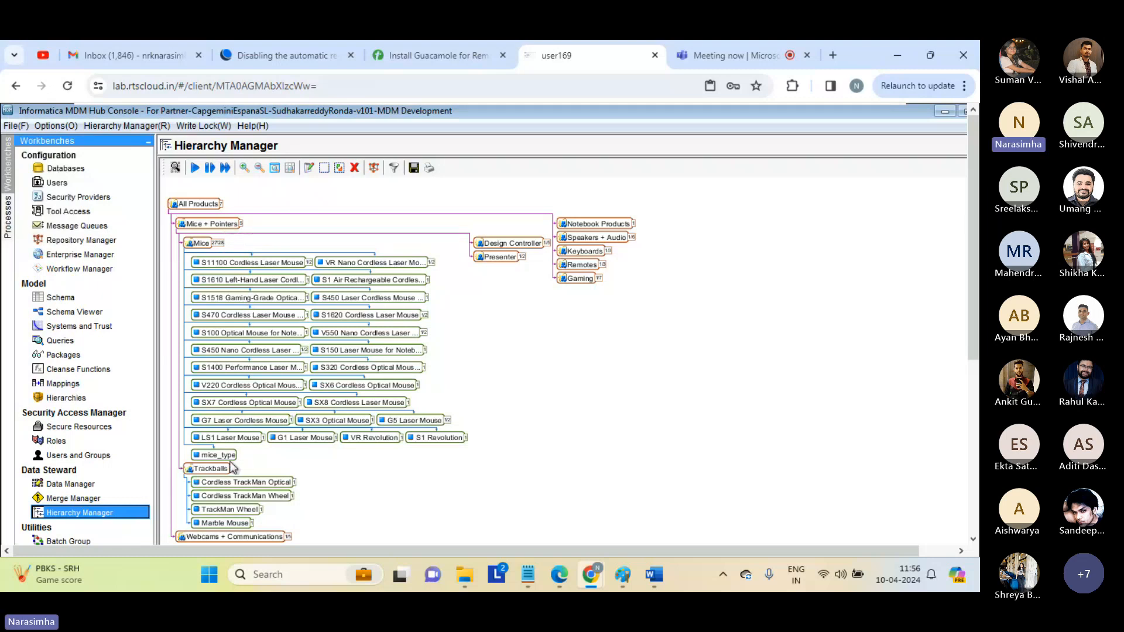
Open the mice_type entity's record for editing, review its product fields and cancel without changing anything.
left_click(209, 454)
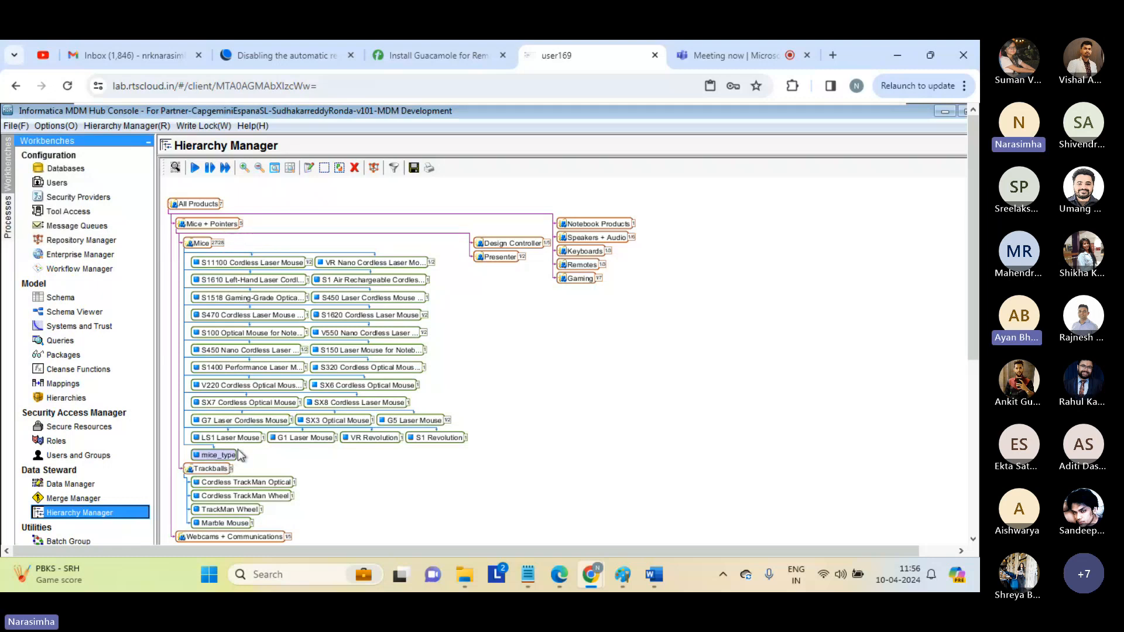
right_click(212, 455)
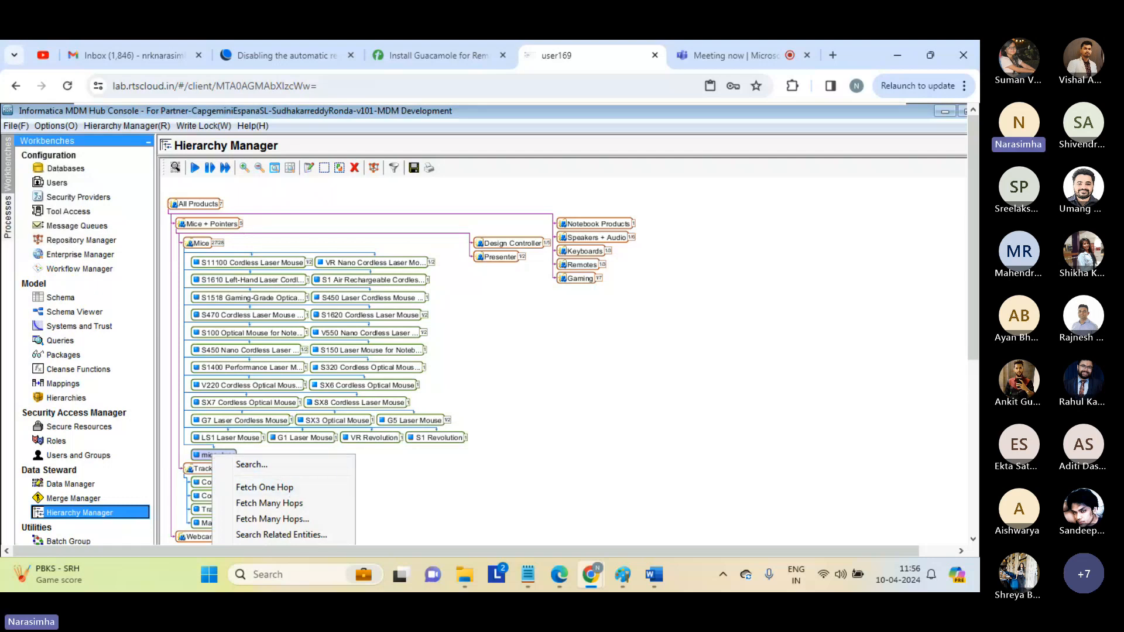
scroll(401, 472, "down", 2)
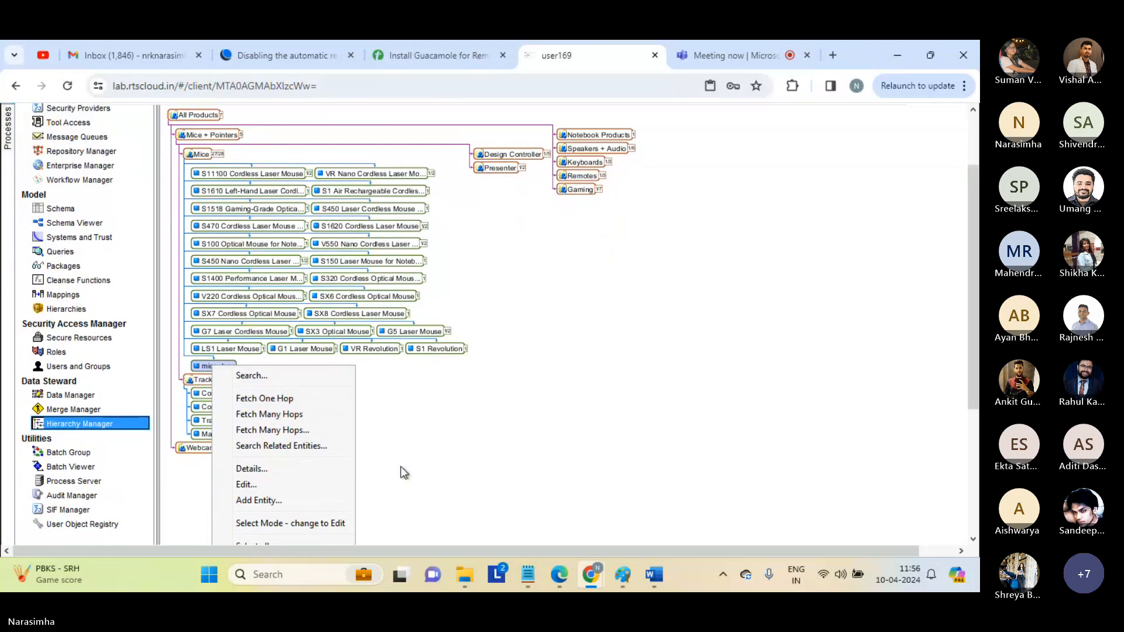
left_click(251, 484)
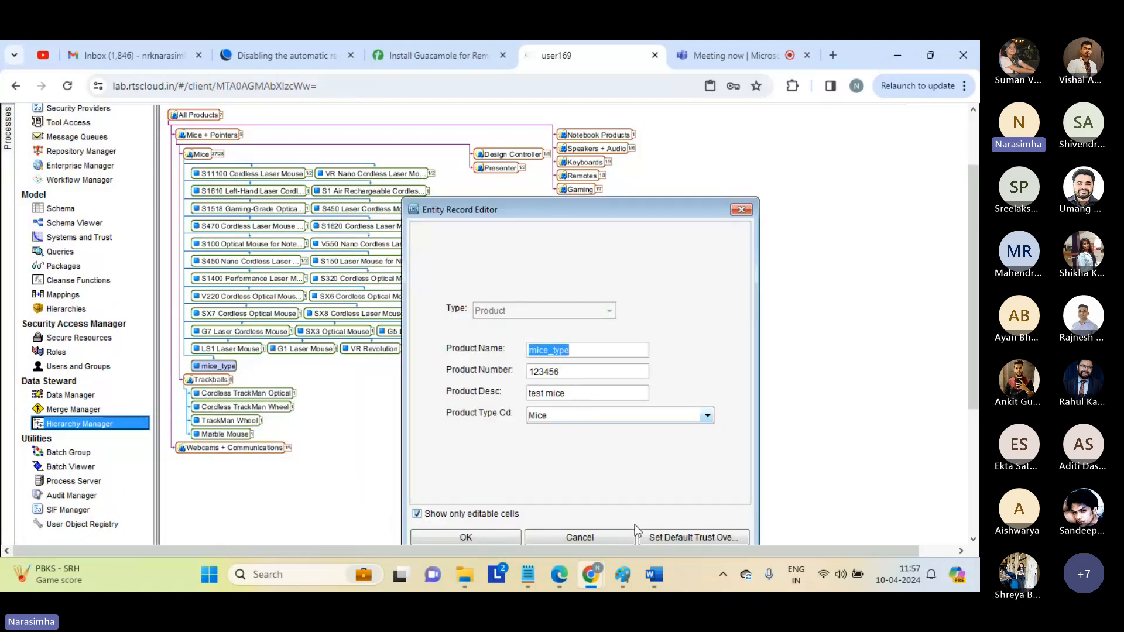
scroll(974, 287, "down", 1)
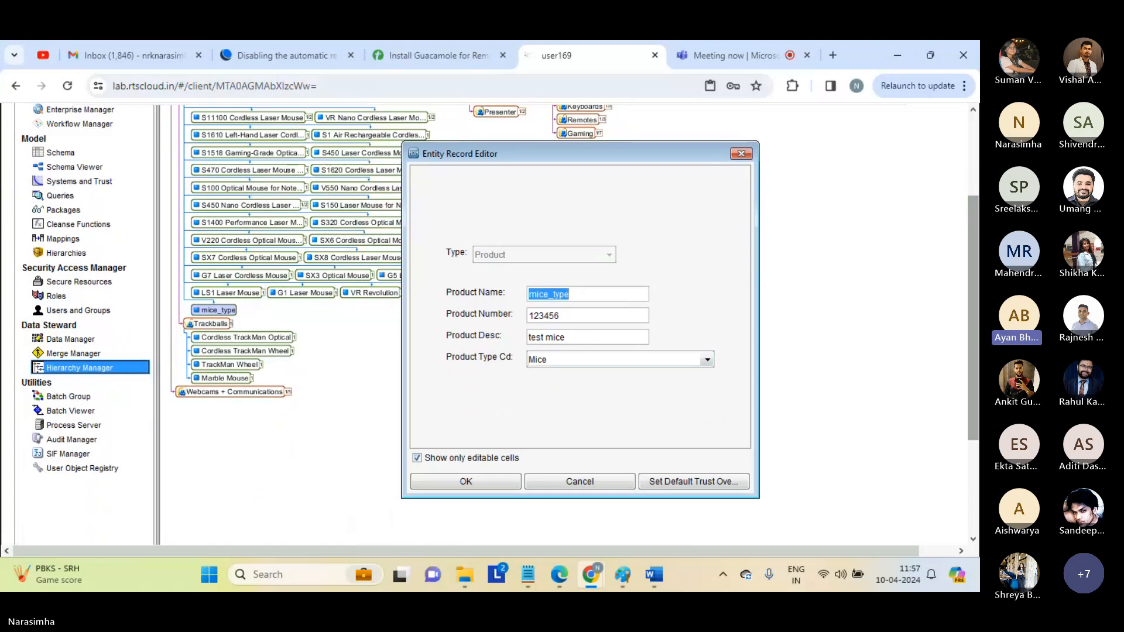
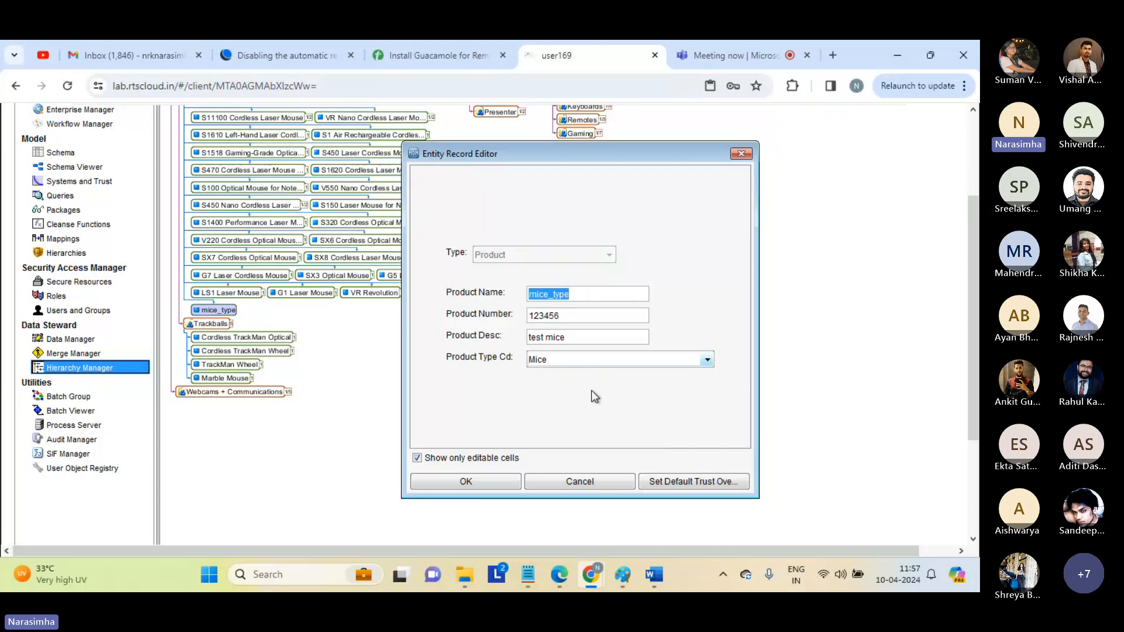
left_click(597, 297)
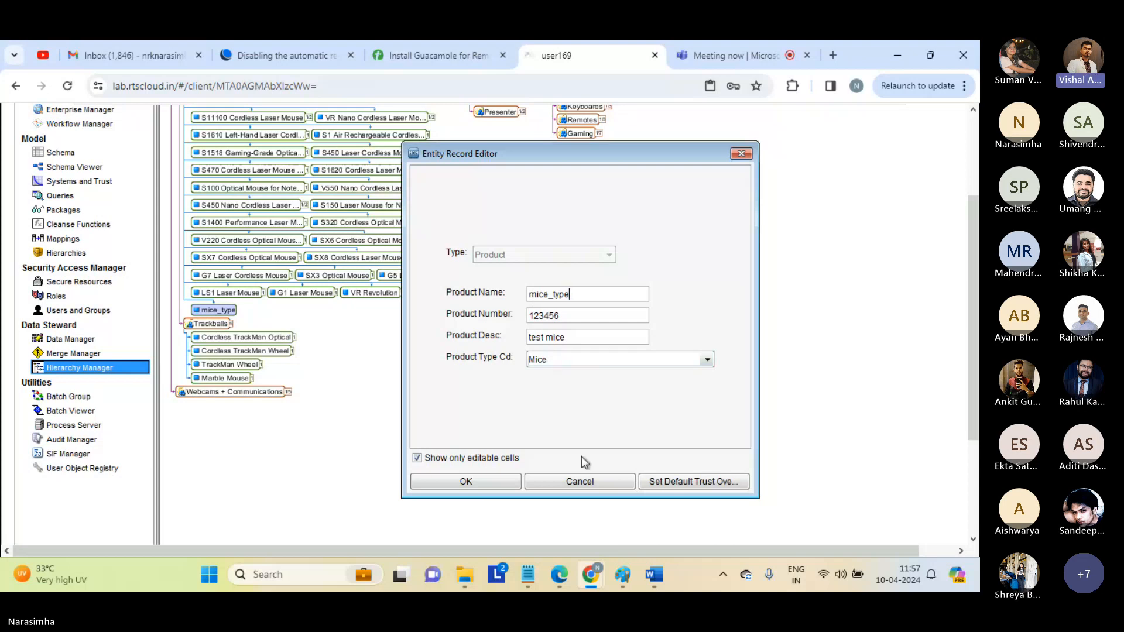
left_click(581, 482)
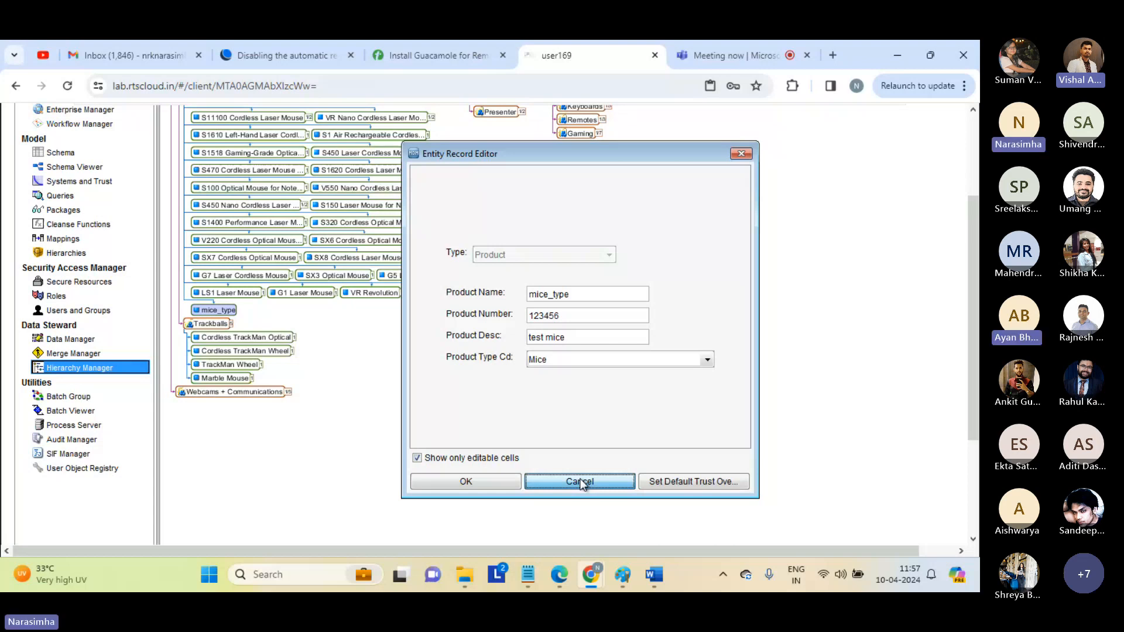
left_click(579, 482)
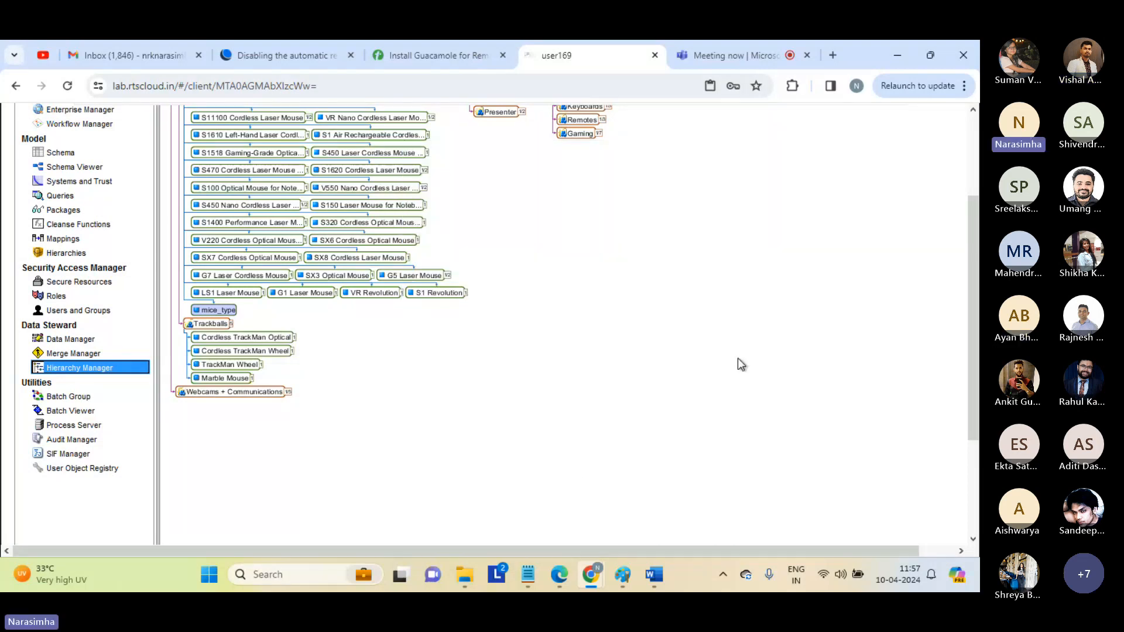
Switch the product diagram's layout from Tree to Hierarchic.
left_click_drag(973, 267, 971, 181)
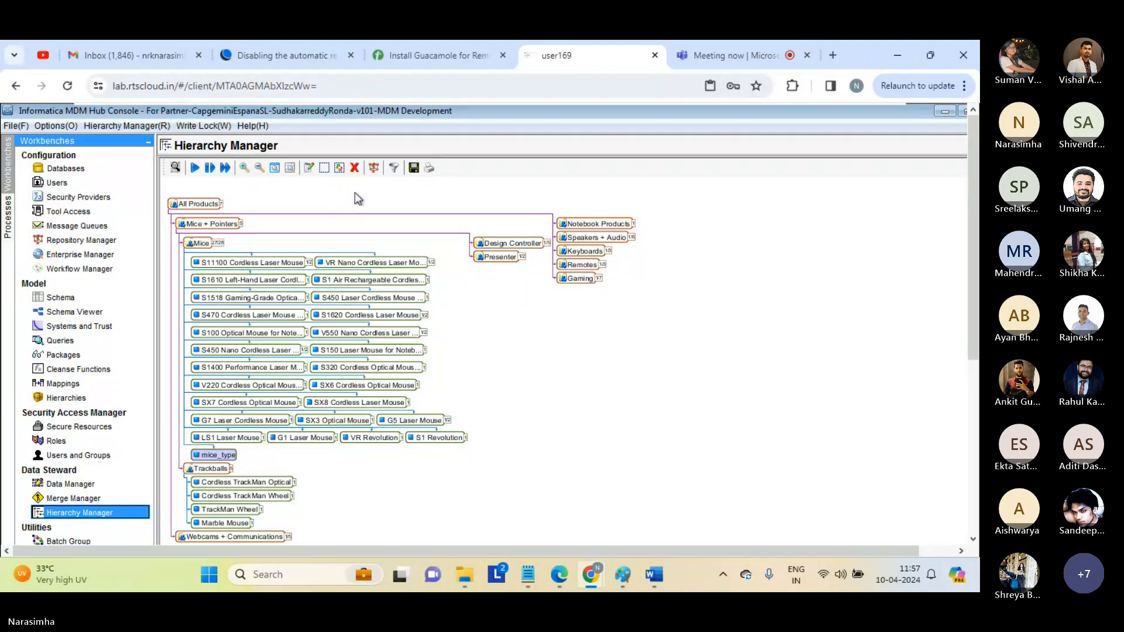
left_click(374, 167)
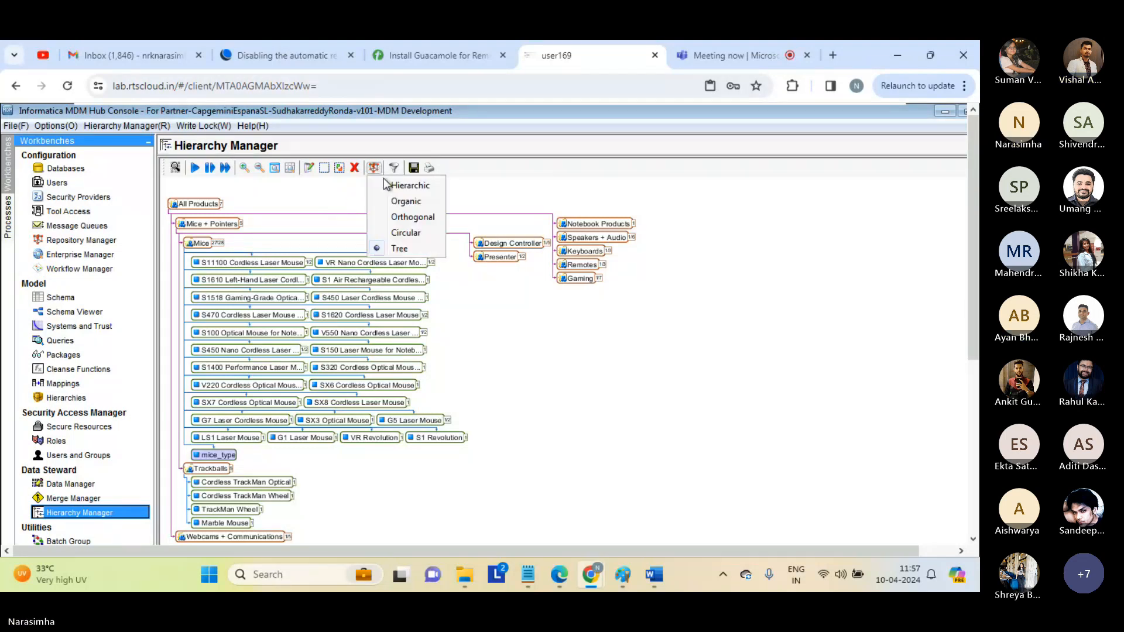
left_click(410, 185)
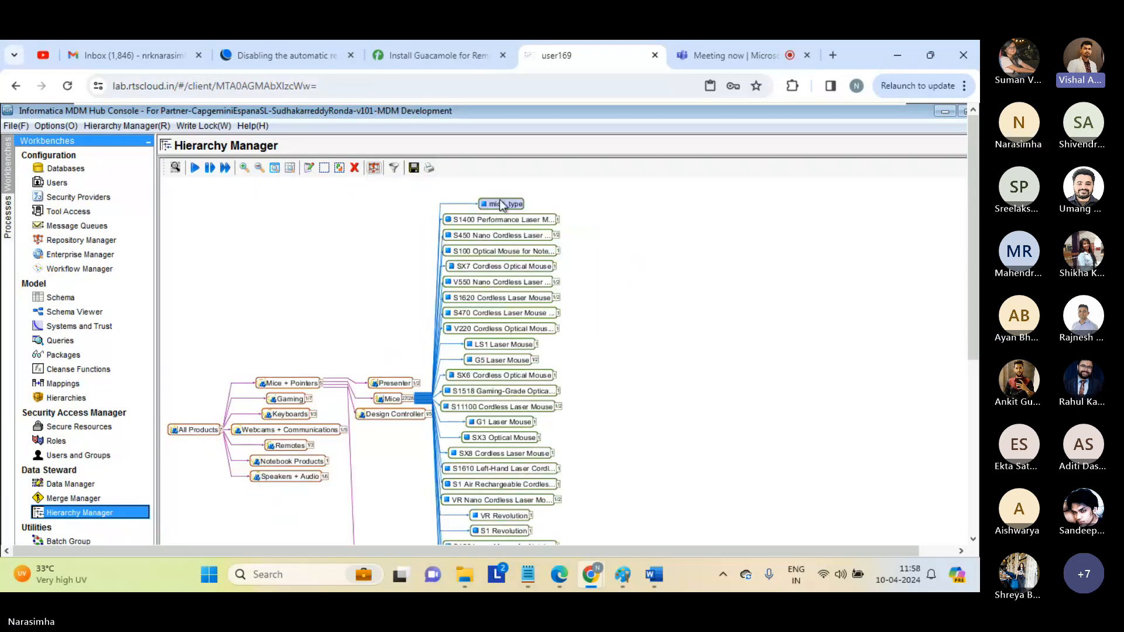
Open the relationship record between Mice and mice_type, review its fields and start date calendar, and cancel without changing anything.
left_click_drag(501, 205, 404, 400)
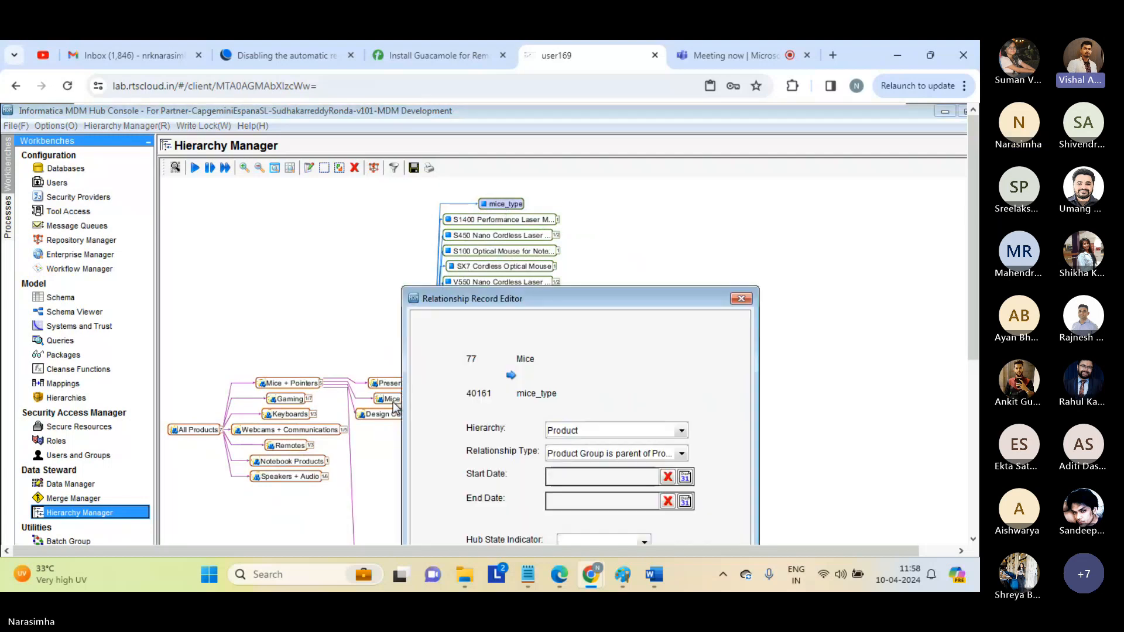
left_click_drag(968, 262, 972, 328)
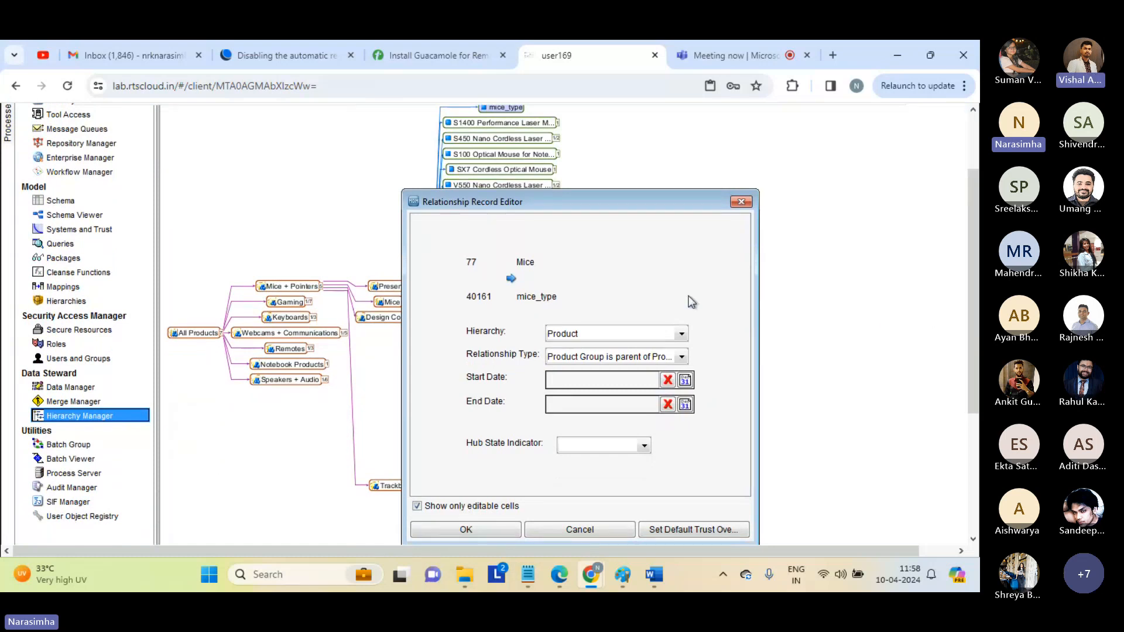
left_click(650, 381)
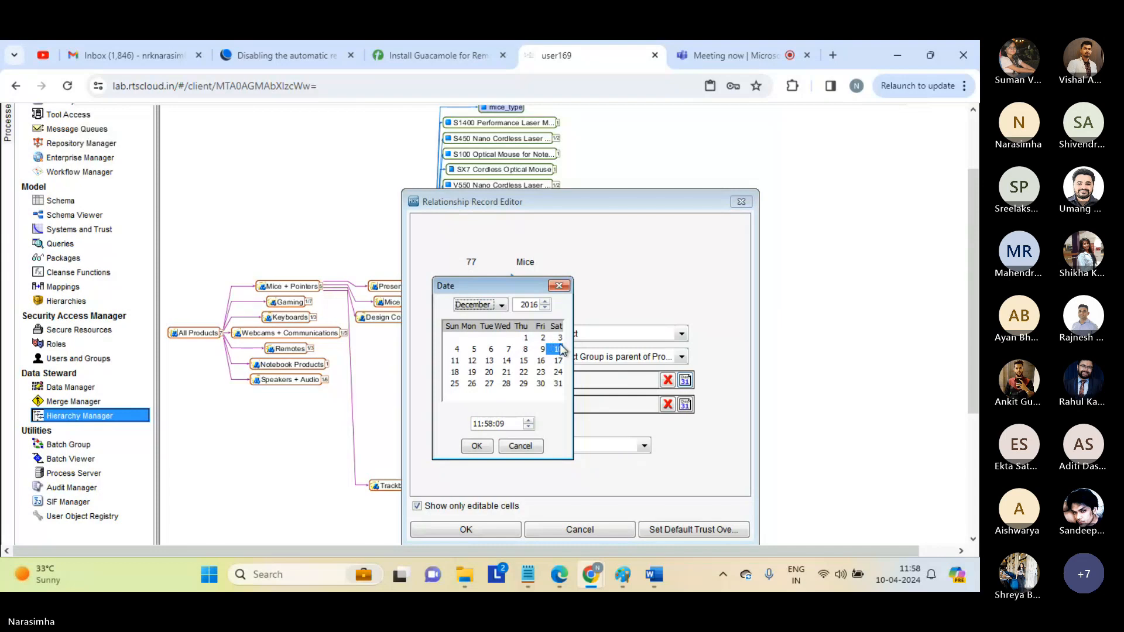
left_click(520, 446)
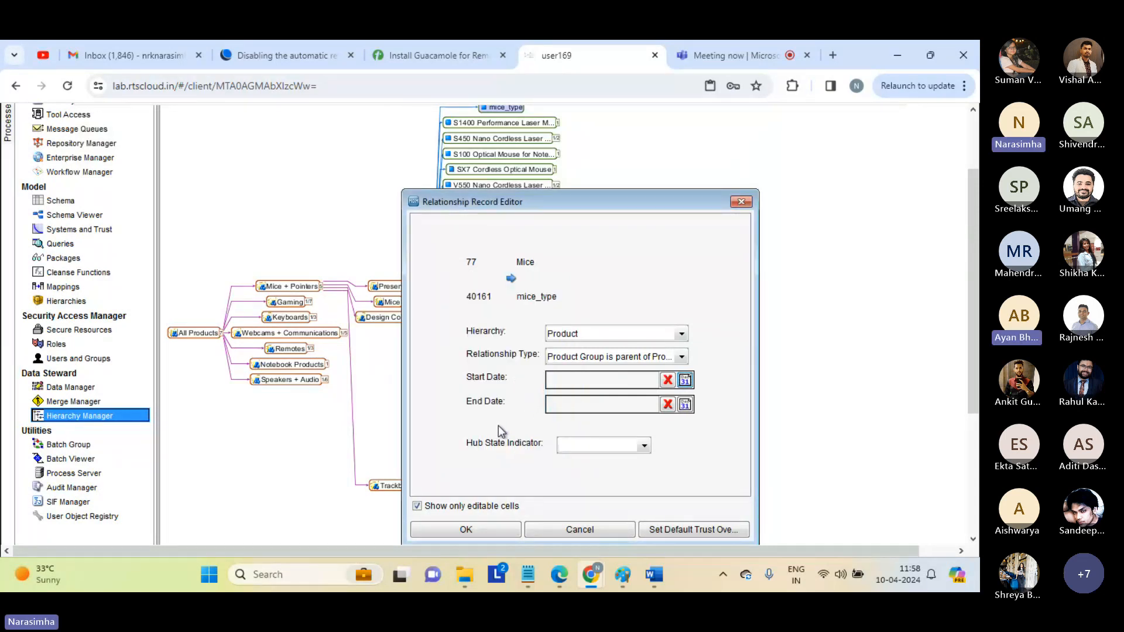
left_click(574, 529)
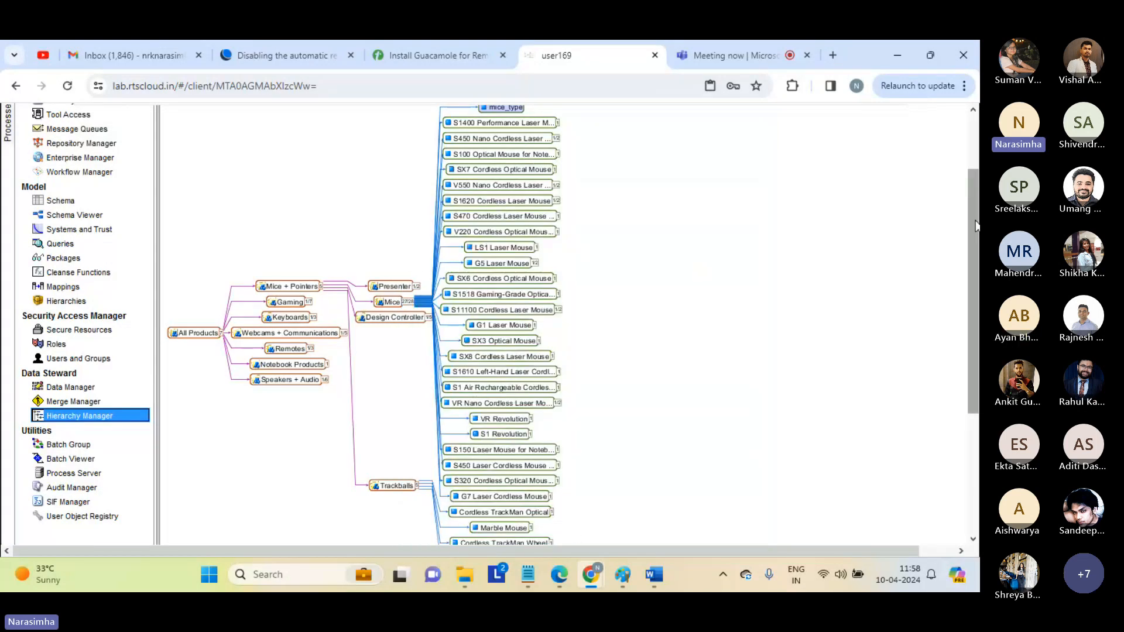
Open the context options for an empty area of the hierarchy diagram to review the select and edit mode choices.
left_click_drag(975, 210, 971, 165)
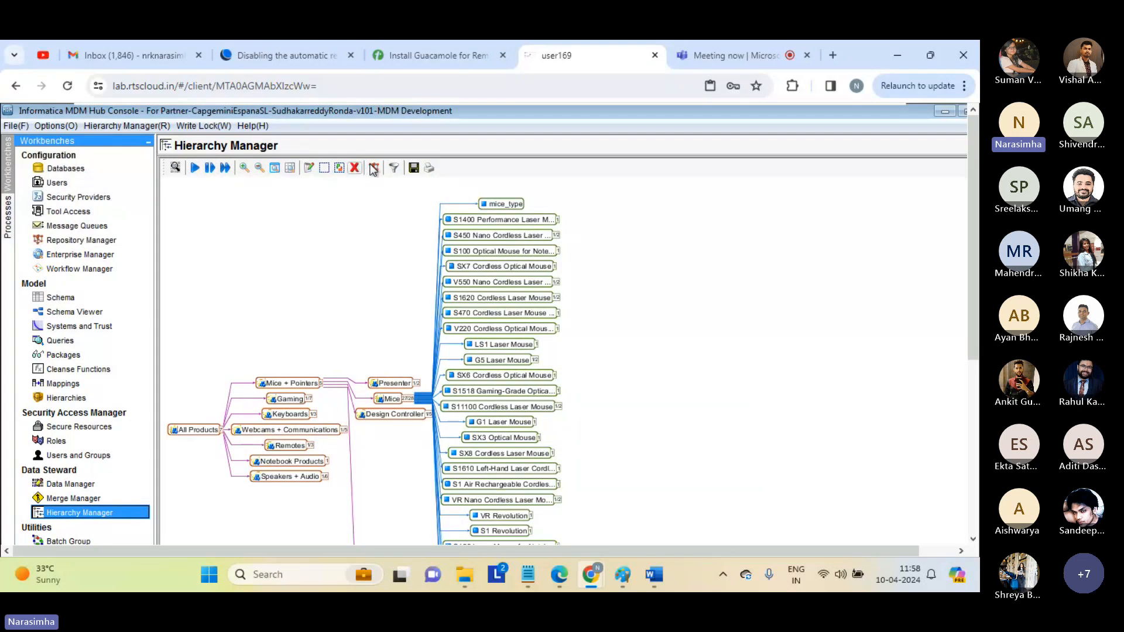
right_click(284, 208)
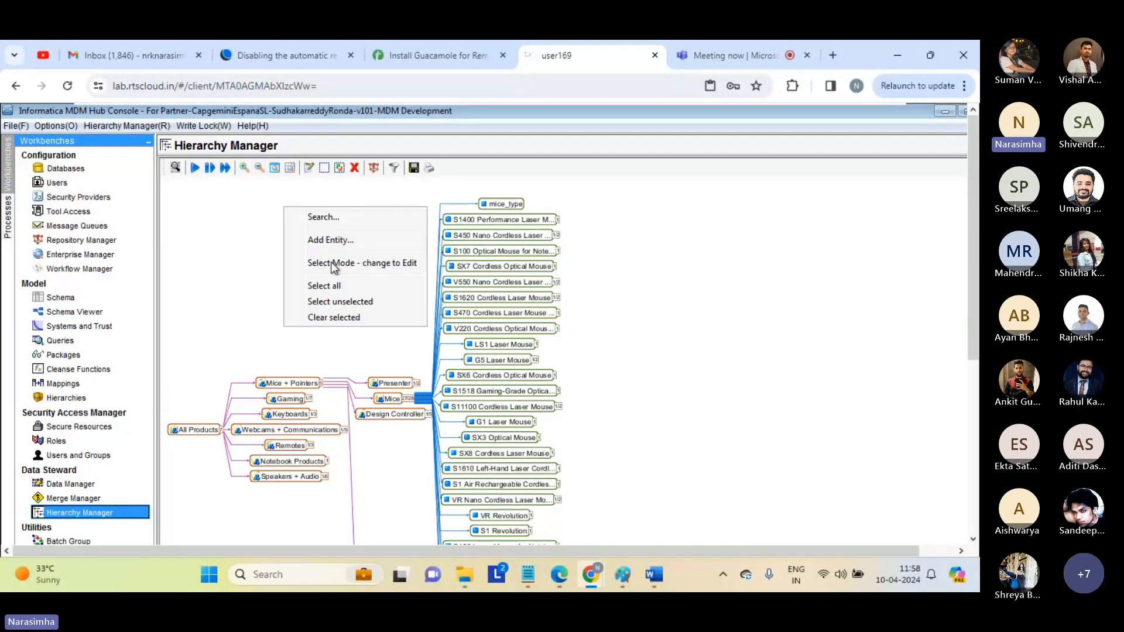
left_click(265, 280)
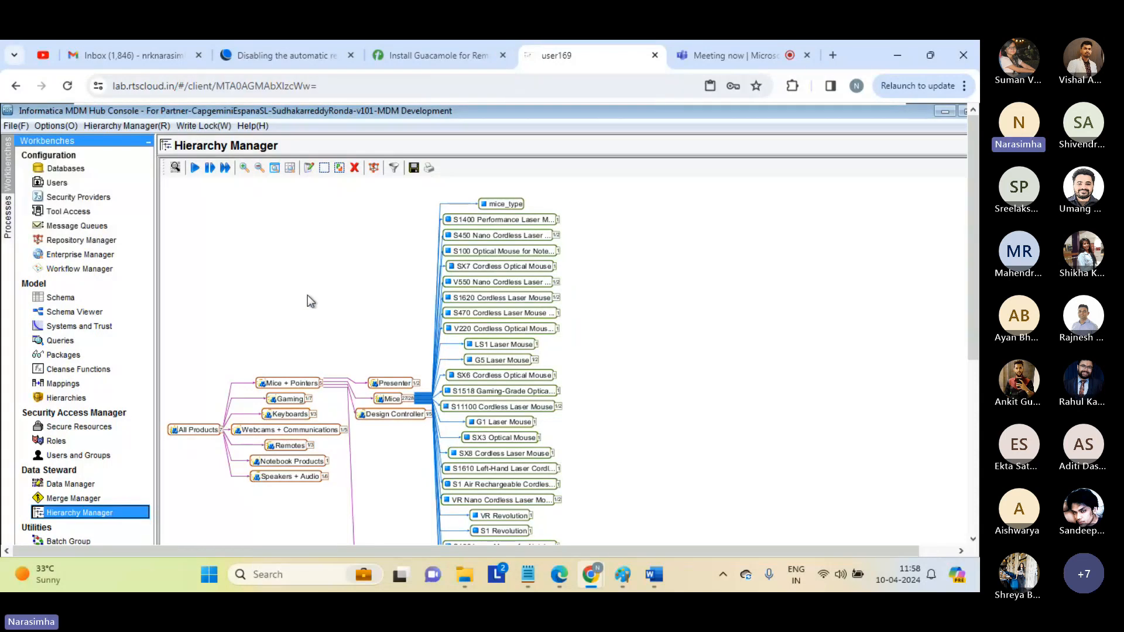
right_click(293, 237)
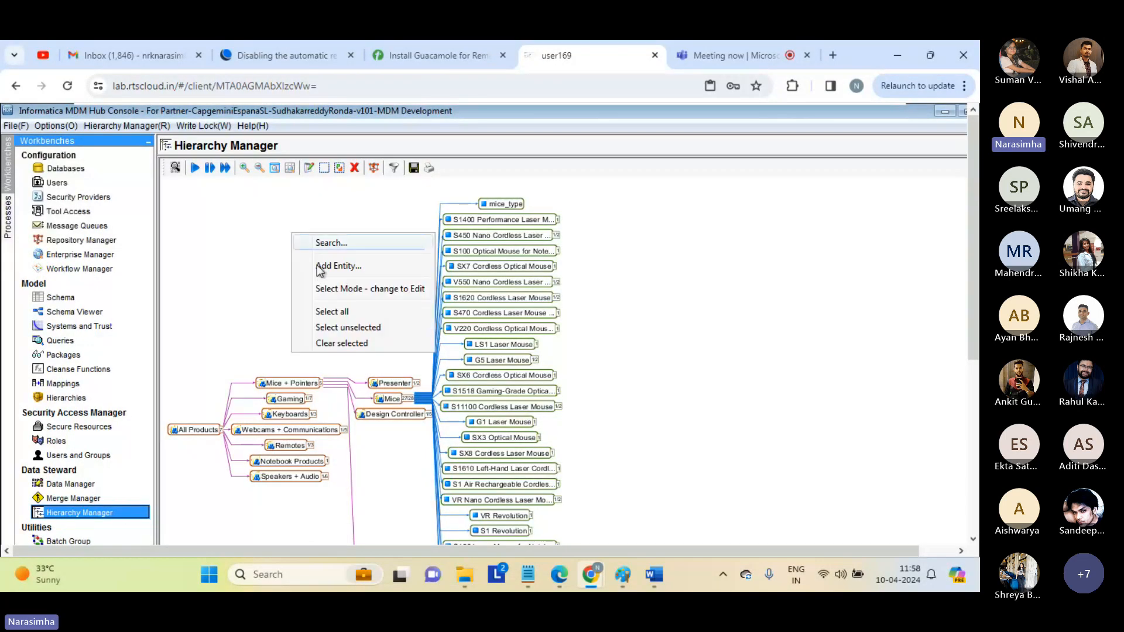
left_click(220, 348)
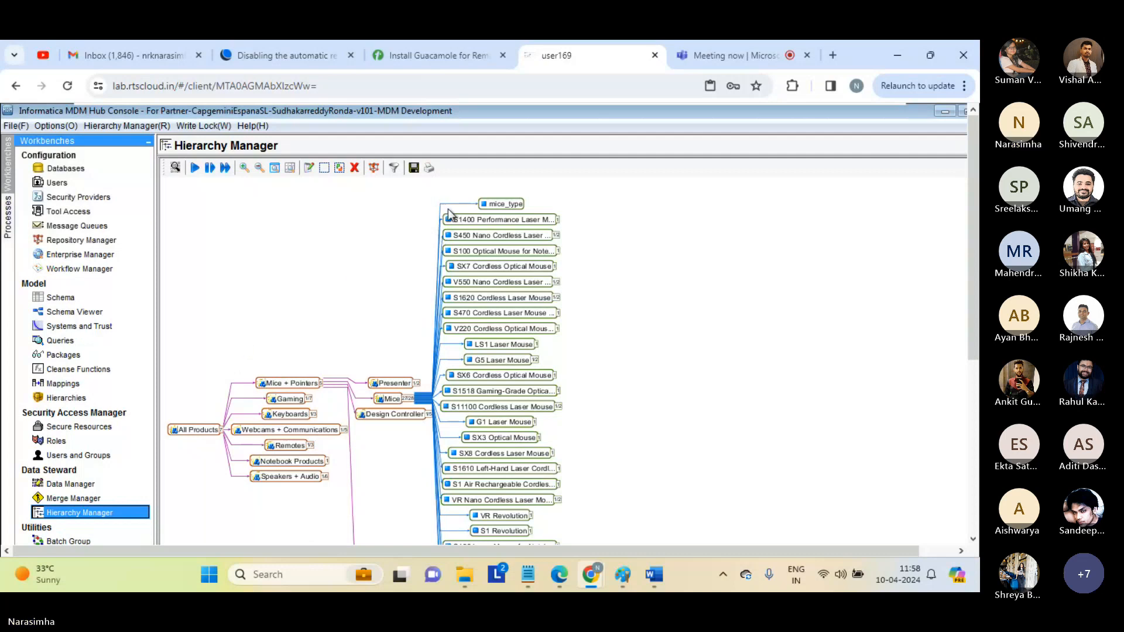
Select the mouse entities from S1400 Performance through S11100 Cordless Laser Mouse and clear them from the hierarchy graph.
left_click_drag(448, 209, 586, 421)
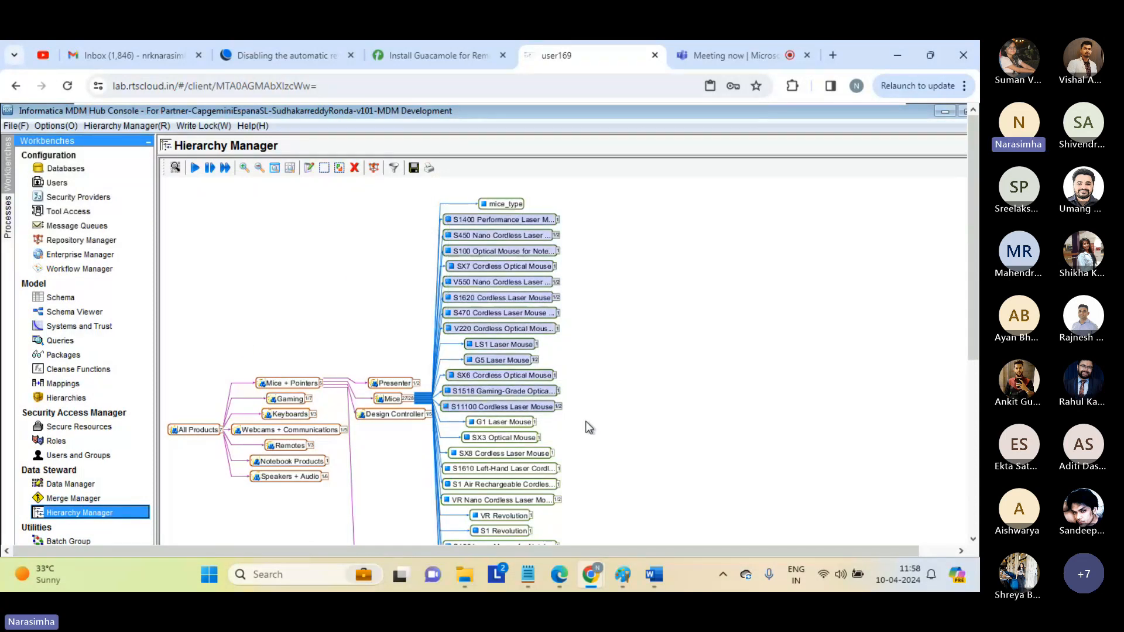
right_click(509, 302)
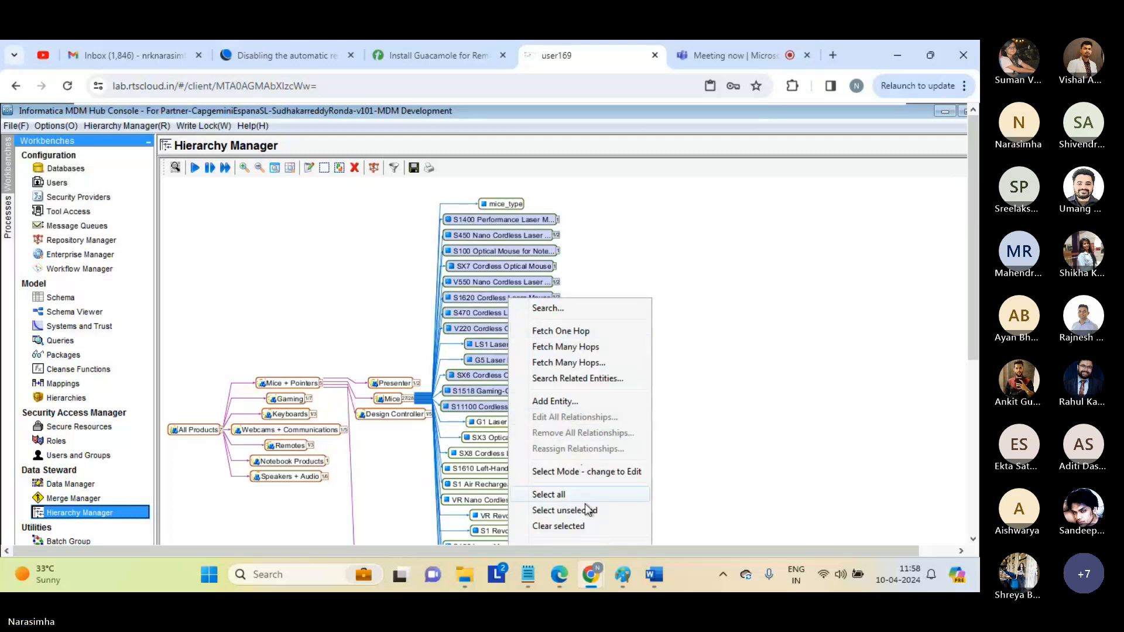
left_click(569, 525)
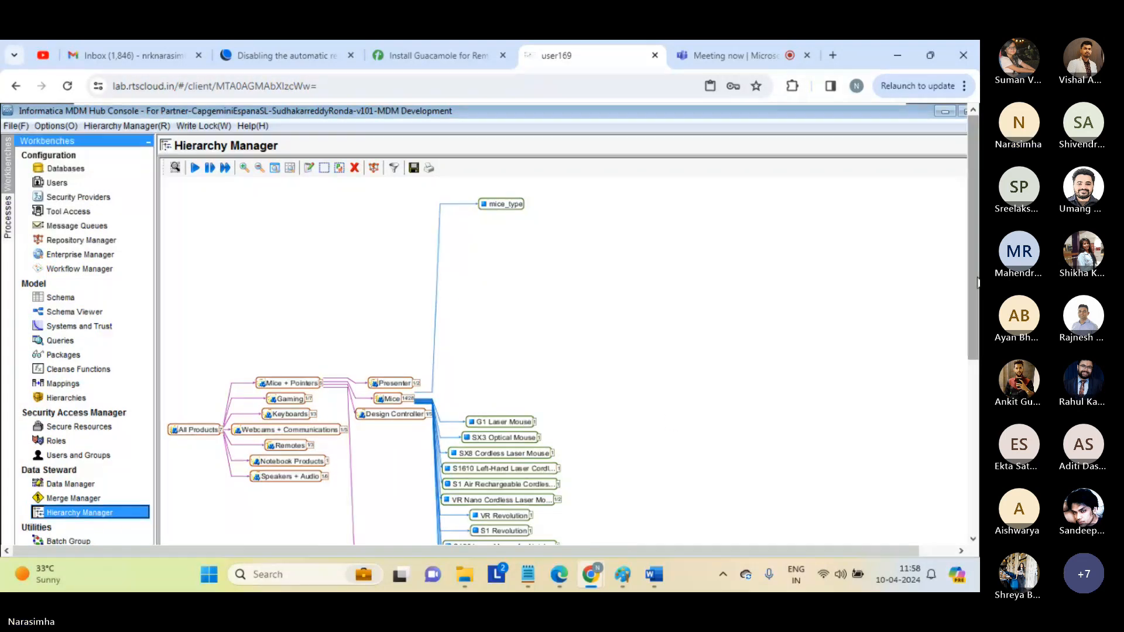
Clear the entities under Trackballs from the graph: Cordless TrackMan Optical, Marble Mouse, Cordless TrackMan Wheel and TrackMan Wheel.
left_click_drag(973, 282, 971, 334)
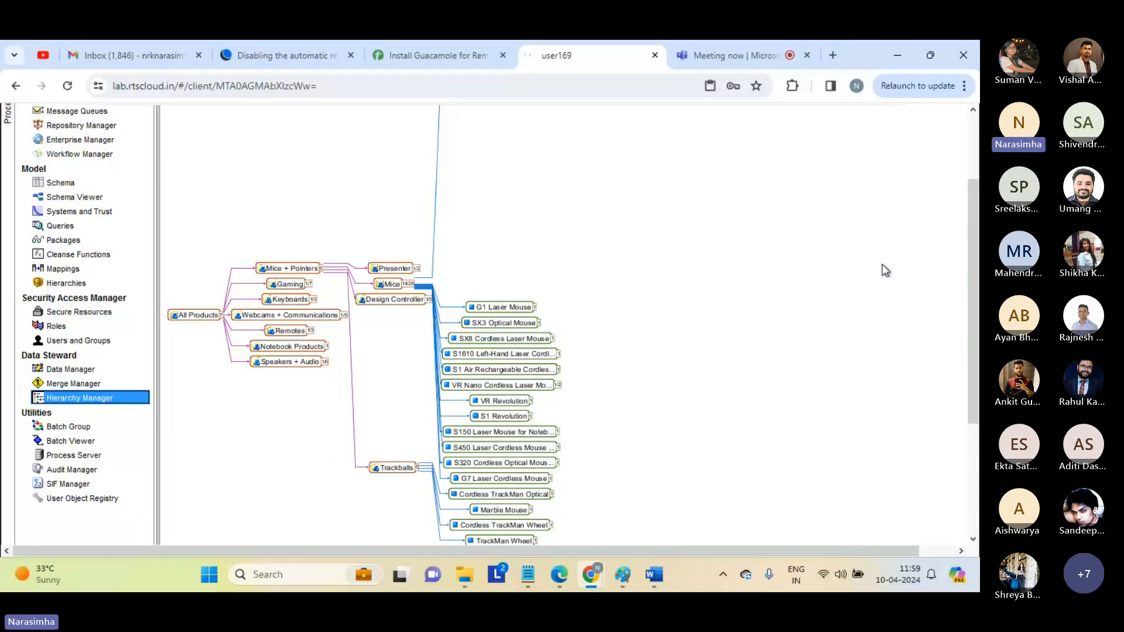
scroll(972, 315, "down", 1)
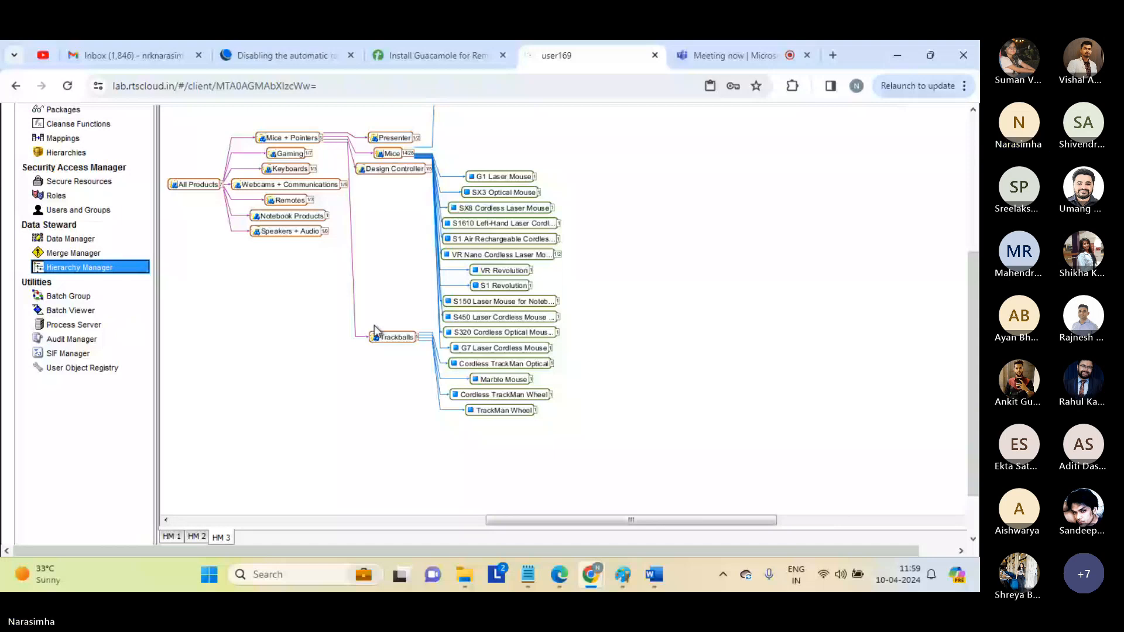
right_click(523, 399)
scroll(523, 398, "down", 2)
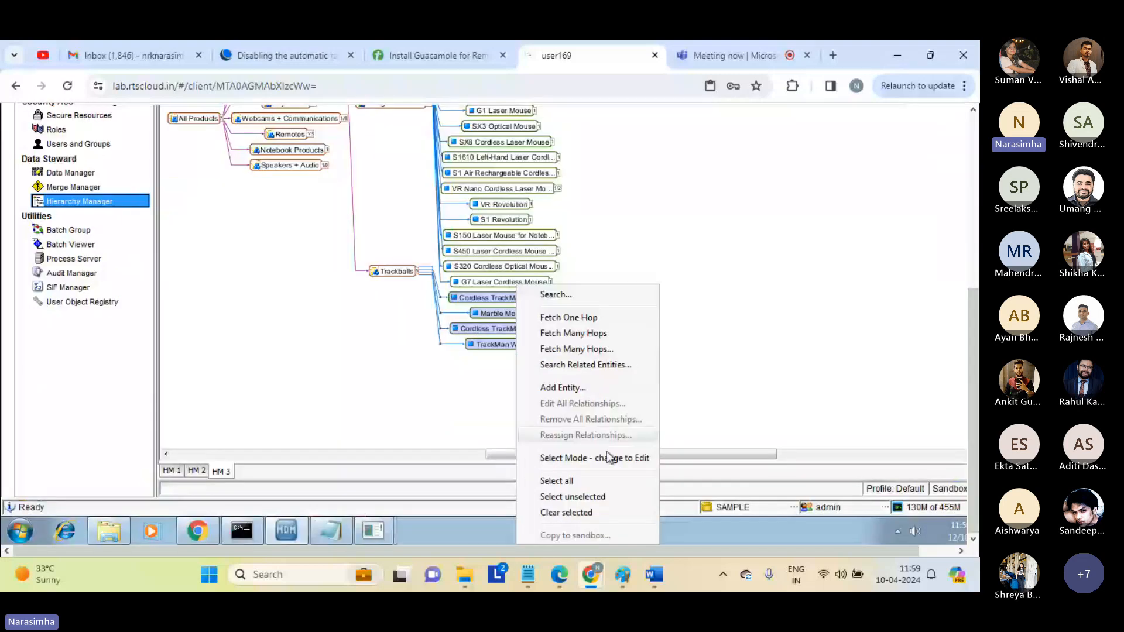
left_click(553, 513)
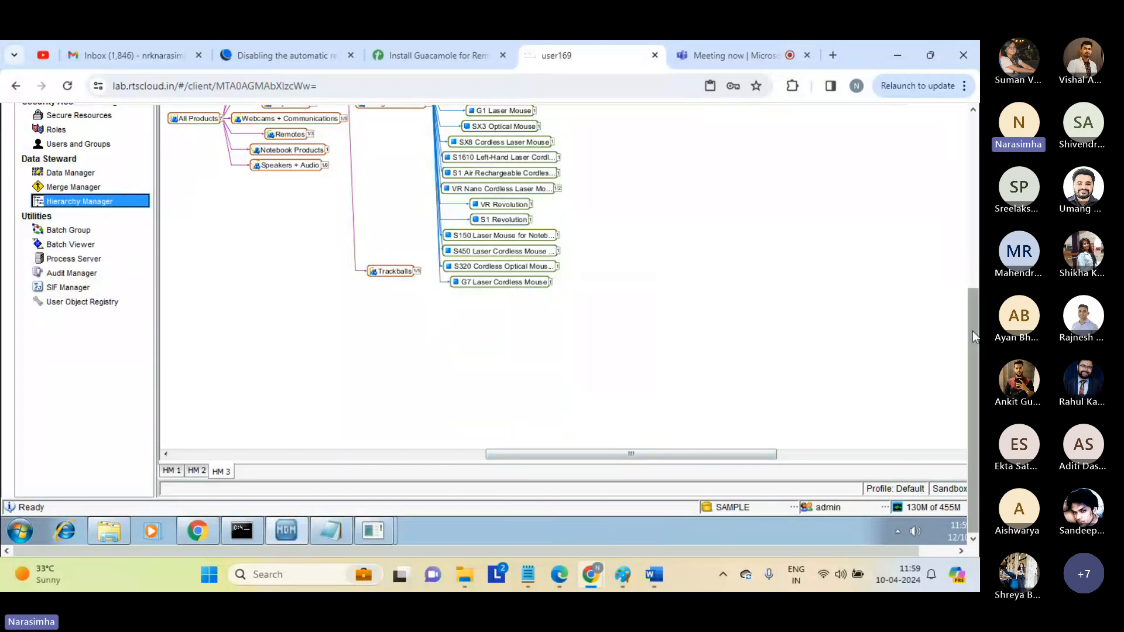
In the Hierarchy Manager properties, enable text mode lists for new panes and disable graph mode.
left_click_drag(966, 299, 961, 251)
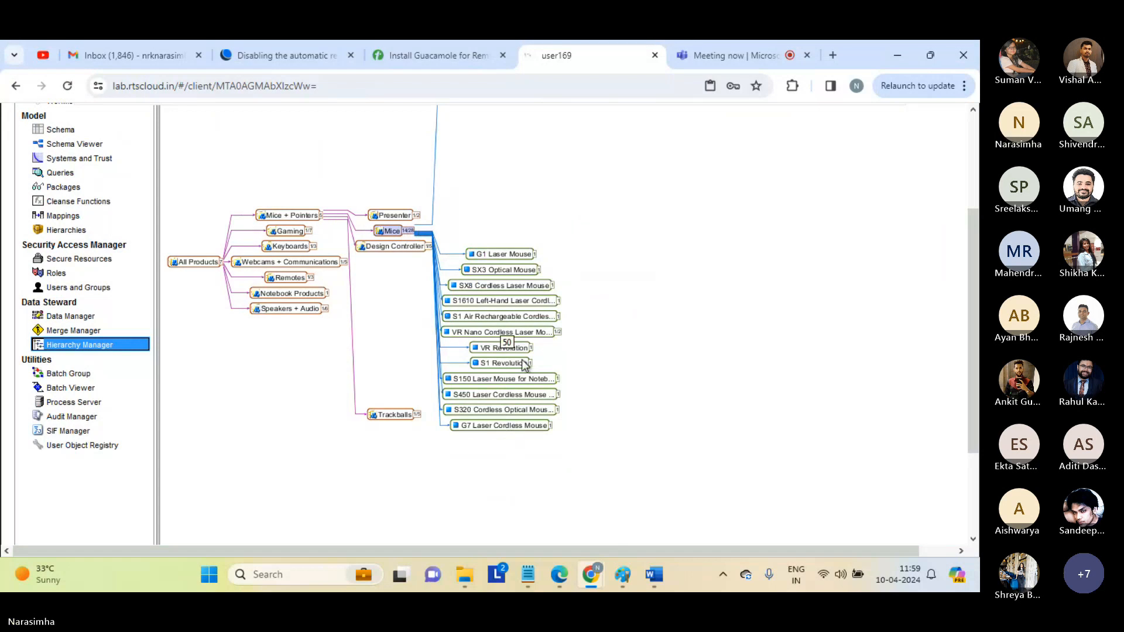
left_click_drag(974, 312, 963, 287)
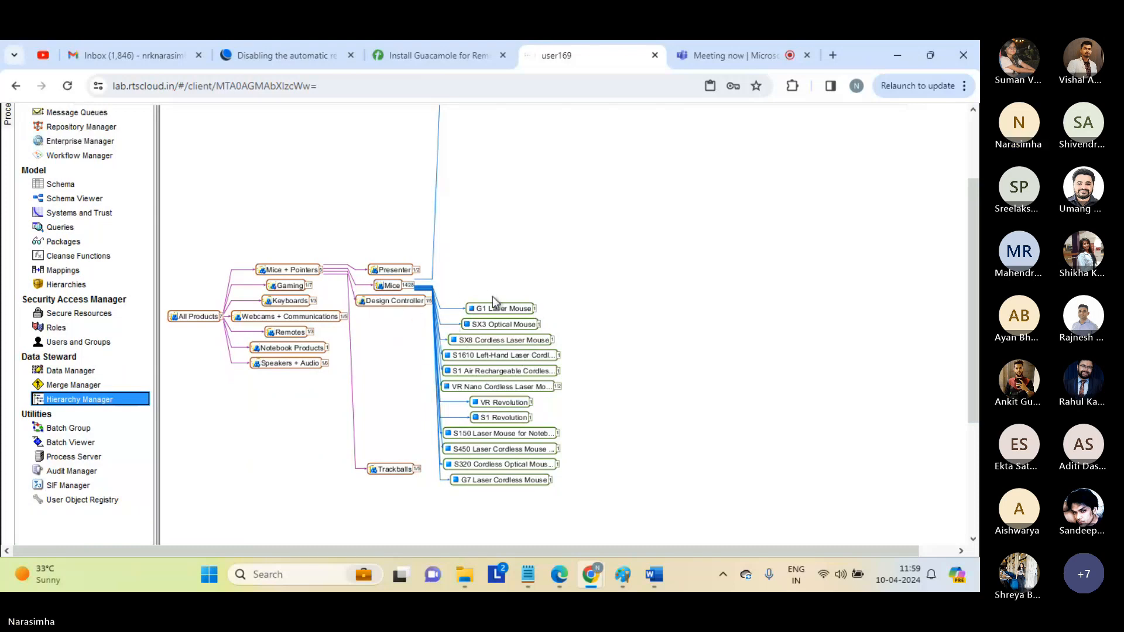
left_click(974, 134)
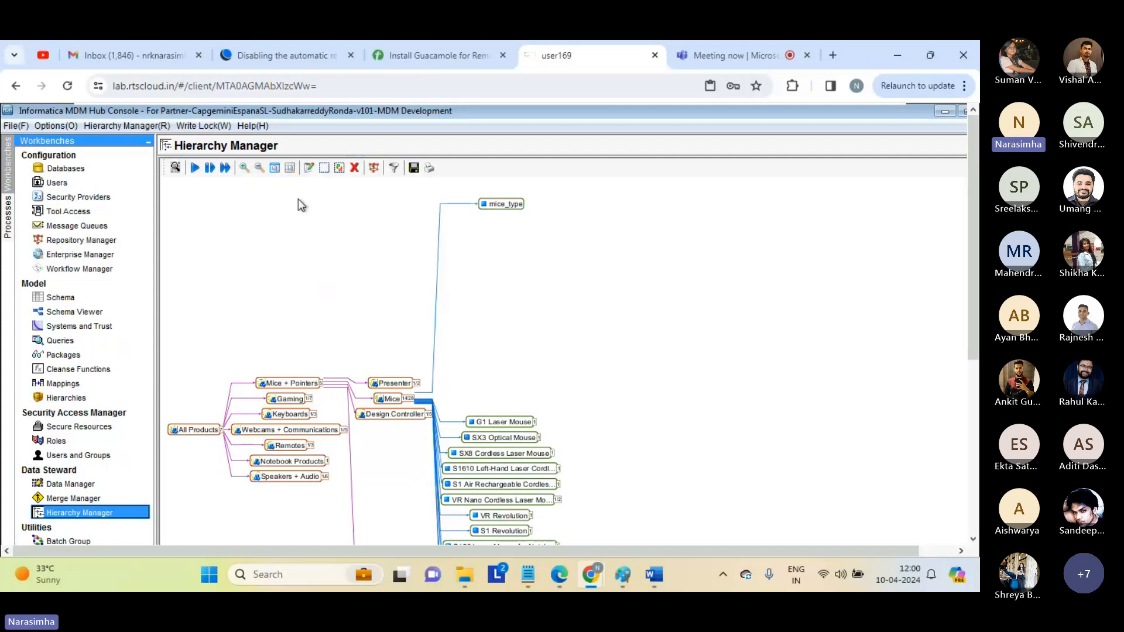
left_click(128, 127)
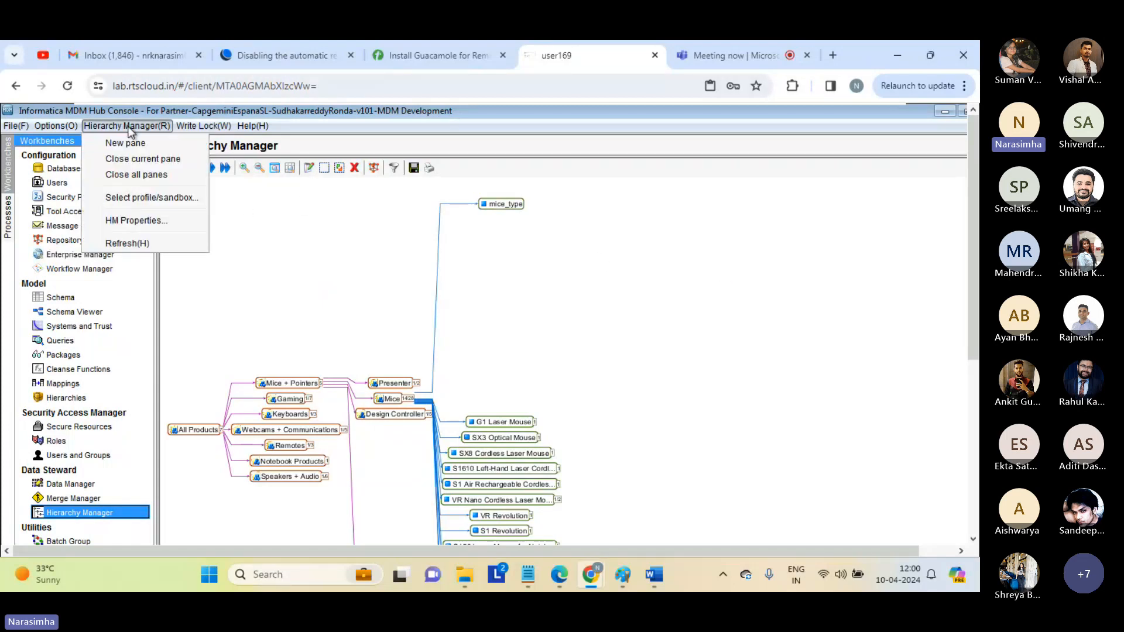
left_click(135, 221)
left_click_drag(499, 258, 416, 175)
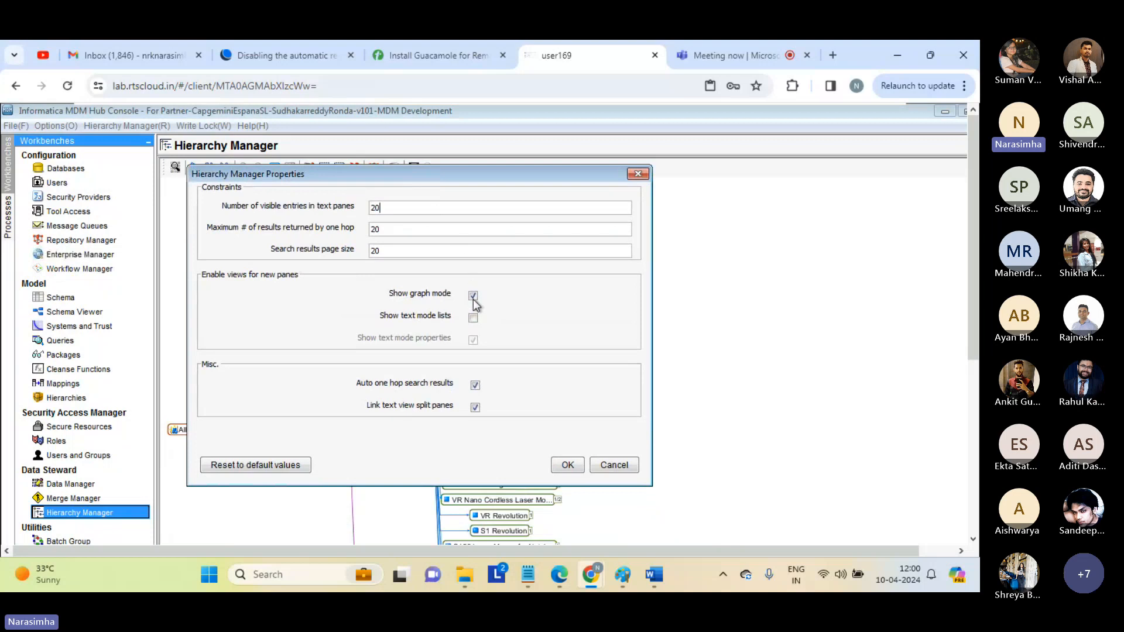
left_click(473, 318)
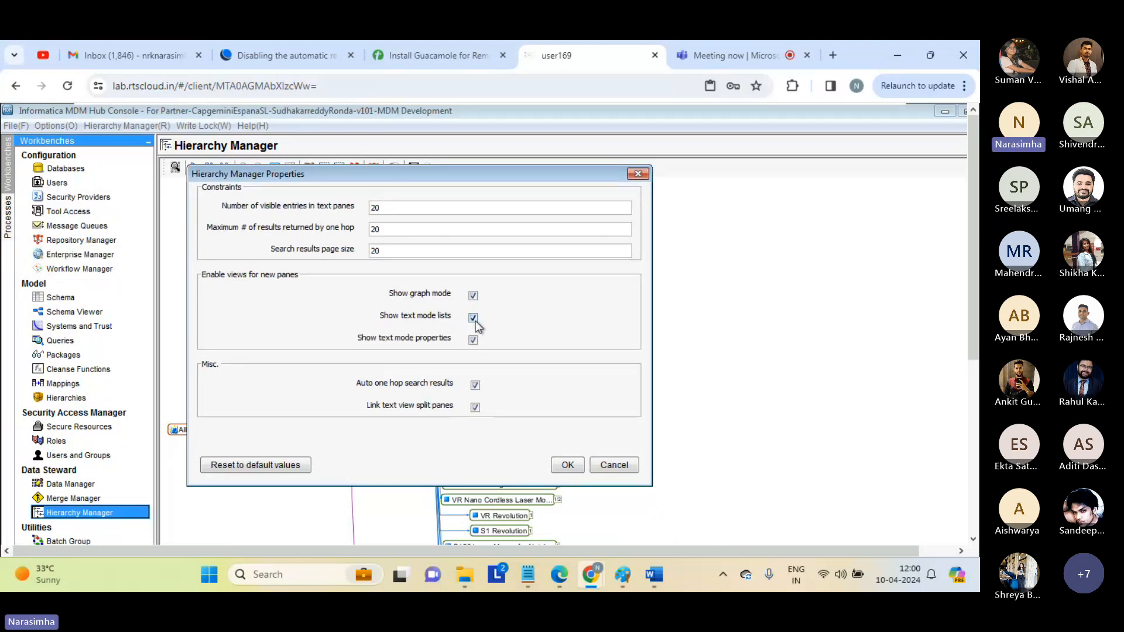
left_click(473, 295)
left_click(567, 465)
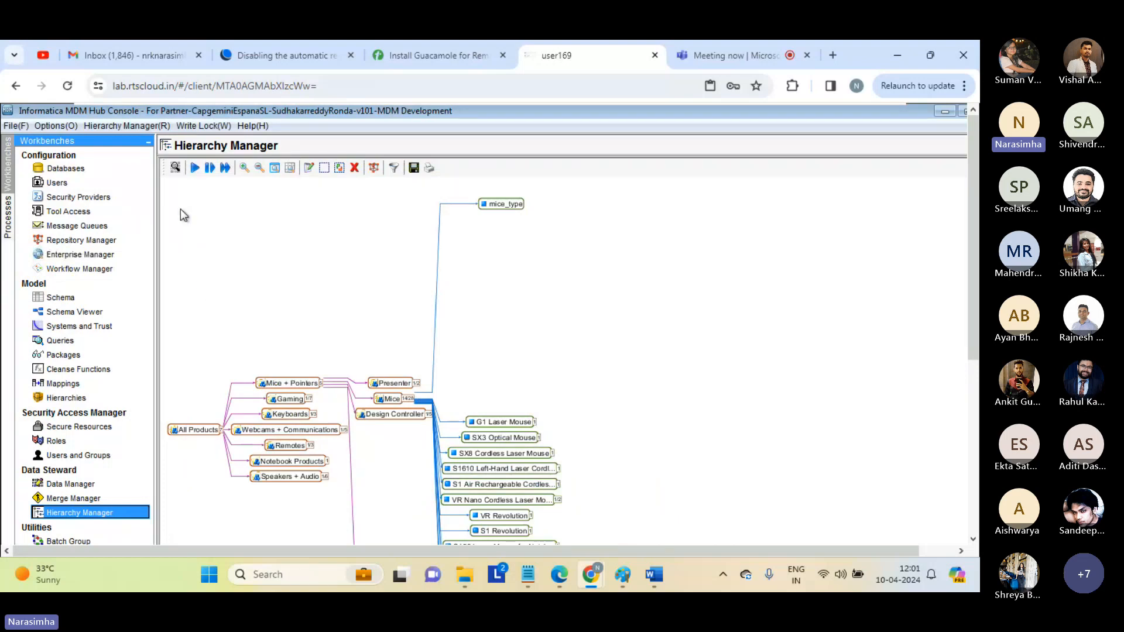
Open a new Hierarchy Manager pane and load the TrackMan Wheel product into its entity list through a search.
left_click(136, 129)
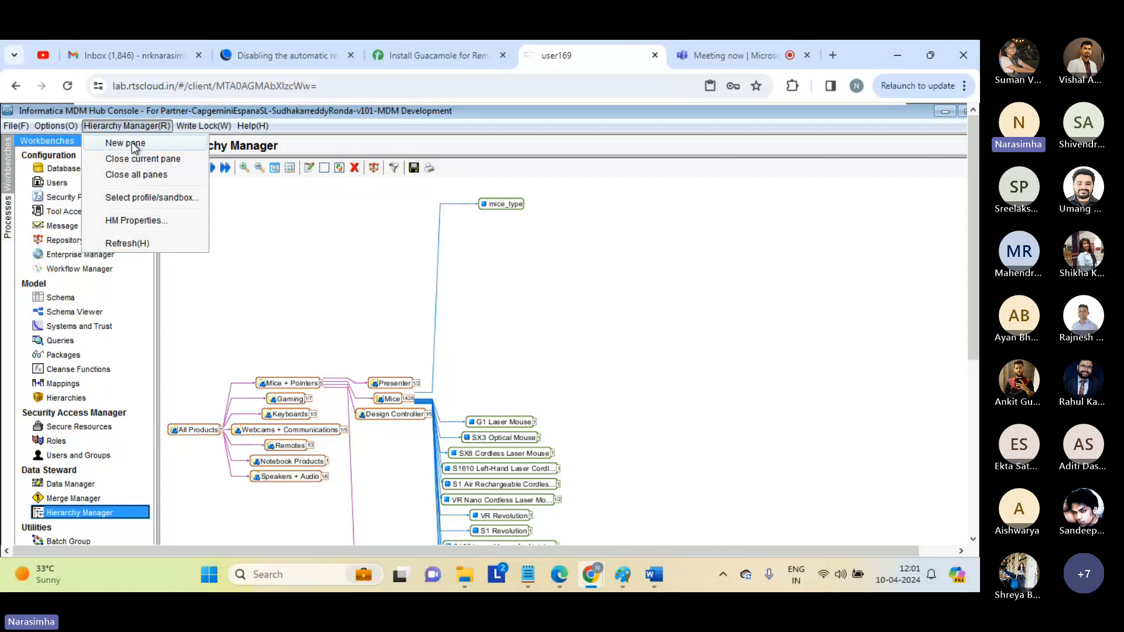
left_click(135, 145)
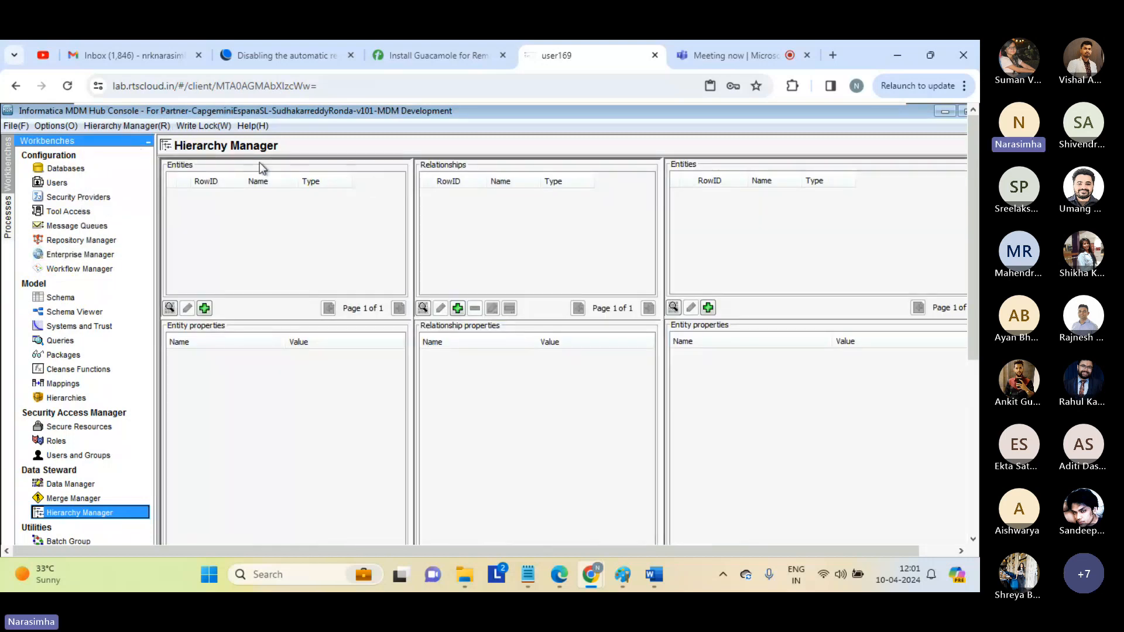
left_click(127, 126)
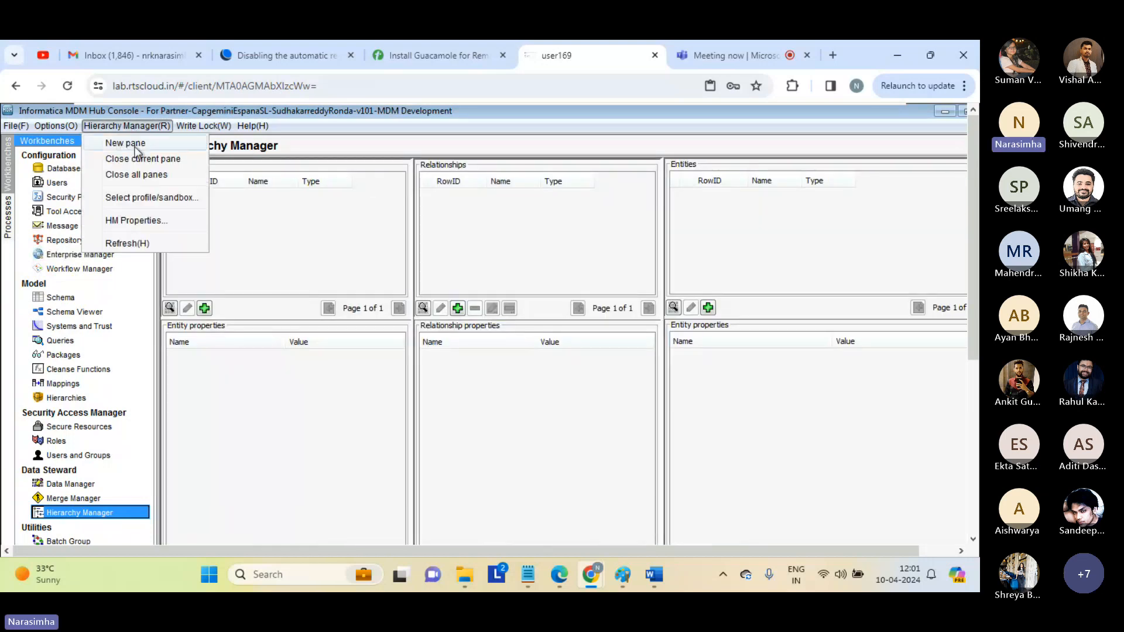
left_click(270, 222)
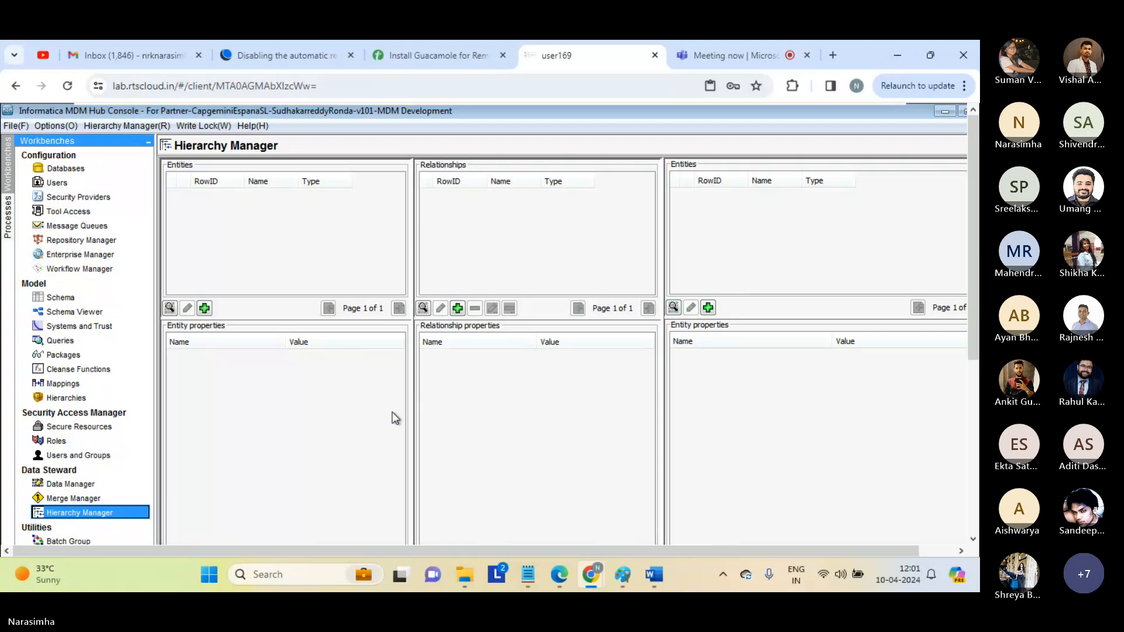
left_click(170, 308)
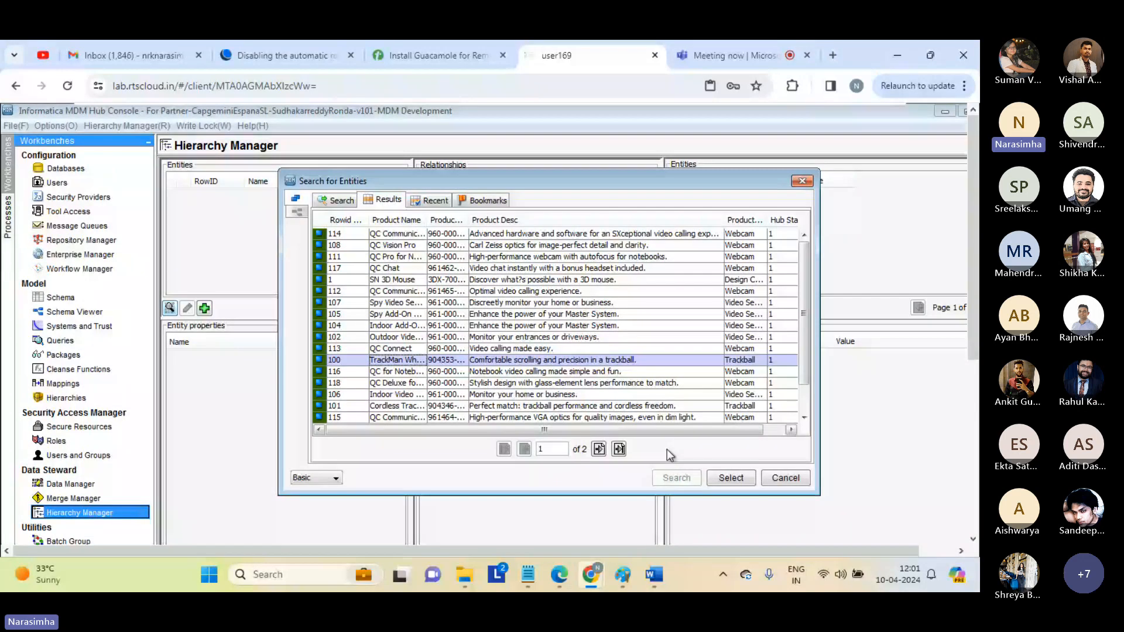
key("Return")
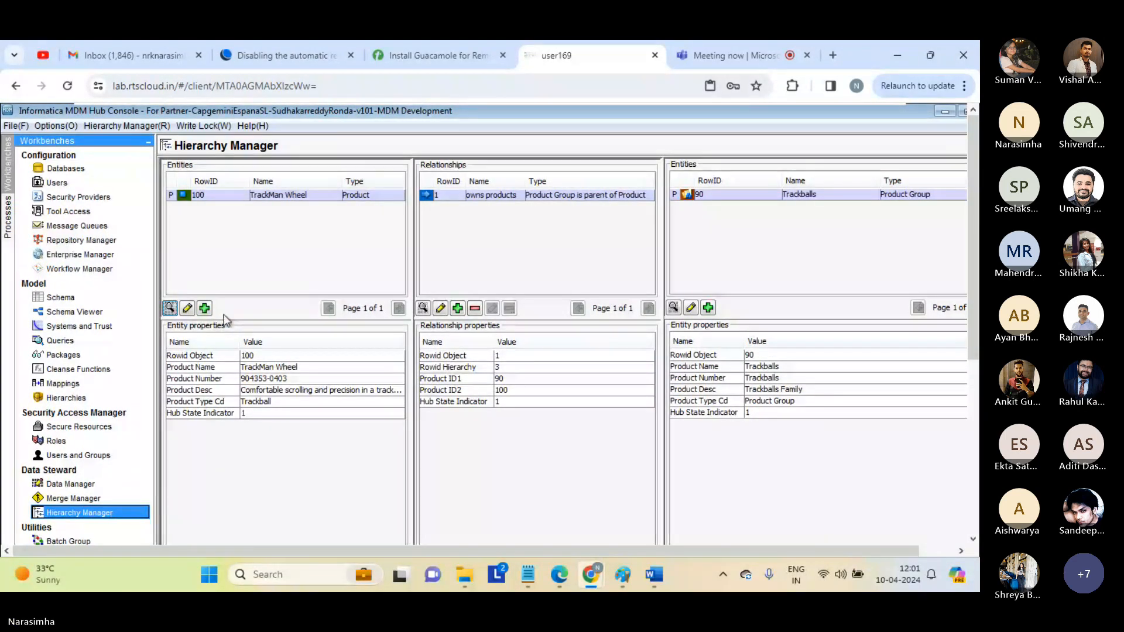
left_click(187, 308)
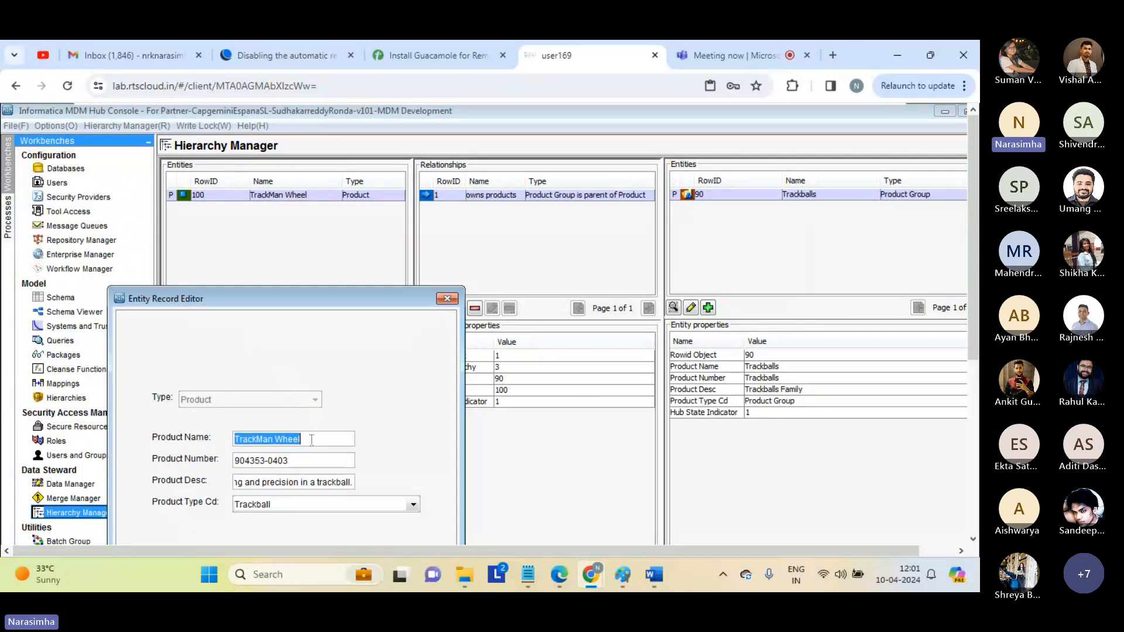
left_click(311, 457)
left_click(311, 457)
type("1")
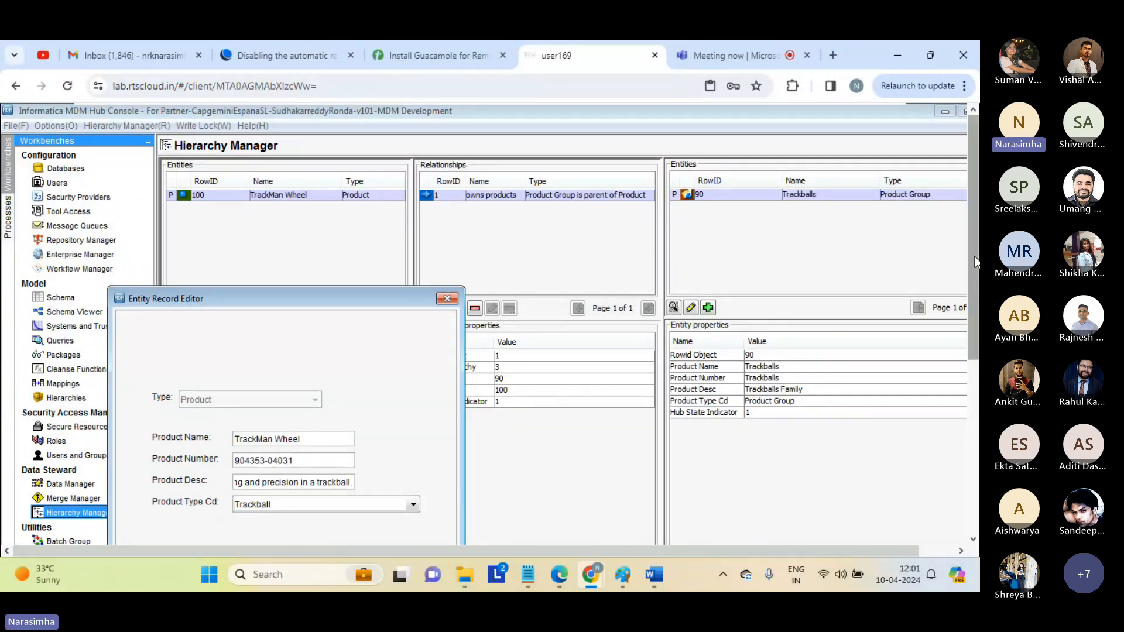
scroll(586, 369, "down", 3)
left_click(209, 444)
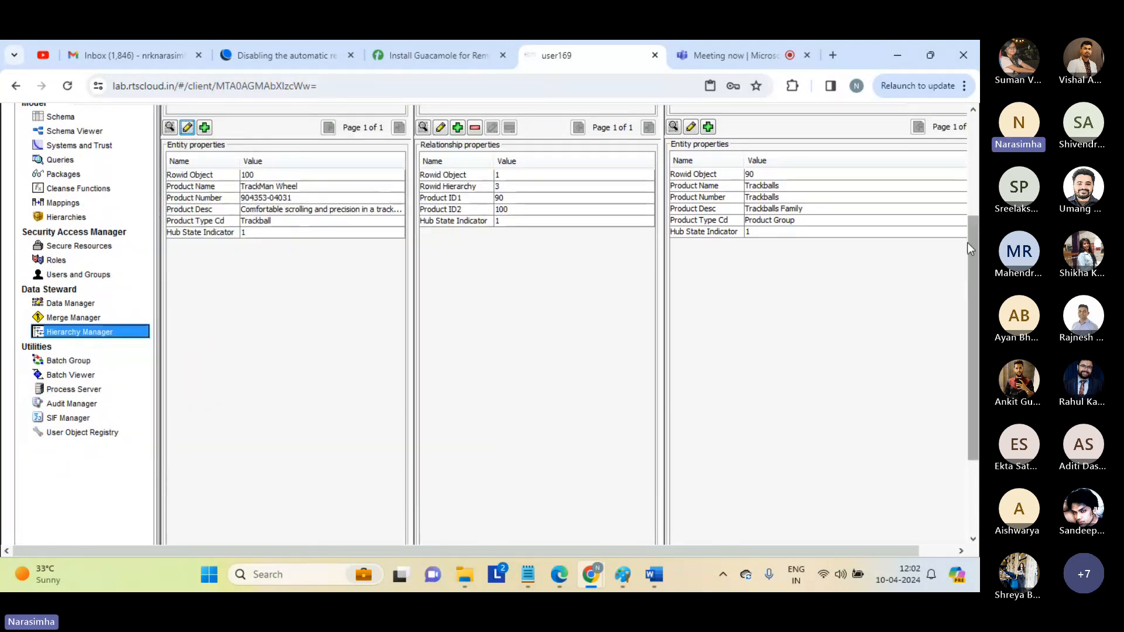
View the entity types offered for a new entity record, closing the editor without adding one.
left_click_drag(967, 242, 965, 140)
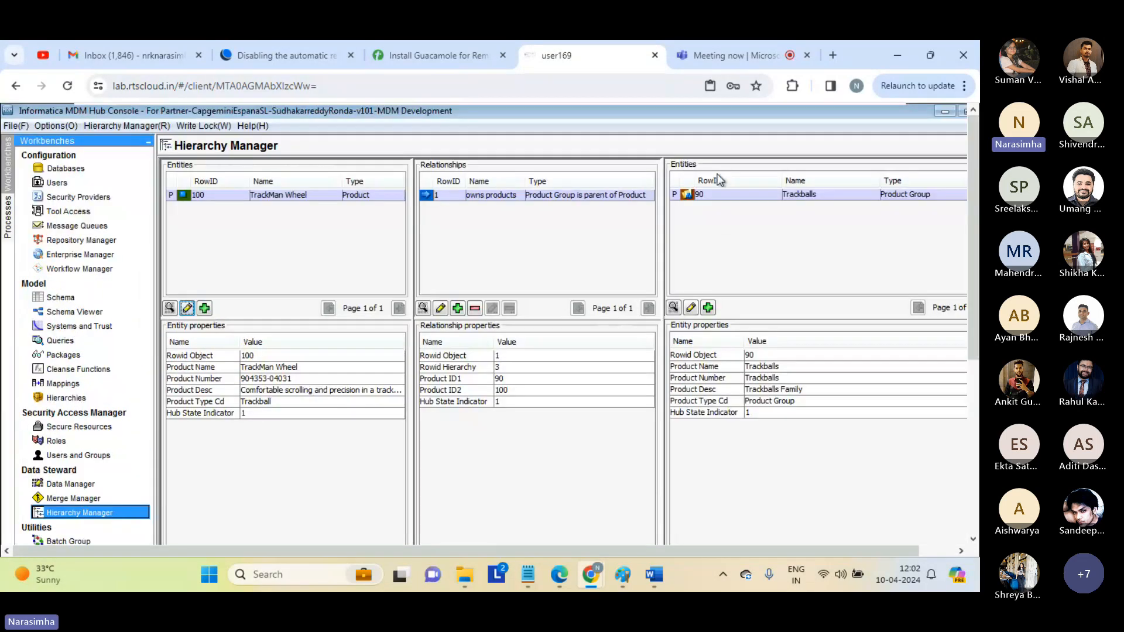
left_click(204, 309)
left_click(310, 389)
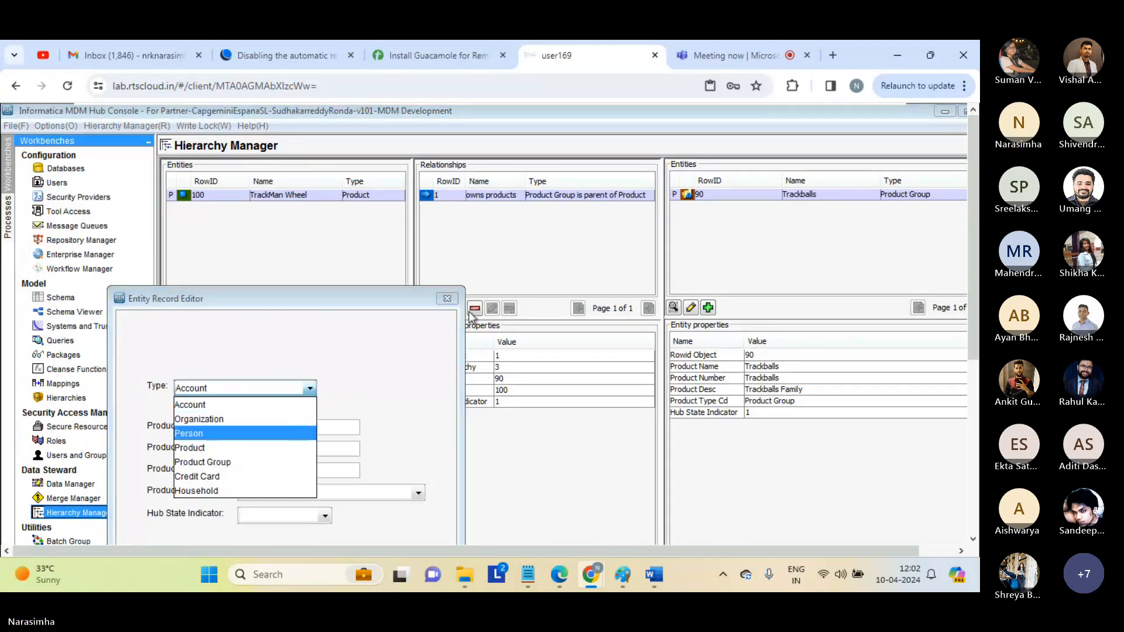
left_click(447, 300)
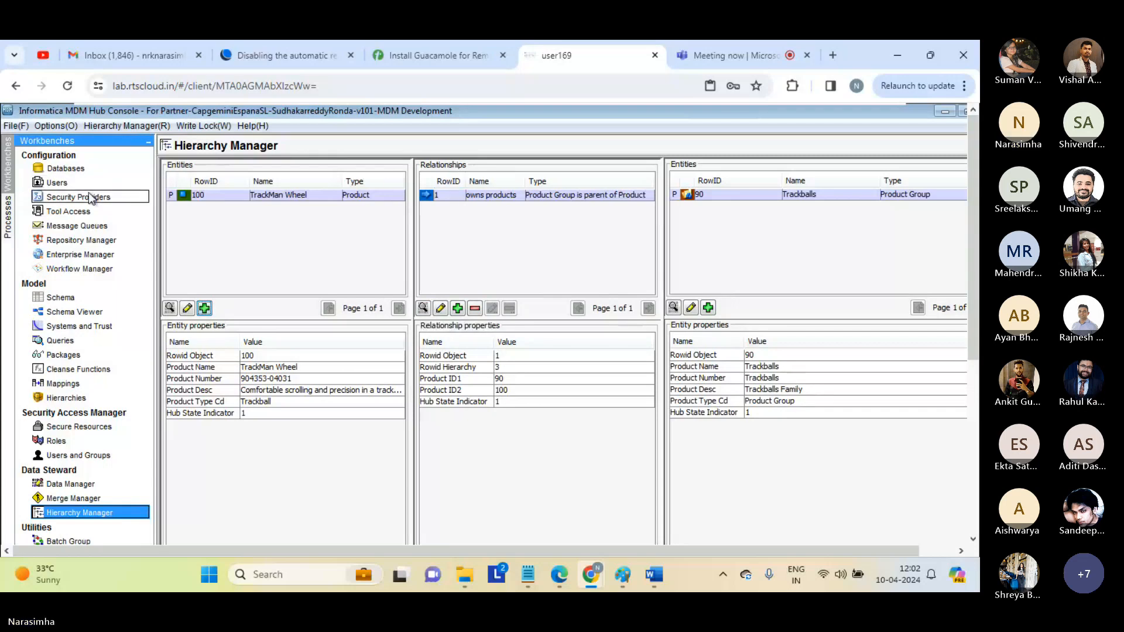
Open the Schema tool and widen the base objects tree to read the full object names.
left_click(66, 298)
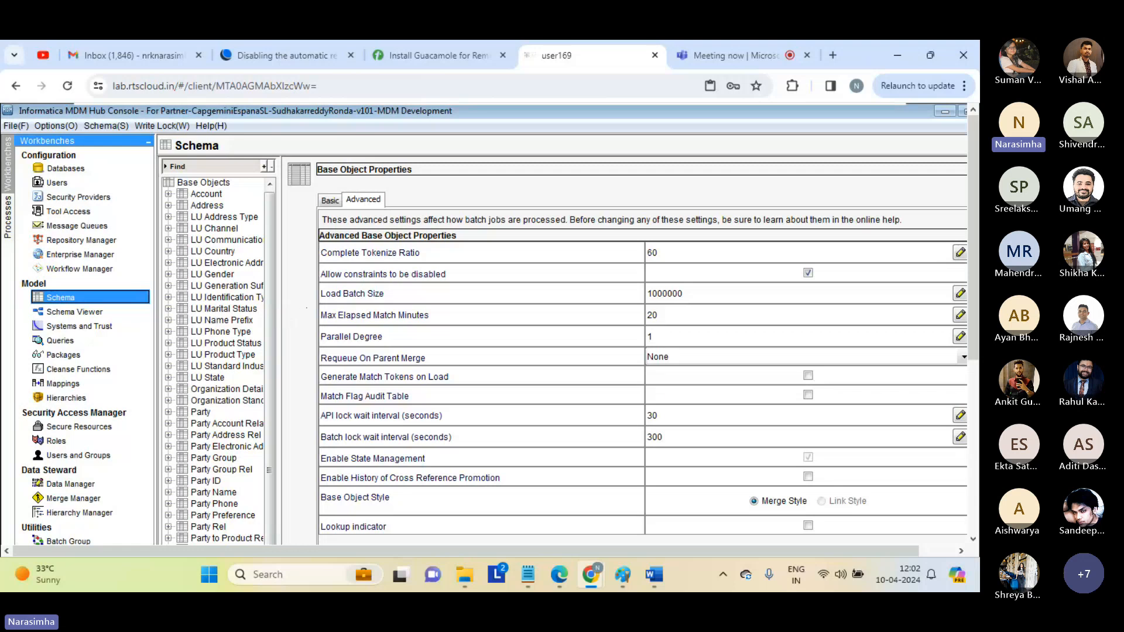
left_click_drag(282, 314, 371, 302)
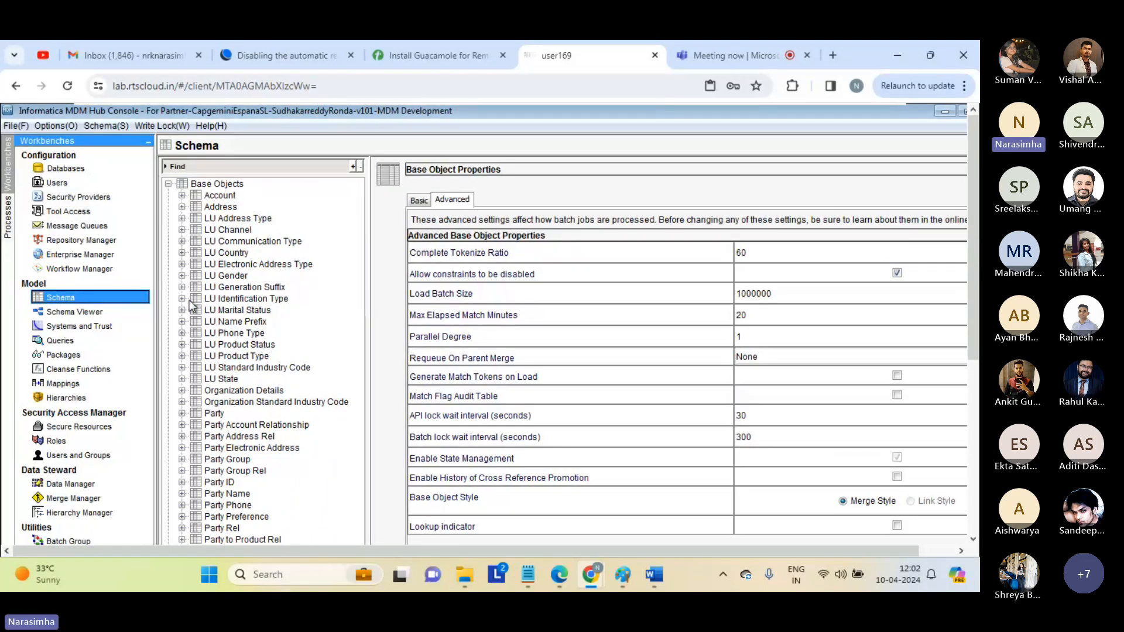
Open the Hierarchies tool and view the creation options offered for Entity Objects, dismissing them without choosing one.
left_click(62, 398)
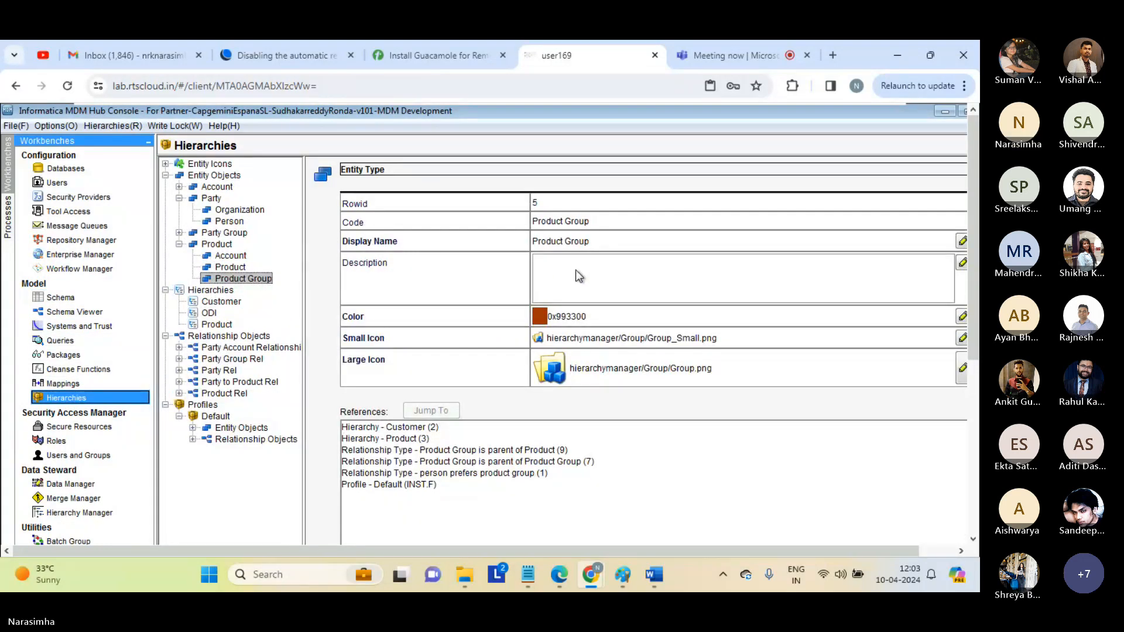
left_click(589, 276)
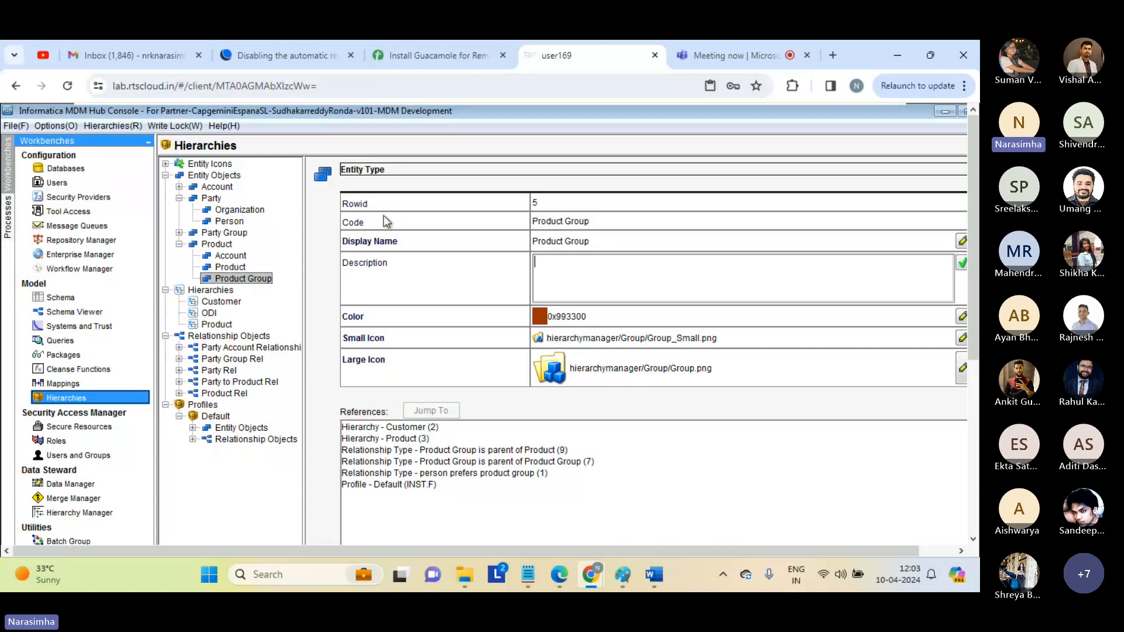
left_click(222, 176)
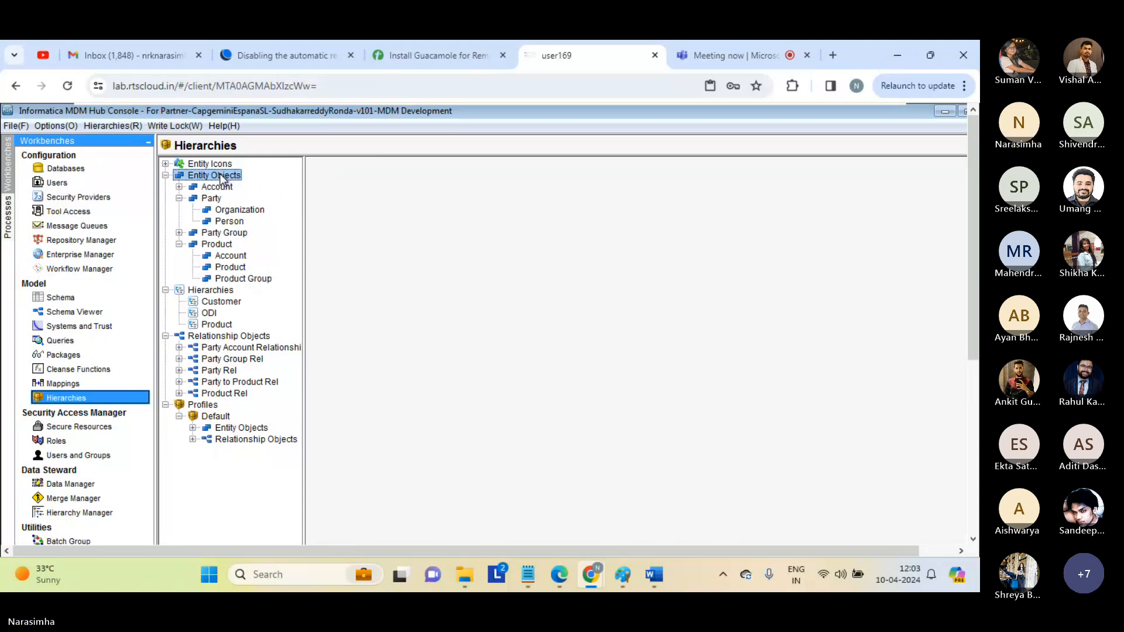
right_click(221, 176)
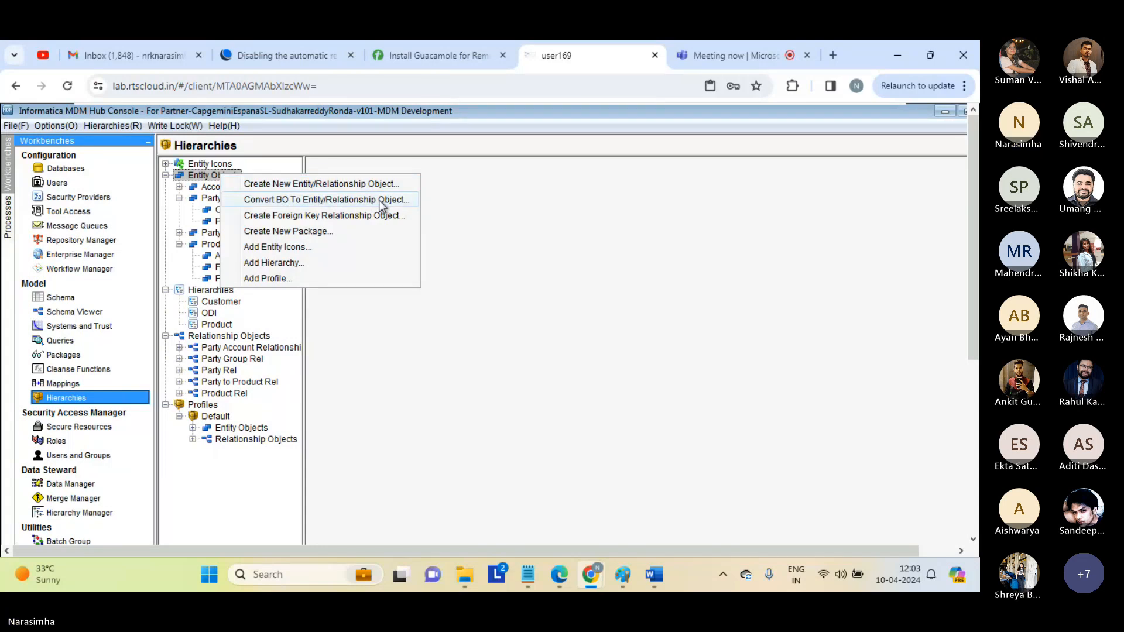
left_click(533, 279)
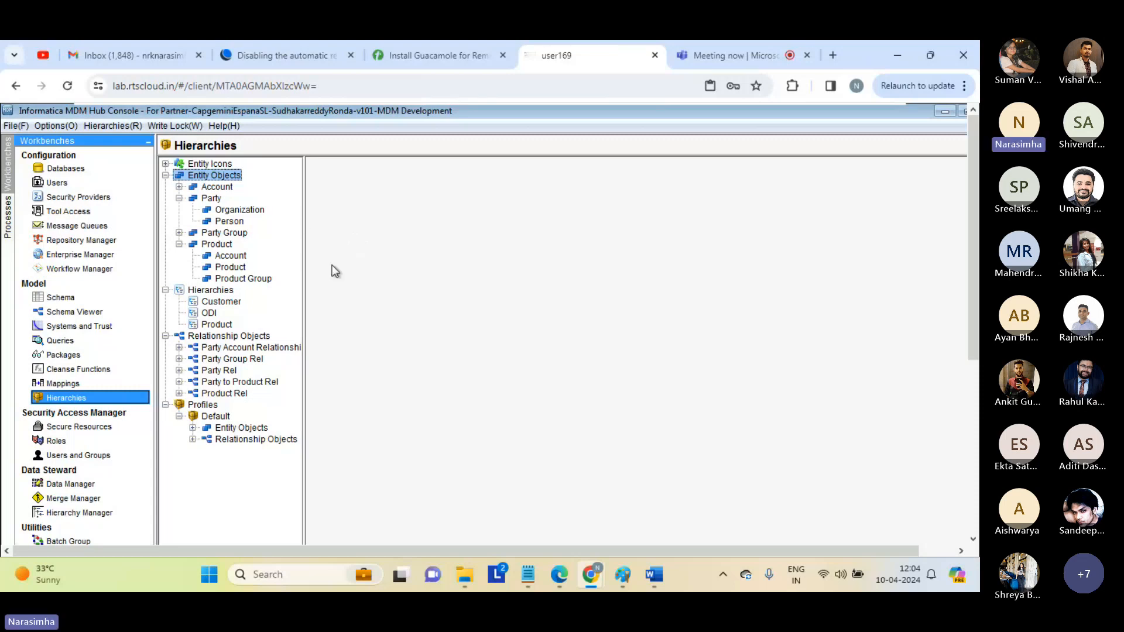
Switch to the day_1_2 notes in Notepad and insert several blank lines at the very start of the text.
mouse_move(527, 574)
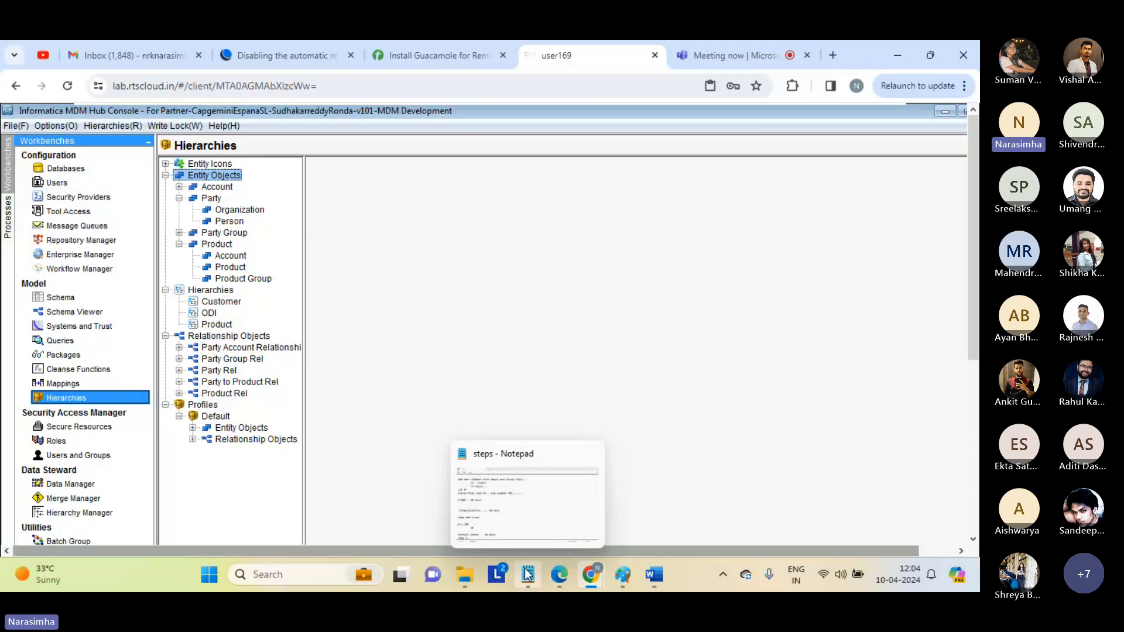
left_click(562, 517)
left_click(255, 52)
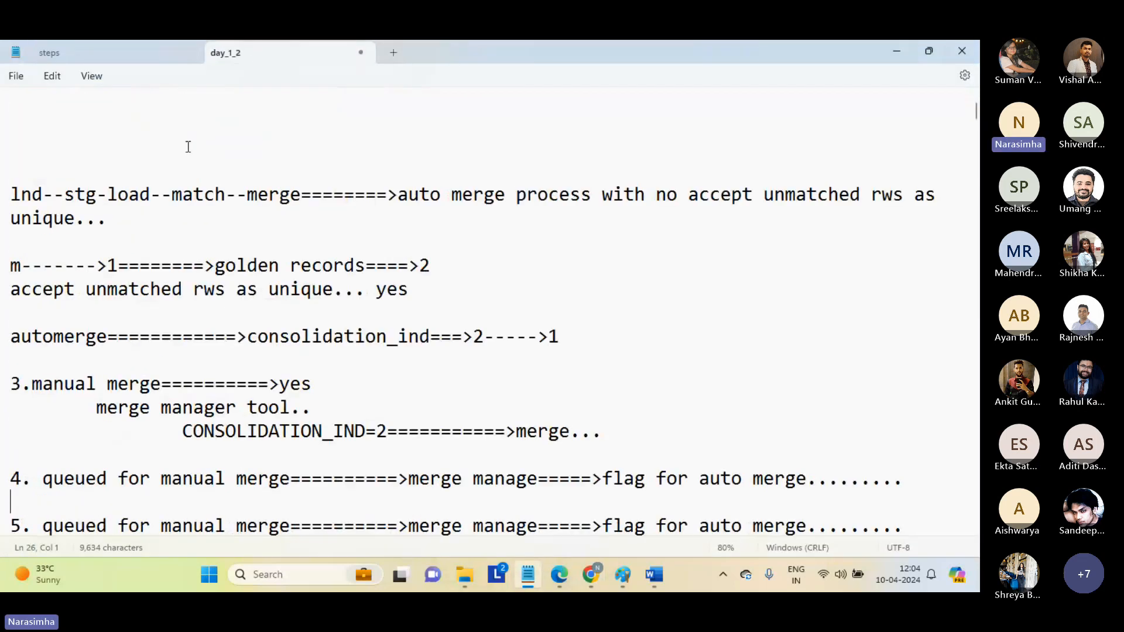
key("ctrl+Home")
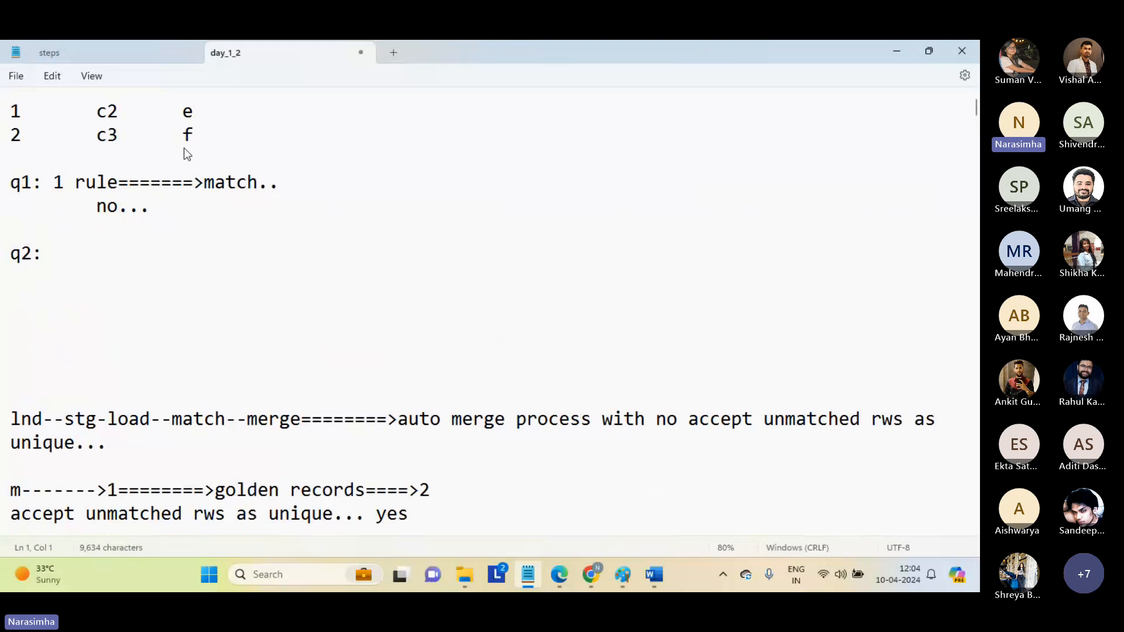
key("Return")
key("Return")
key("Return")
key("ctrl+Home")
key("Return")
key("Return")
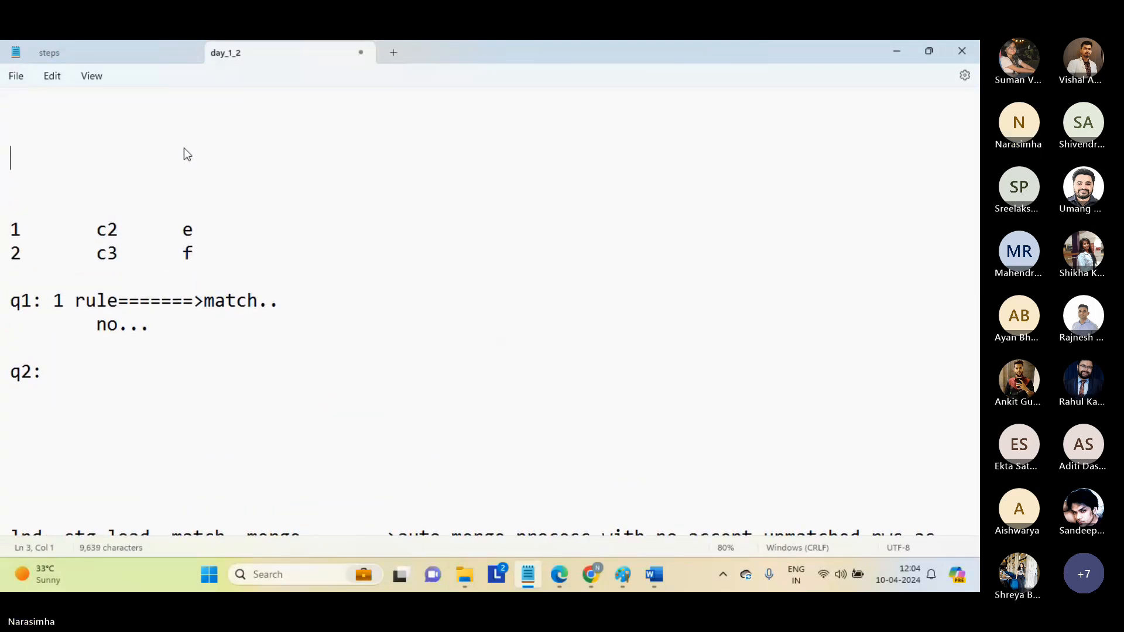
key("Up")
key("Up")
Write the lines "create entity e1" and "create entity e2" at the start of the notes.
type("create e")
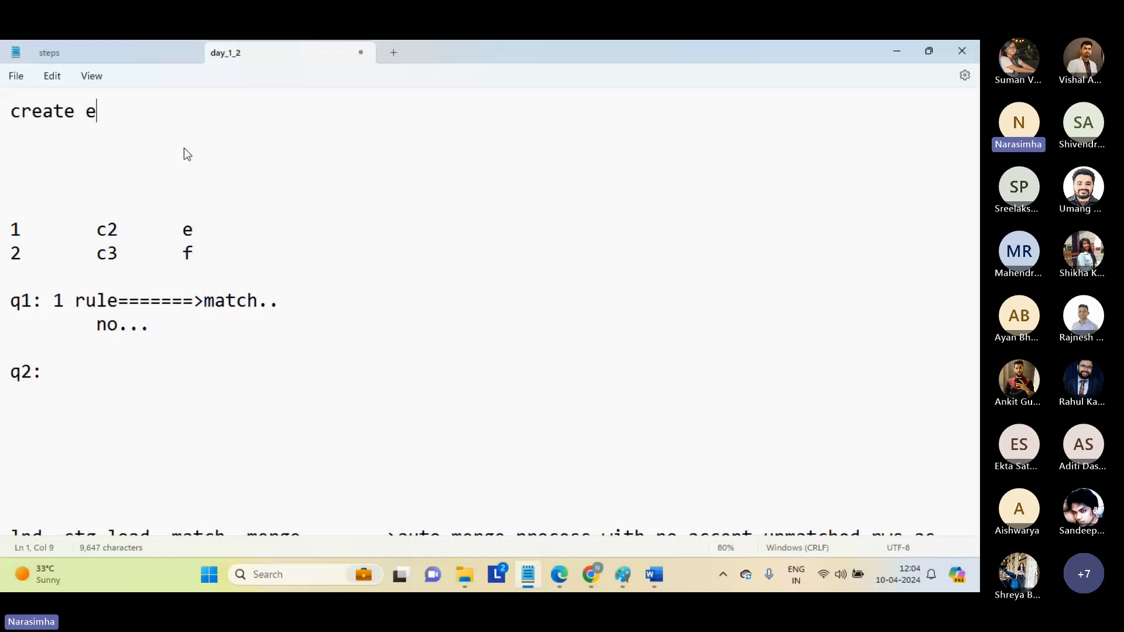
type("ntity ")
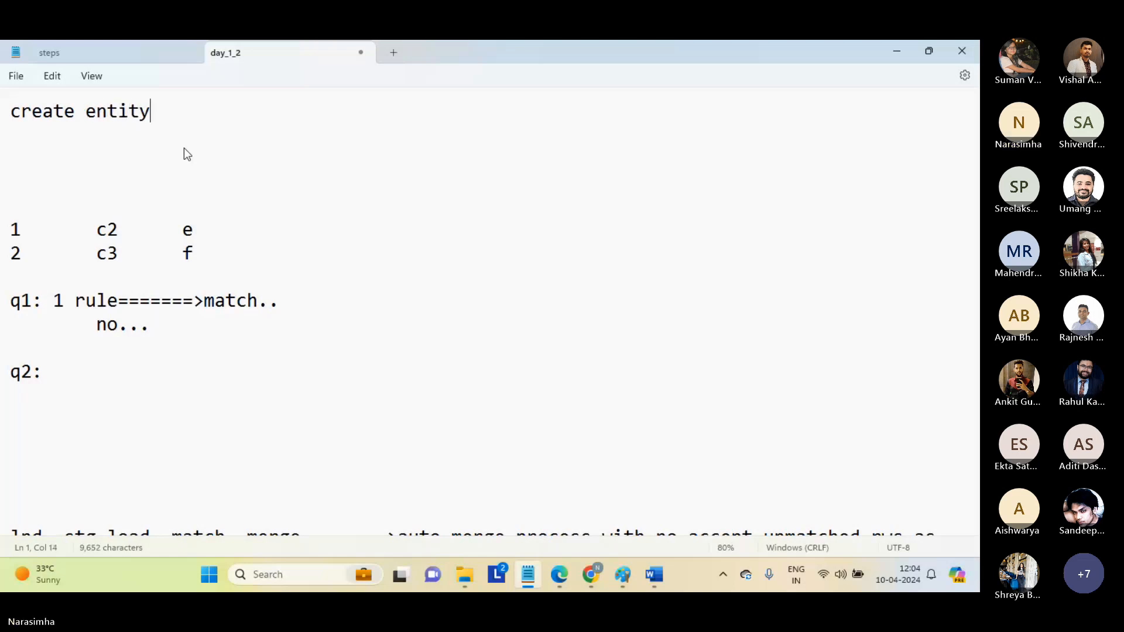
type("e1")
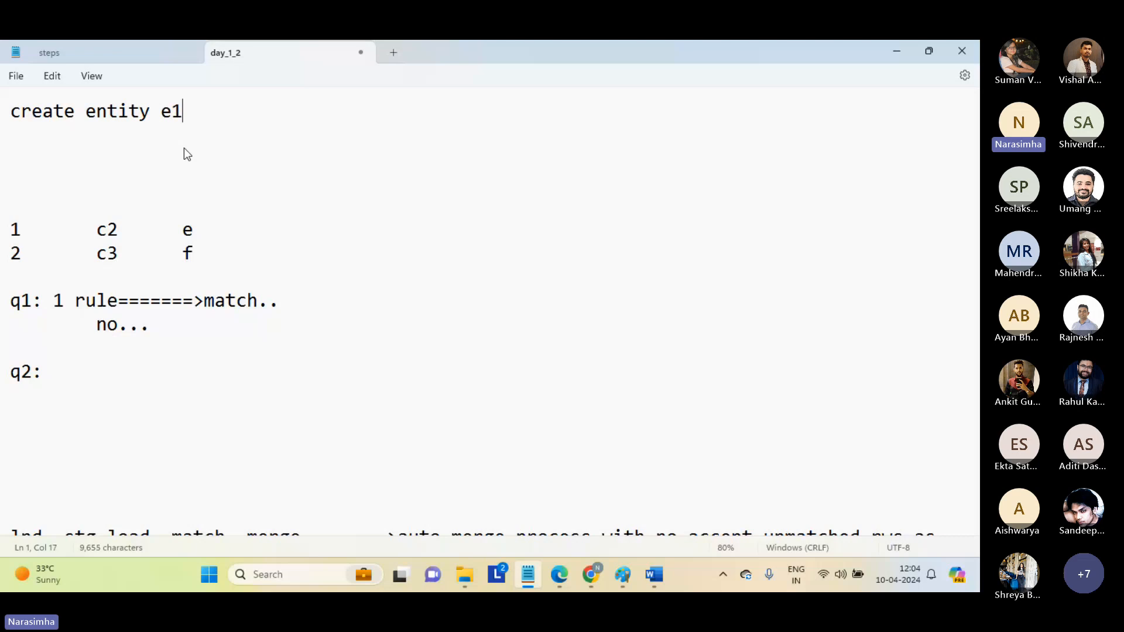
key("Return")
key("shift+Up")
key("ctrl+c")
key("ctrl+v")
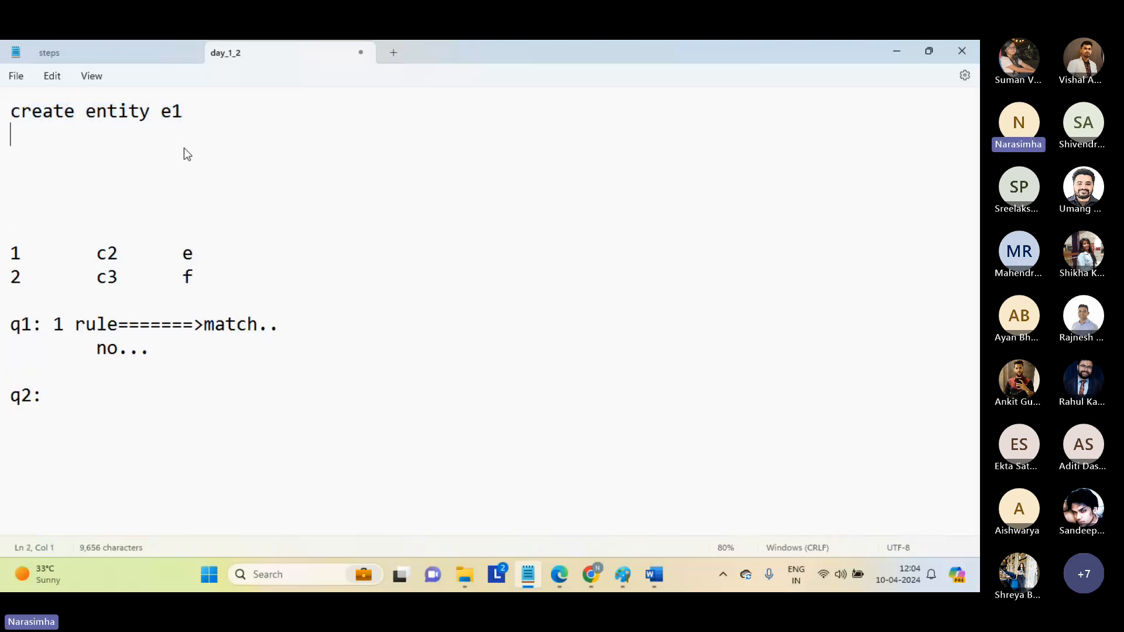
key("ctrl+v")
key("Left")
key("shift+Left")
type("2")
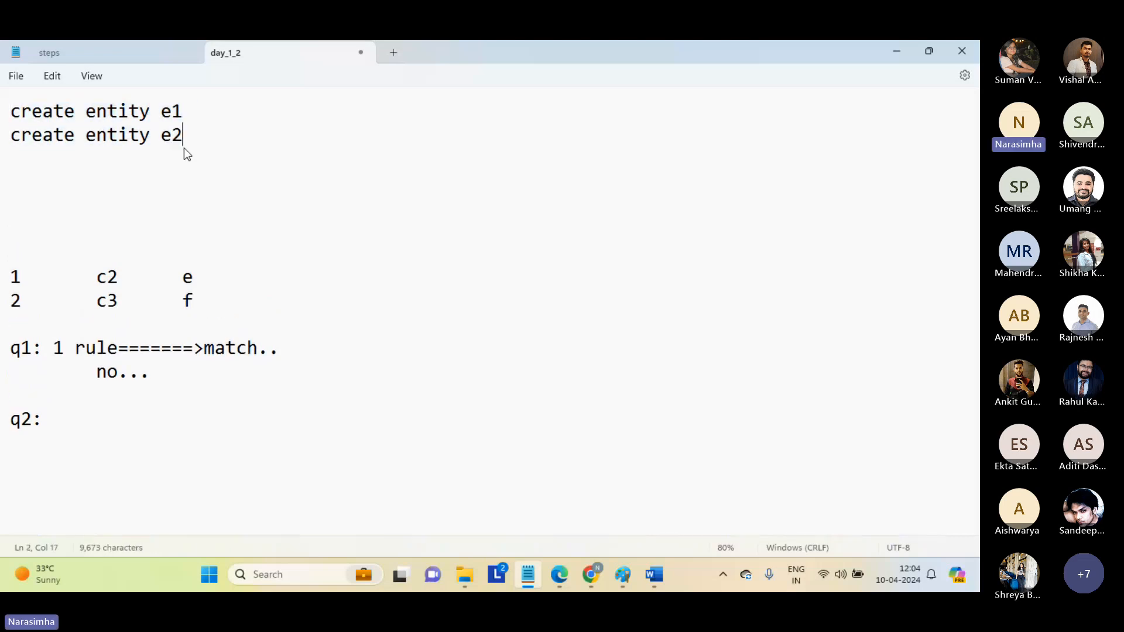
Add an indented line "add entity type et1" beneath "create entity e1", followed by a blank line.
key("Down")
key("Return")
key("Up")
key("Up")
key("Left")
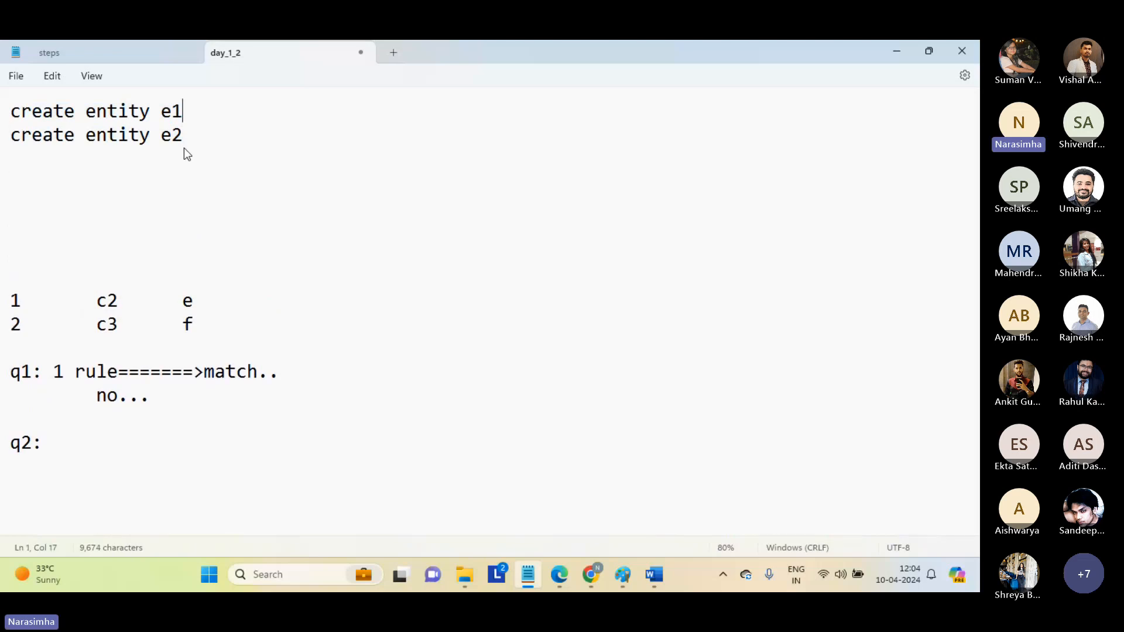
key("Return")
key("Tab")
type("ad")
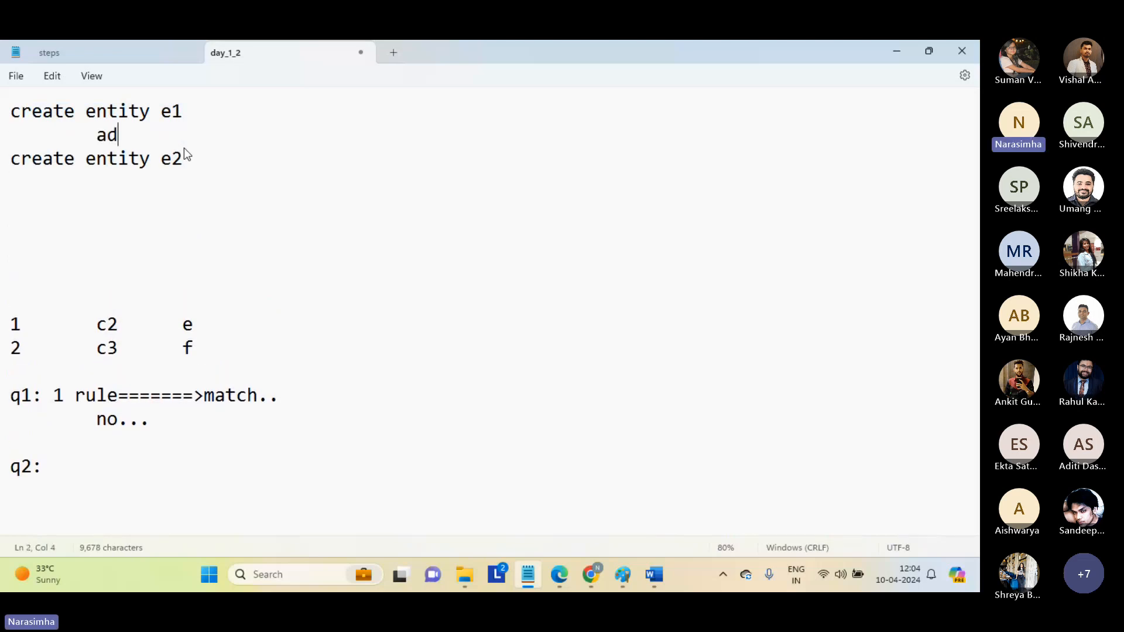
type("d entity tyooe")
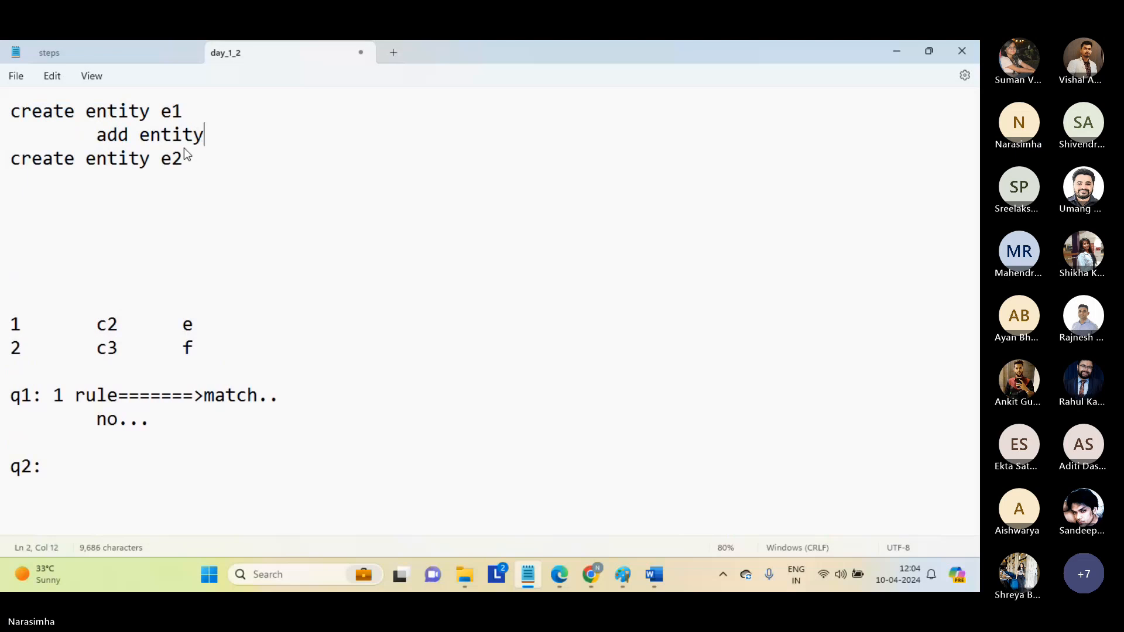
key("BackSpace")
key("BackSpace")
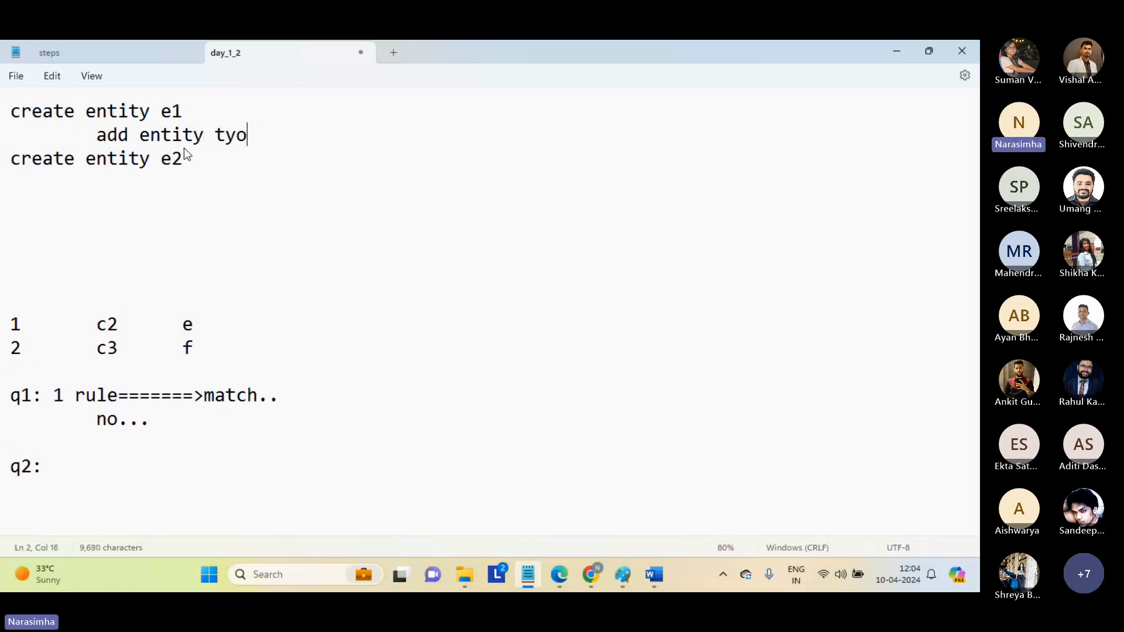
key("BackSpace")
type("pe et1")
key("Return")
Duplicate the entity type line beneath "create entity e2", change it to et2 and add blank lines after it.
key("Up")
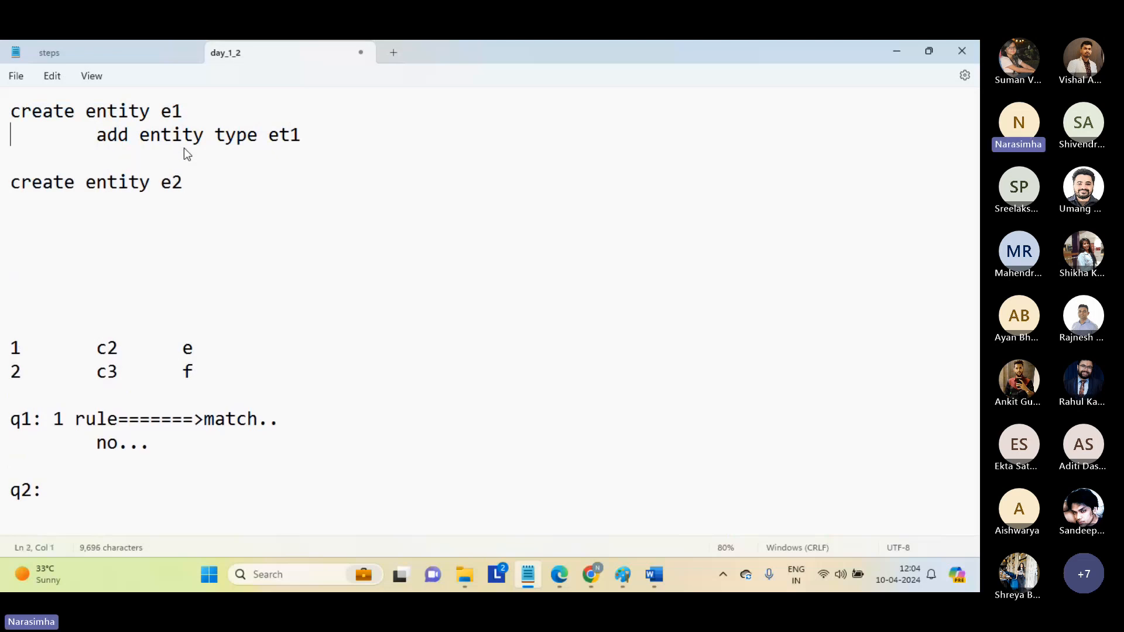
key("shift+Down")
key("ctrl+c")
key("Down")
key("Down")
key("ctrl+v")
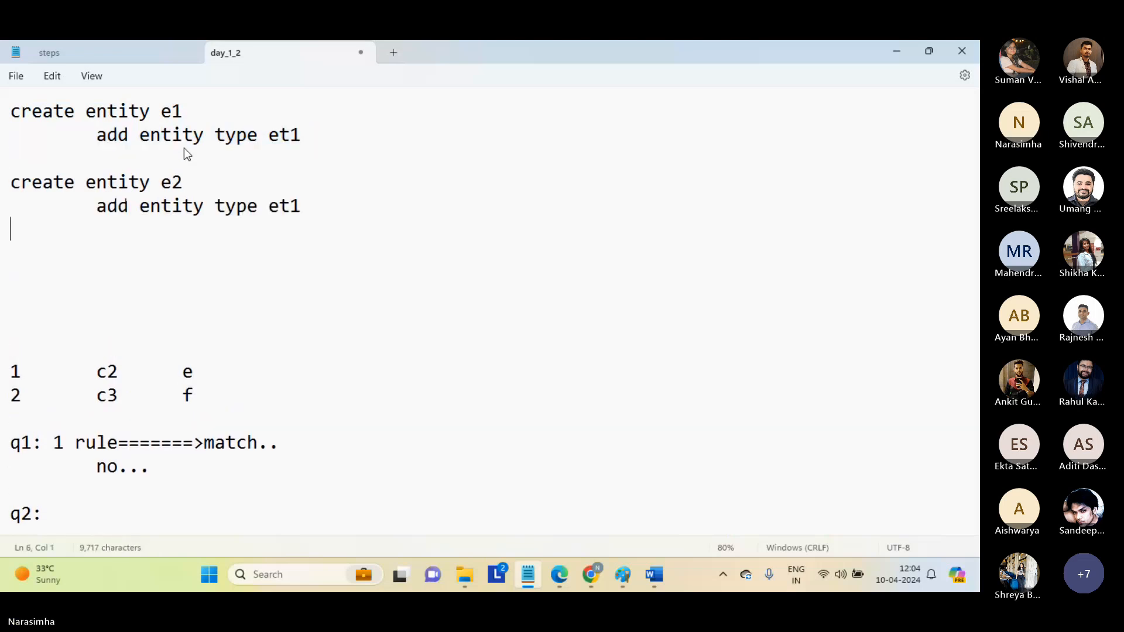
key("Left")
key("Left")
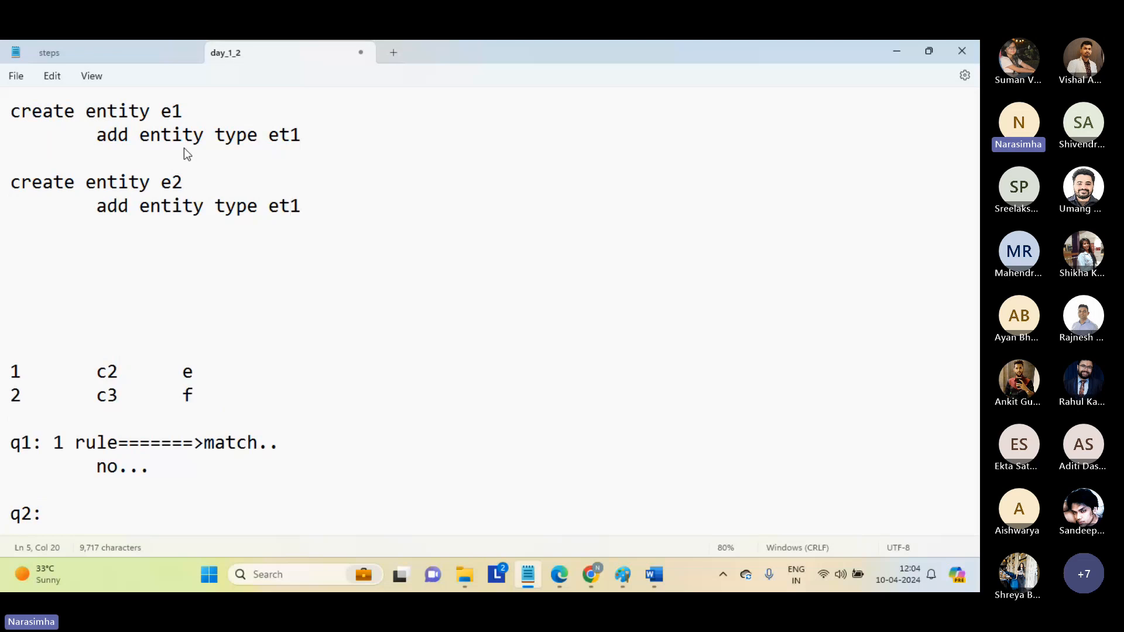
key("shift+Right")
type("2")
key("Return")
key("Return")
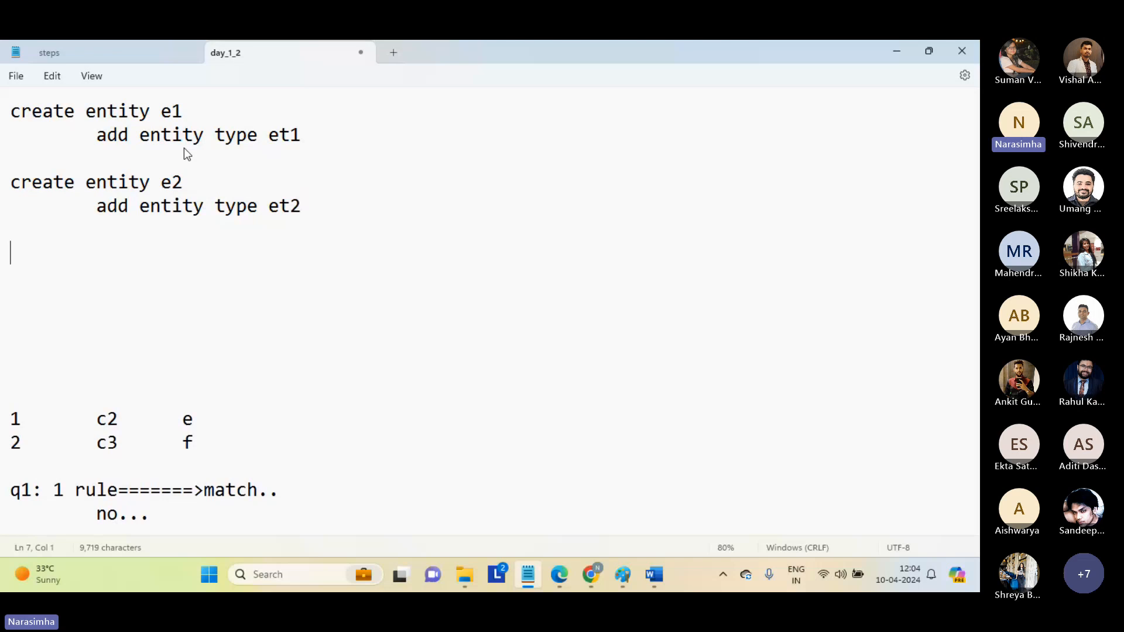
double_click(173, 186)
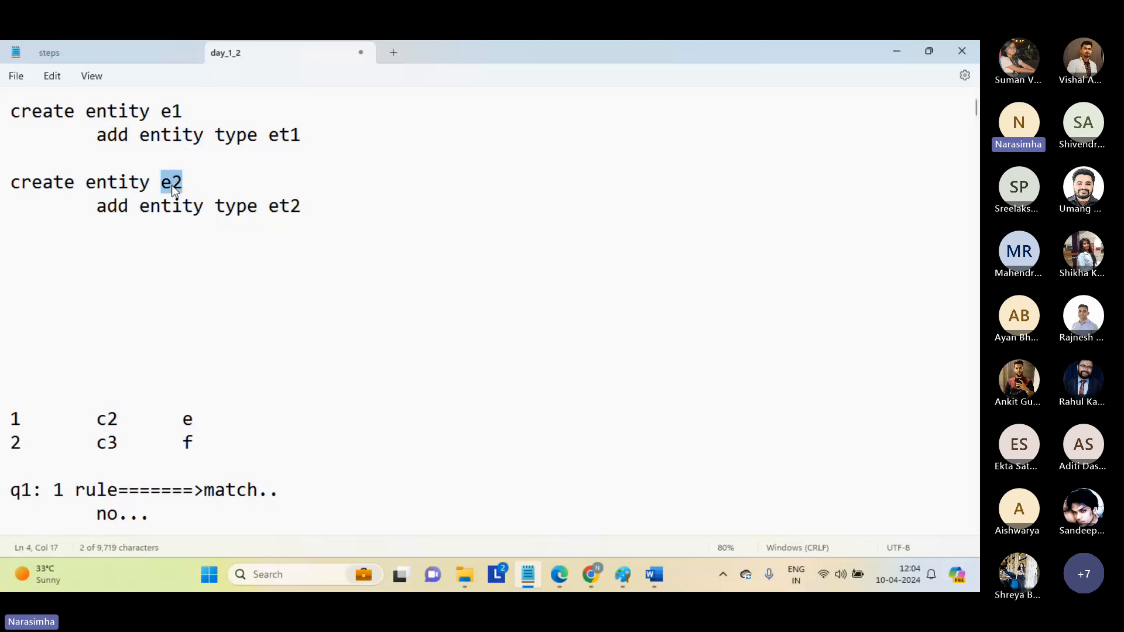
double_click(288, 205)
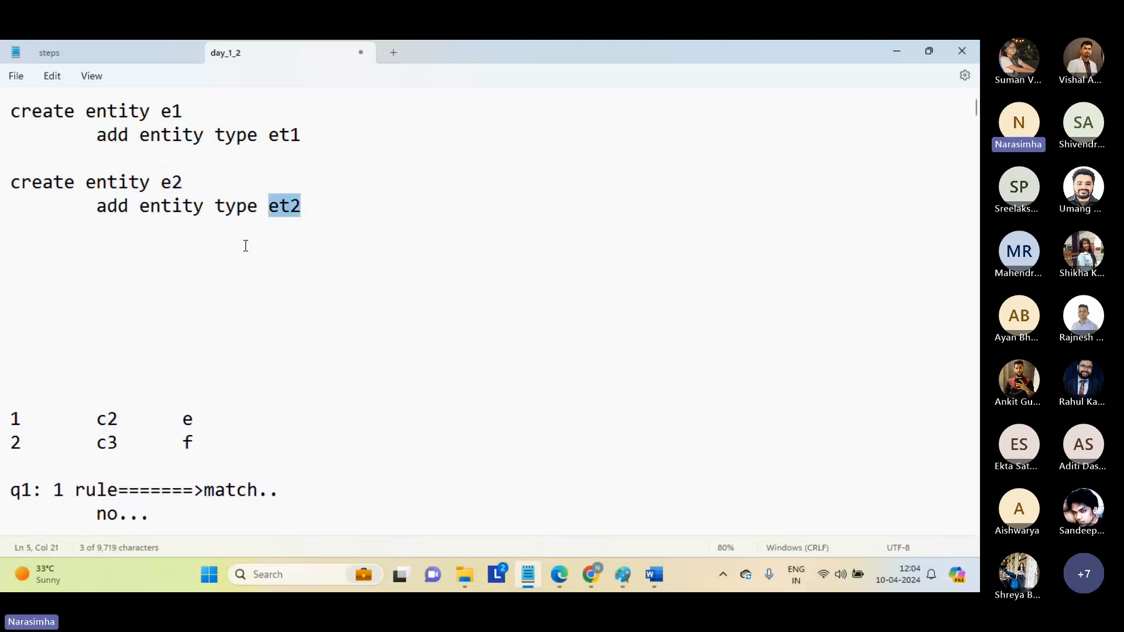
left_click(245, 246)
double_click(172, 186)
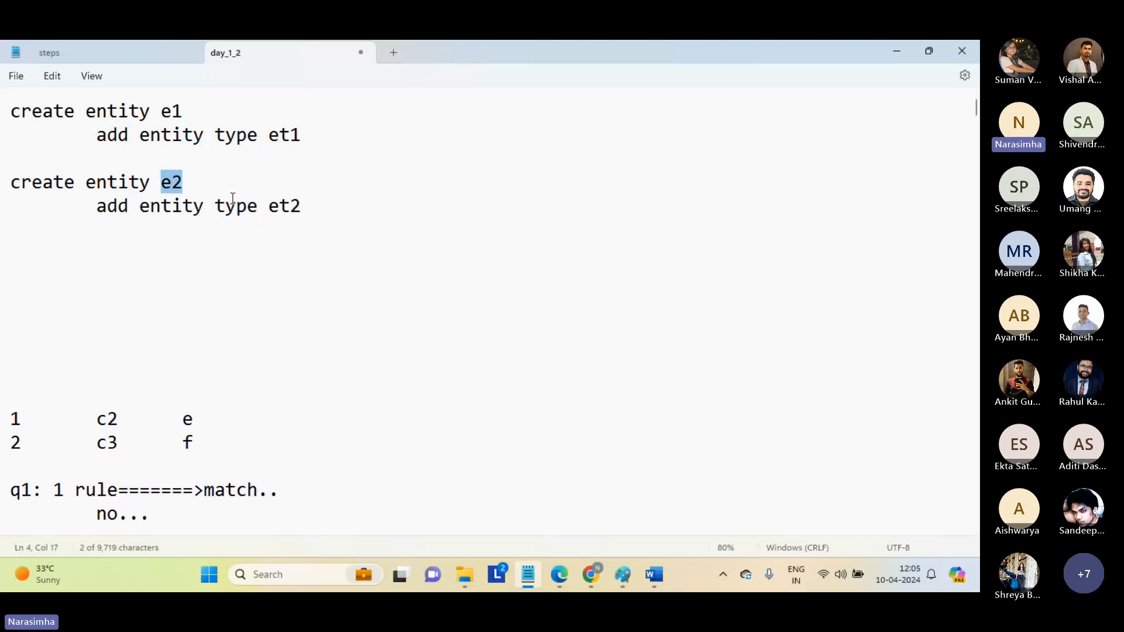
double_click(289, 205)
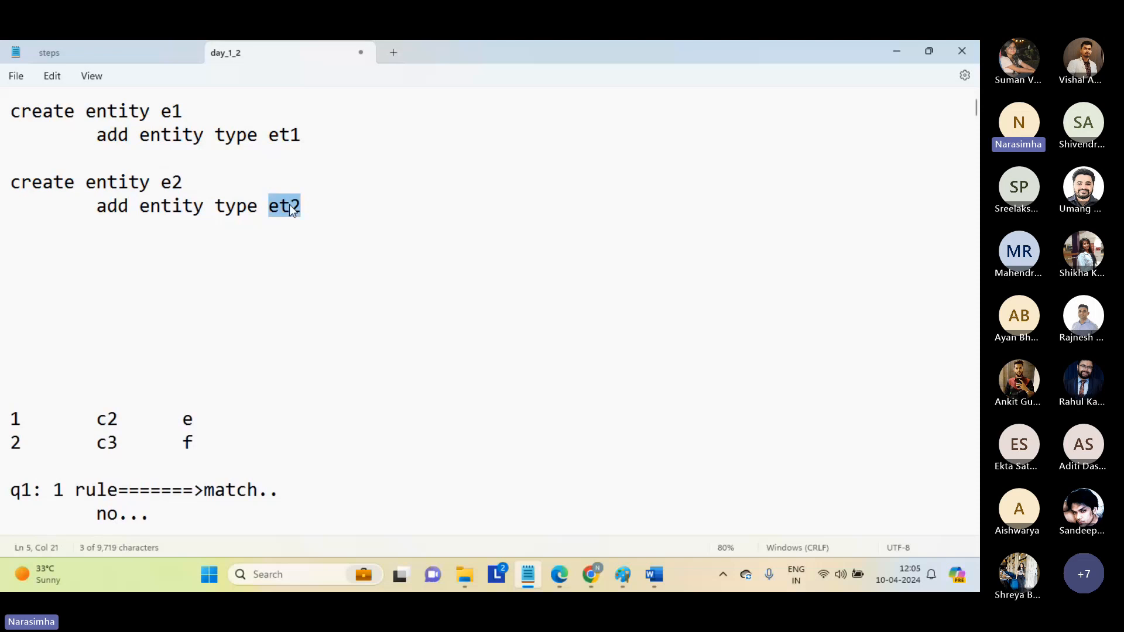
right_click(206, 259)
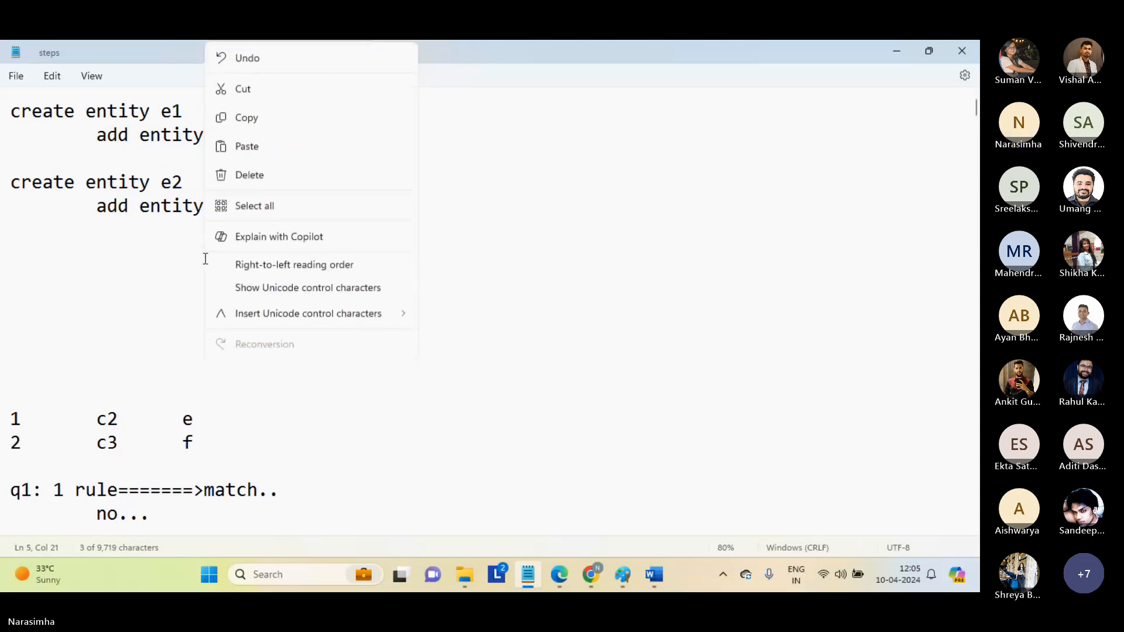
Below the e2 entry, write "create relationship" with an indented line "e1 and e2" under it, tab-spaced after e1.
left_click(158, 258)
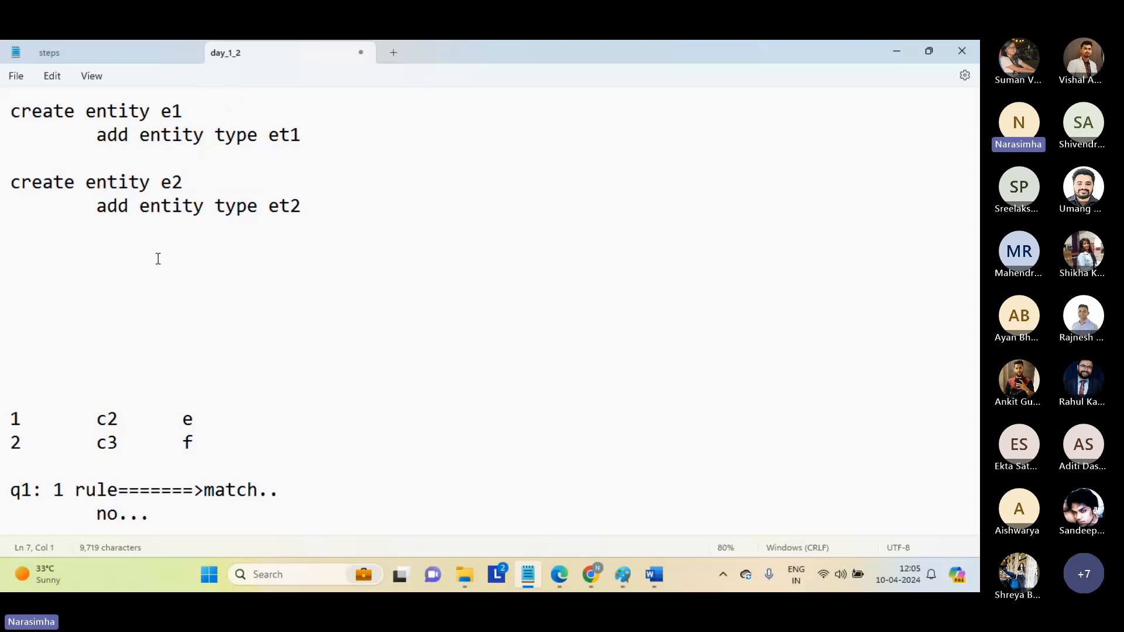
type("create rel")
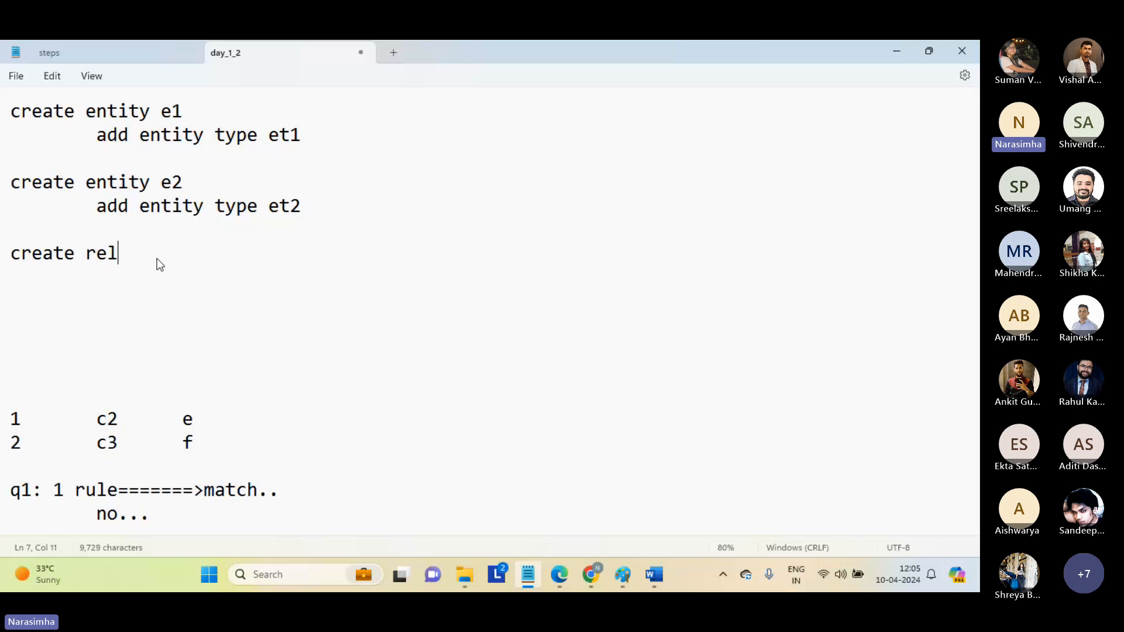
type("ationship")
key("Return")
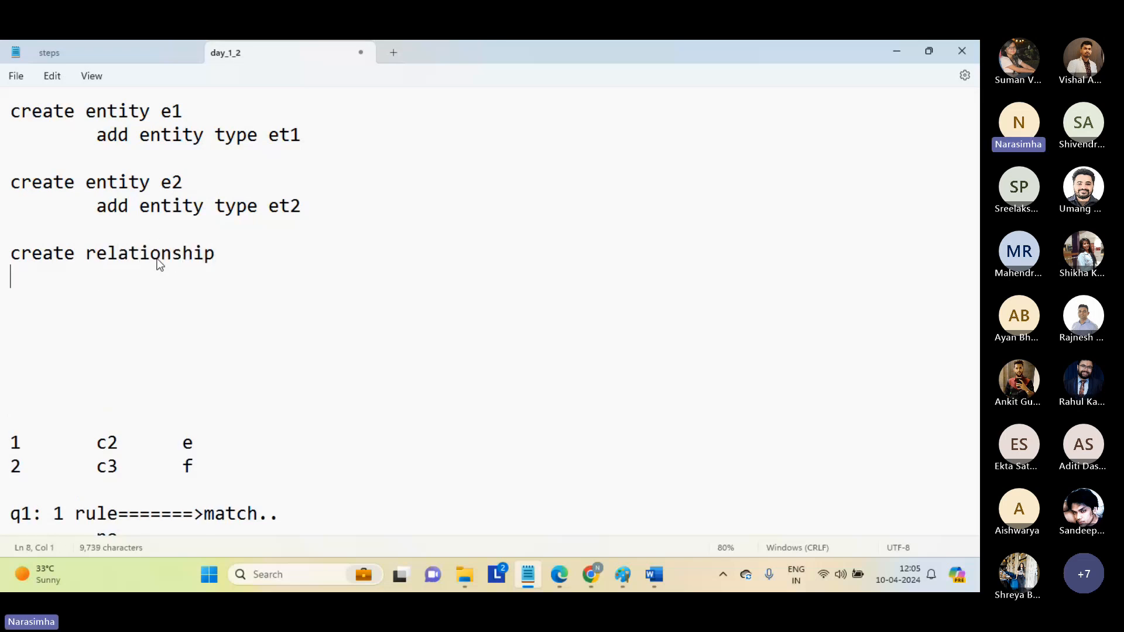
key("Tab")
type("e1")
key("Tab")
type("and e2")
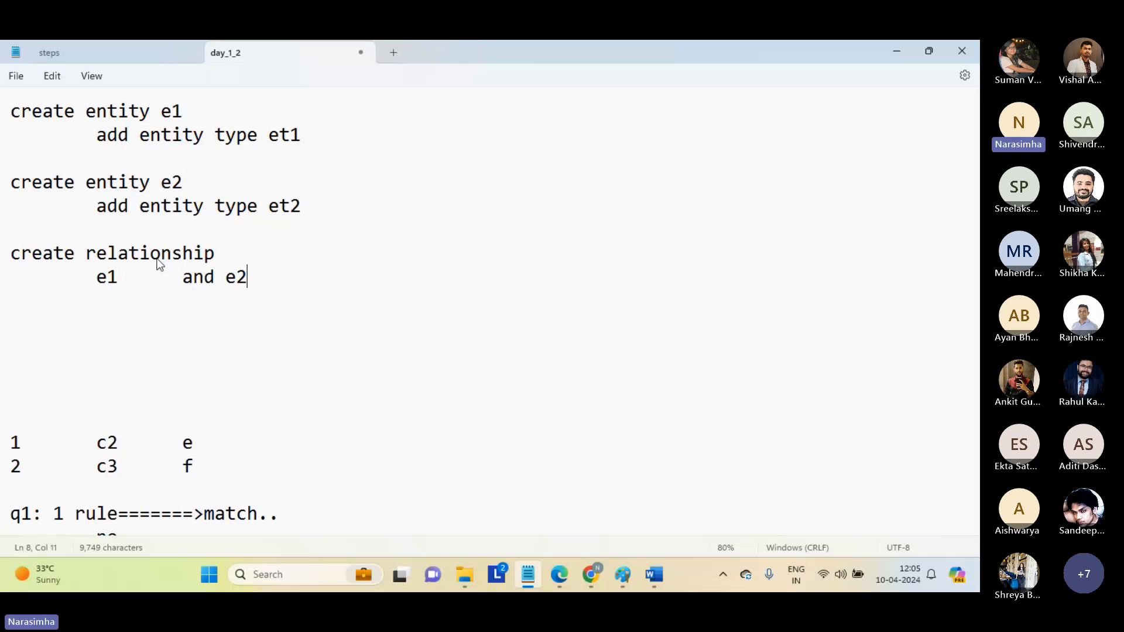
Add the indented line "add relationship type" under the "e1 and e2" line.
key("Return")
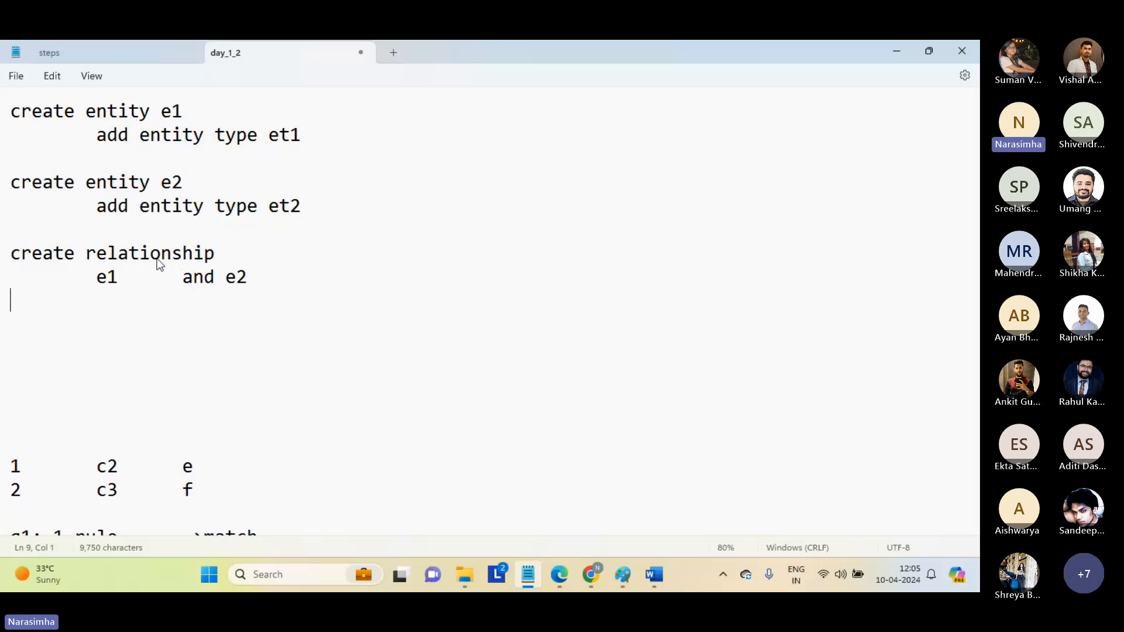
key("Tab")
type("a")
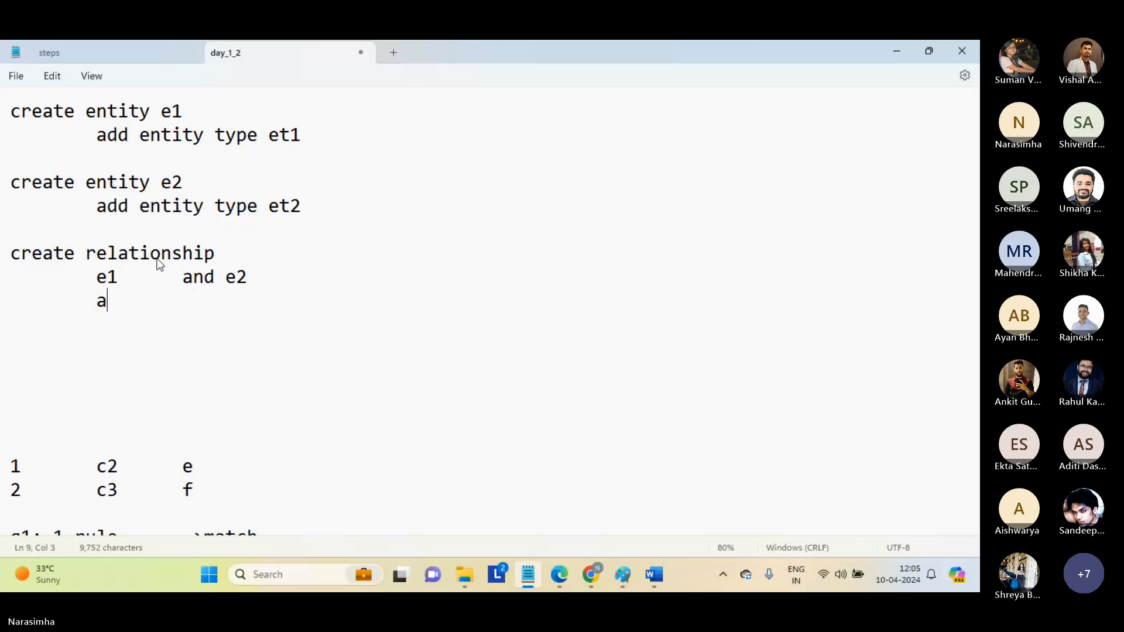
type("dd relation")
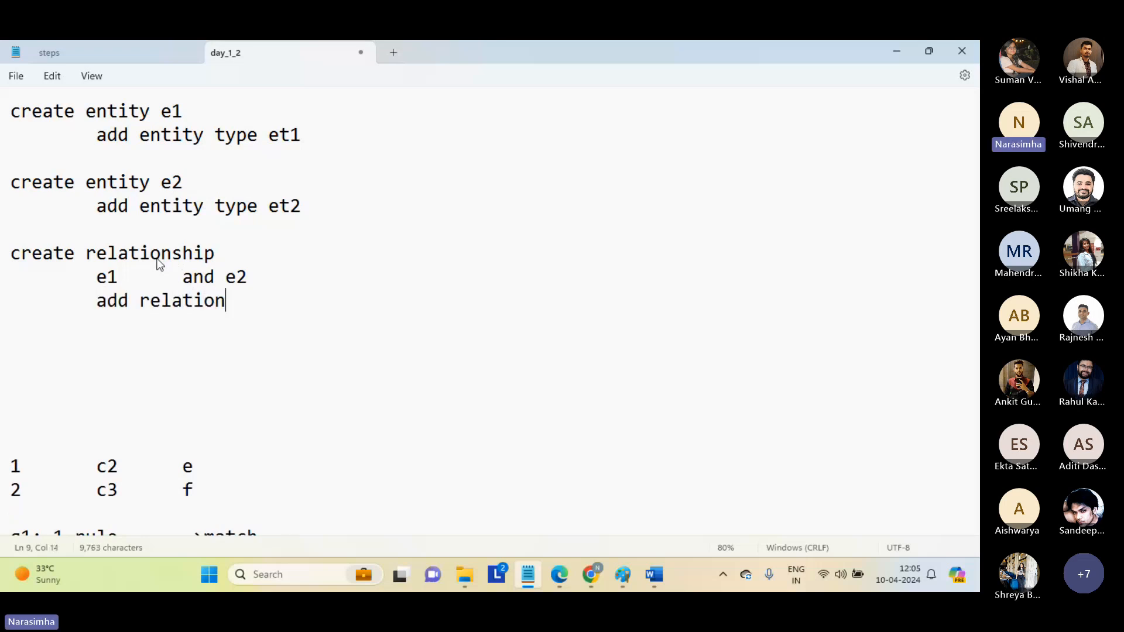
type("ship type")
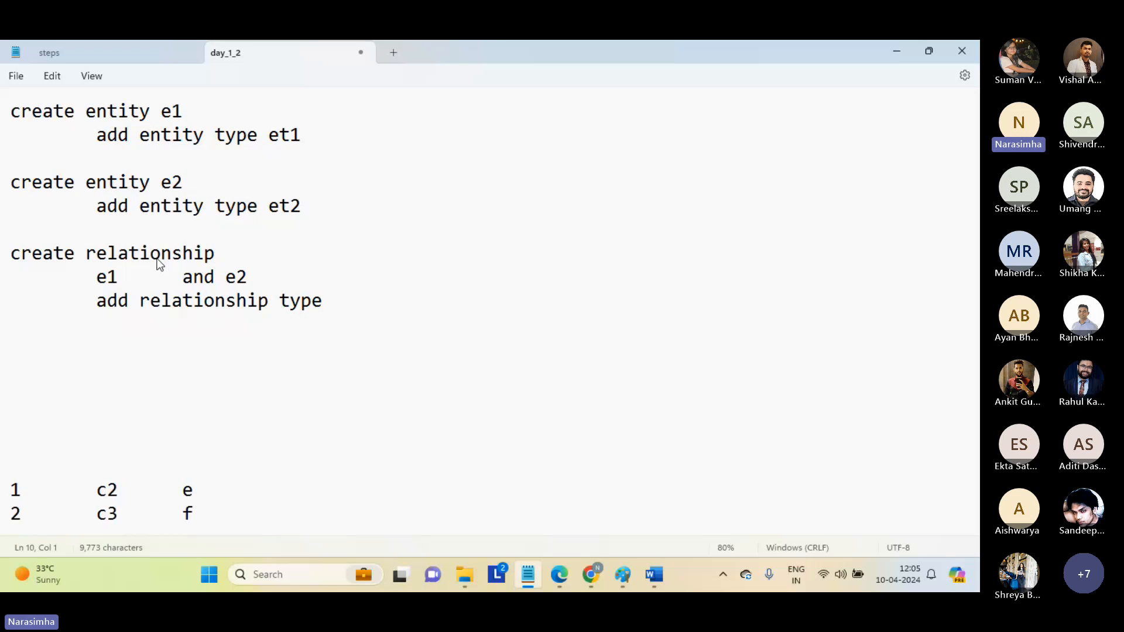
Highlight the relationship terms in the notes and add a blank line below "add relationship type".
double_click(133, 256)
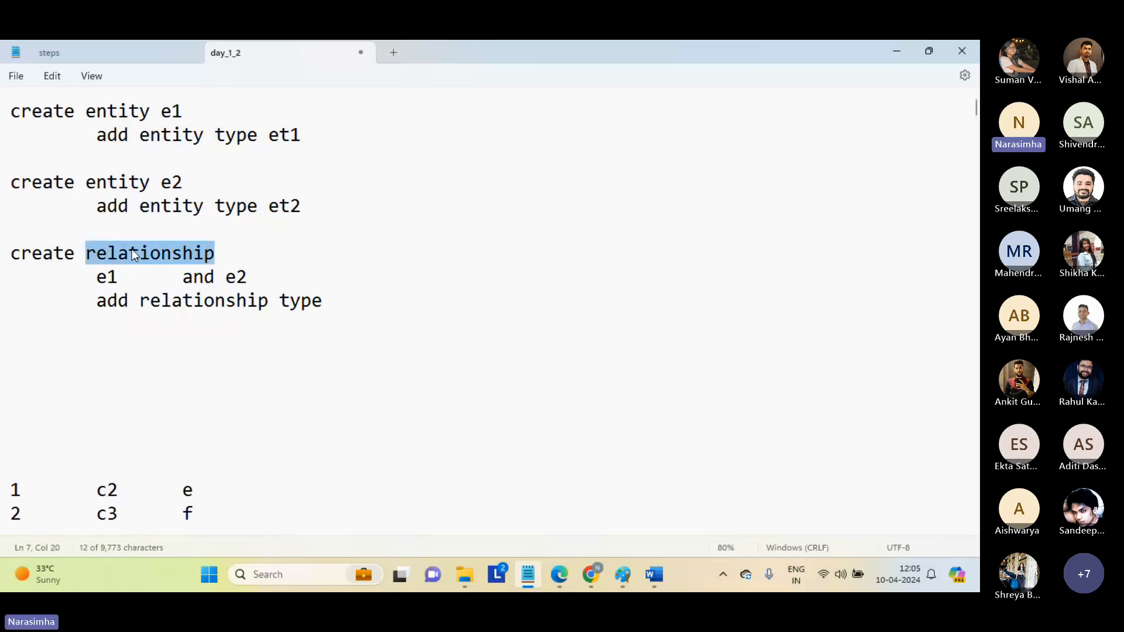
double_click(224, 302)
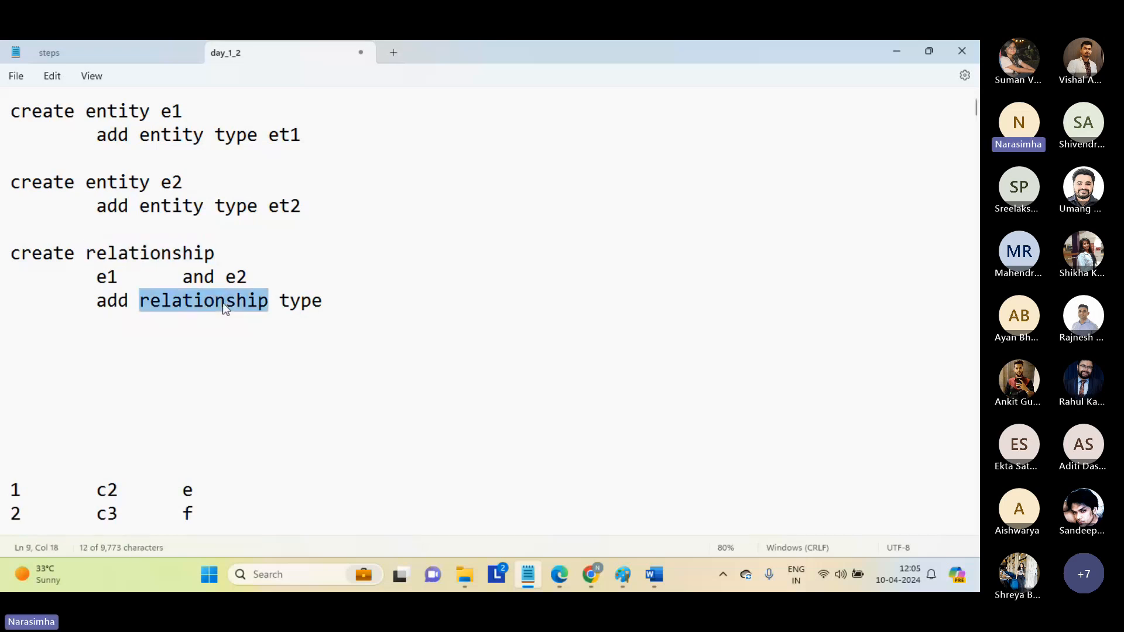
double_click(193, 277)
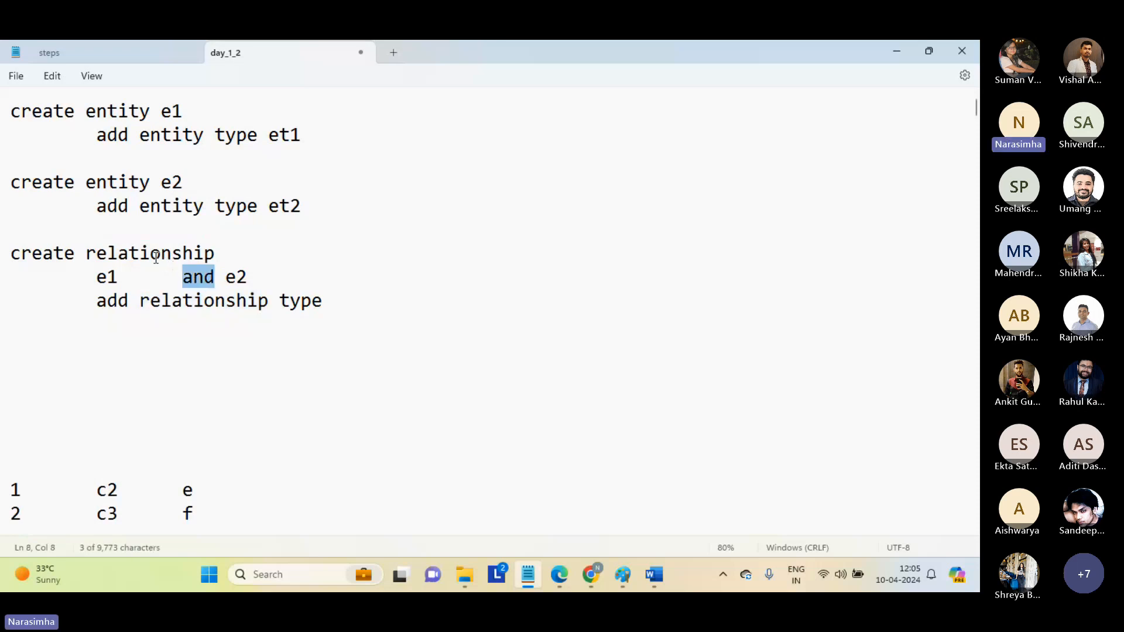
double_click(156, 255)
left_click(147, 335)
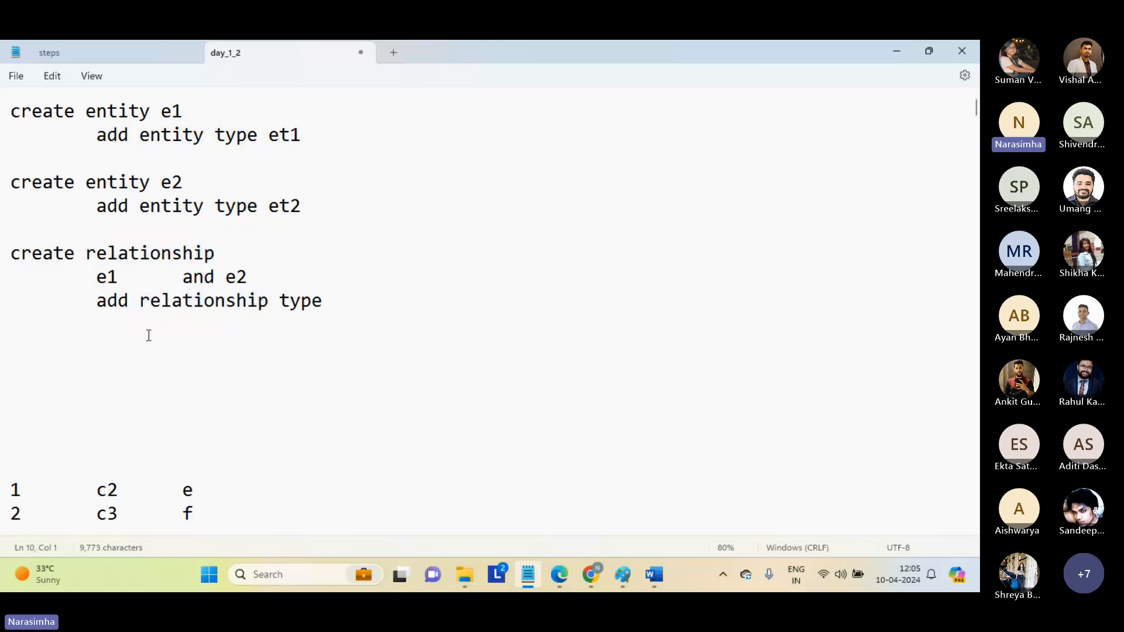
key("Return")
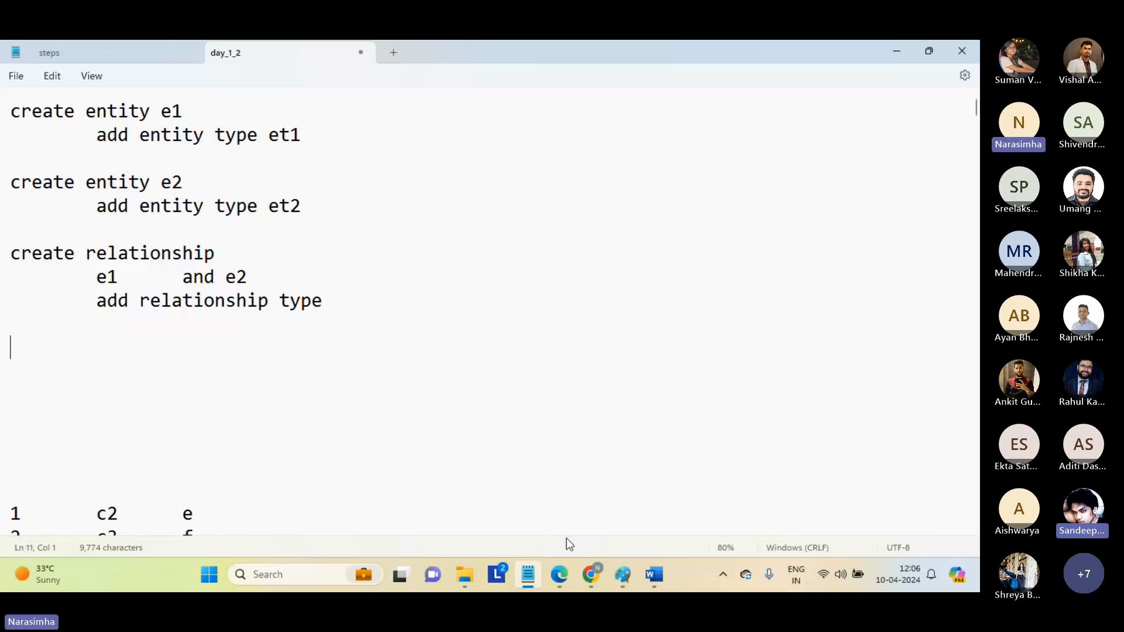
Switch to the Informatica MDM Hub Console in Chrome and view the details of the Party entity object.
mouse_move(591, 574)
left_click(540, 504)
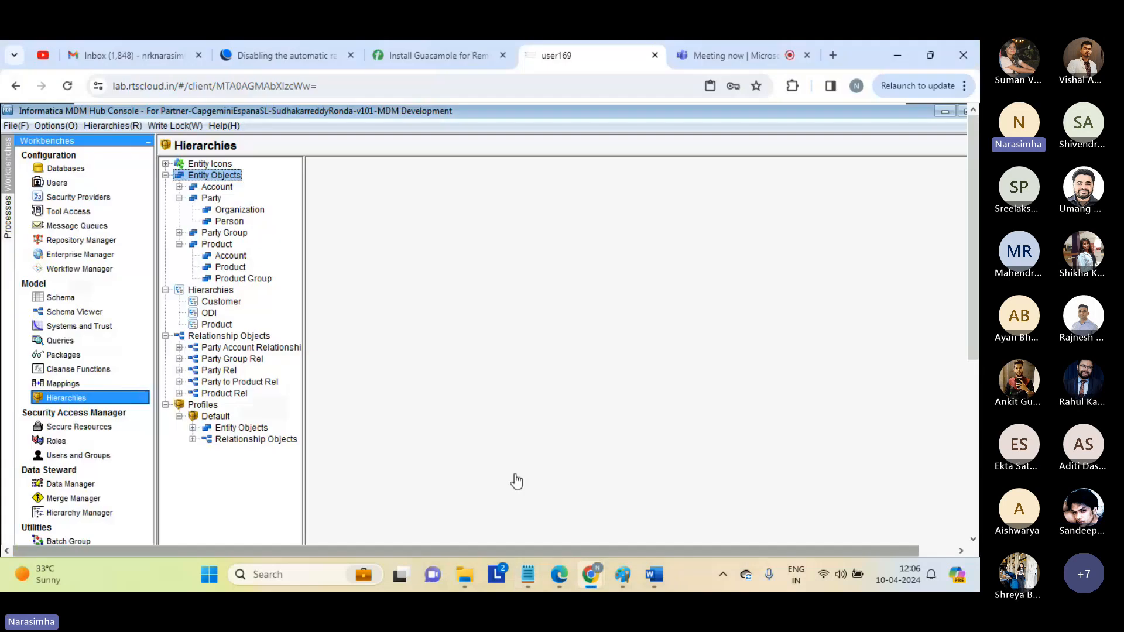
left_click(212, 200)
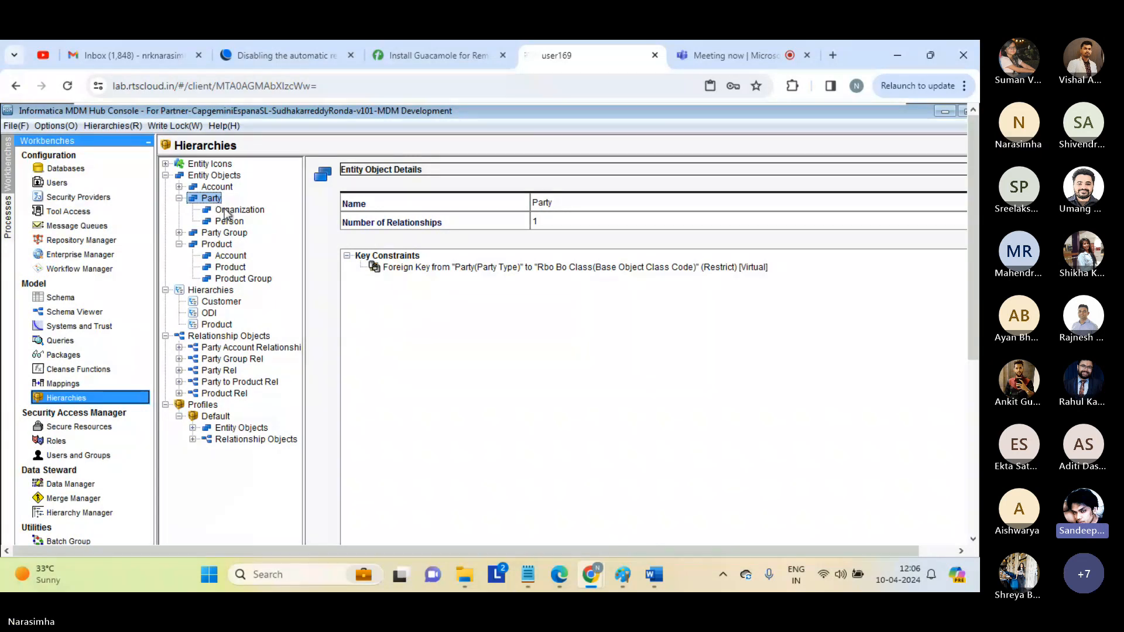
Look through the participants list of the Teams meeting and return to the MDM Hub Console.
left_click(722, 54)
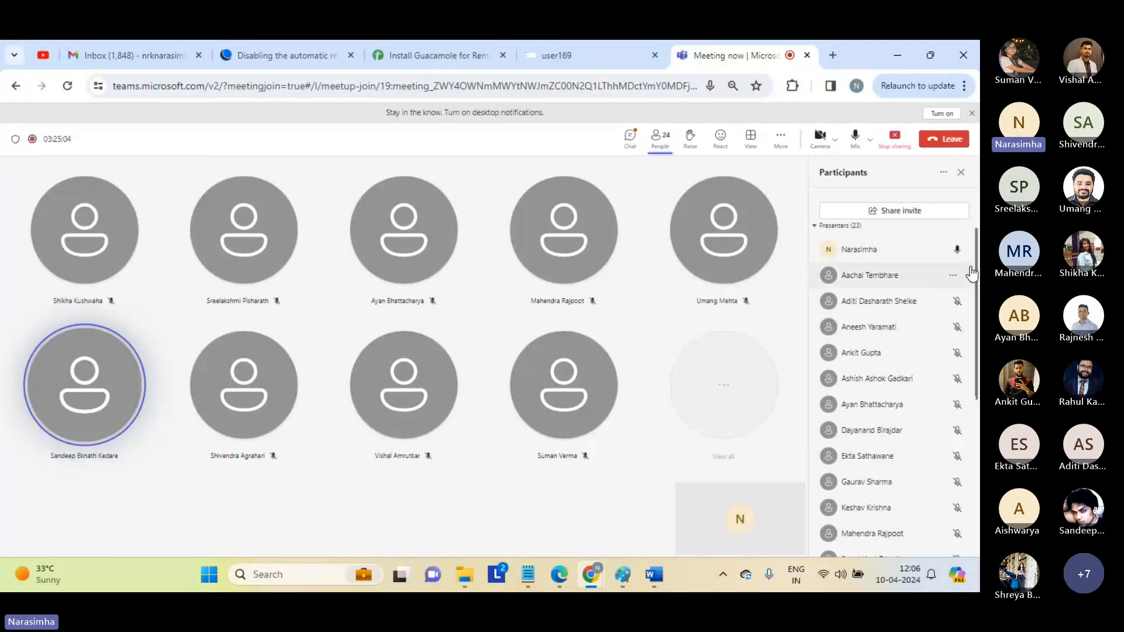
left_click_drag(975, 273, 978, 378)
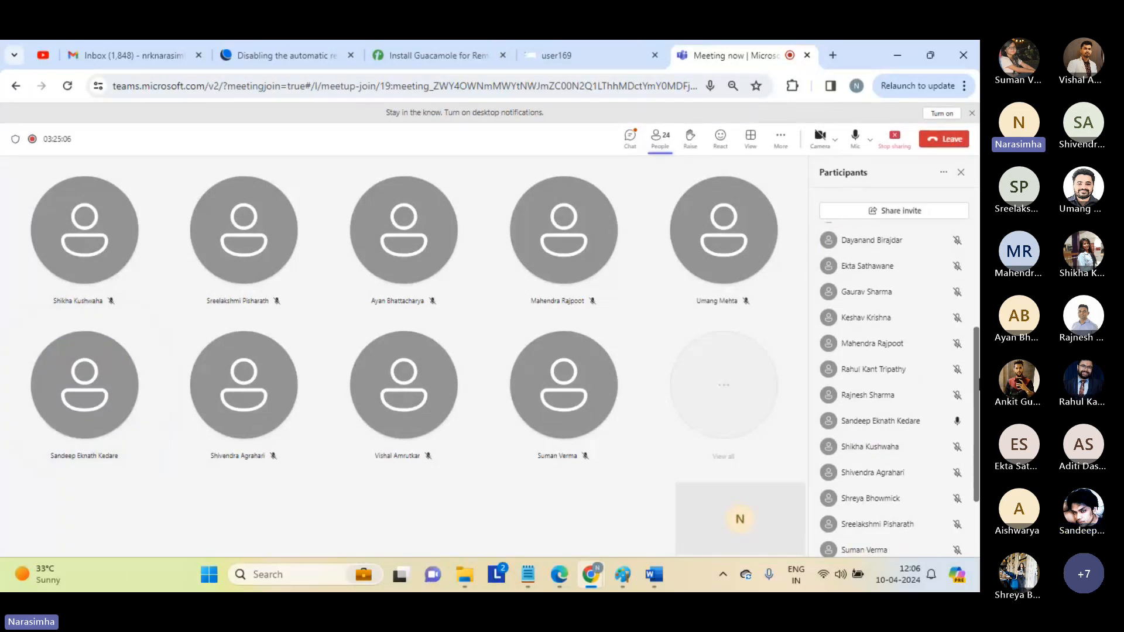
left_click(585, 54)
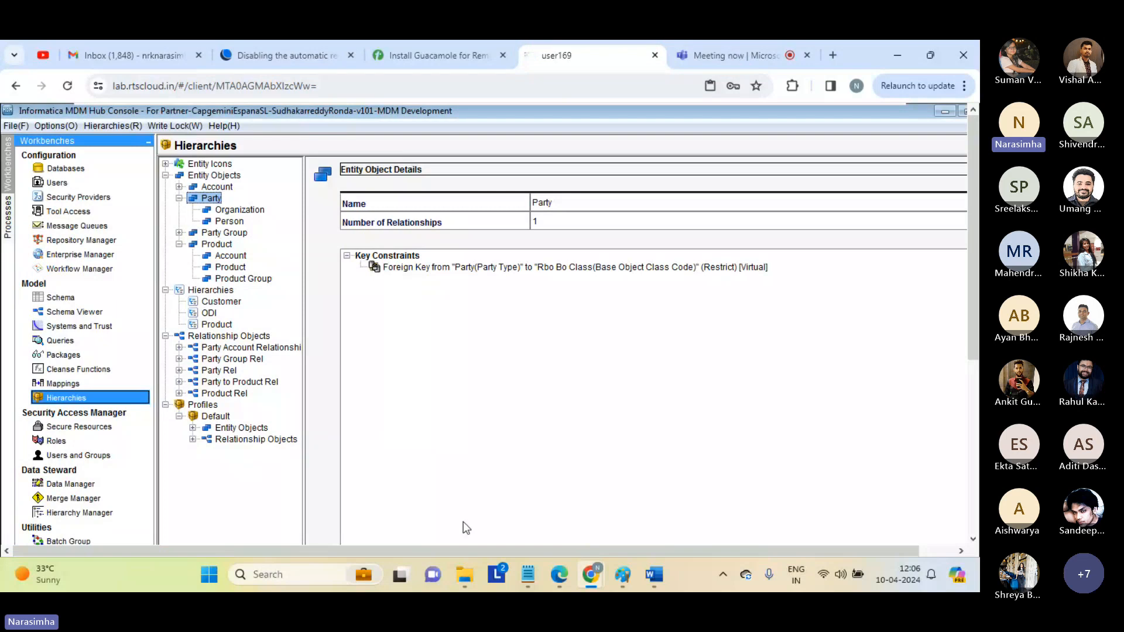
mouse_move(527, 575)
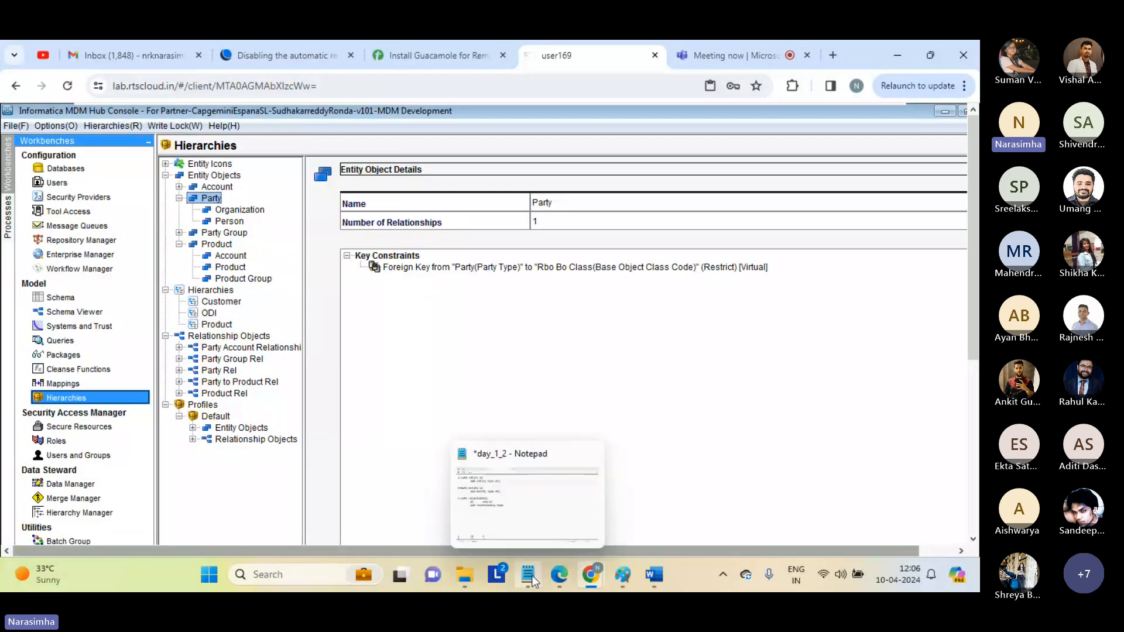
left_click(539, 519)
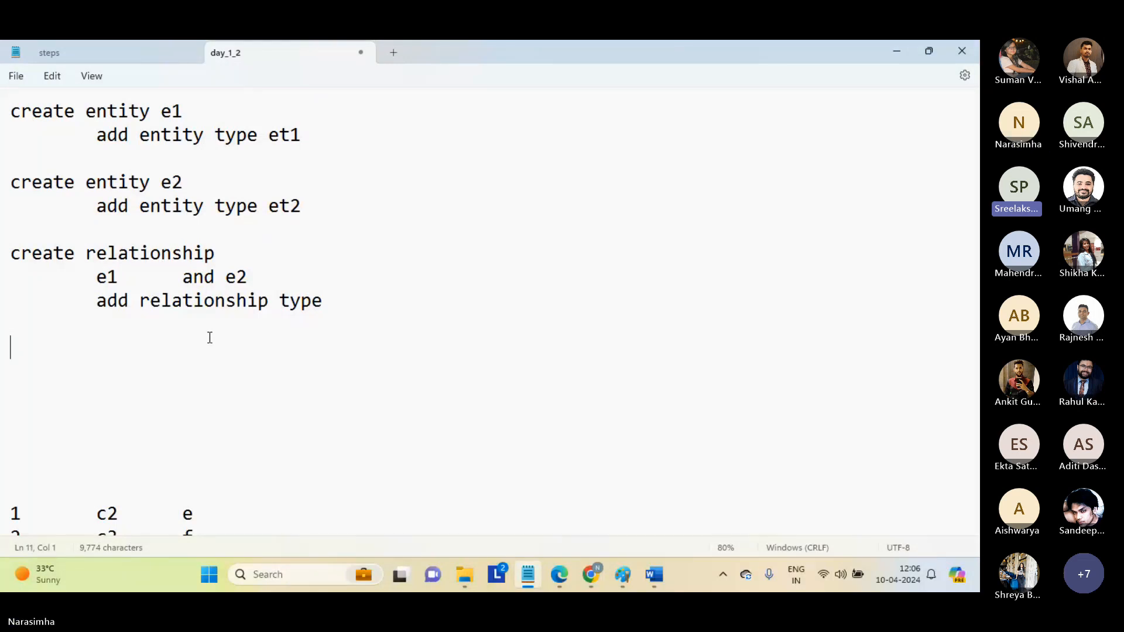
mouse_move(592, 574)
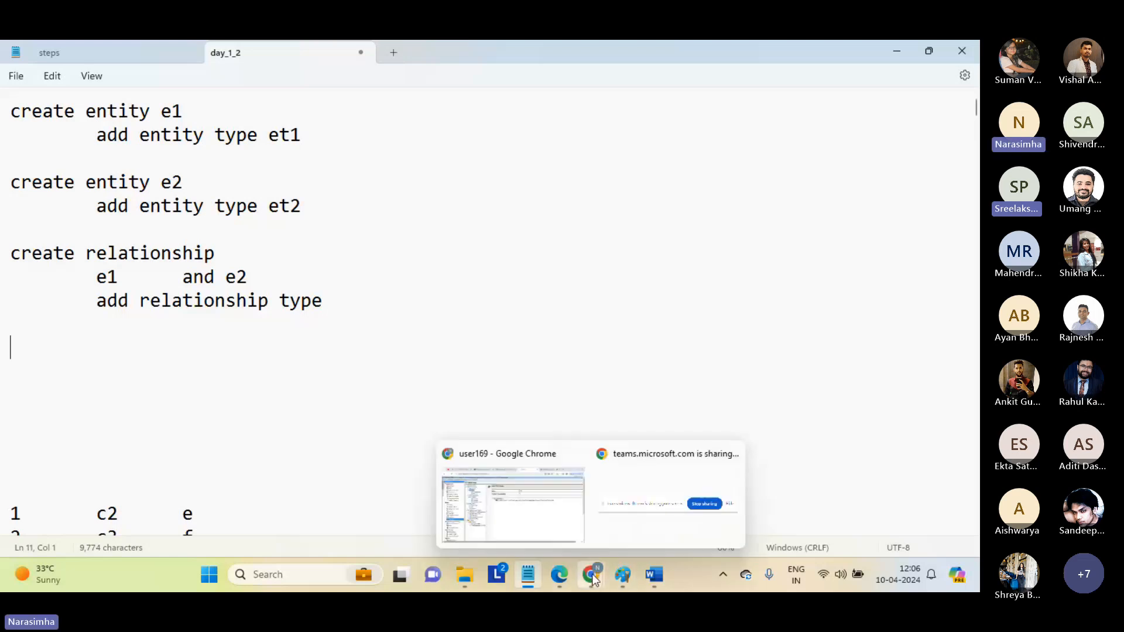
left_click(567, 531)
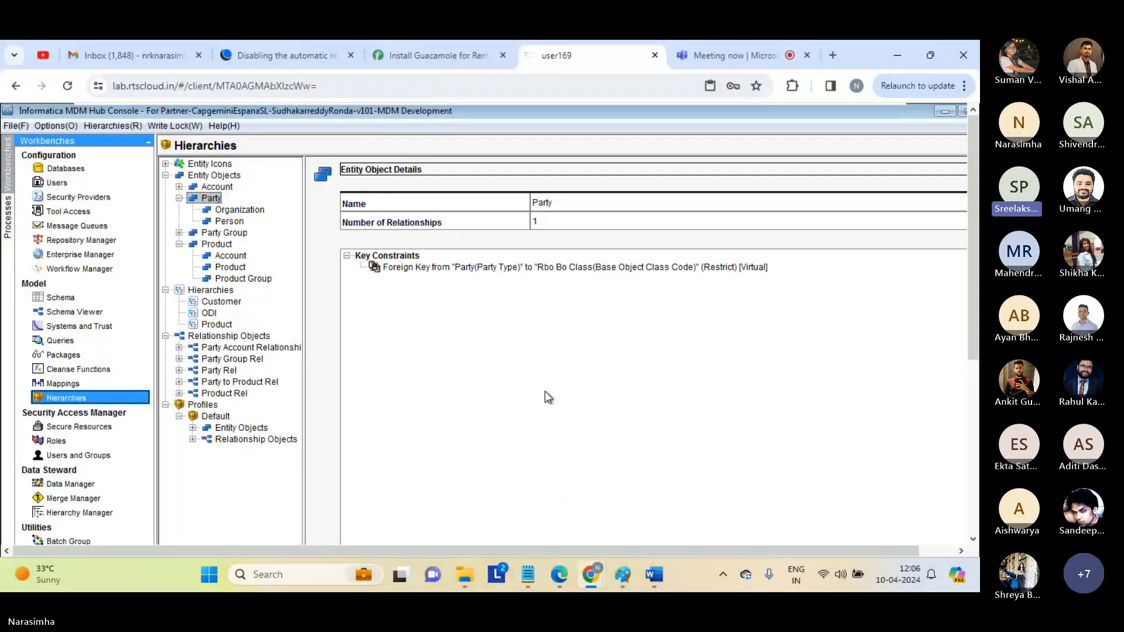
left_click(725, 55)
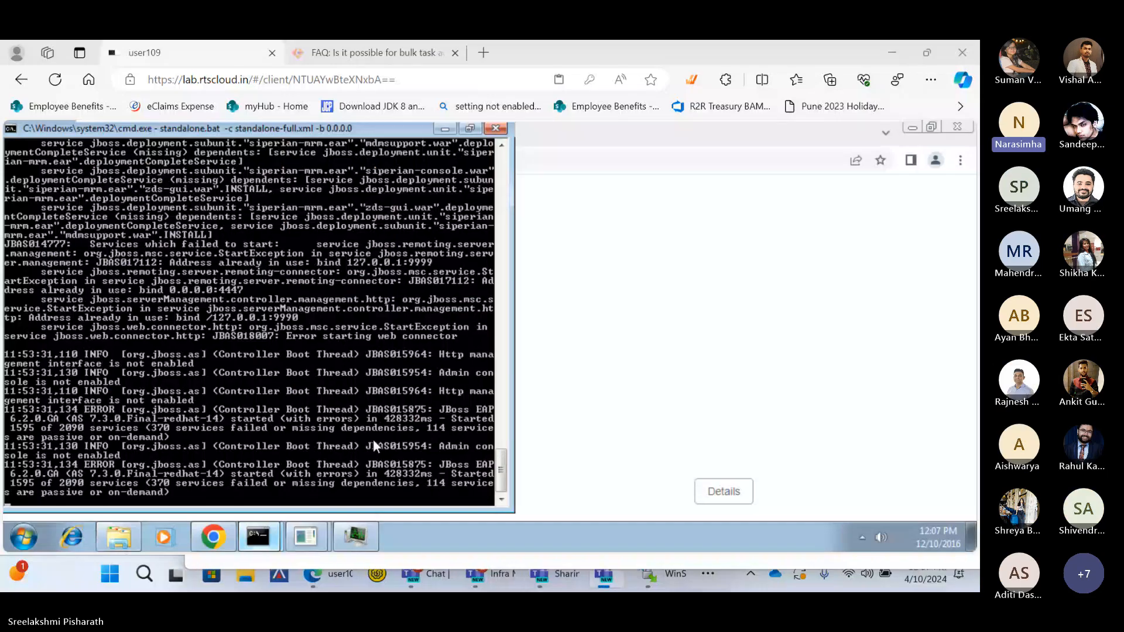
Check the JBoss server console output and restart the remote Windows machine.
left_click(505, 458)
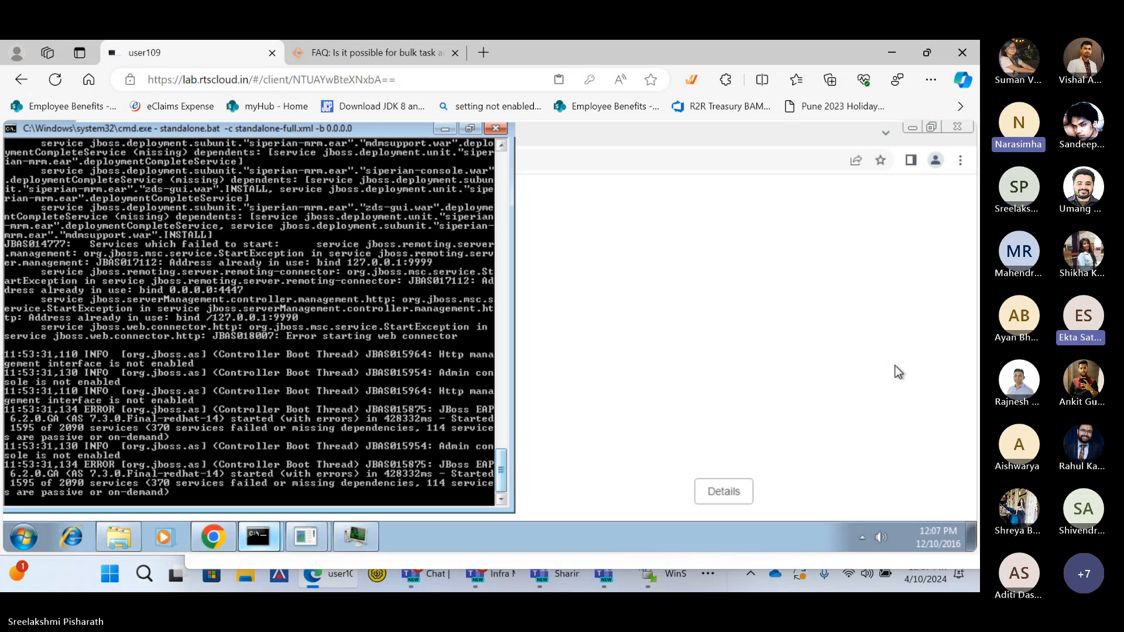
left_click(933, 389)
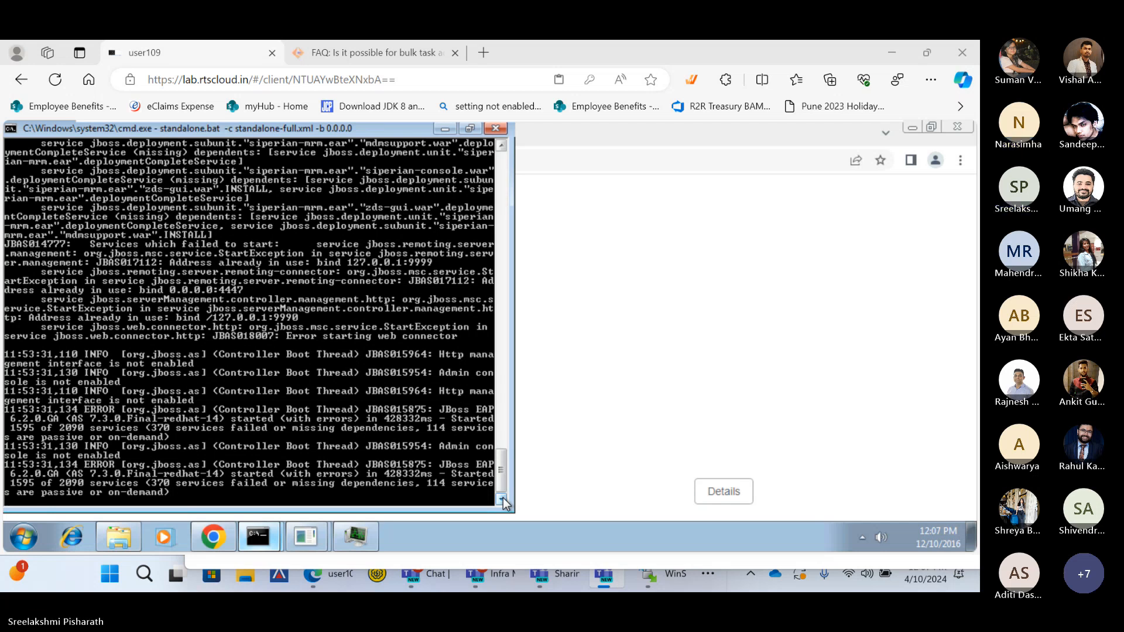
double_click(22, 545)
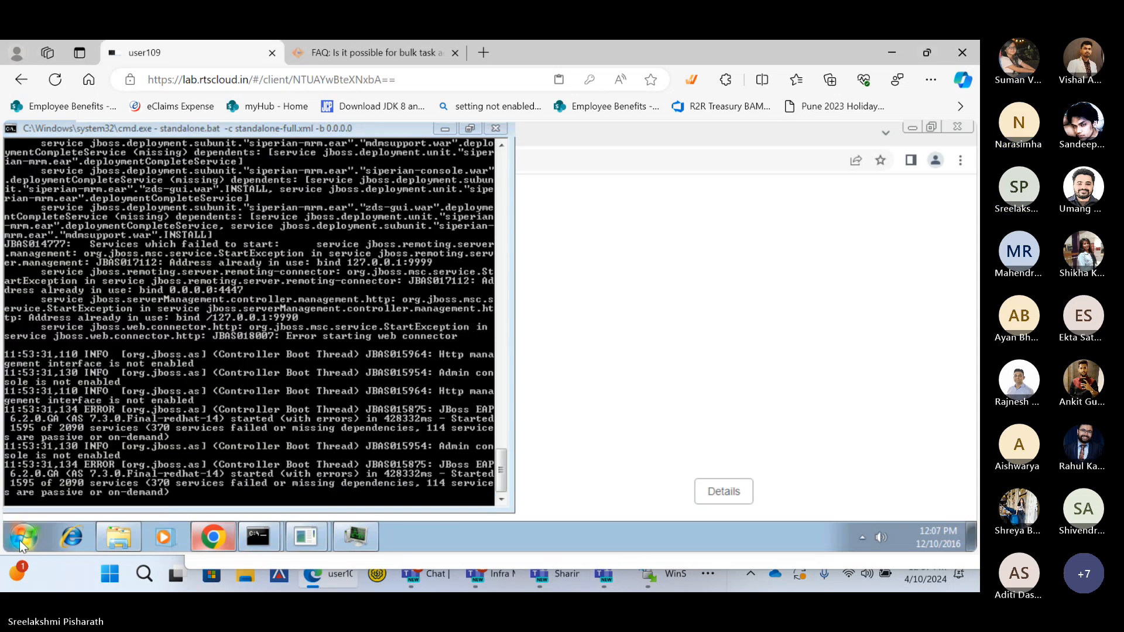
left_click(22, 545)
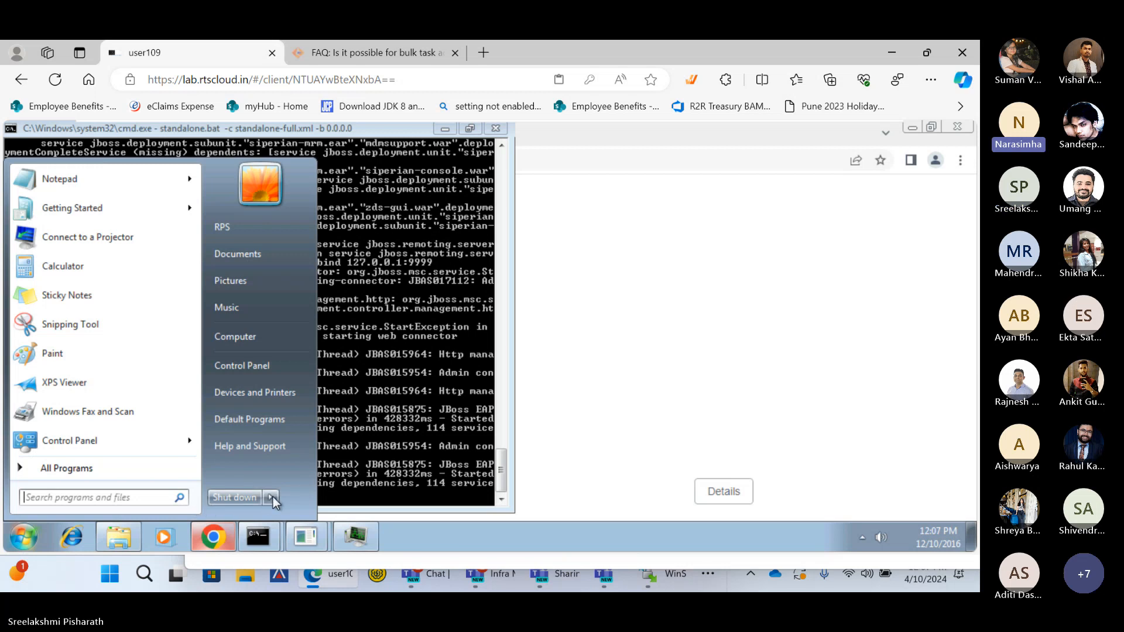
mouse_move(273, 496)
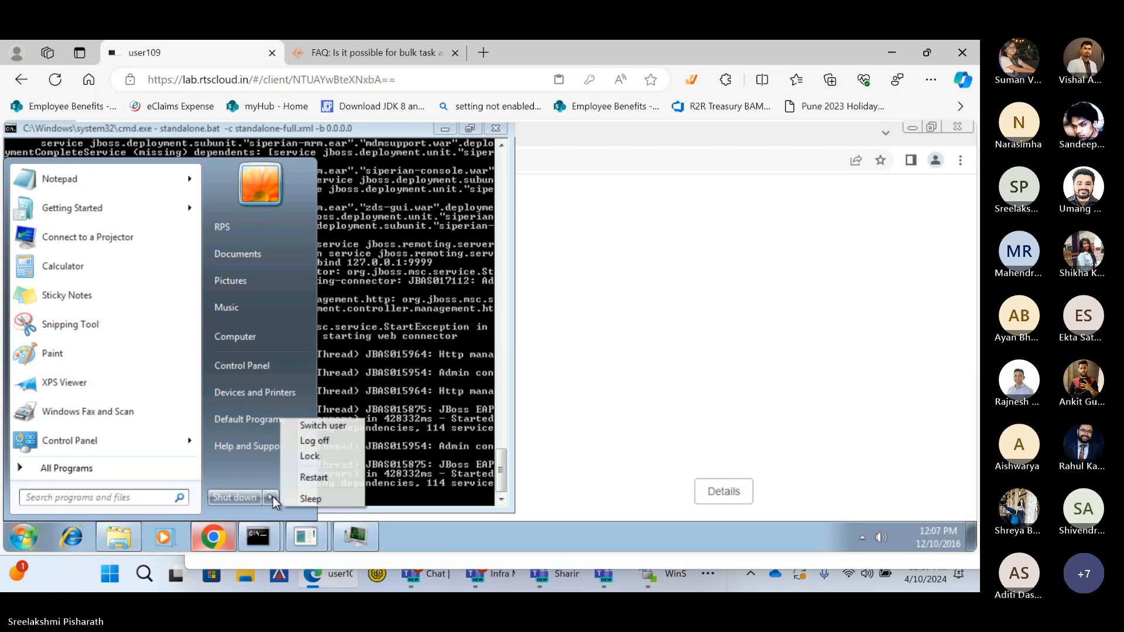
left_click(329, 483)
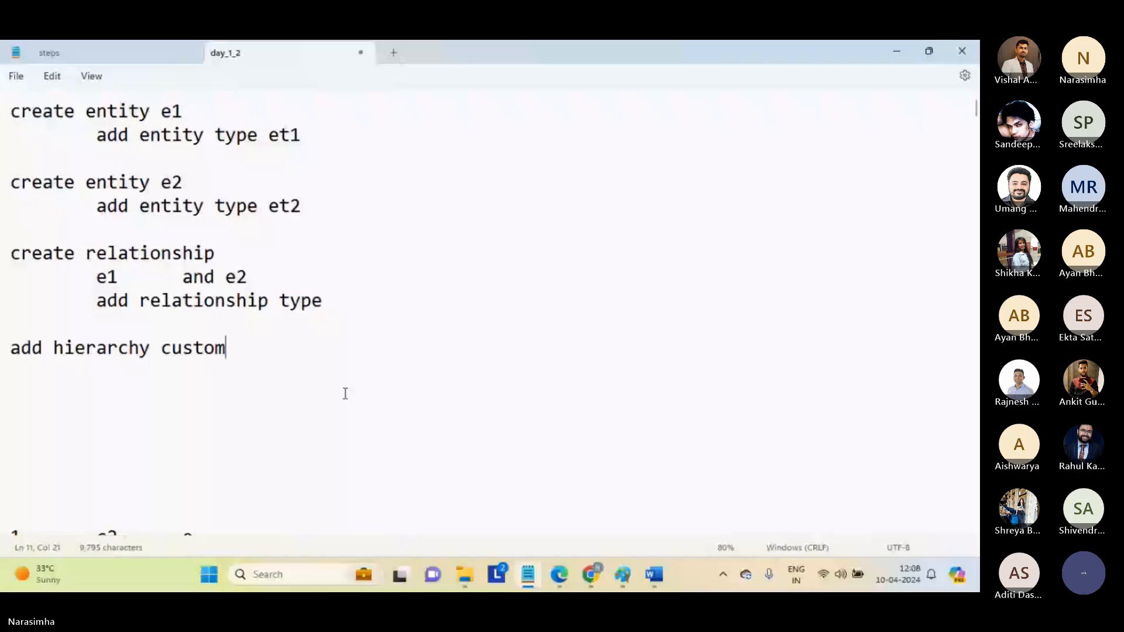
Change the hierarchy name in the "add hierarchy" line to "supplier".
double_click(114, 347)
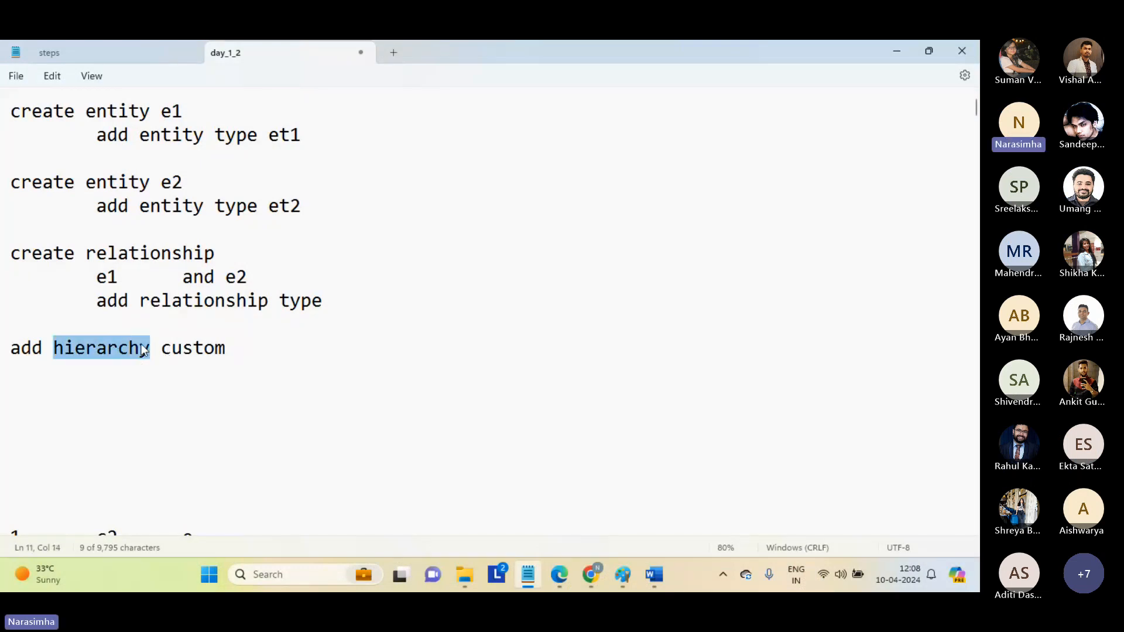
left_click(168, 352)
double_click(232, 346)
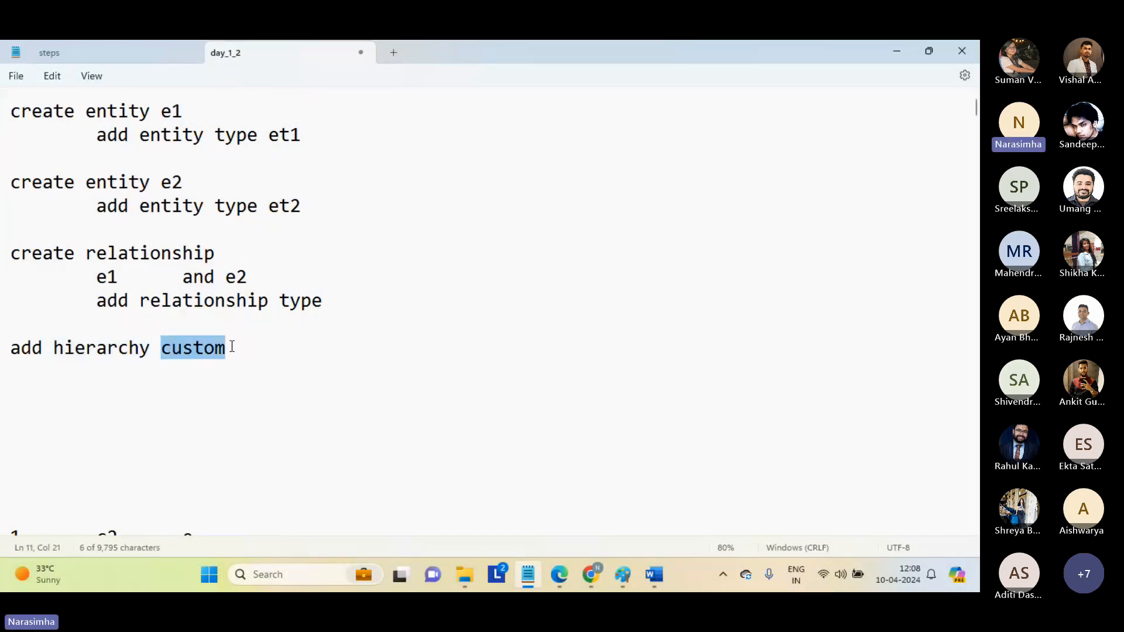
type("su")
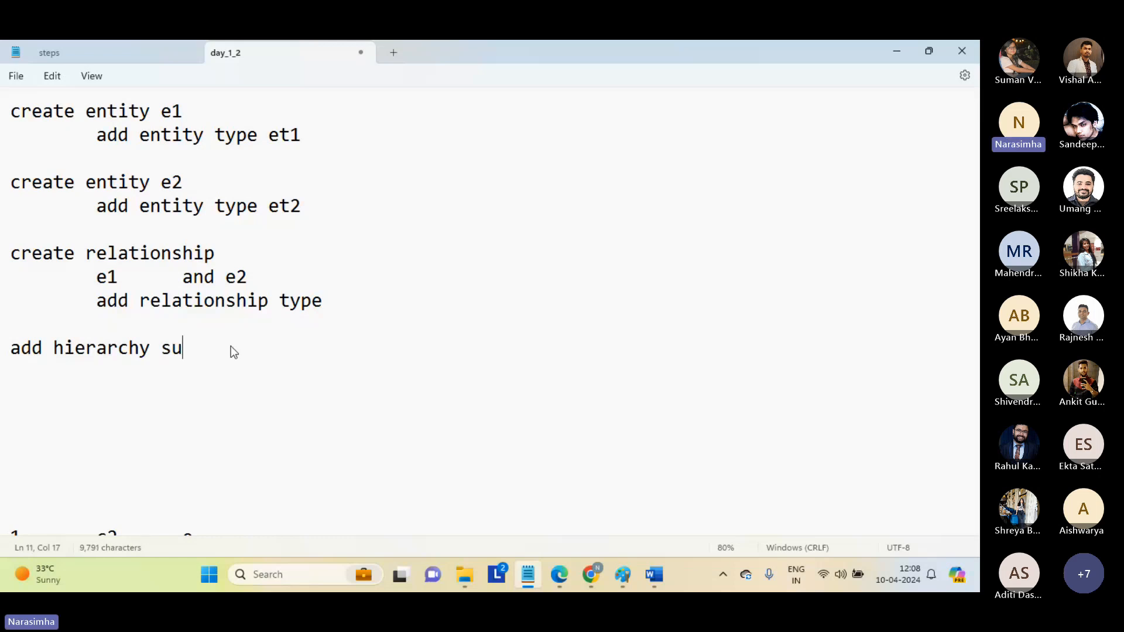
type("pplier")
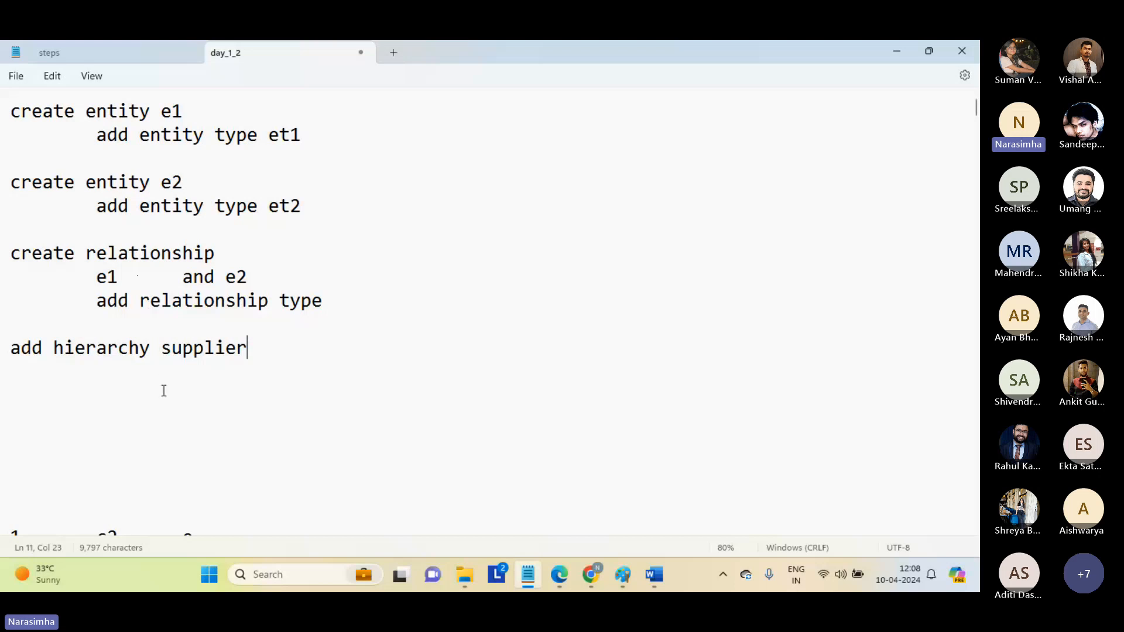
Add the line "create packages" below the hierarchy line, separated by a blank line.
key("Return")
key("Return")
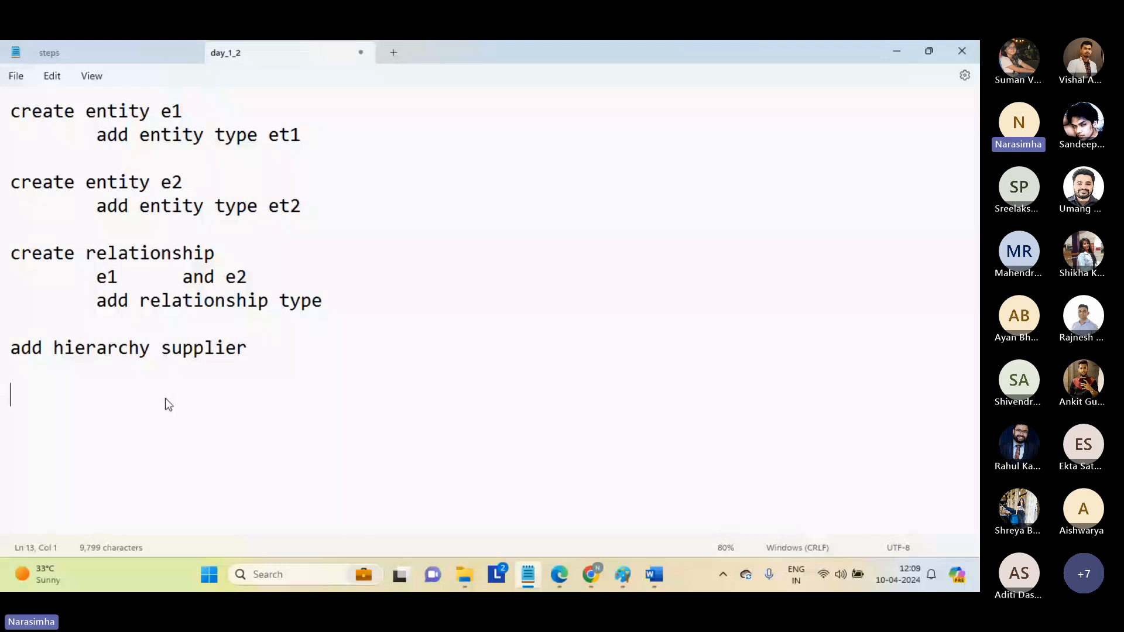
type("add")
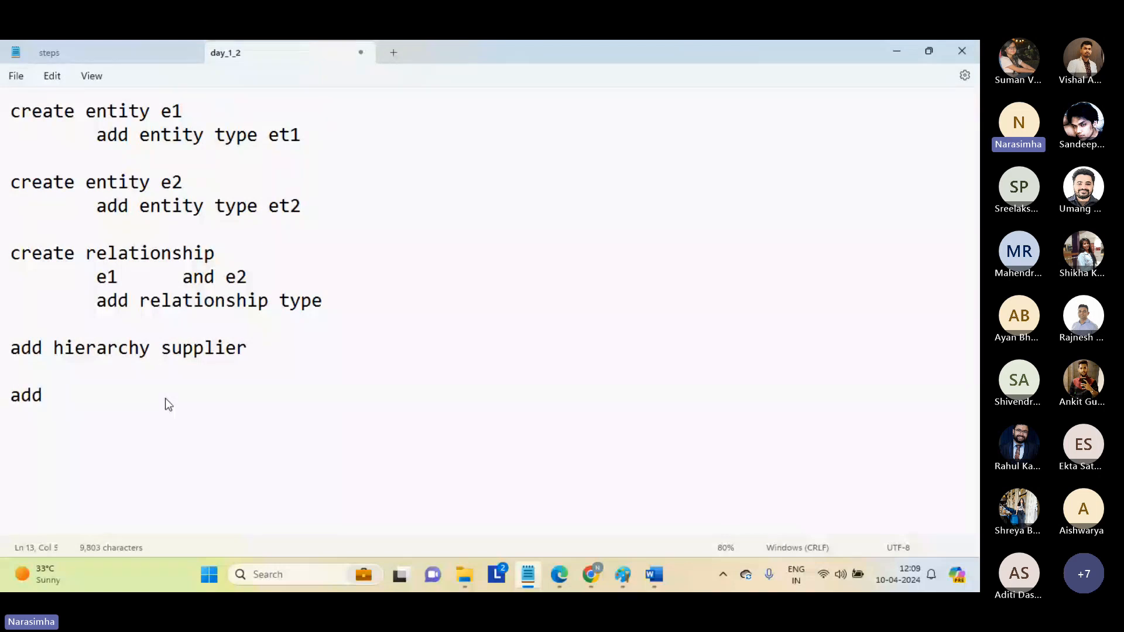
key("BackSpace")
key("BackSpace")
key("BackSpace")
key("BackSpace")
type("create packages")
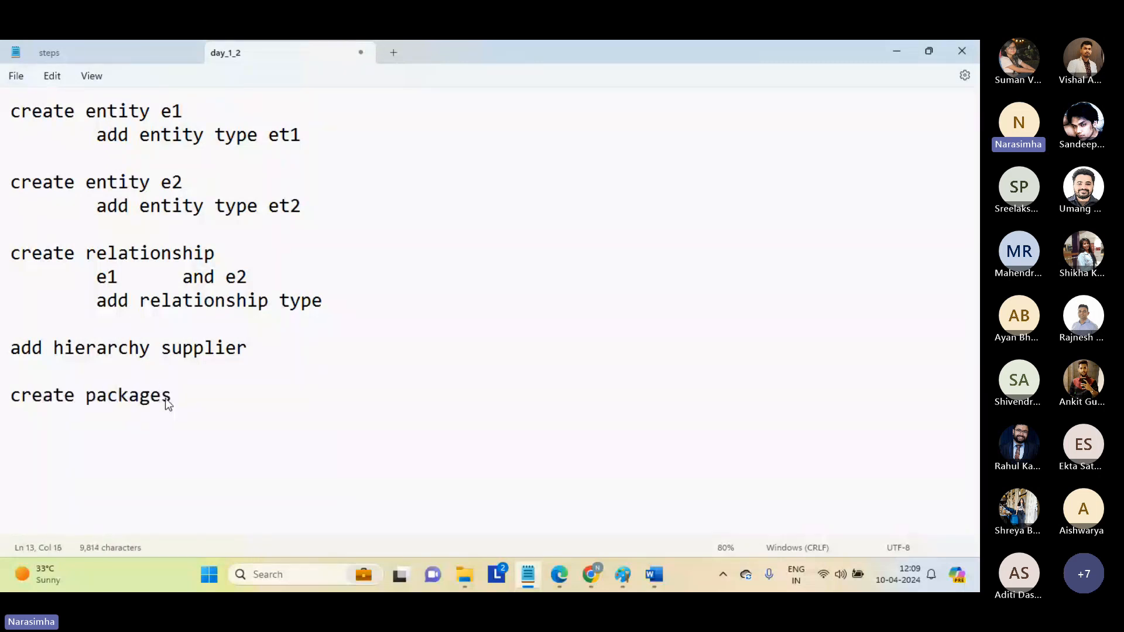
Write the indented lines "entities" and "relationship" under "create packages".
key("Return")
key("Tab")
type("entiti")
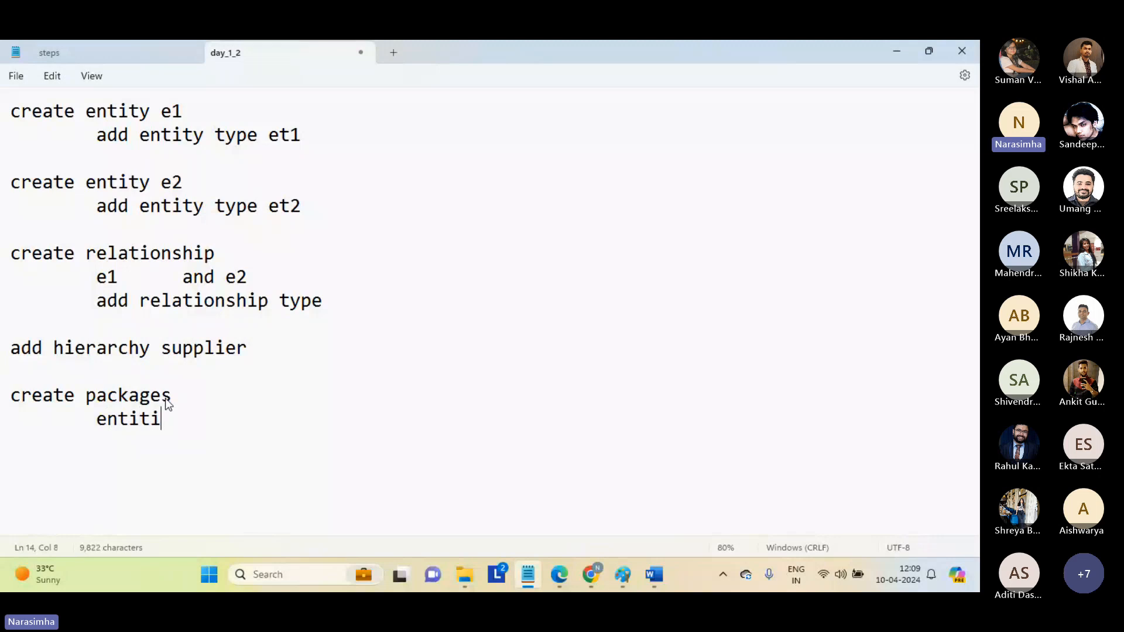
type("es")
key("Return")
key("Tab")
type("relatio")
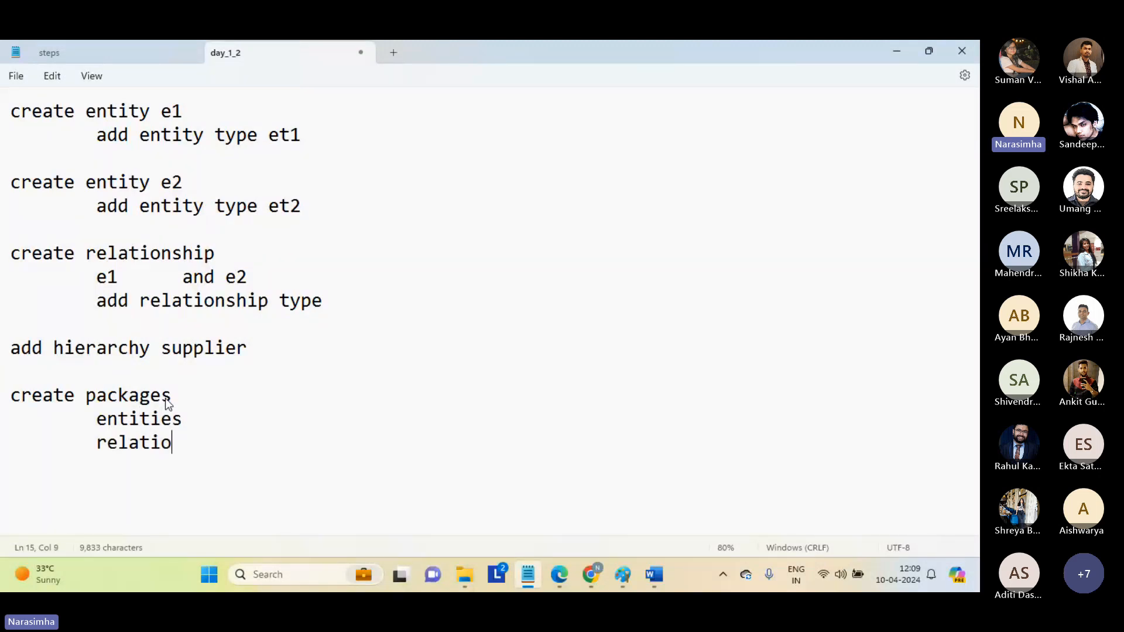
type("nship")
Add the line "add profile" below the packages entry, separated by a blank line.
left_click(204, 428)
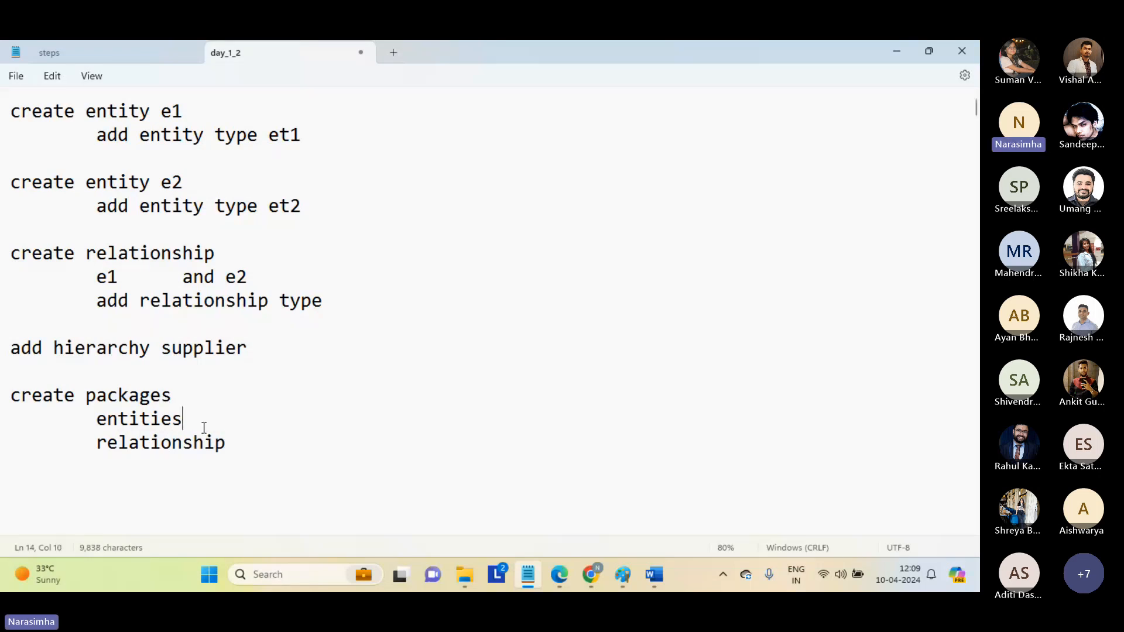
left_click(245, 450)
key("Return")
key("Return")
type("add profile")
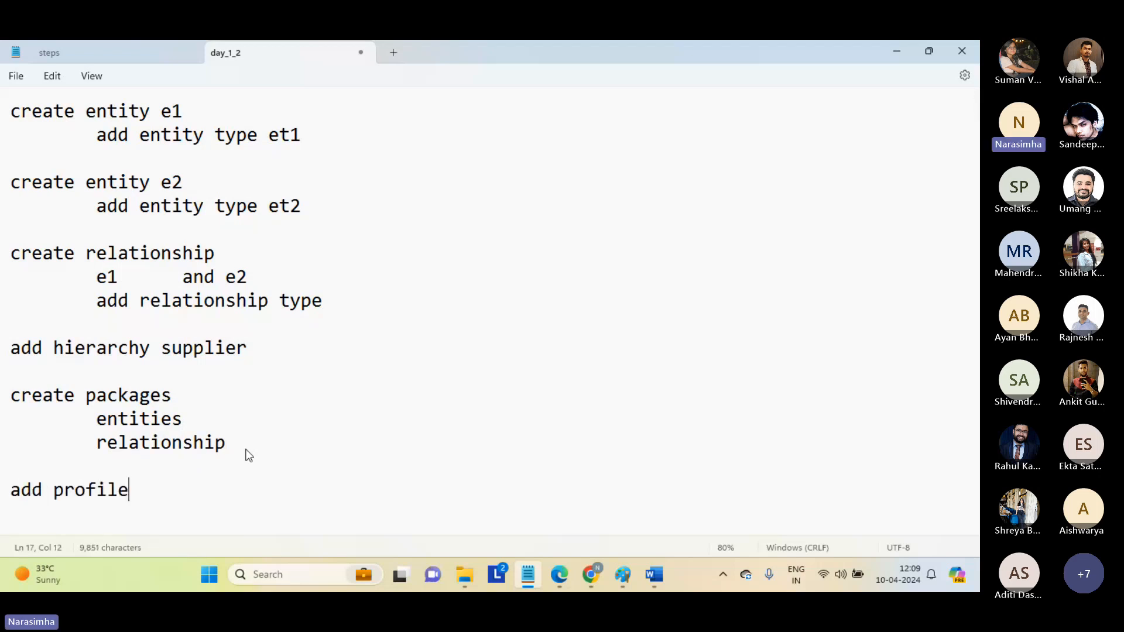
Write the indented line "test_profile" under "add profile" and add blank space after it.
key("Return")
key("Tab")
key("Tab")
type("test_profile")
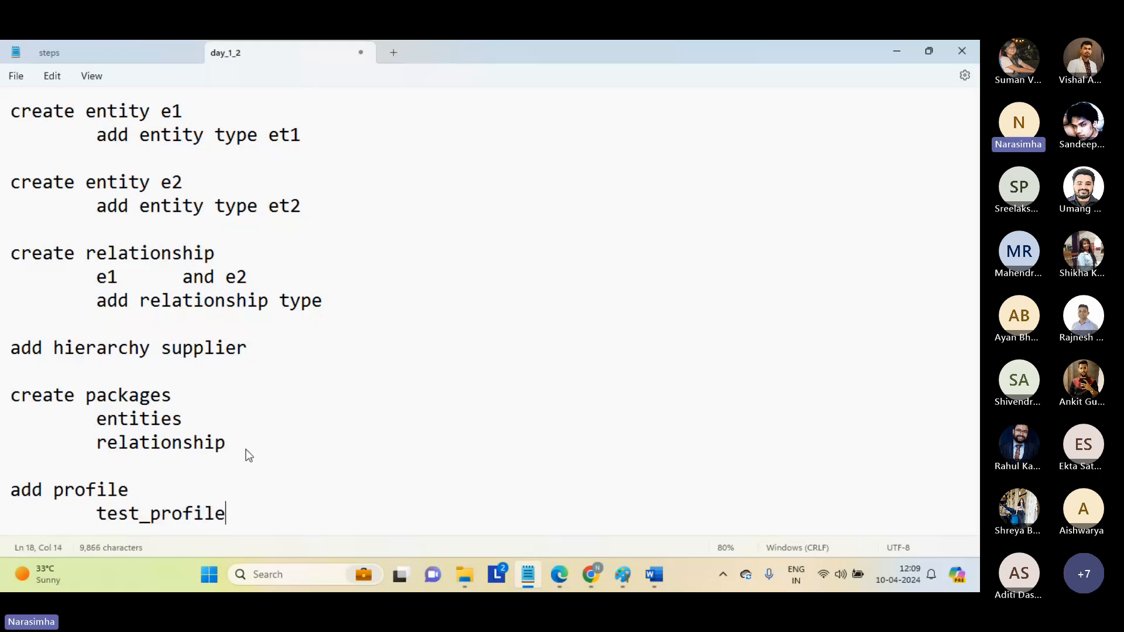
key("Return")
key("Return")
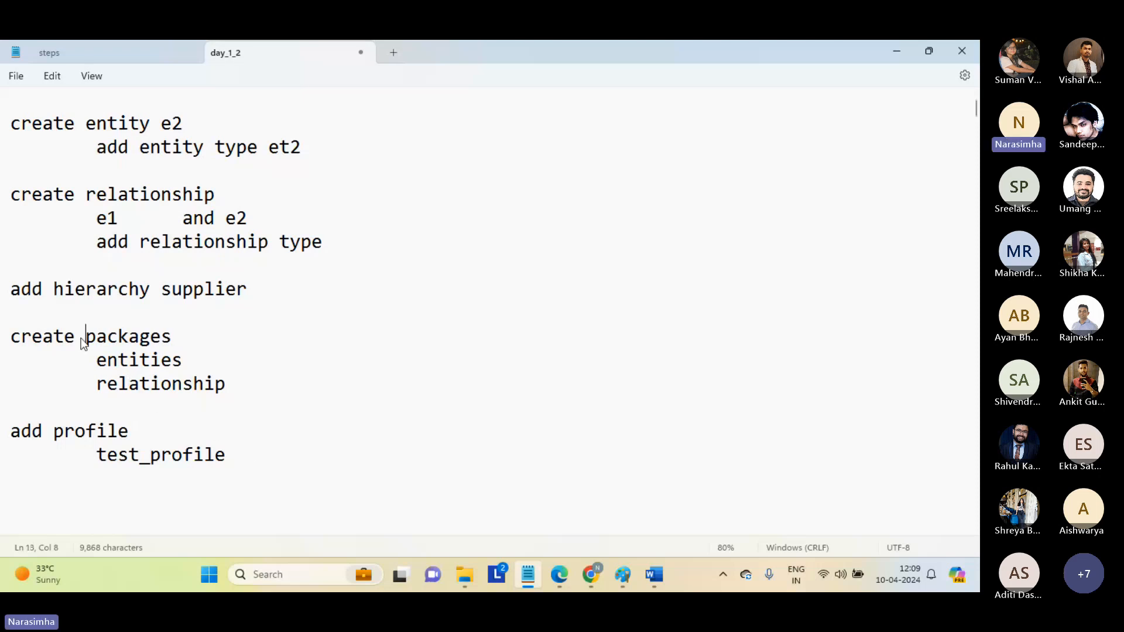
Write the indented line "configure package properties" below "test_profile", separated by a blank line.
left_click_drag(84, 337, 248, 389)
left_click(250, 385)
left_click(174, 494)
type("configure ")
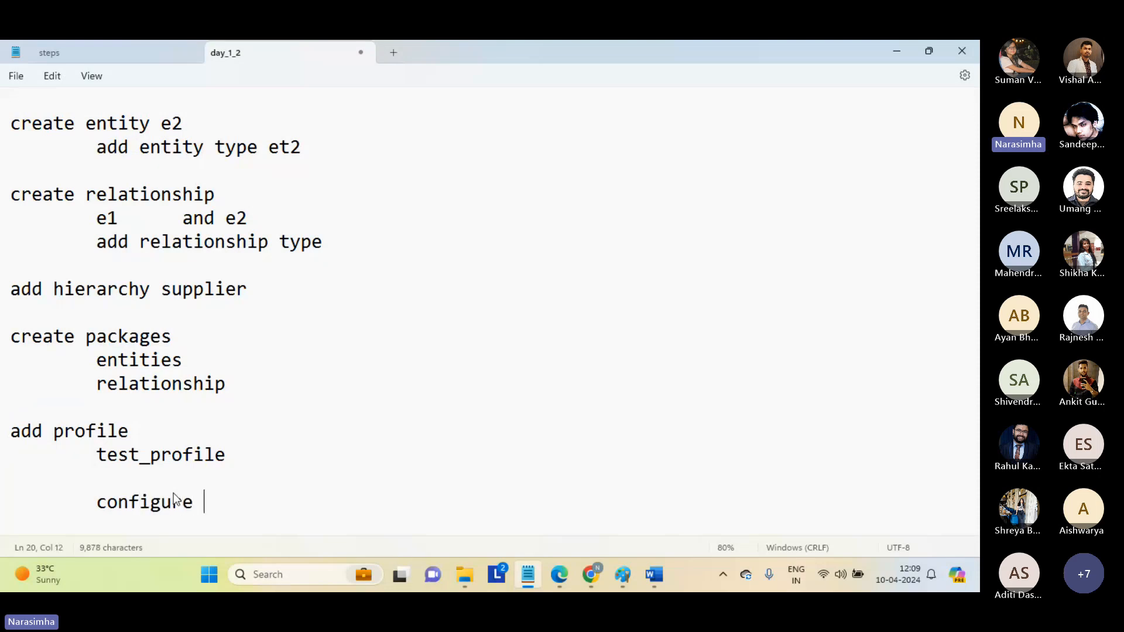
type("package ")
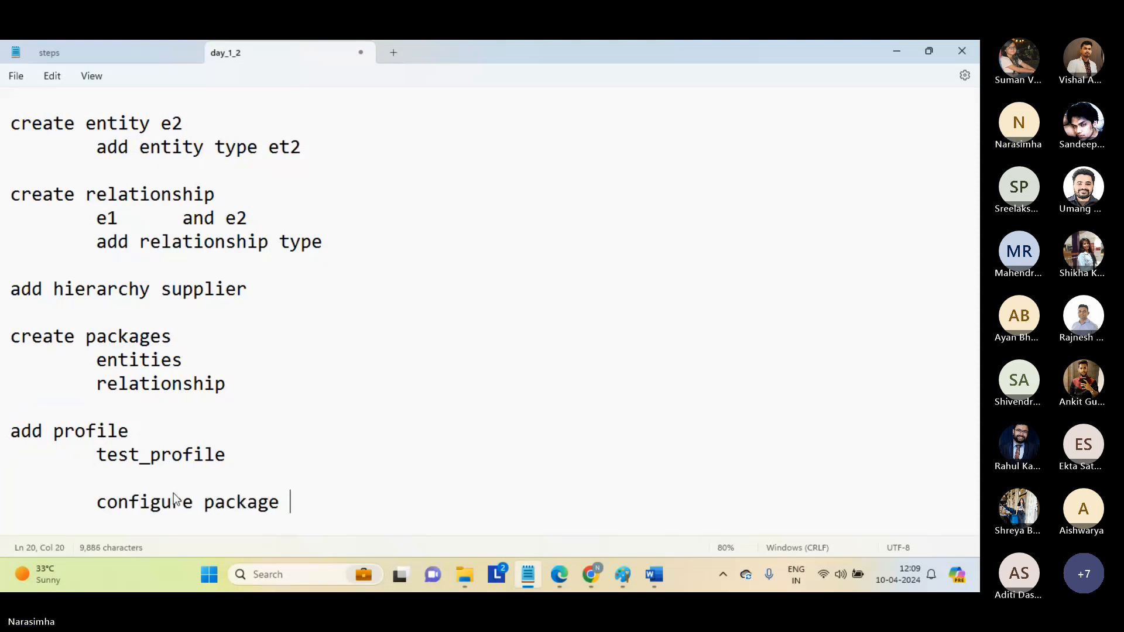
type("properties")
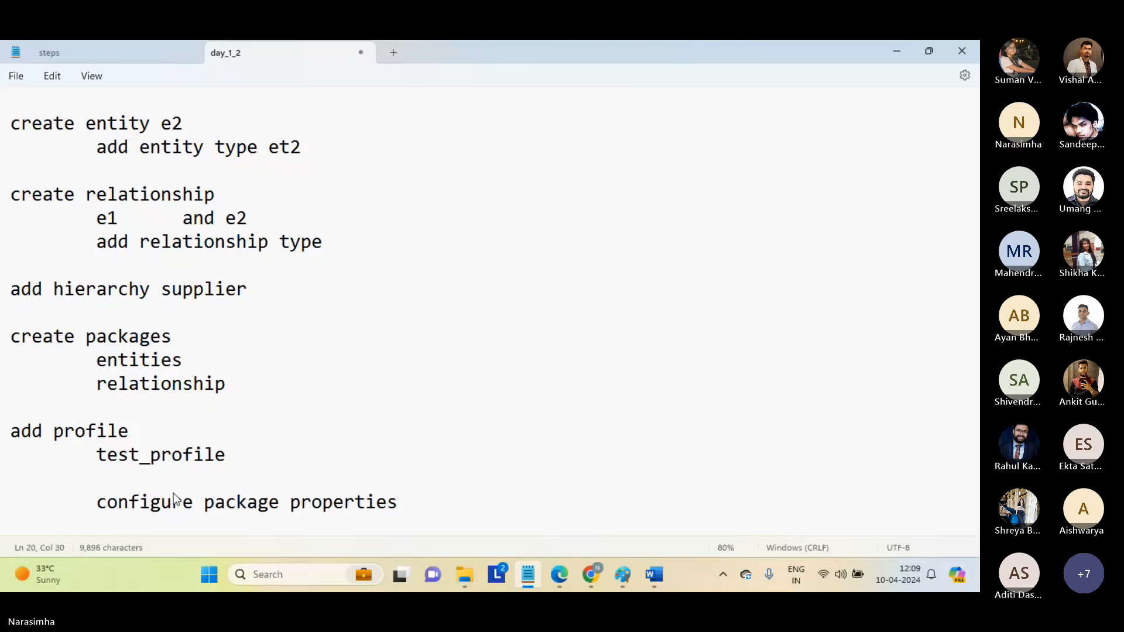
key("Return")
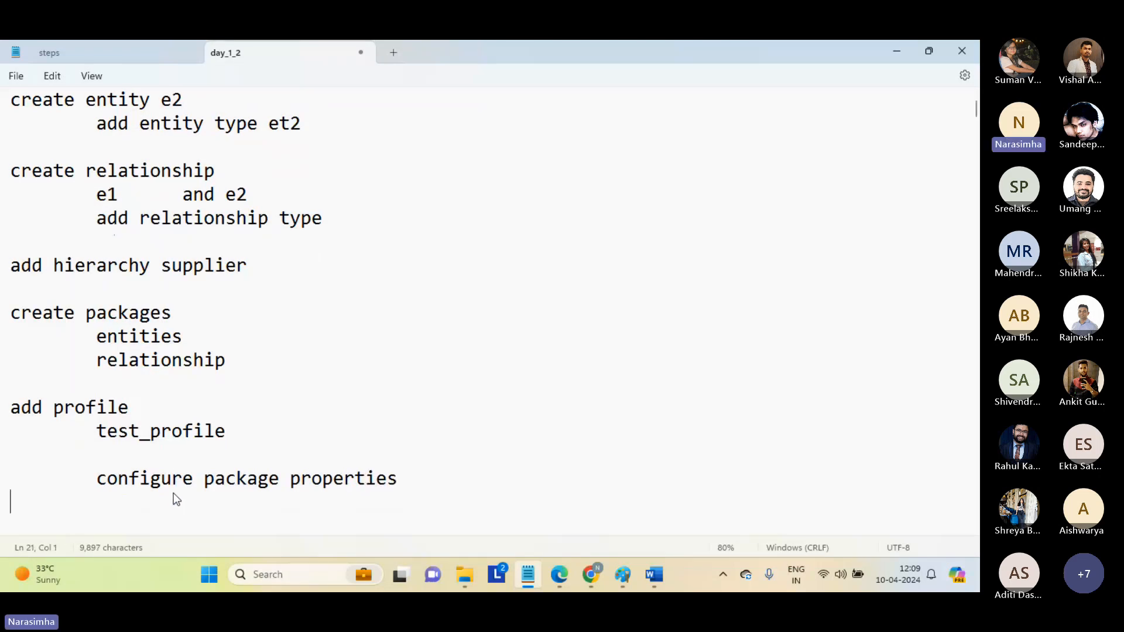
Add the line "validate HM configuration", indented one level deeper, under "configure package properties".
key("Tab")
key("Tab")
type("validate")
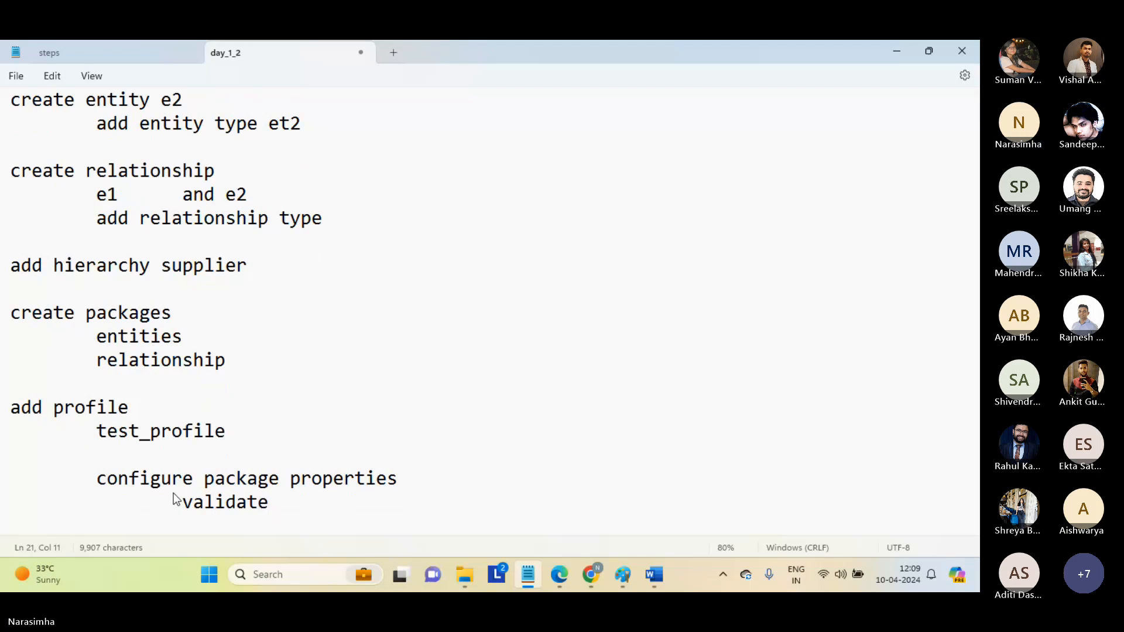
key("Caps_Lock")
type("HM")
key("Caps_Lock")
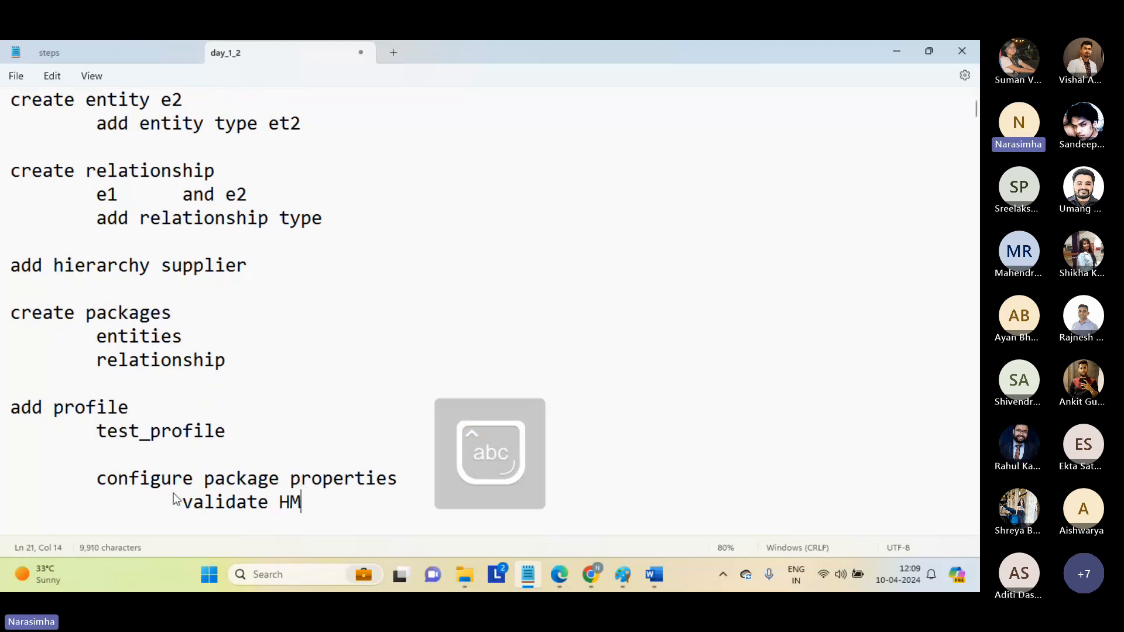
type("confi")
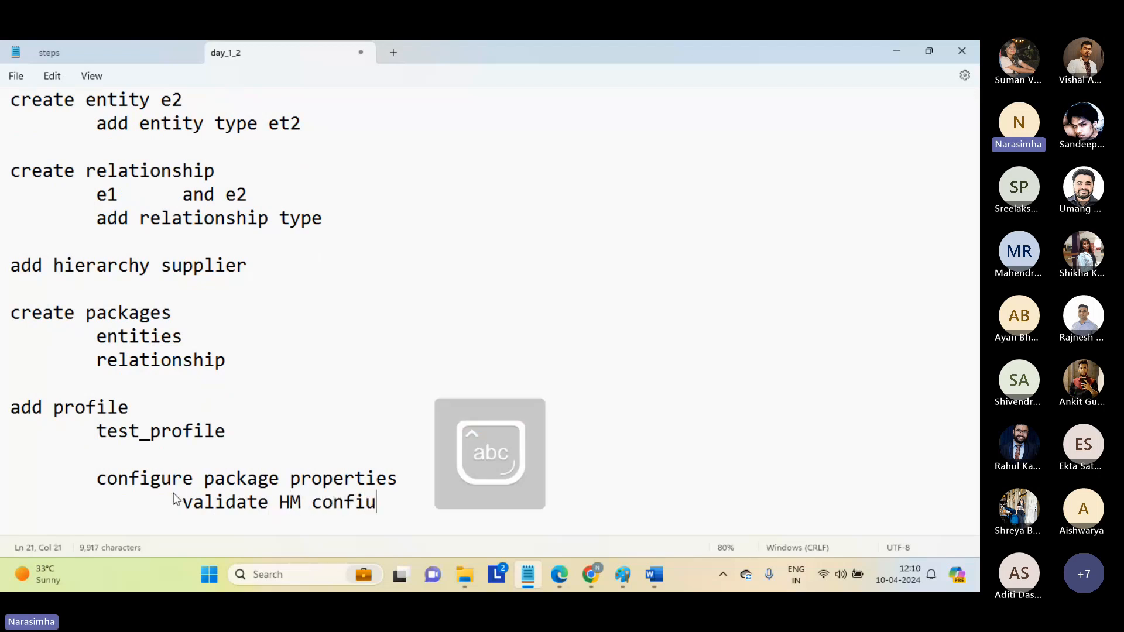
type(" guration")
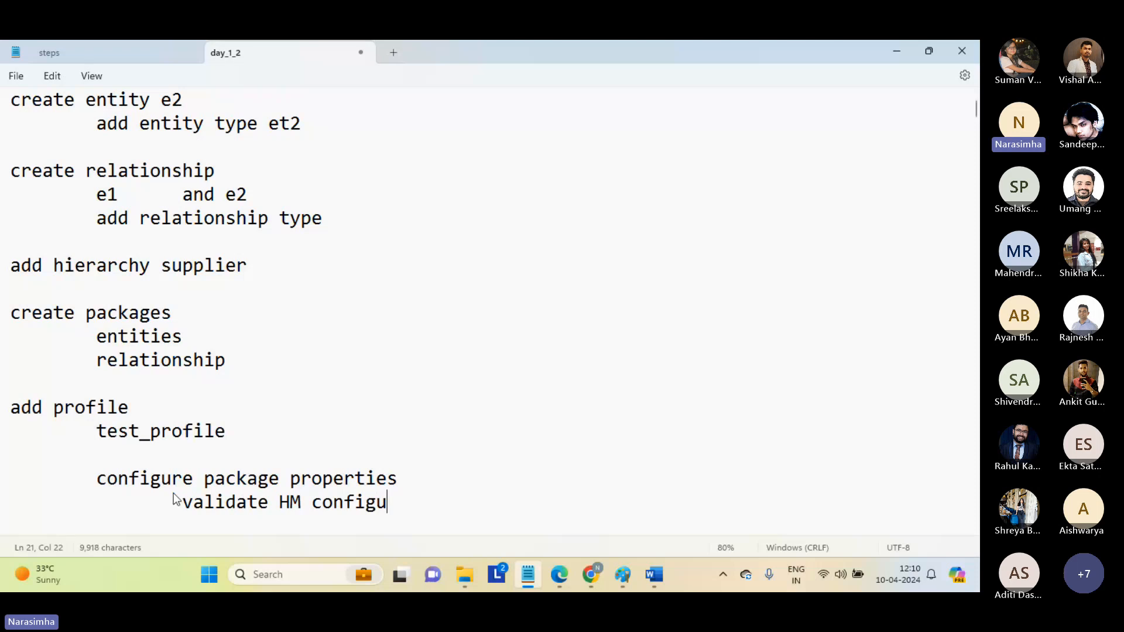
key("Return")
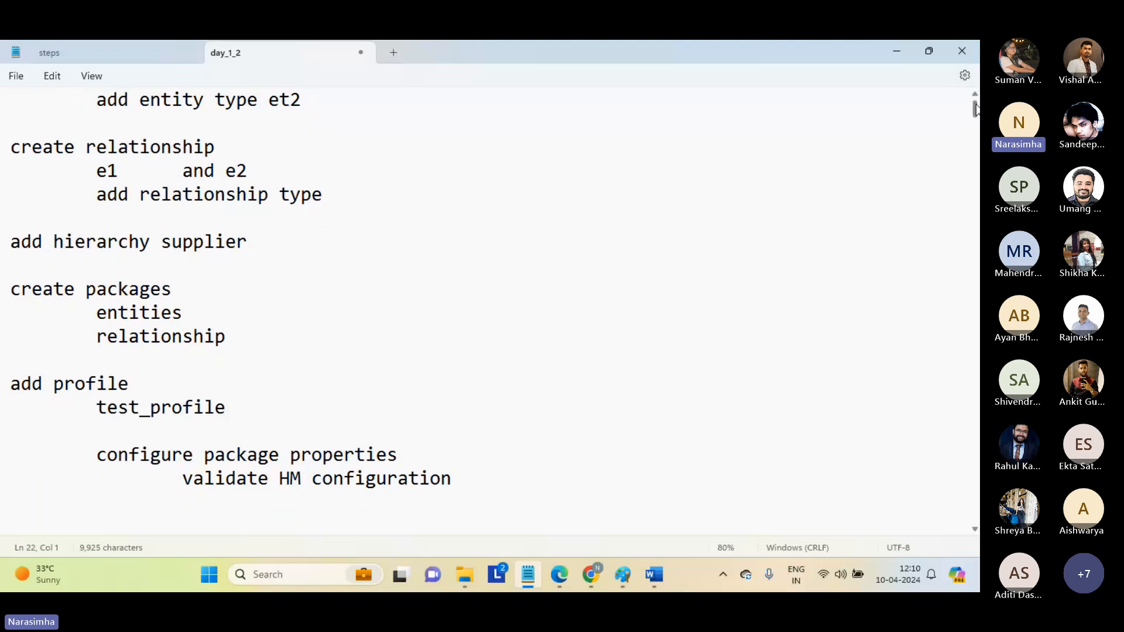
Review the hierarchy configuration notes from "create entity e1" down to the HM validation line and back to the beginning.
scroll(976, 109, "up", 2)
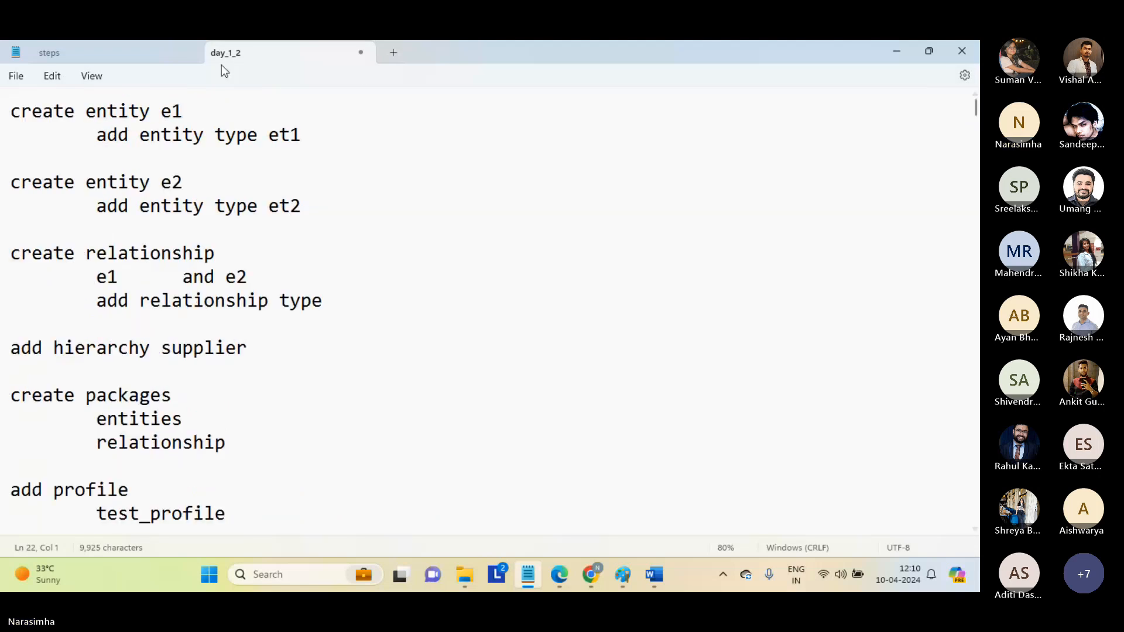
left_click_drag(97, 111, 323, 466)
left_click(311, 488)
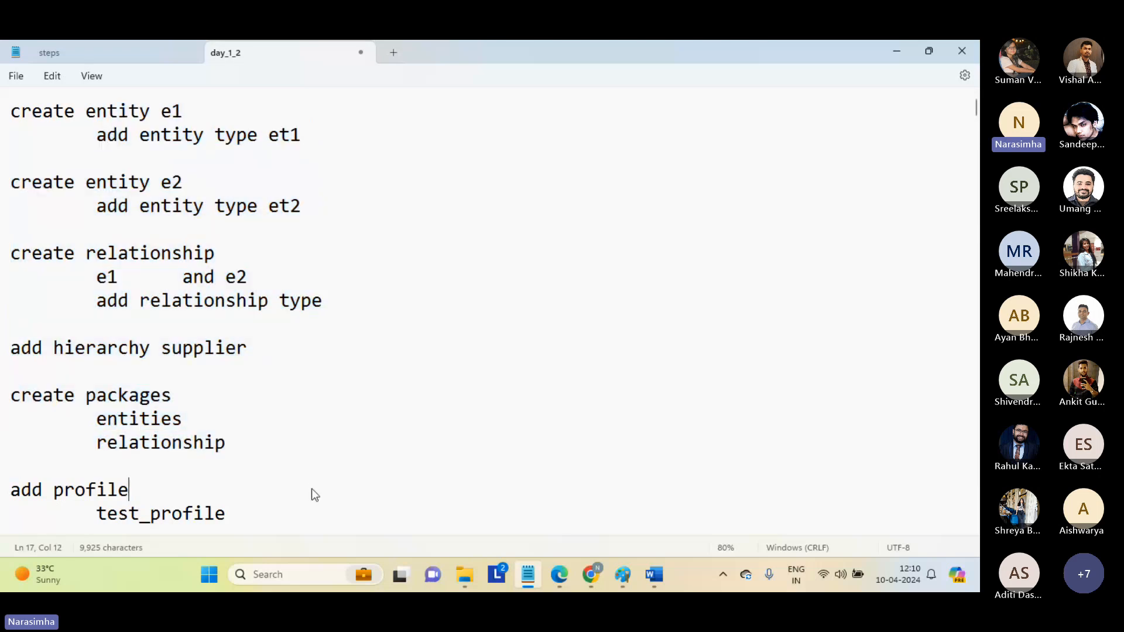
key("Down")
key("Down")
key("Down")
key("Down")
key("Down")
key("Down")
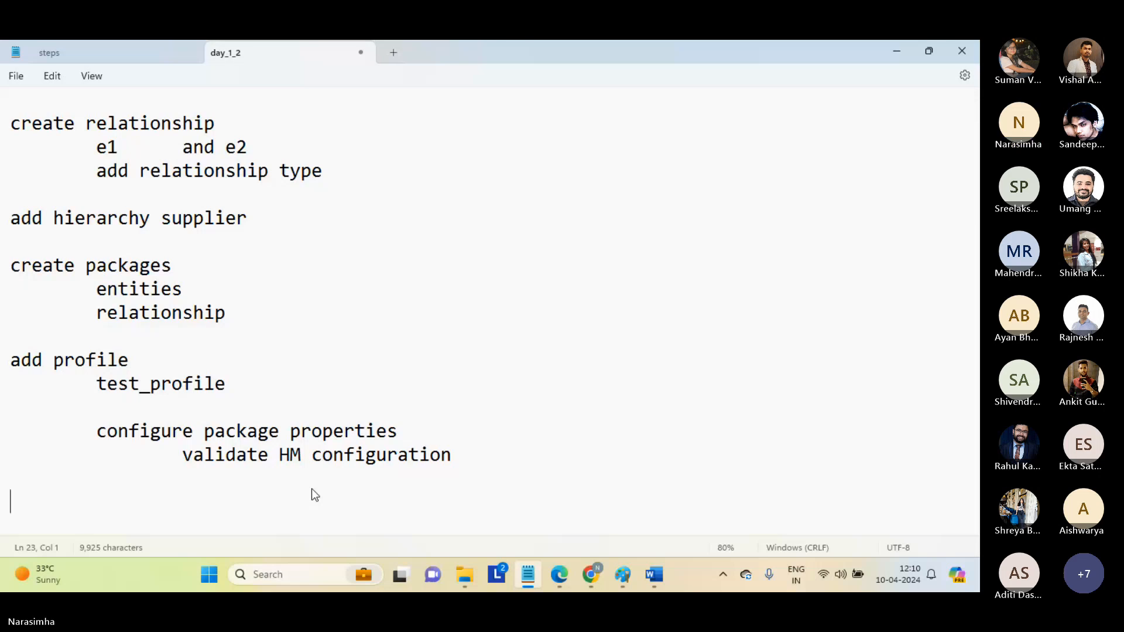
key("Up")
key("Up")
key("Up")
key("Up")
key("Up")
key("Up")
key("Up")
key("Up")
key("Up")
key("Up")
key("Up")
key("Up")
key("Up")
key("Up")
key("Up")
key("Up")
key("Up")
key("Up")
key("Up")
key("Up")
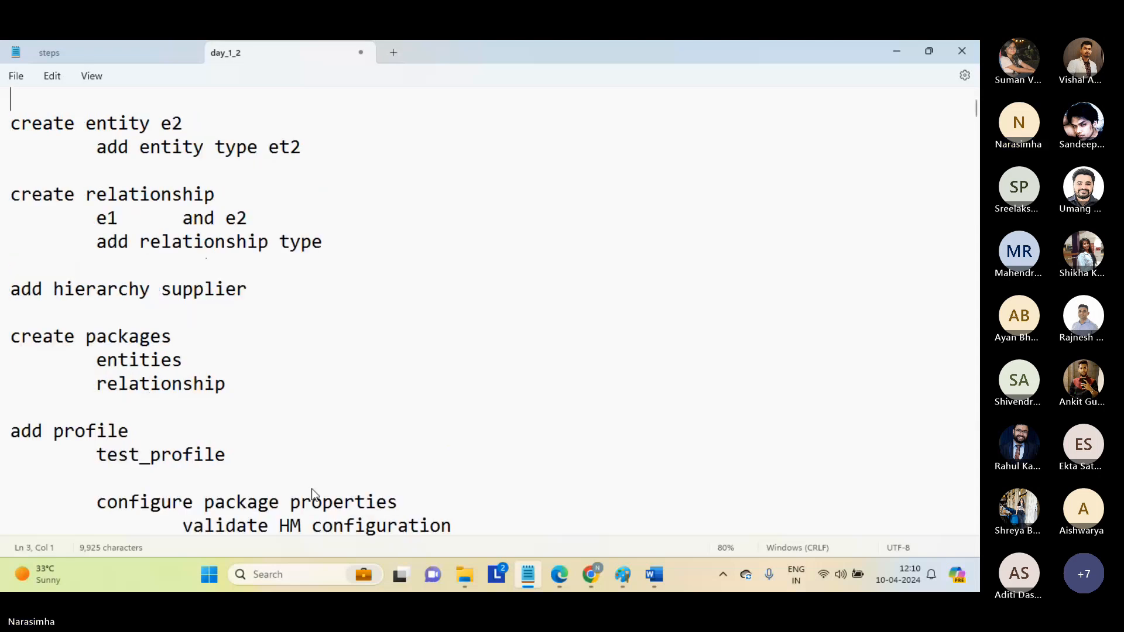
key("Up")
key("Up")
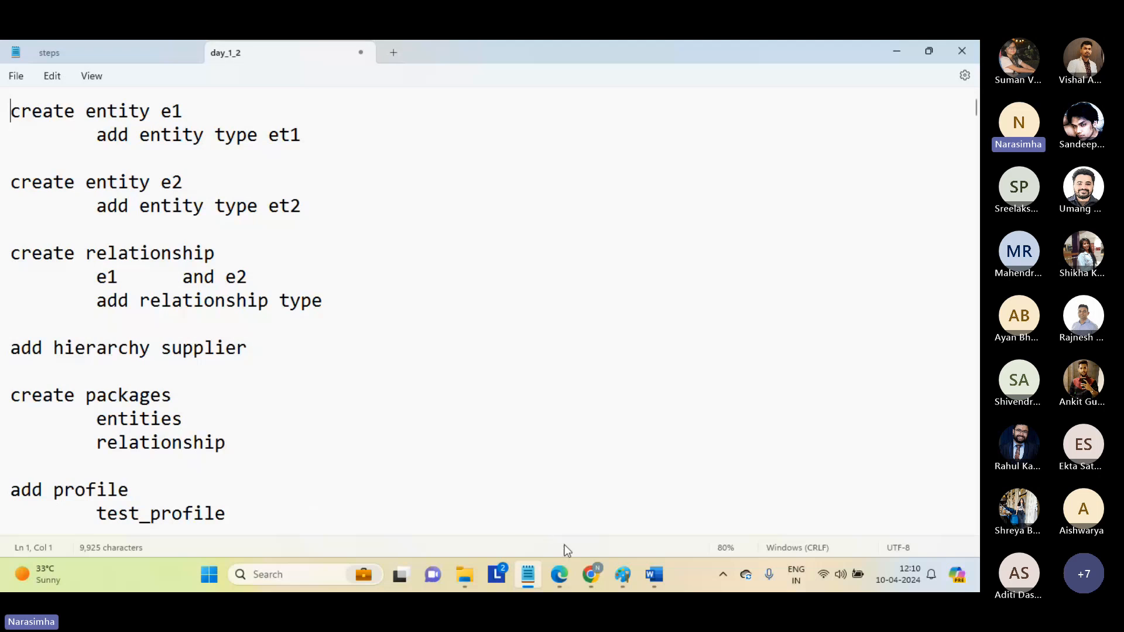
Switch to Chrome and bring up the remote Informatica MDM Hub Console session with the Hierarchies tool.
mouse_move(585, 575)
left_click(534, 521)
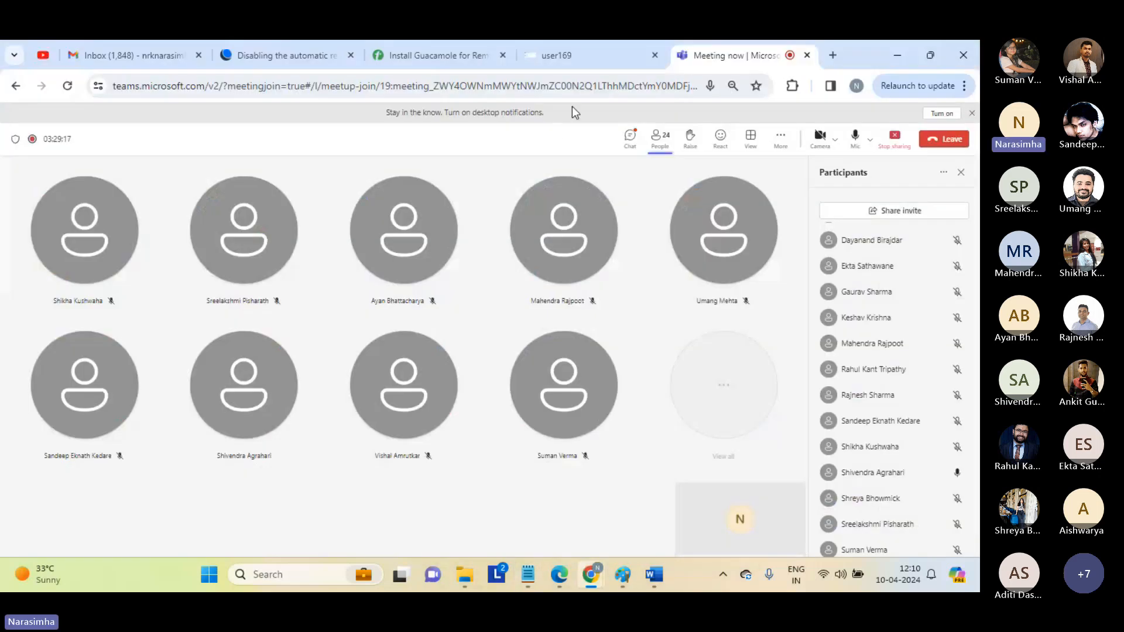
left_click(580, 55)
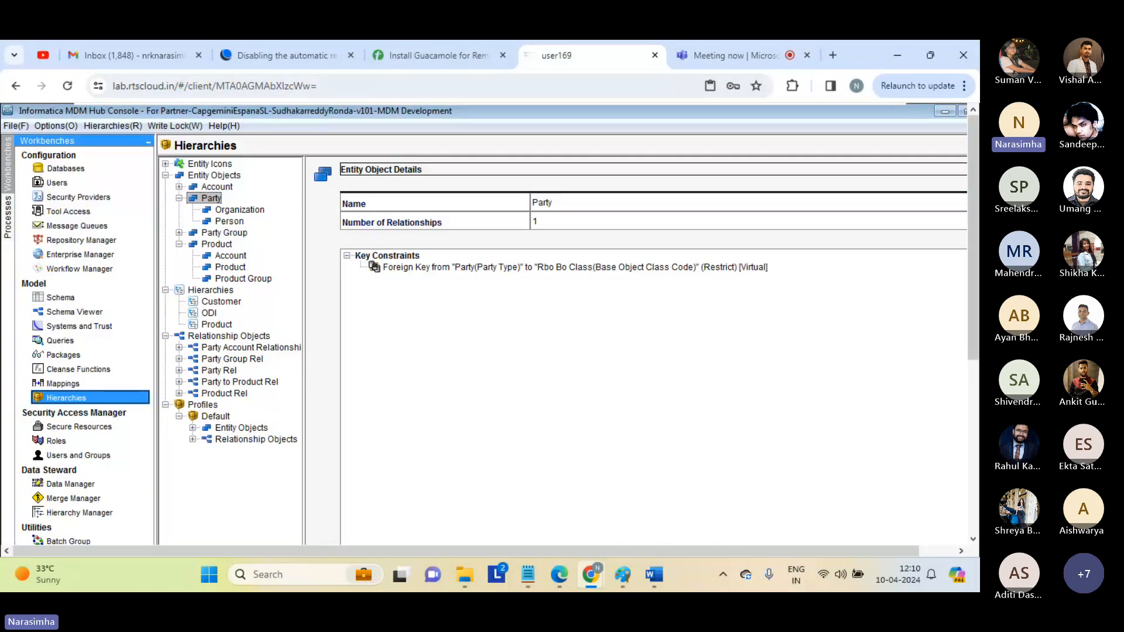
scroll(761, 489, "down", 5)
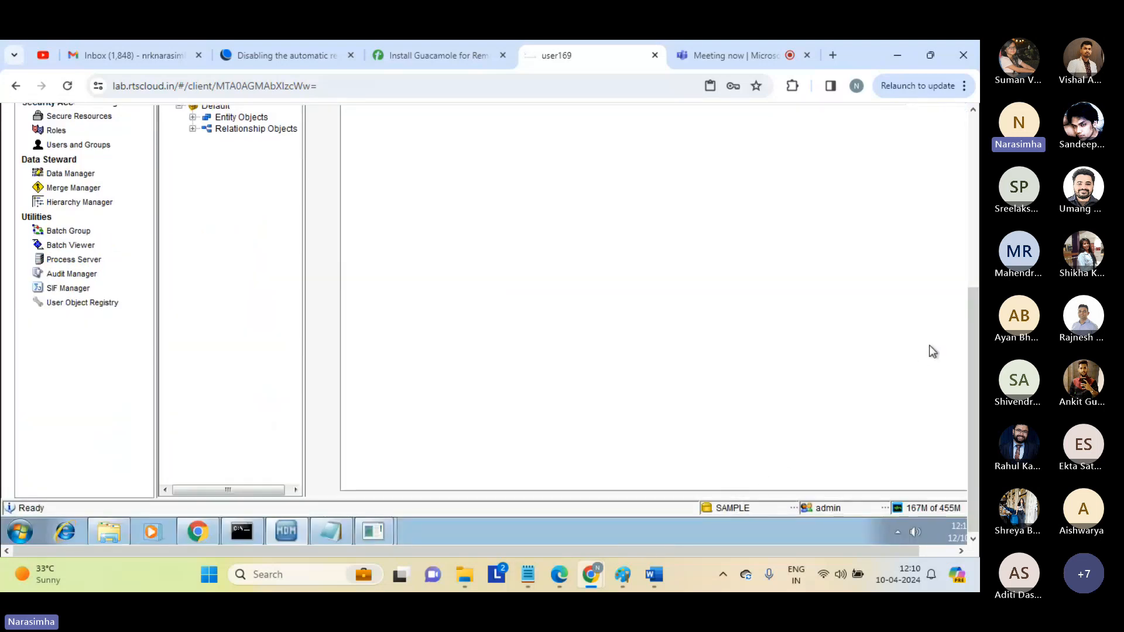
left_click_drag(970, 357, 970, 130)
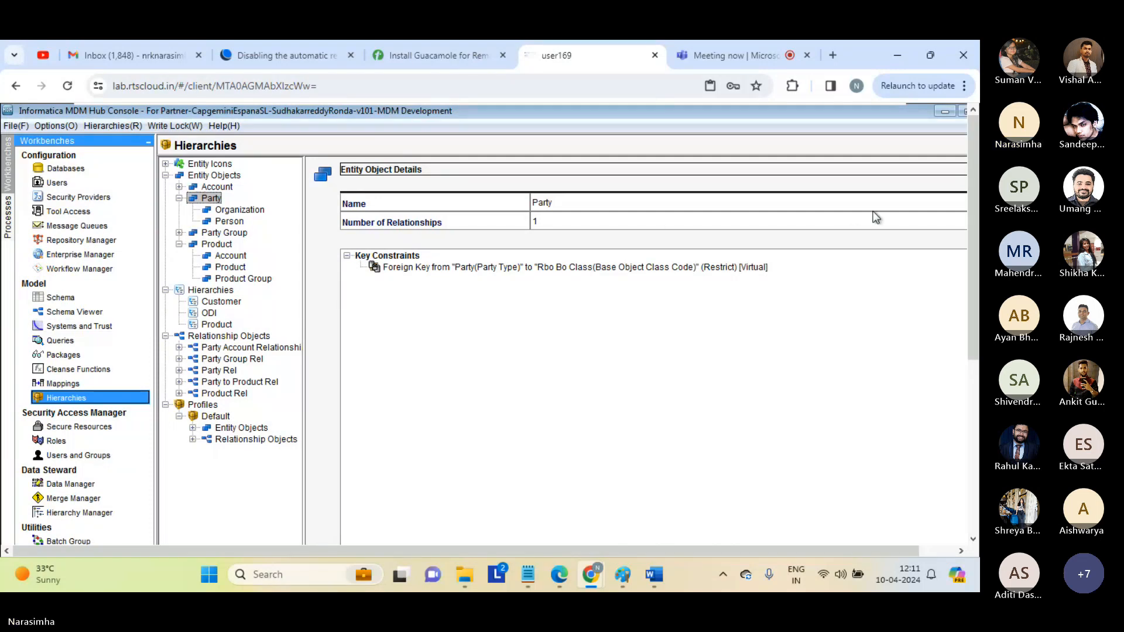
Switch to the Teams meeting and look through its participants list.
left_click(716, 50)
scroll(977, 398, "down", 2)
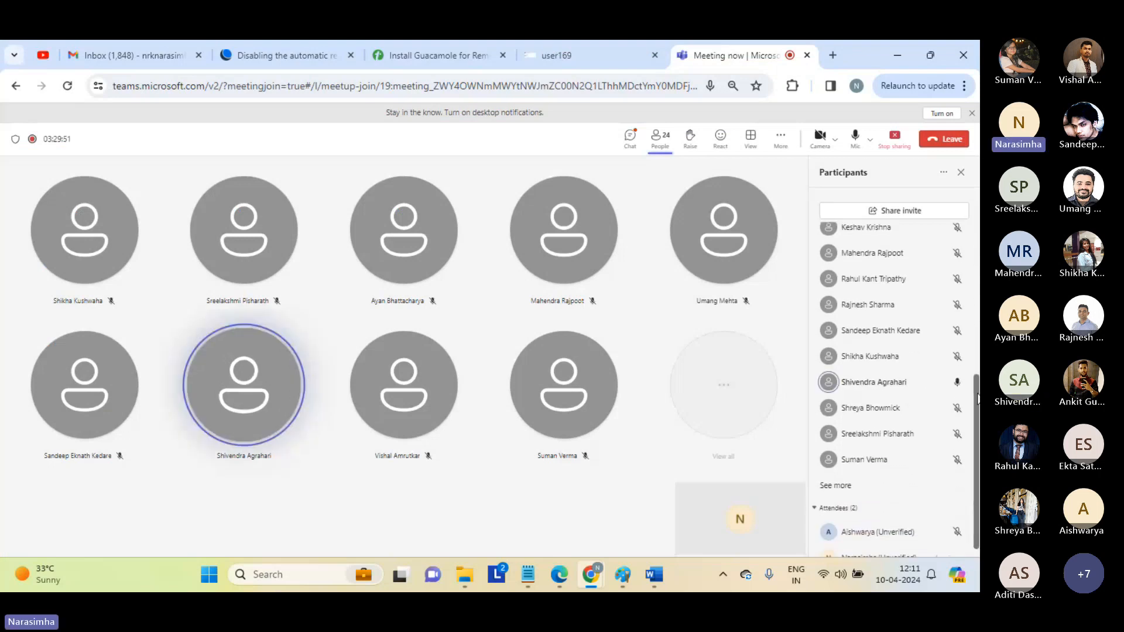
scroll(977, 399, "up", 5)
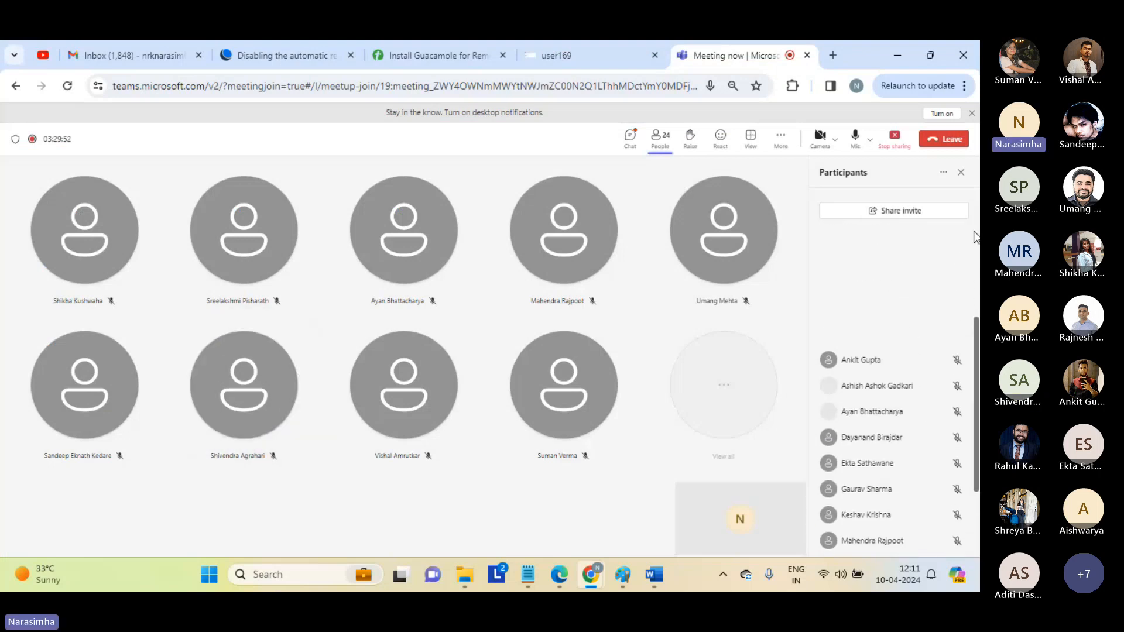
Return to the remote Hub Console session and expand Entity Icons in the Hierarchies tree.
left_click(569, 58)
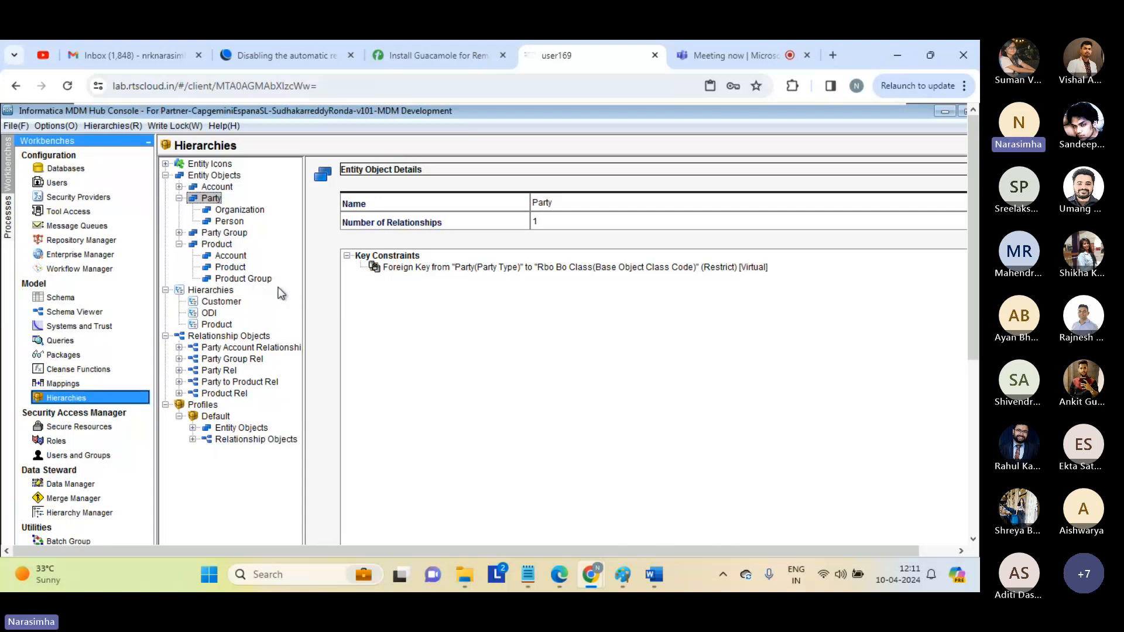
left_click(215, 164)
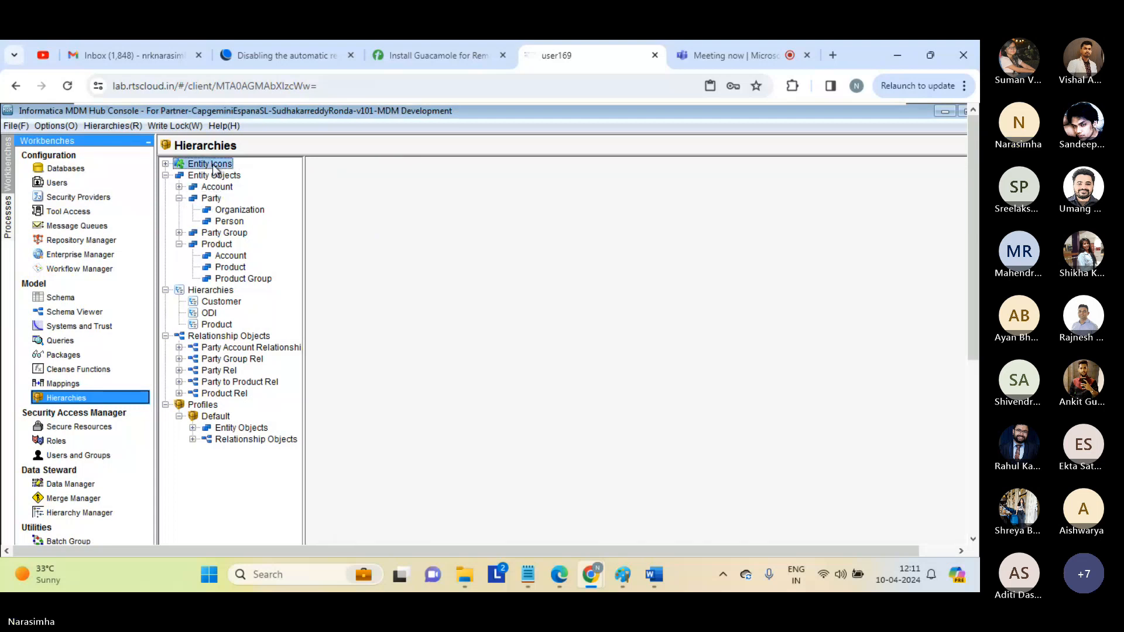
double_click(214, 167)
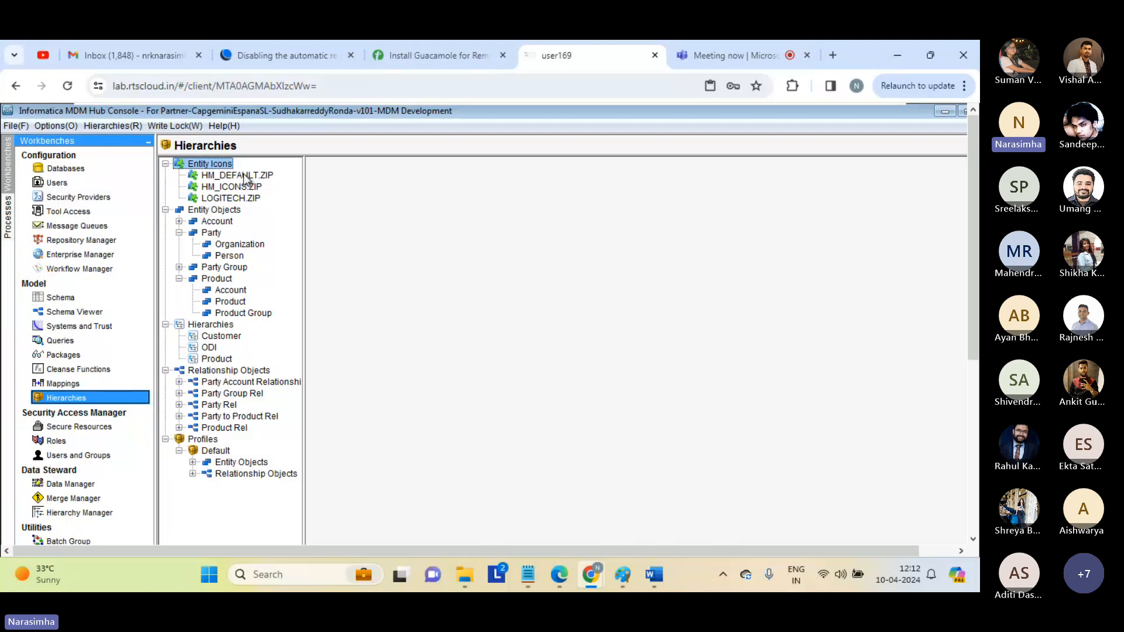
right_click(221, 165)
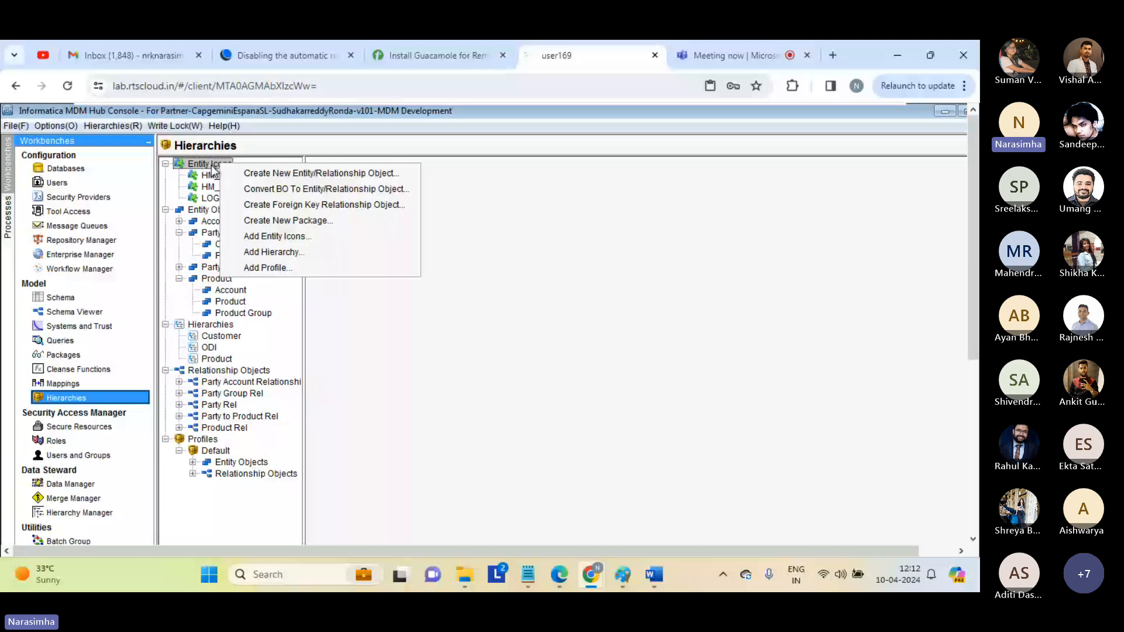
left_click(266, 237)
left_click_drag(565, 342, 488, 217)
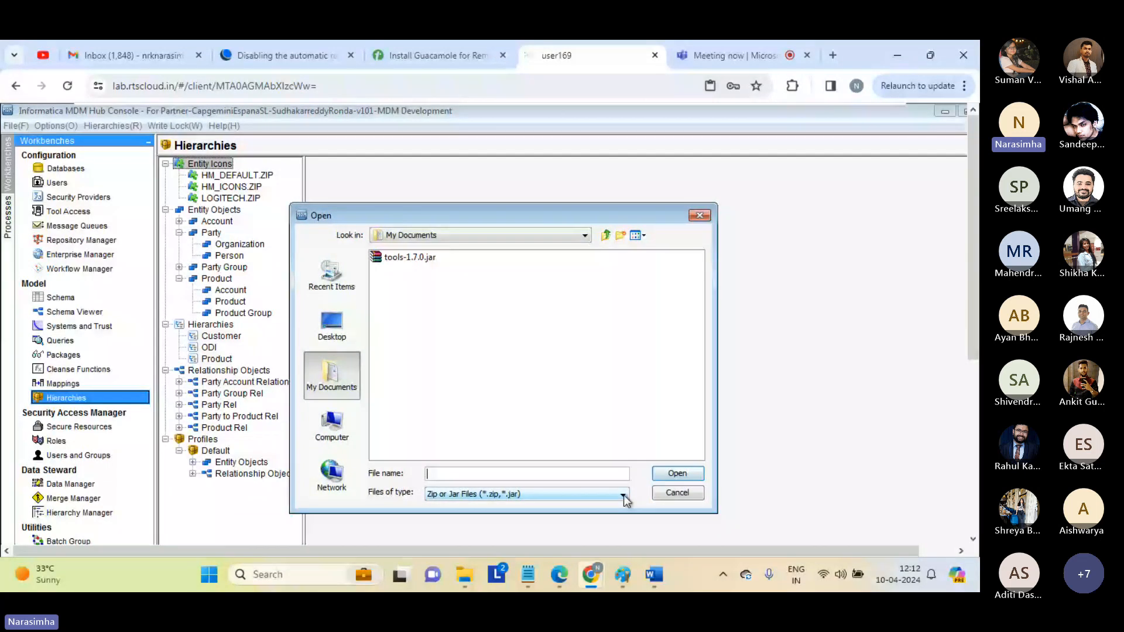
left_click(676, 495)
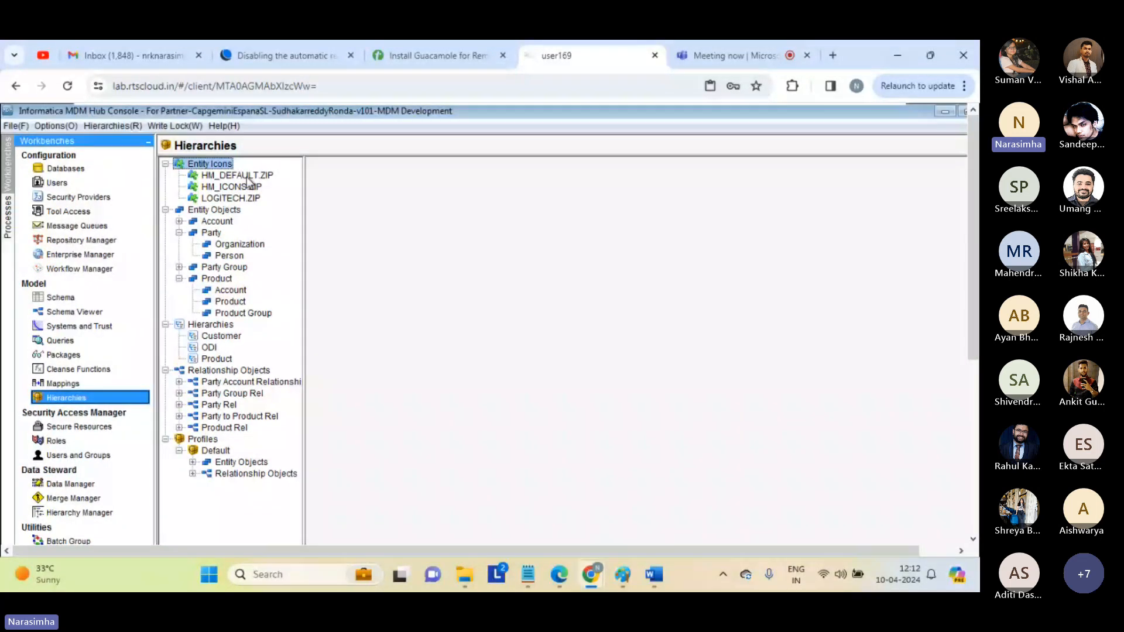
Download the HM_DEFAULT.ZIP entity icons archive and save it to the remote machine's Desktop.
left_click(253, 176)
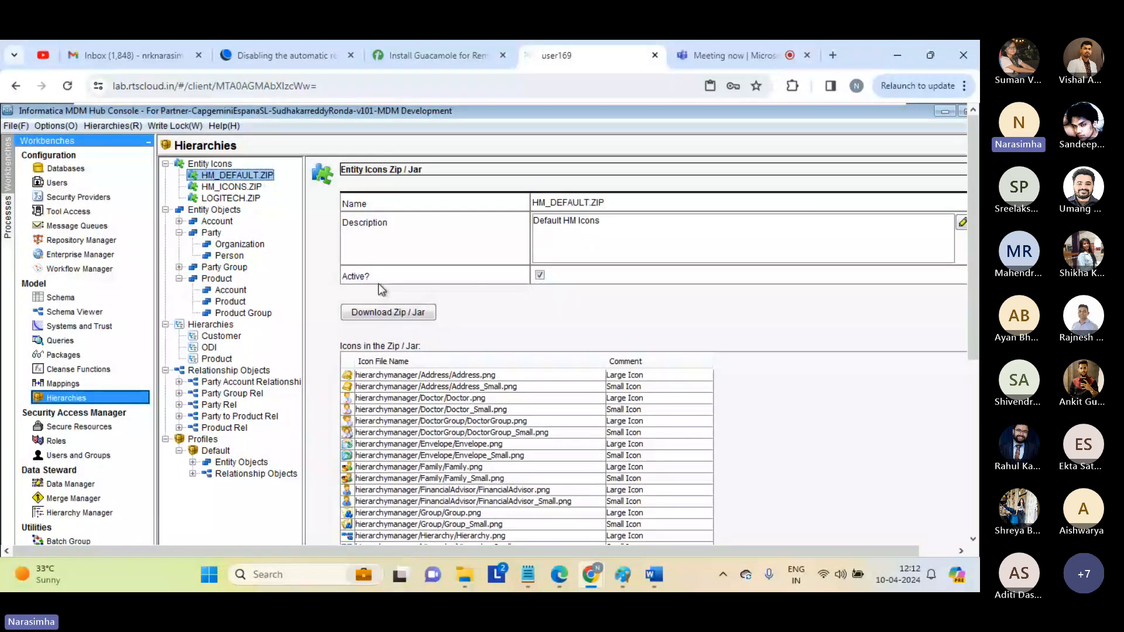
left_click(376, 315)
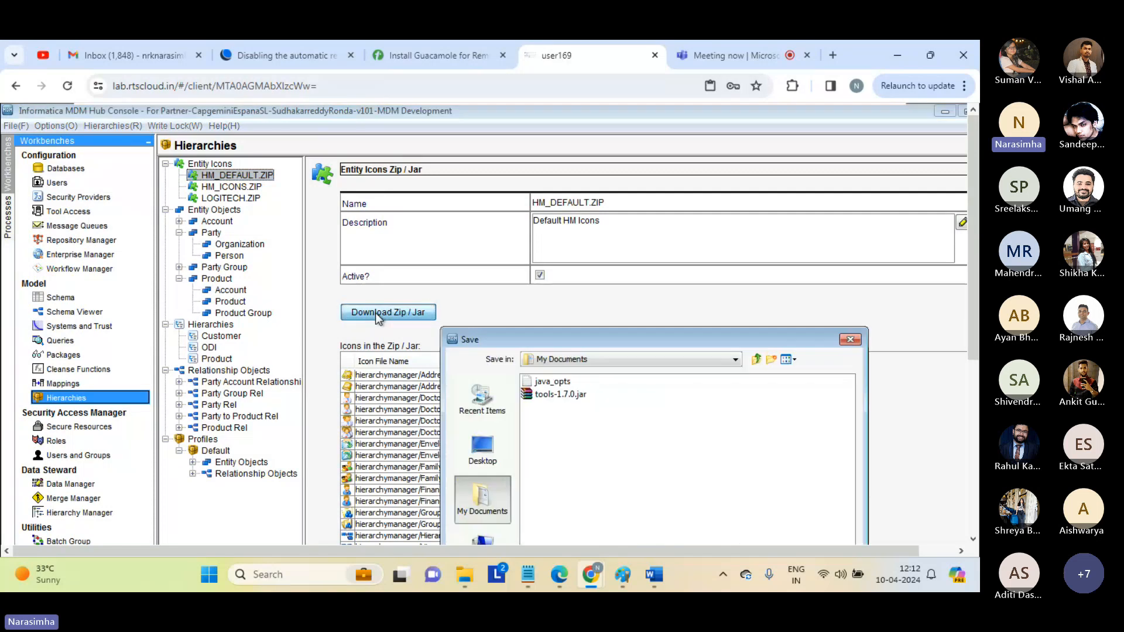
left_click_drag(660, 343, 693, 199)
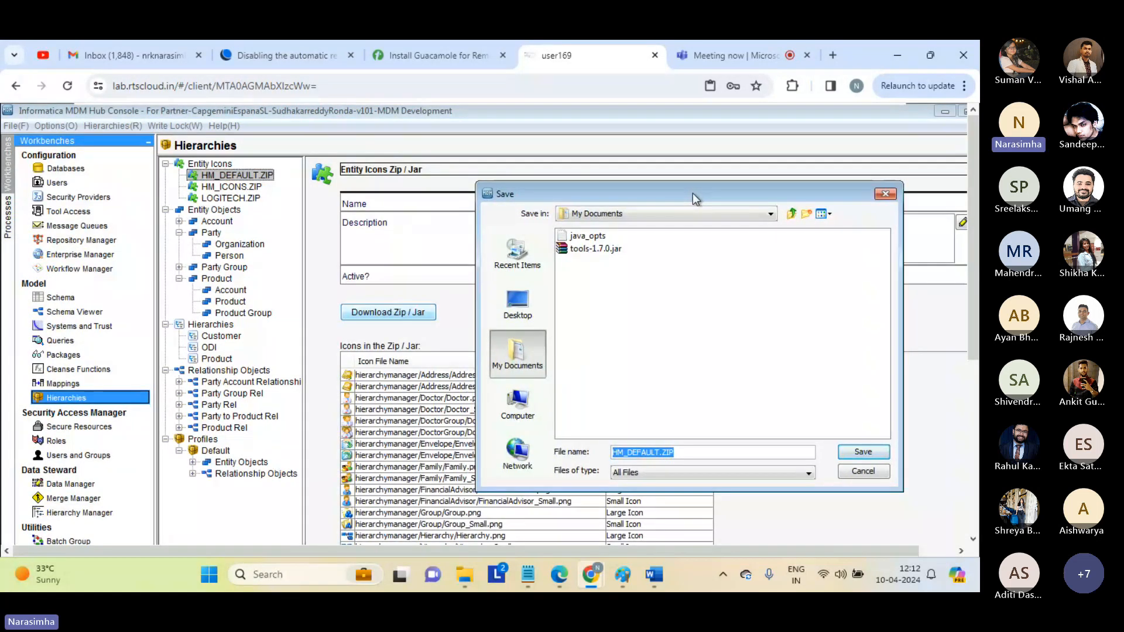
left_click(517, 302)
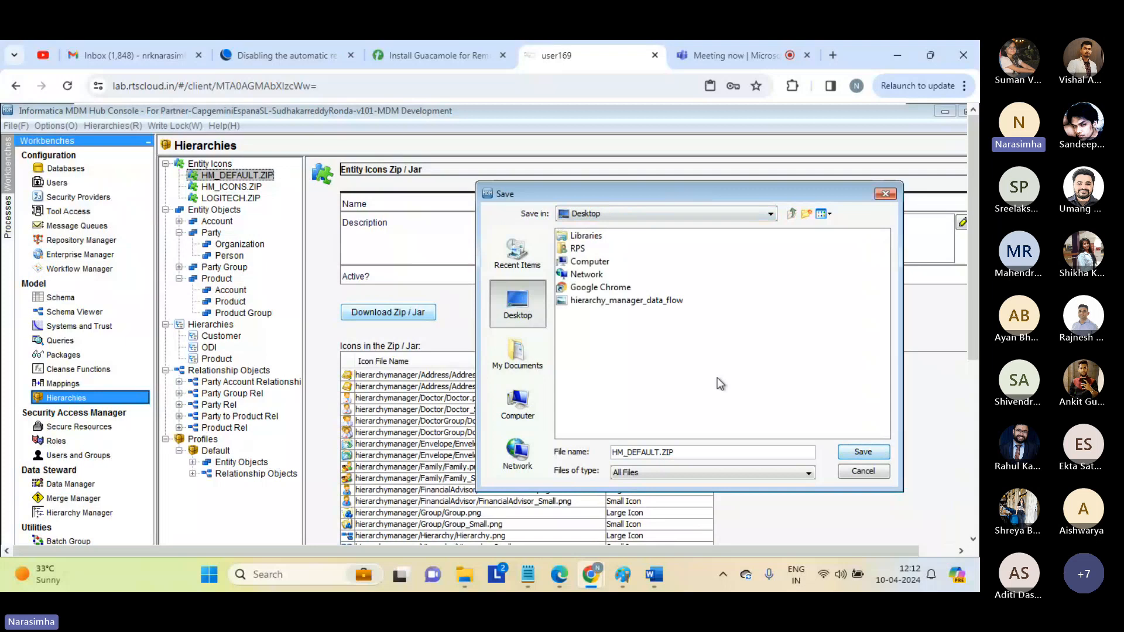
left_click(858, 454)
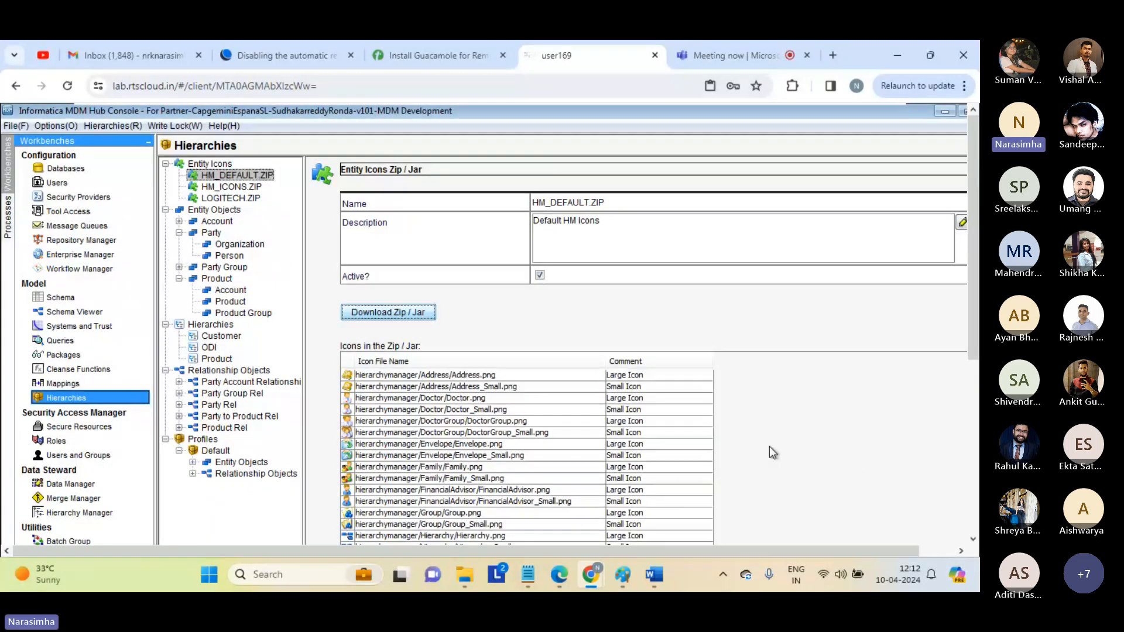
Show the remote machine's desktop where the HM_DEFAULT archive was saved.
right_click(687, 566)
left_click(762, 498)
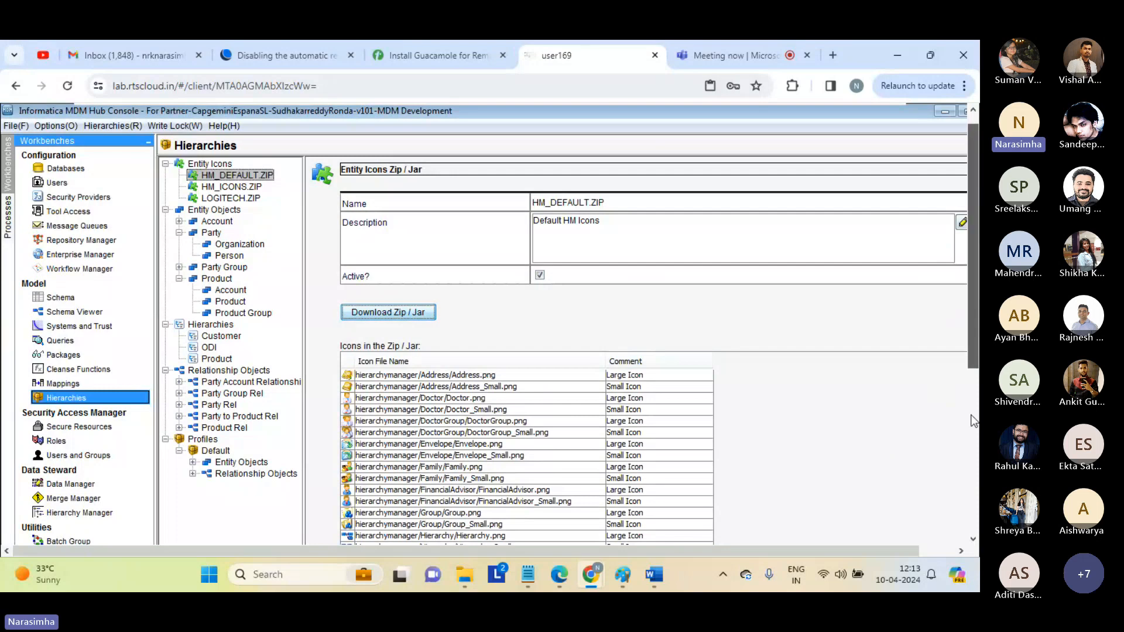
scroll(972, 312, "down", 5)
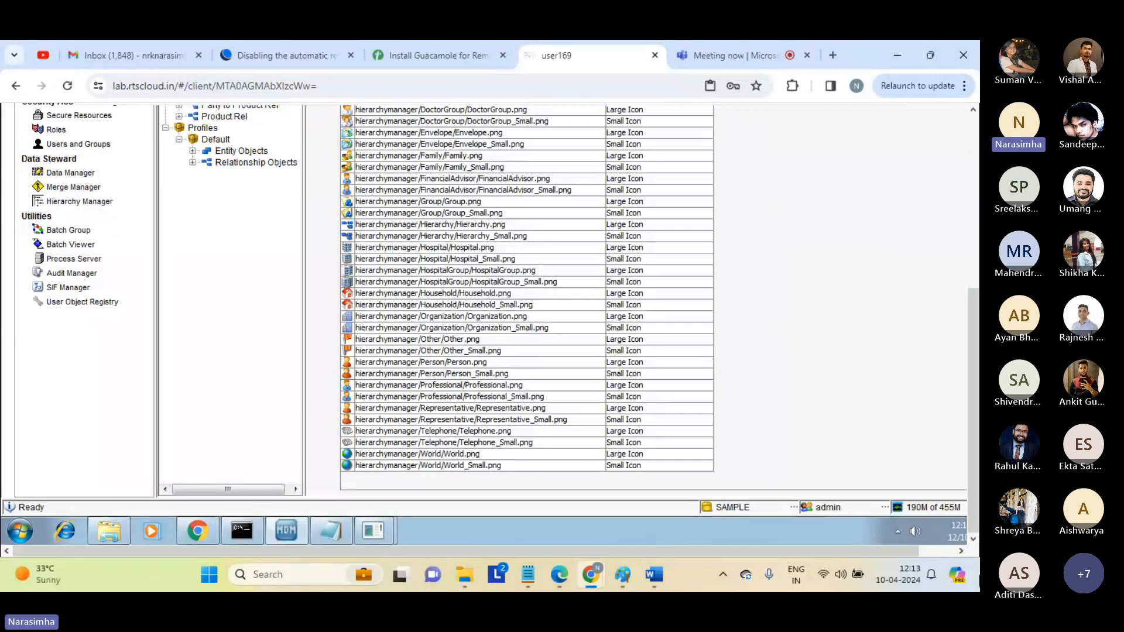
right_click(480, 533)
left_click(540, 465)
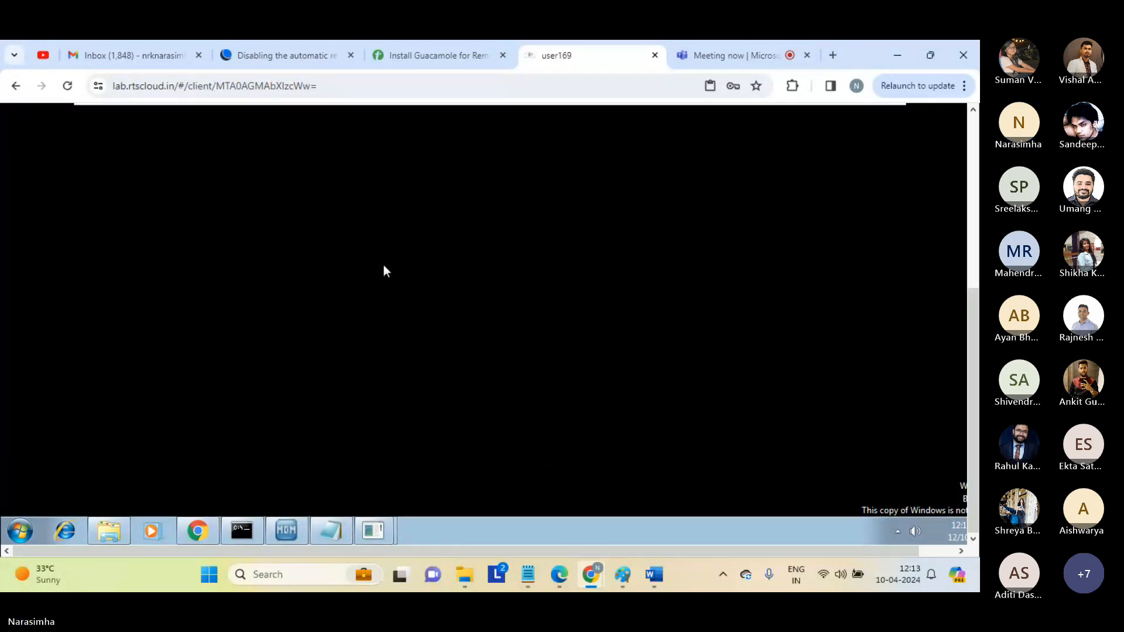
scroll(971, 183, "up", 5)
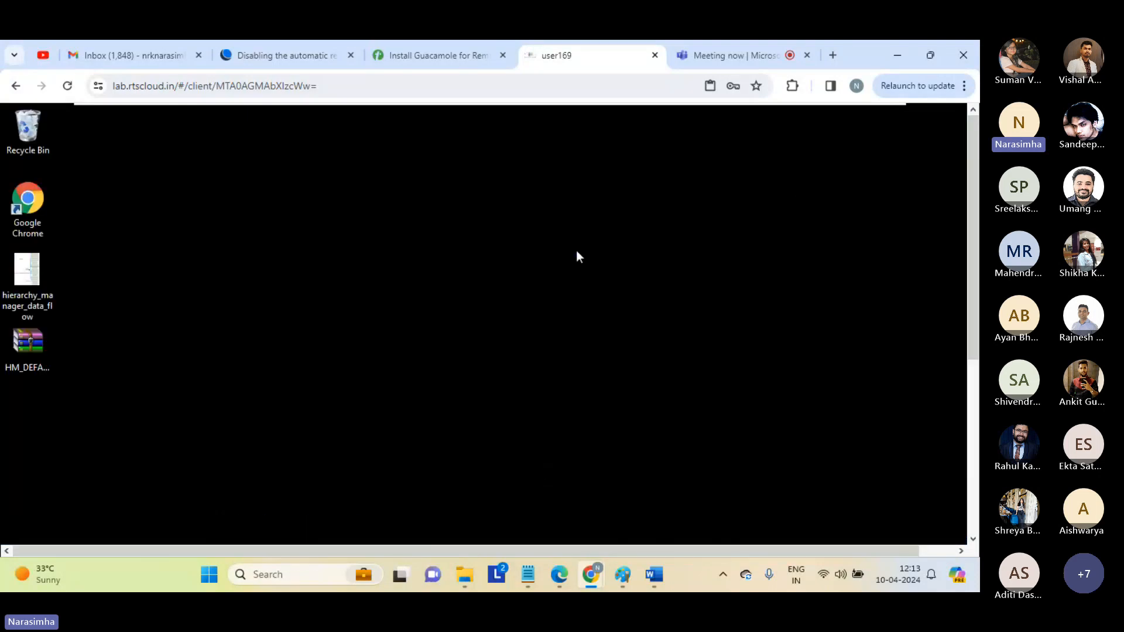
Set the remote machine's screen resolution to 1024 × 768 and keep the new display settings.
right_click(571, 254)
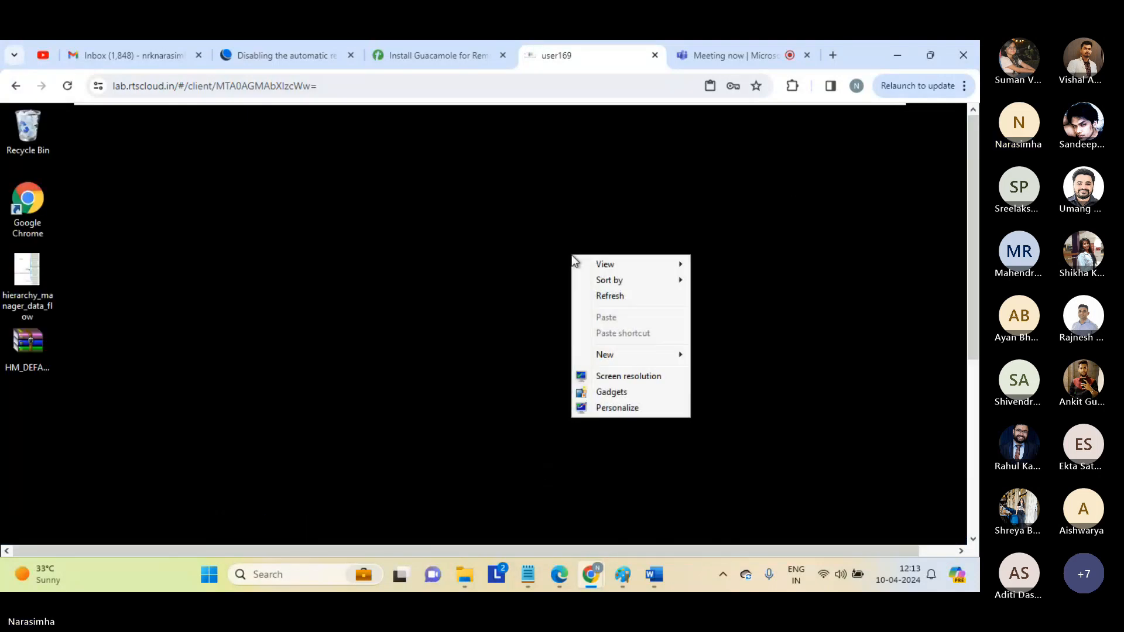
left_click(620, 376)
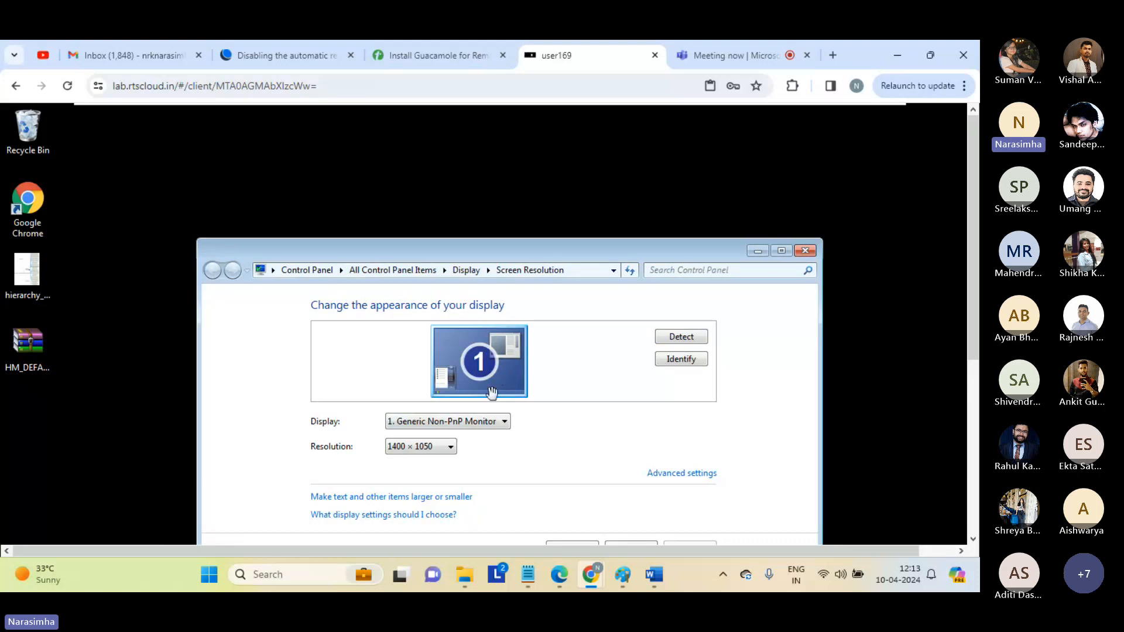
left_click(445, 451)
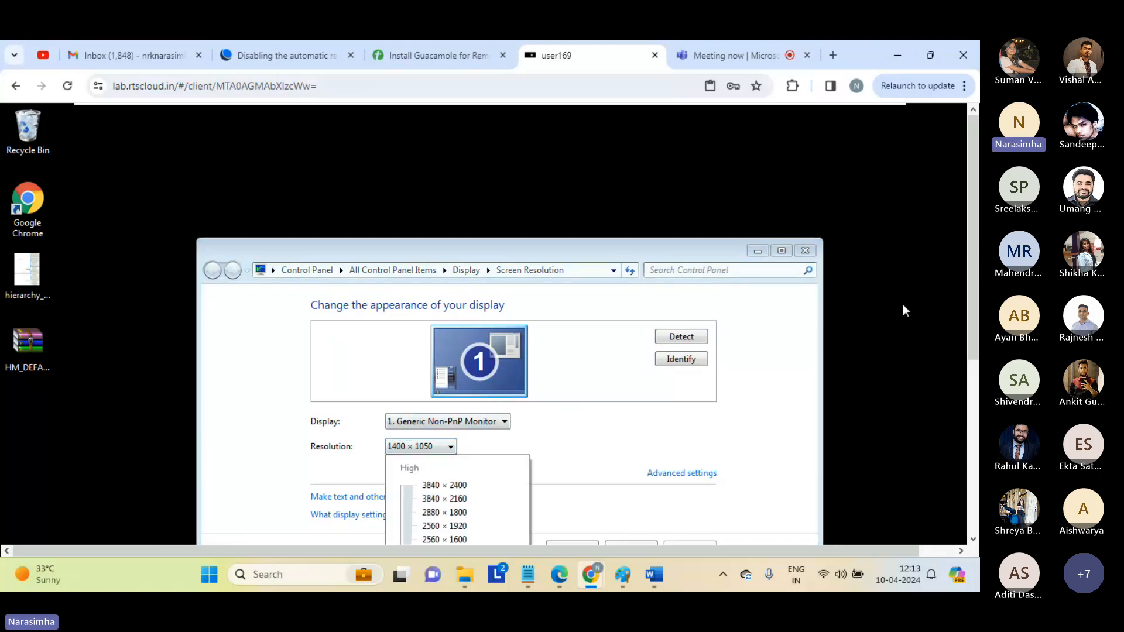
scroll(978, 332, "down", 1)
scroll(978, 333, "down", 5)
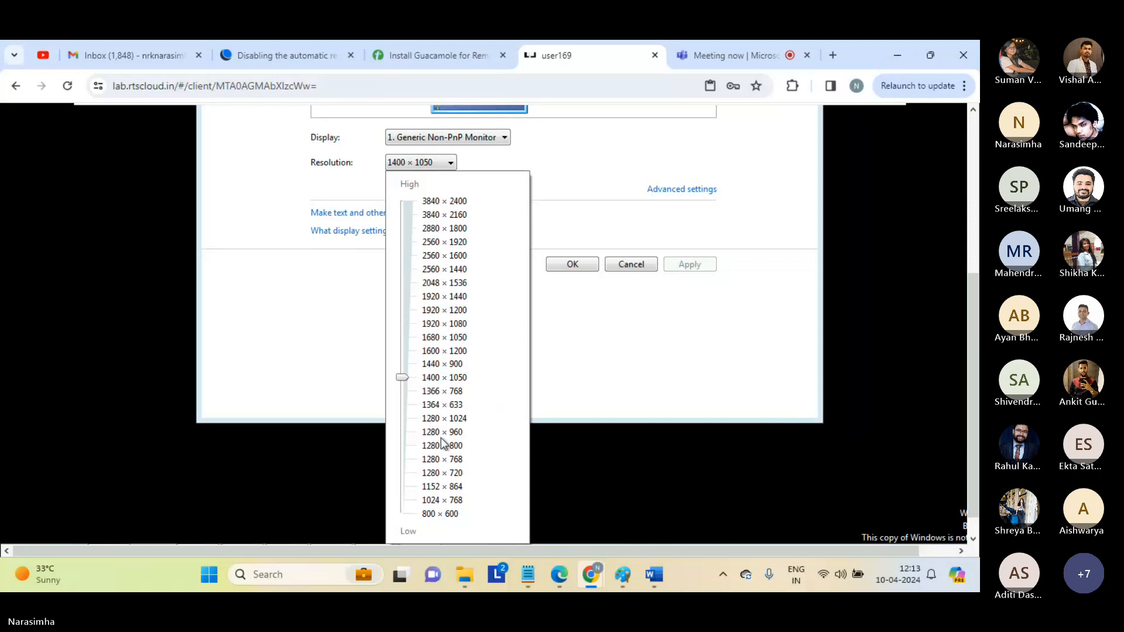
left_click(435, 500)
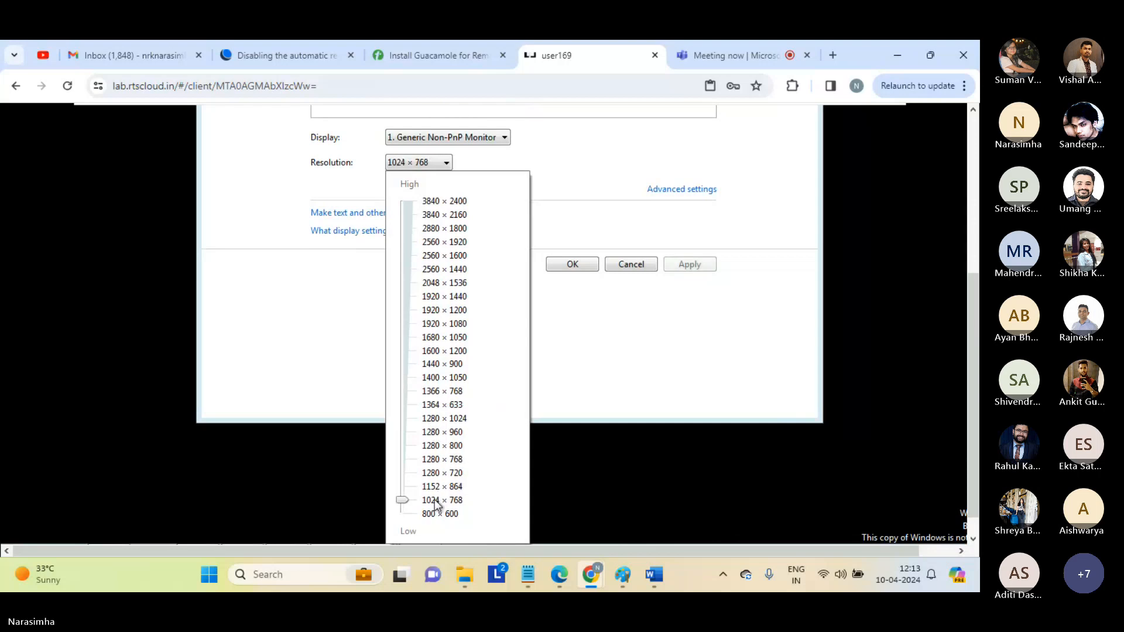
scroll(975, 482, "down", 1)
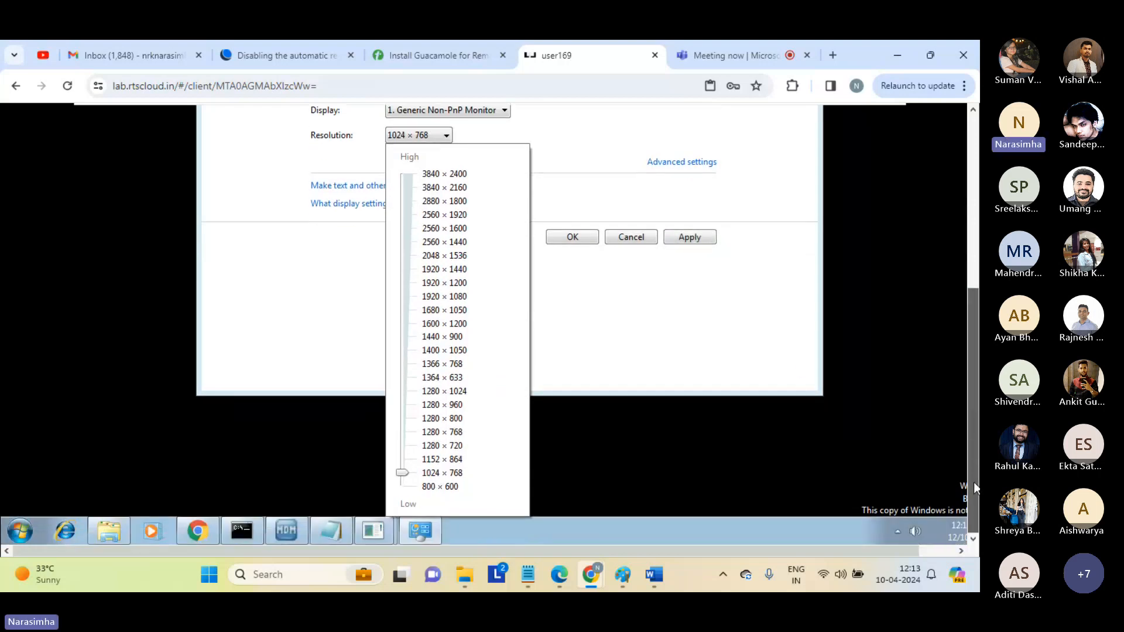
left_click(578, 238)
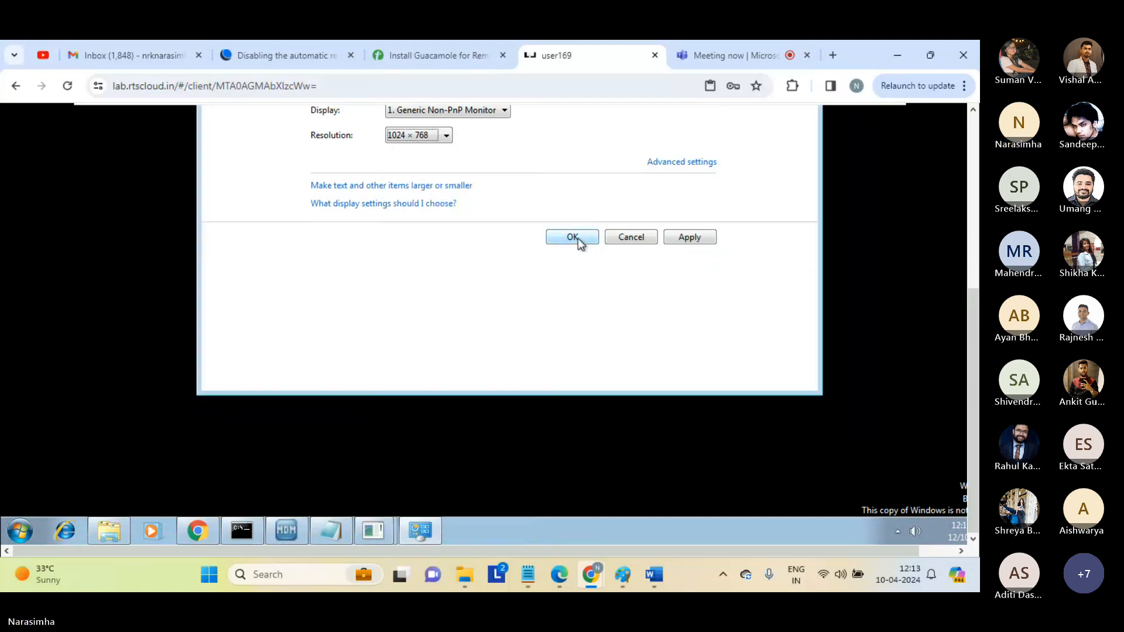
left_click(578, 238)
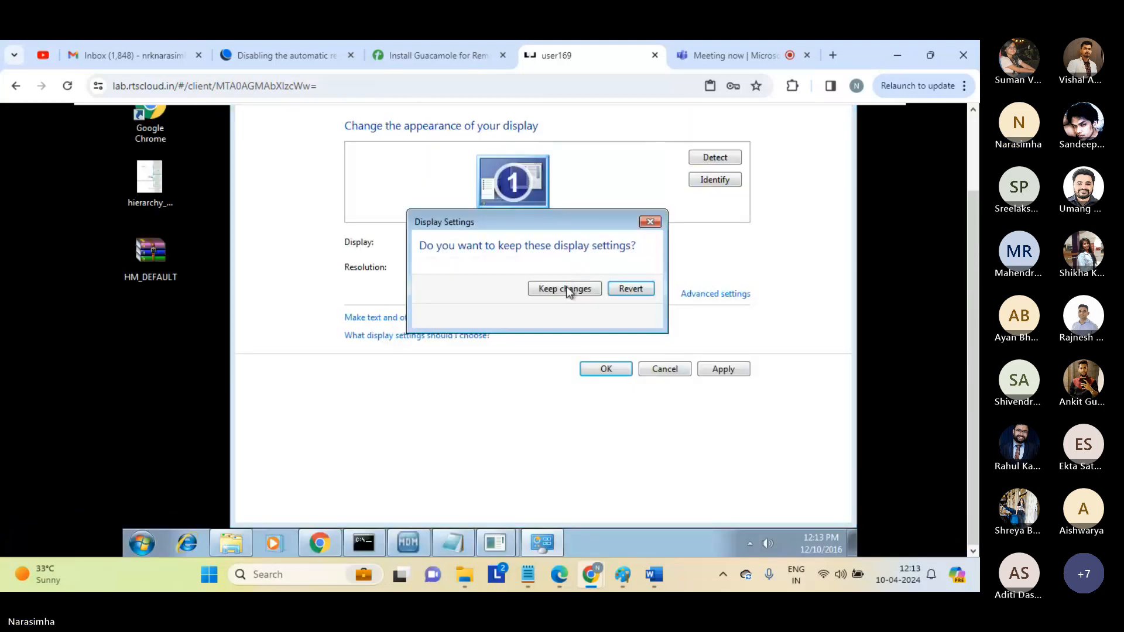
left_click(567, 287)
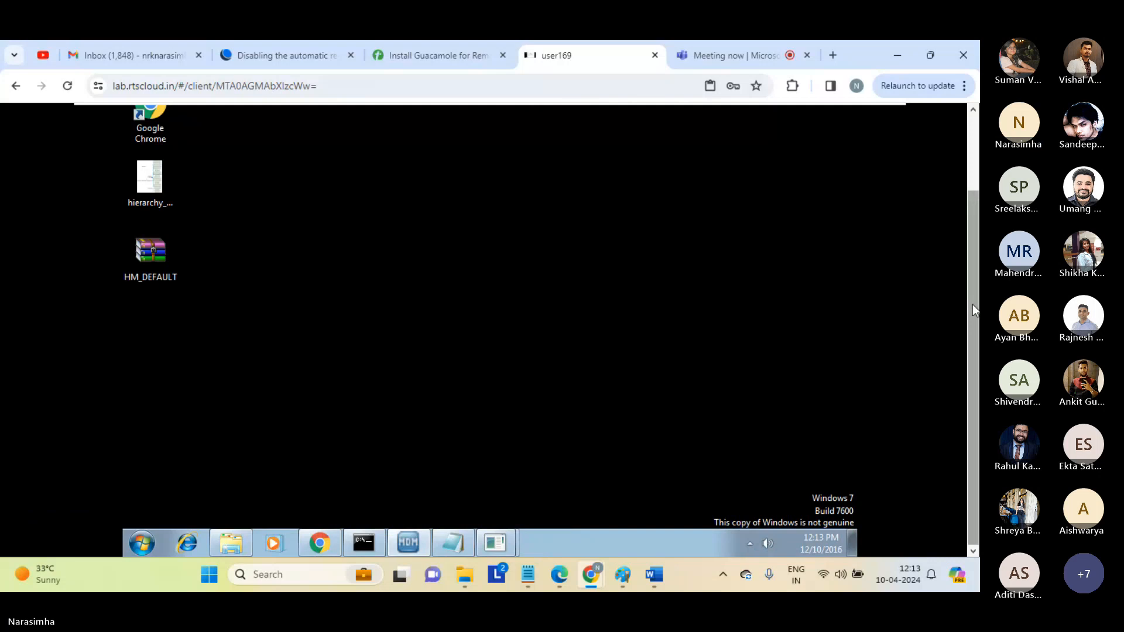
Look over the HM_DEFAULT.ZIP icon list in the Hub Console and return to the remote machine's desktop.
mouse_move(972, 305)
left_mouse_down()
mouse_move(974, 178)
mouse_move(973, 299)
left_mouse_up()
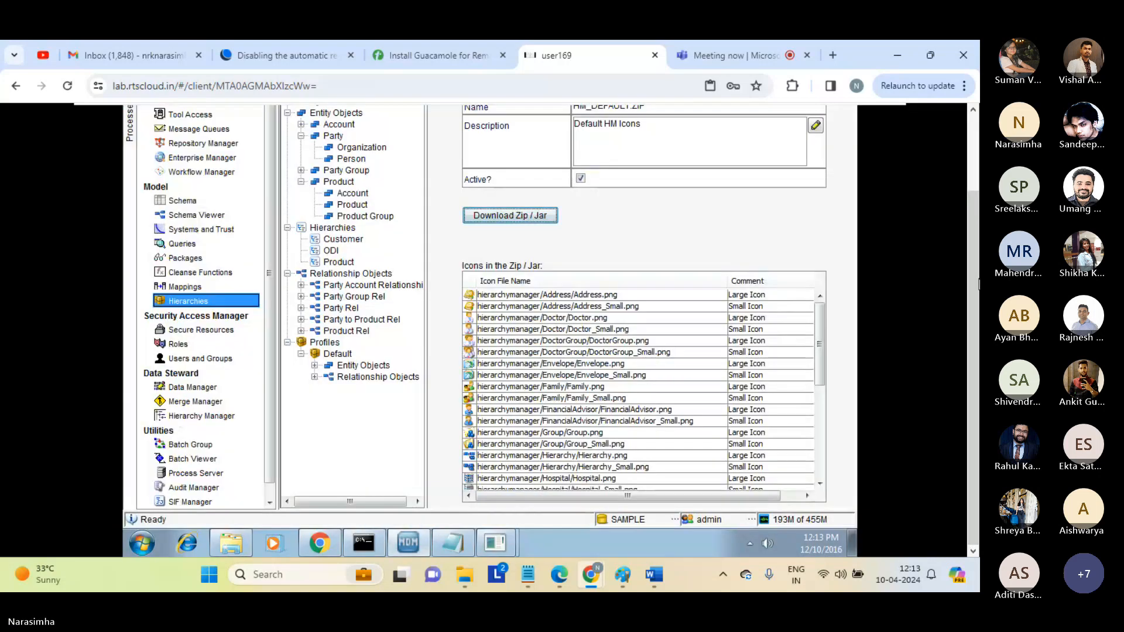
left_click_drag(970, 293, 970, 164)
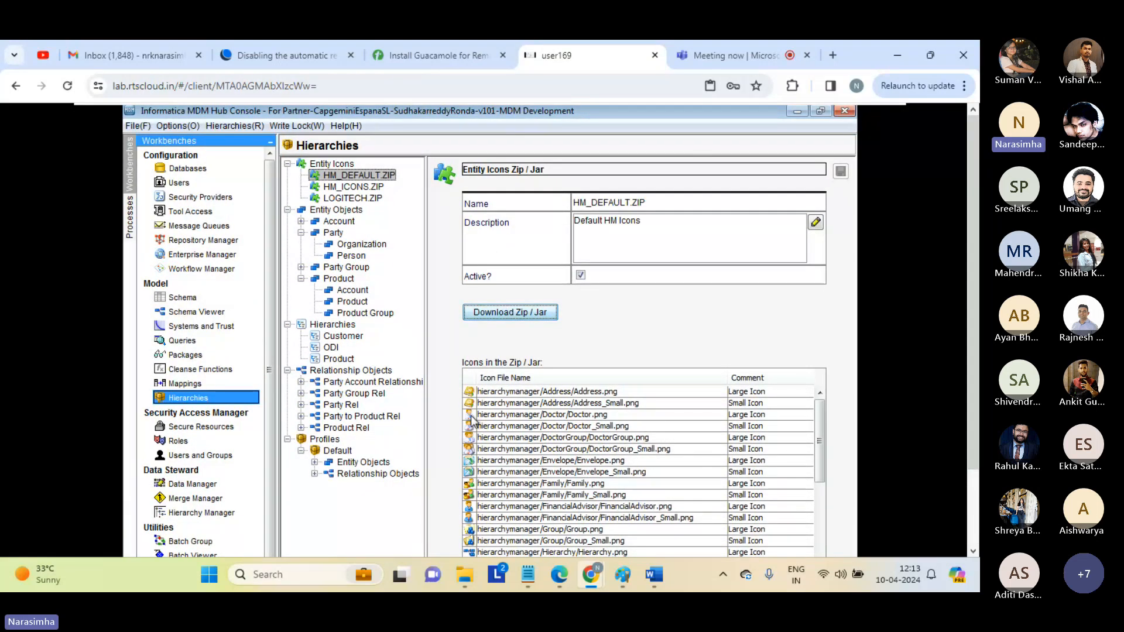
scroll(896, 404, "down", 2)
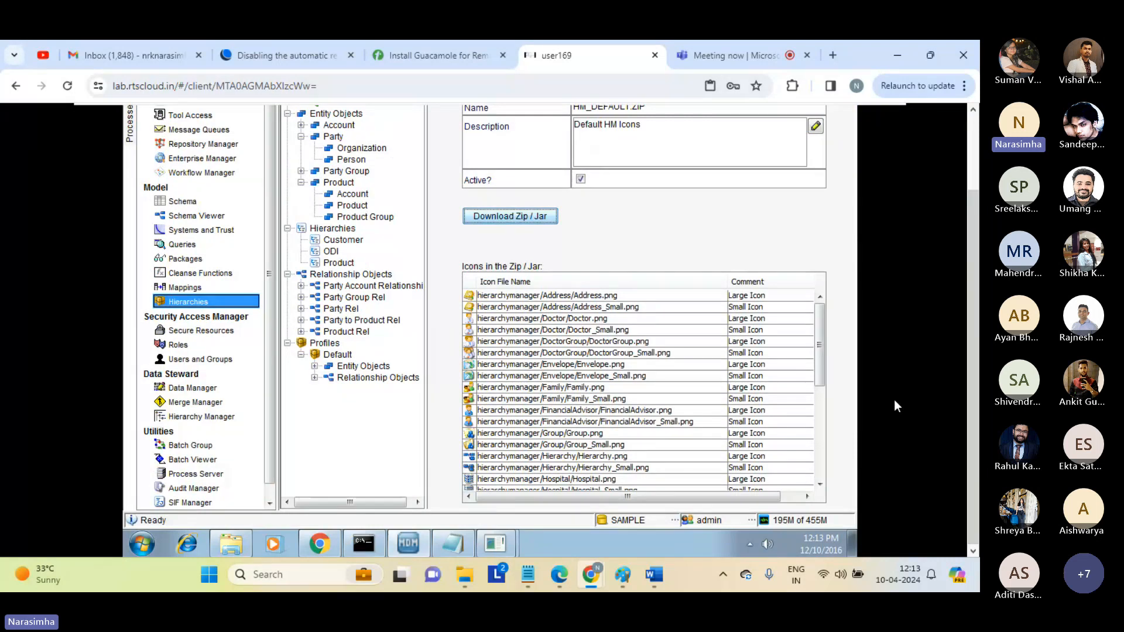
right_click(666, 537)
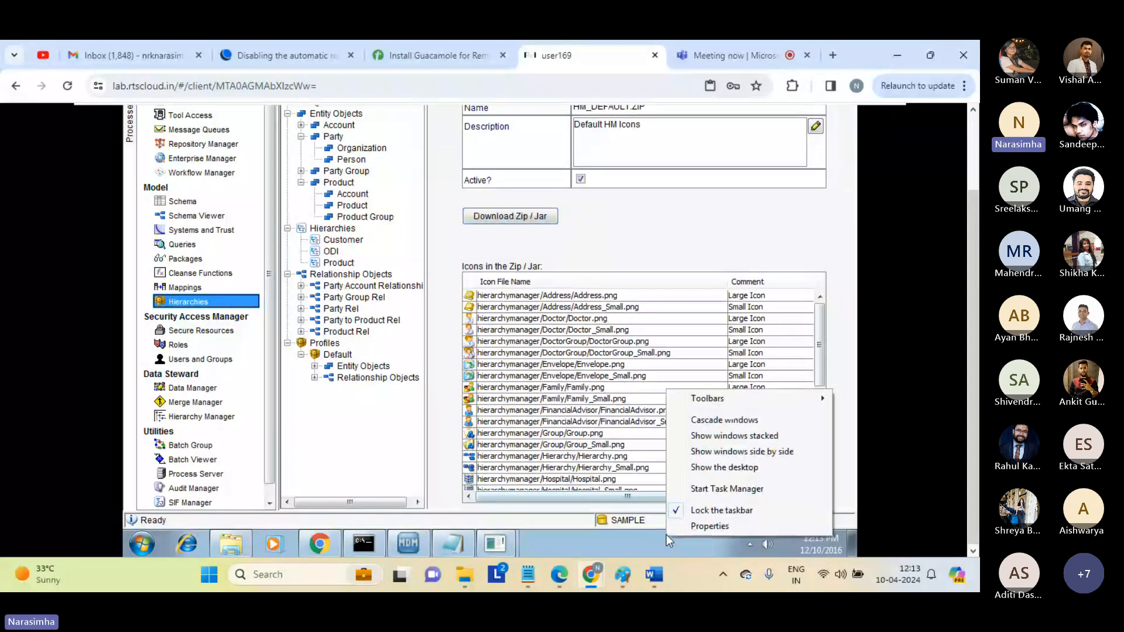
left_click(743, 467)
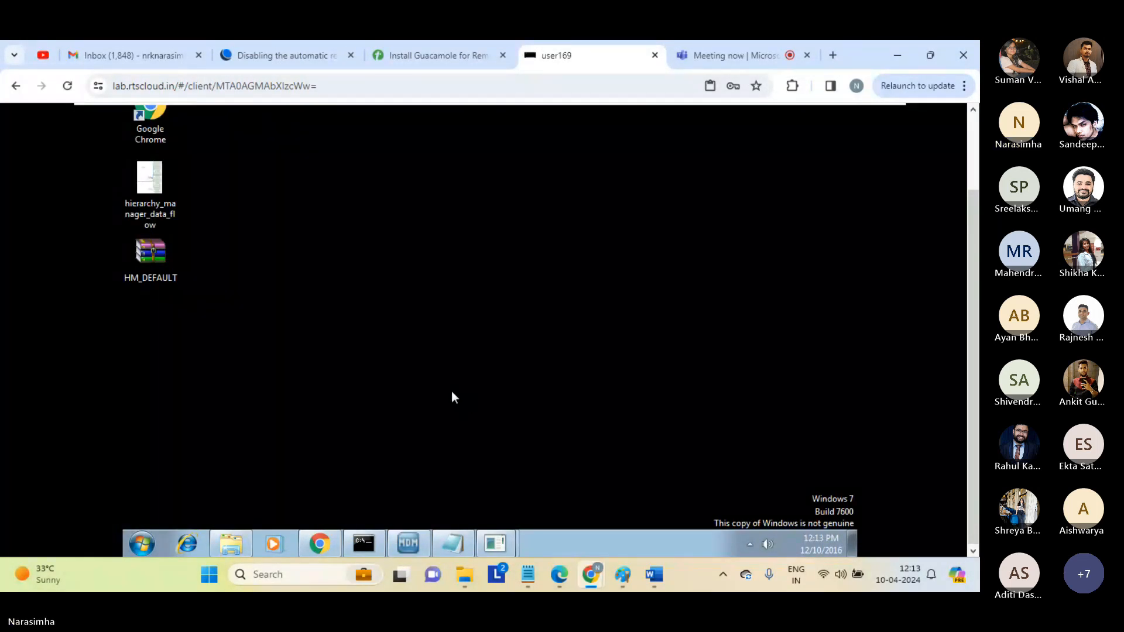
Extract the HM_DEFAULT archive into an HM_DEFAULT folder on the remote desktop.
left_click(157, 255)
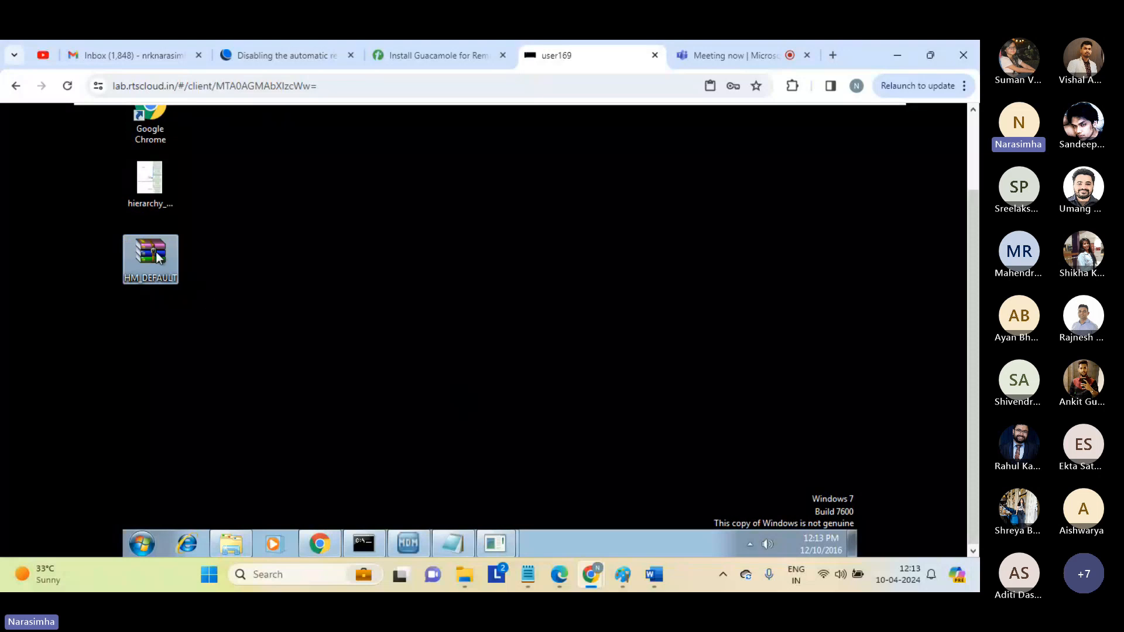
right_click(157, 254)
left_click(217, 295)
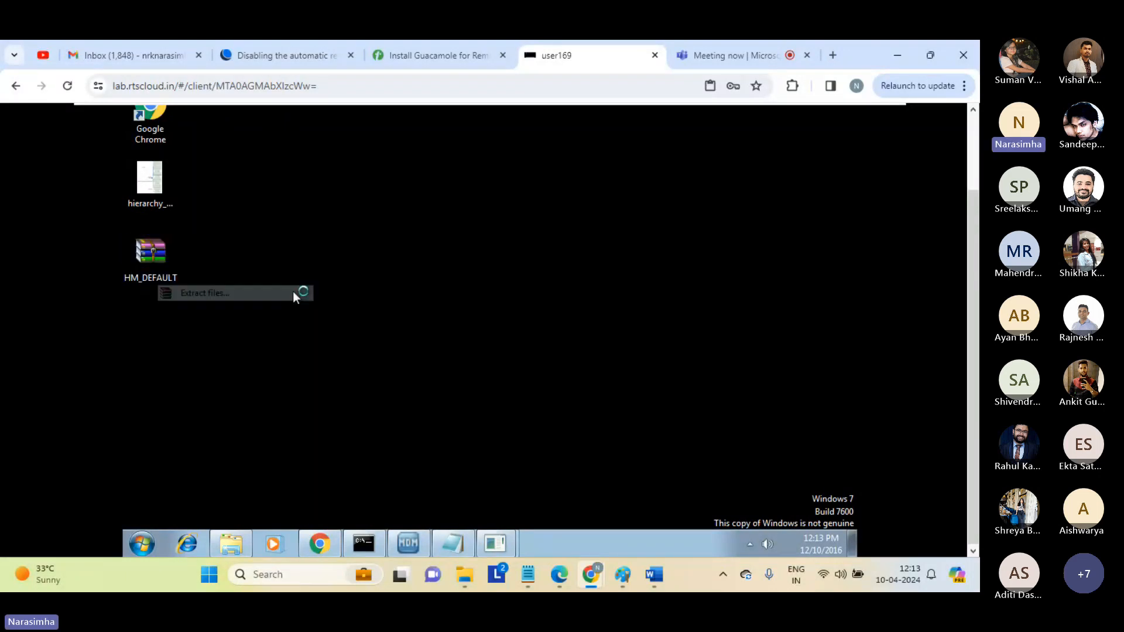
left_click(533, 421)
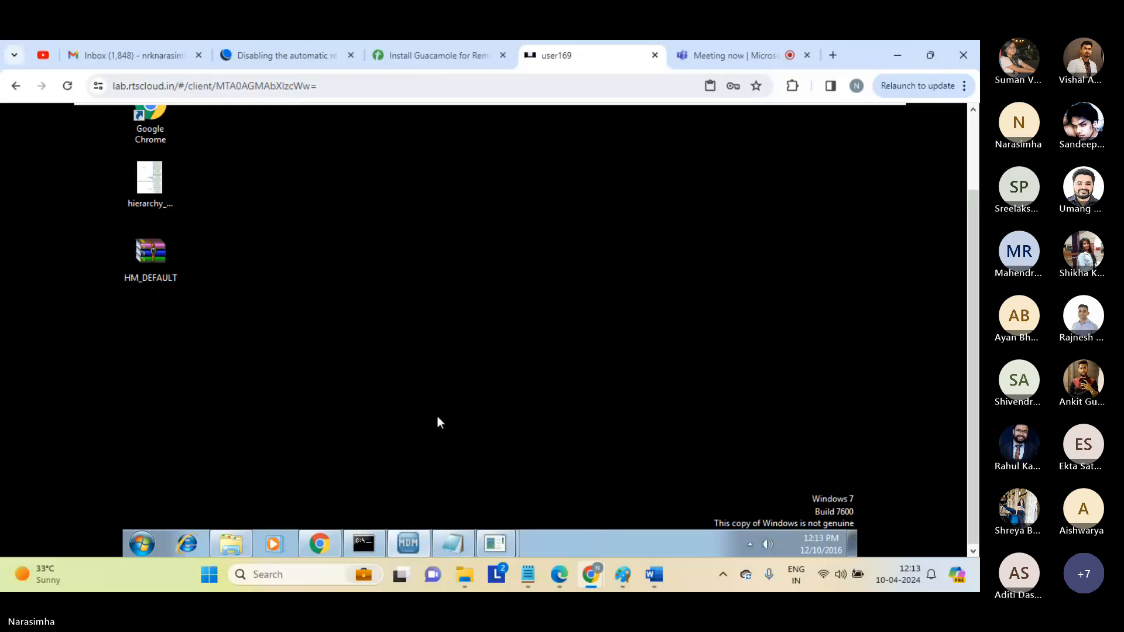
Open the Address folder within hierarchymanager inside the extracted HM_DEFAULT folder.
left_click(156, 336)
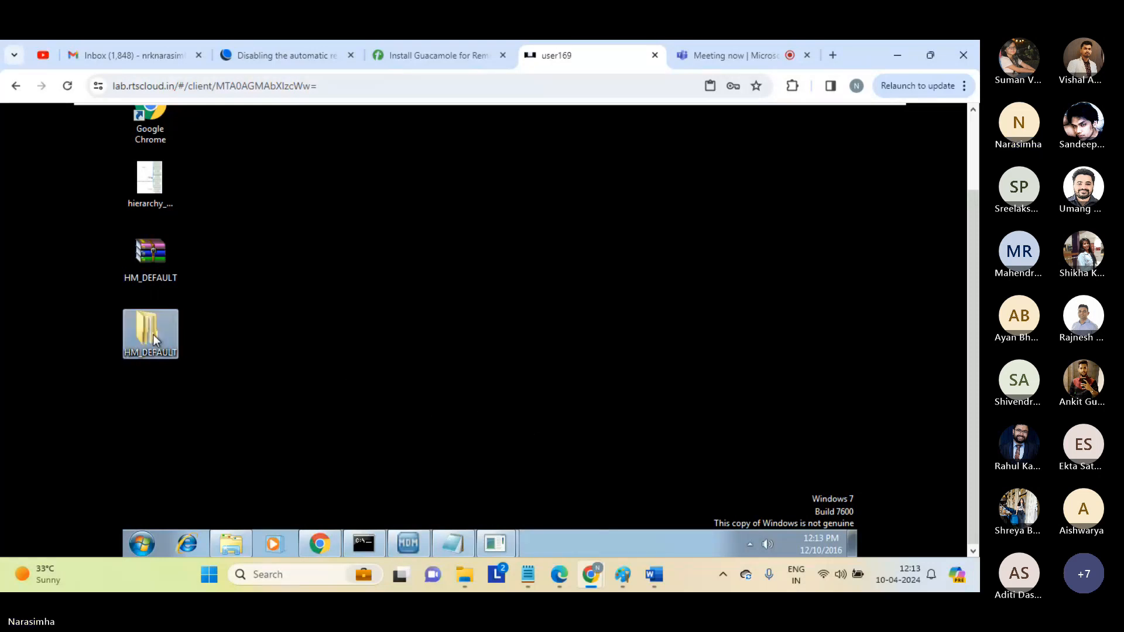
double_click(153, 335)
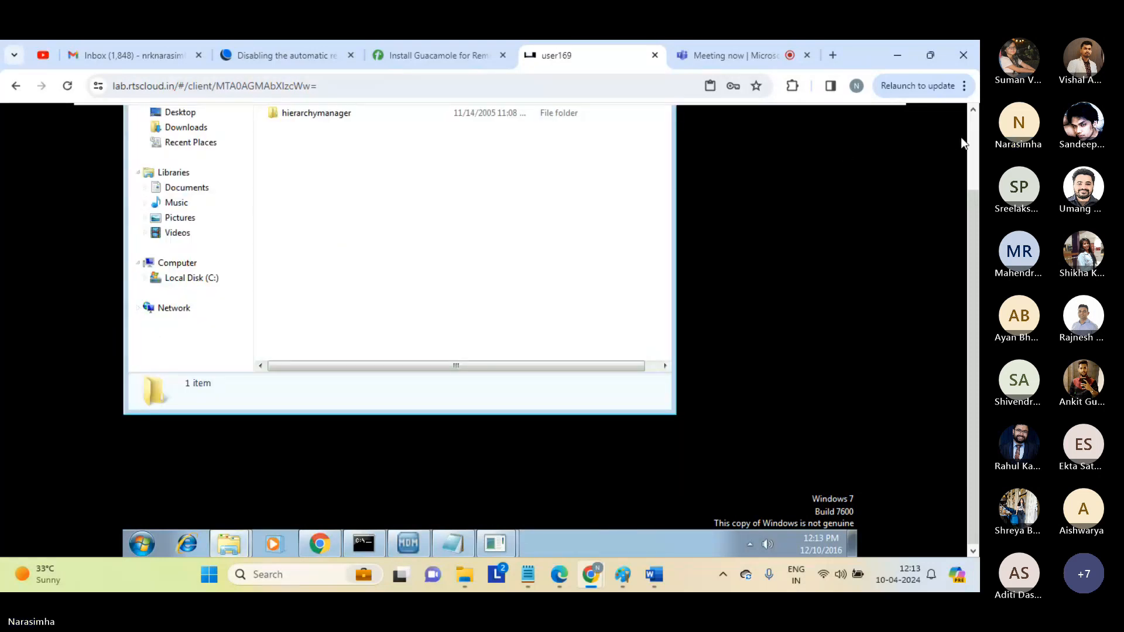
scroll(961, 137, "up", 2)
left_click(326, 209)
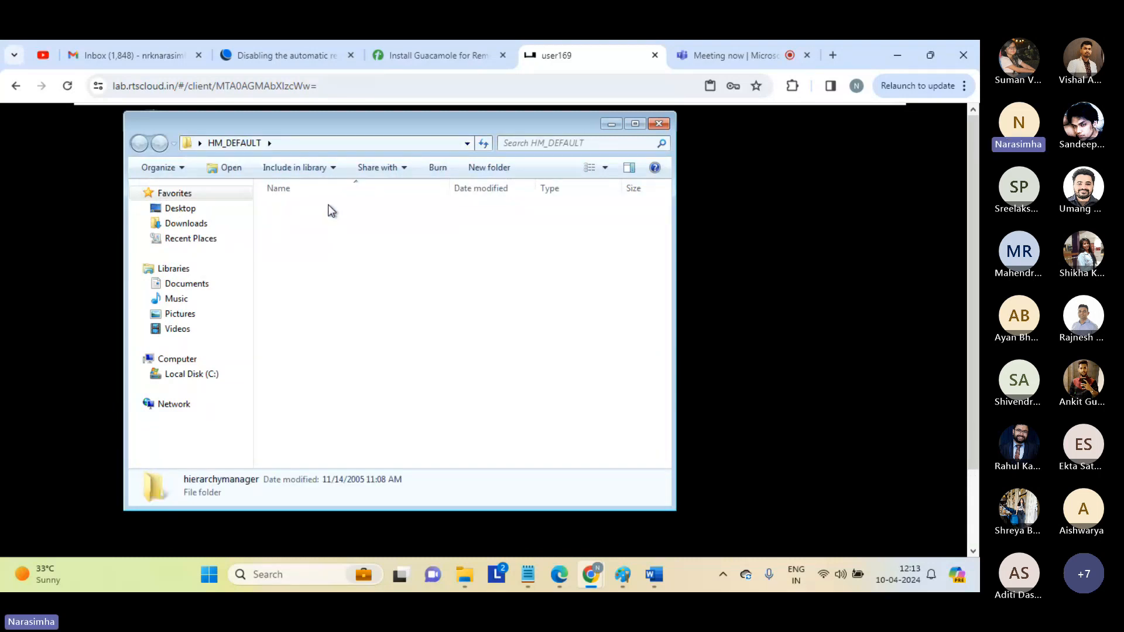
double_click(332, 211)
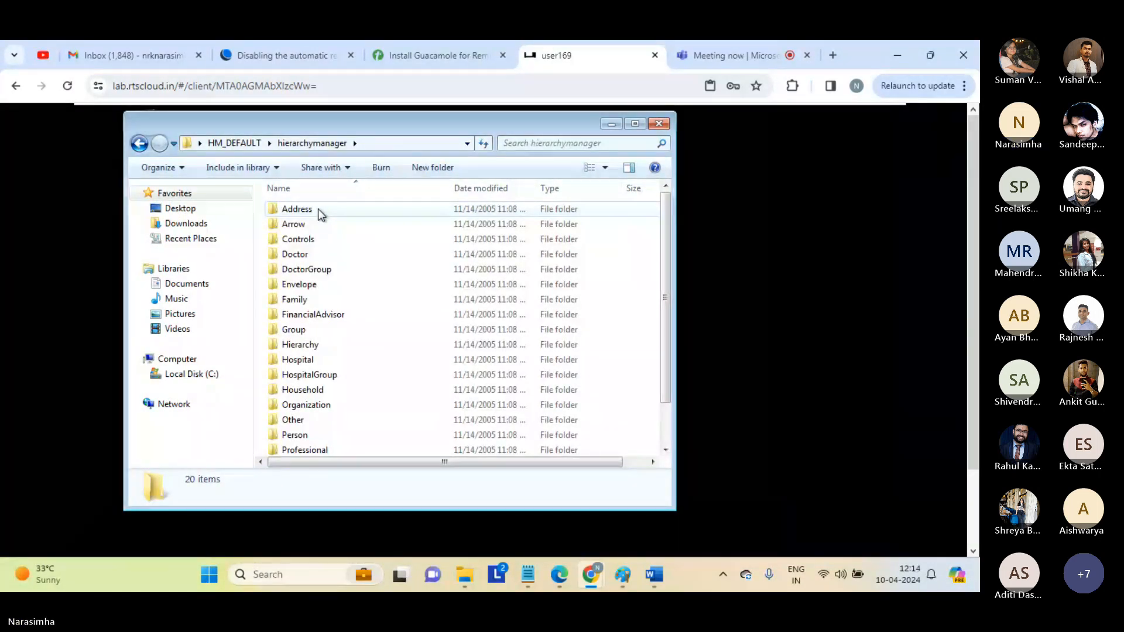
double_click(318, 209)
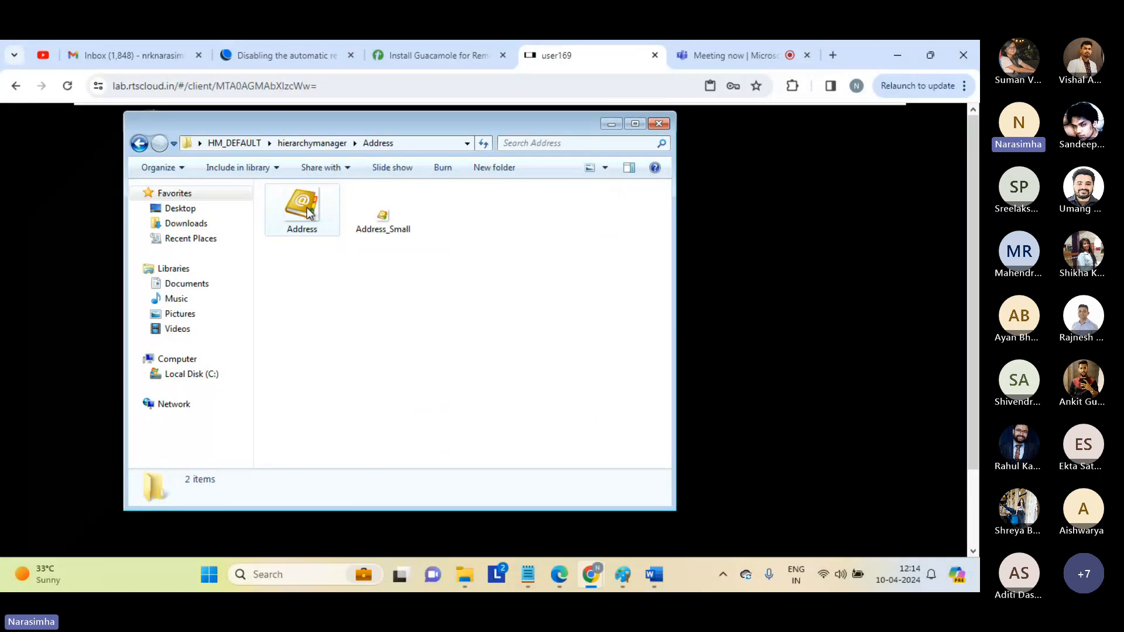
Open the large Address icon image for editing in Paint and add the text "AAA" over it.
left_click(307, 207)
right_click(306, 207)
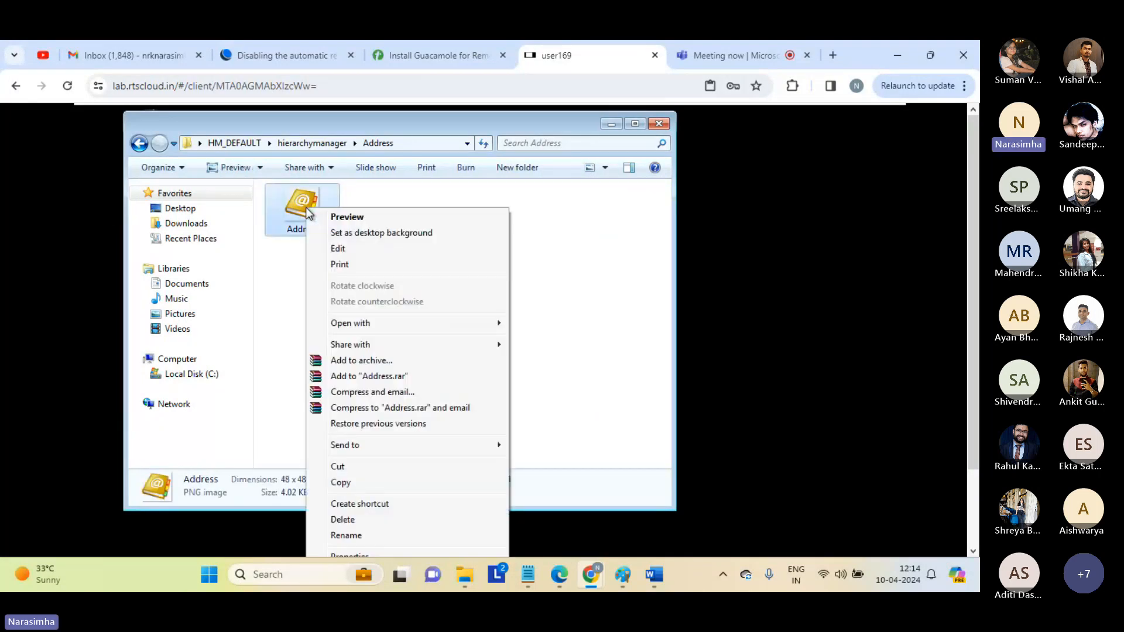
left_click(346, 254)
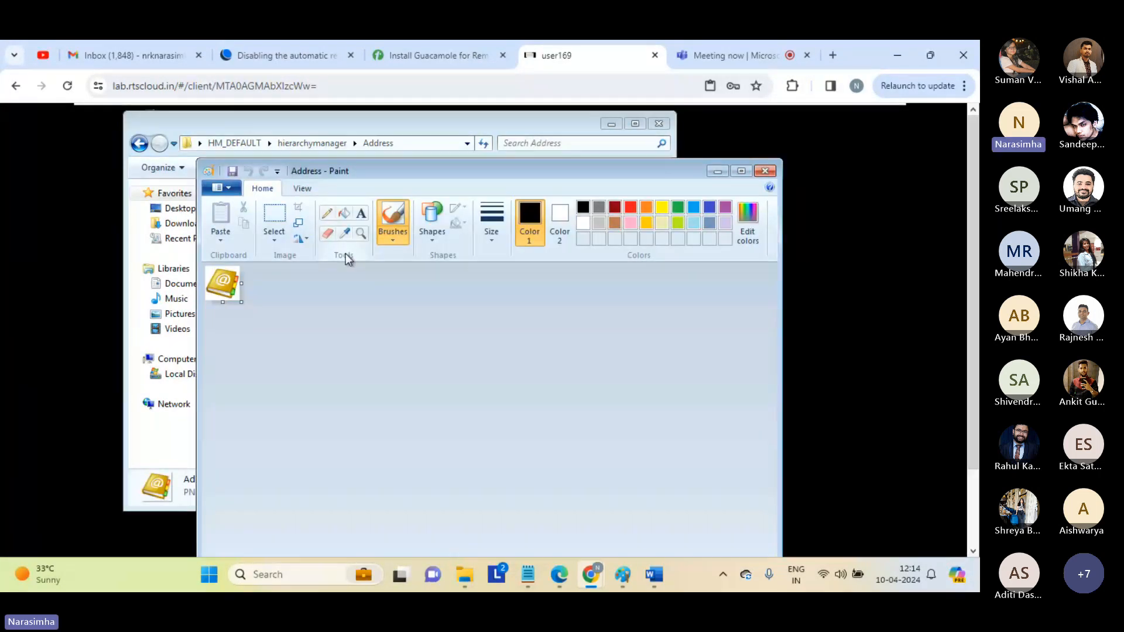
left_click(361, 215)
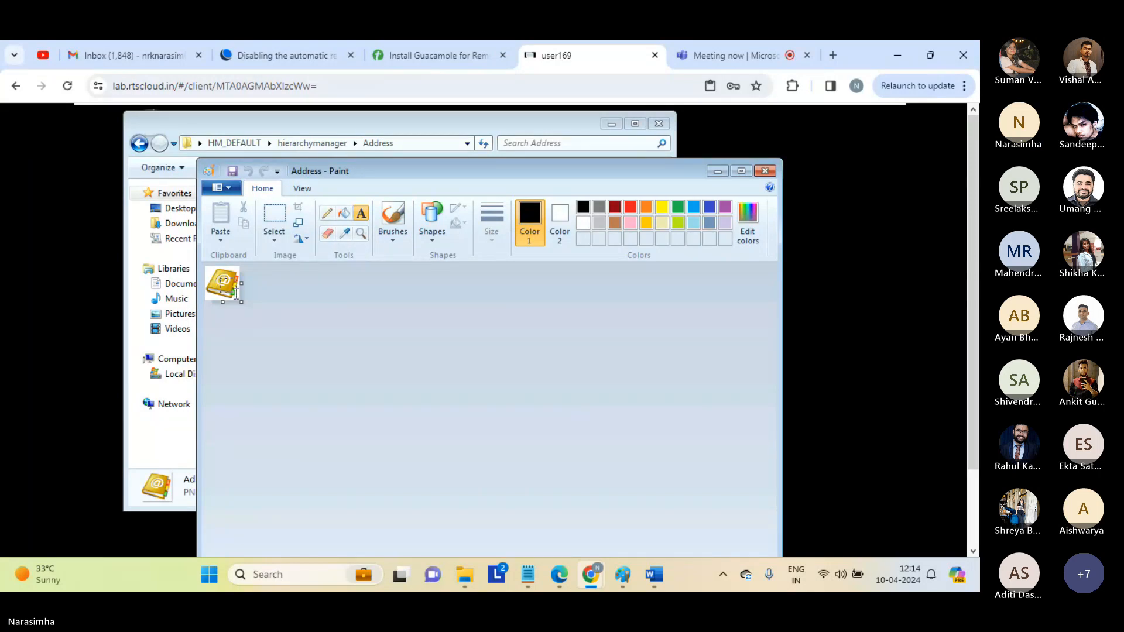
left_click(221, 278)
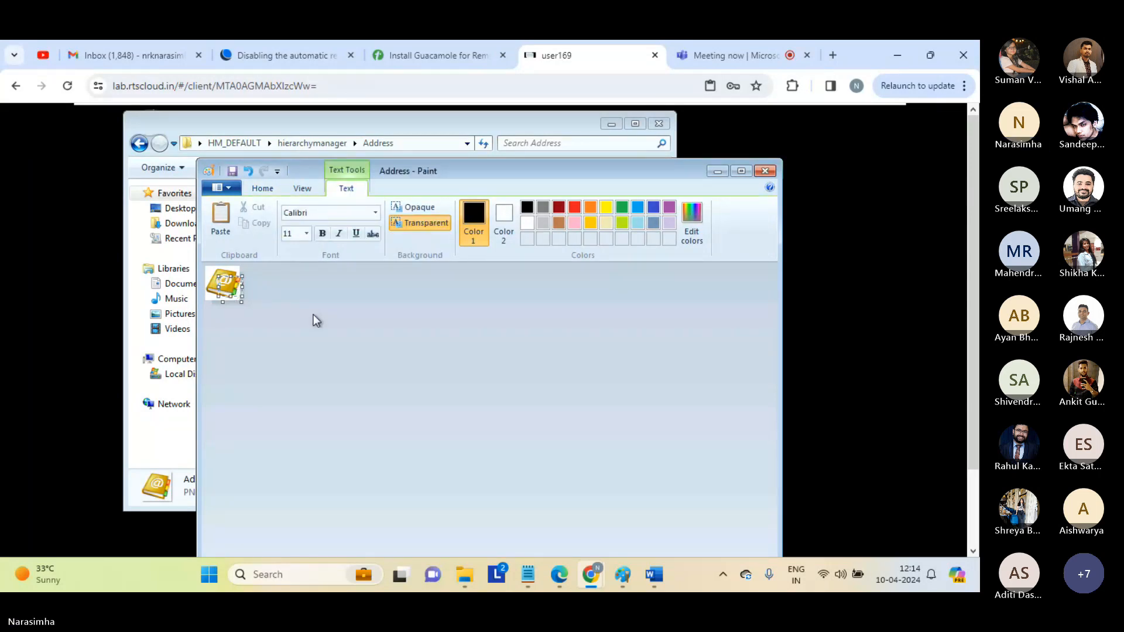
key("Caps_Lock")
type("A")
key("Caps_Lock")
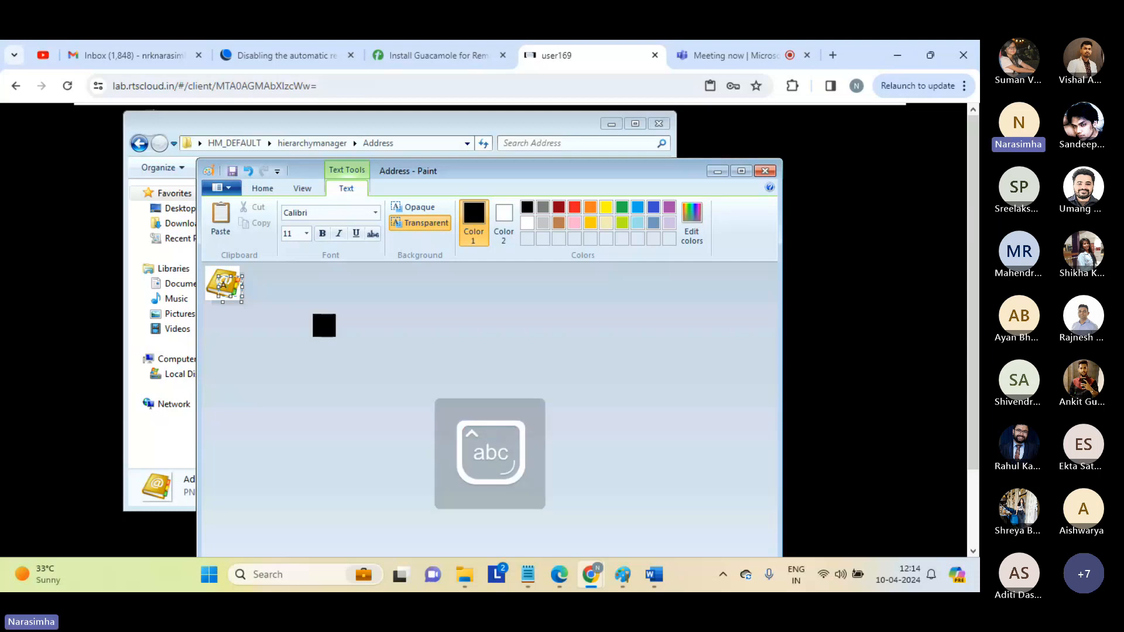
key("Caps_Lock")
type("AA")
Try to save the edited icon over the existing Address PNG file in the Address folder.
left_click(233, 171)
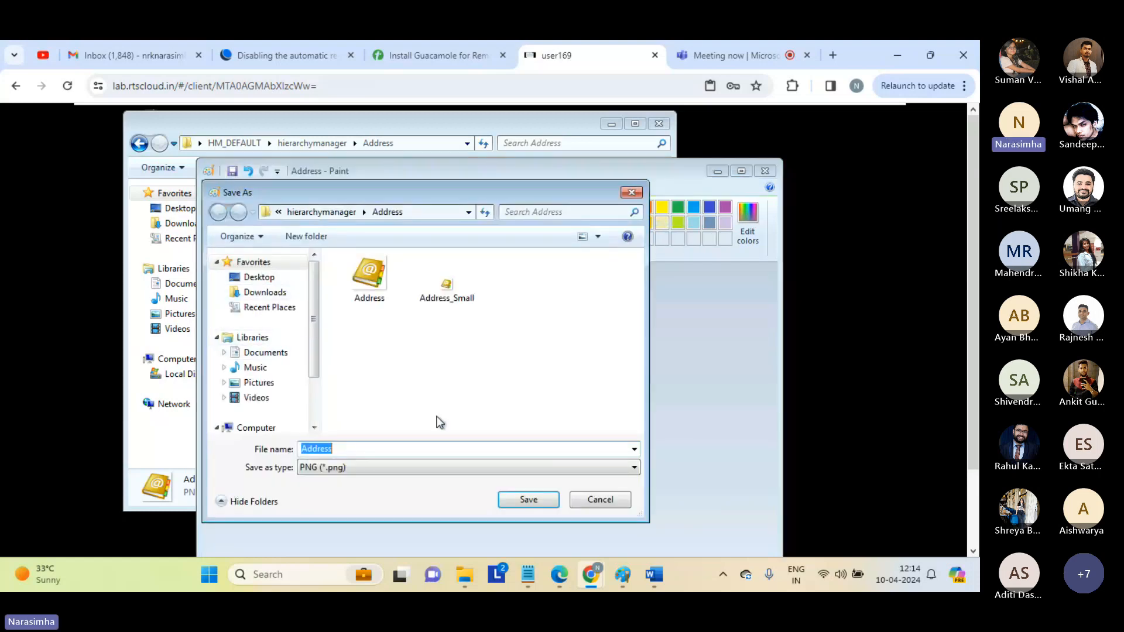
left_click(529, 499)
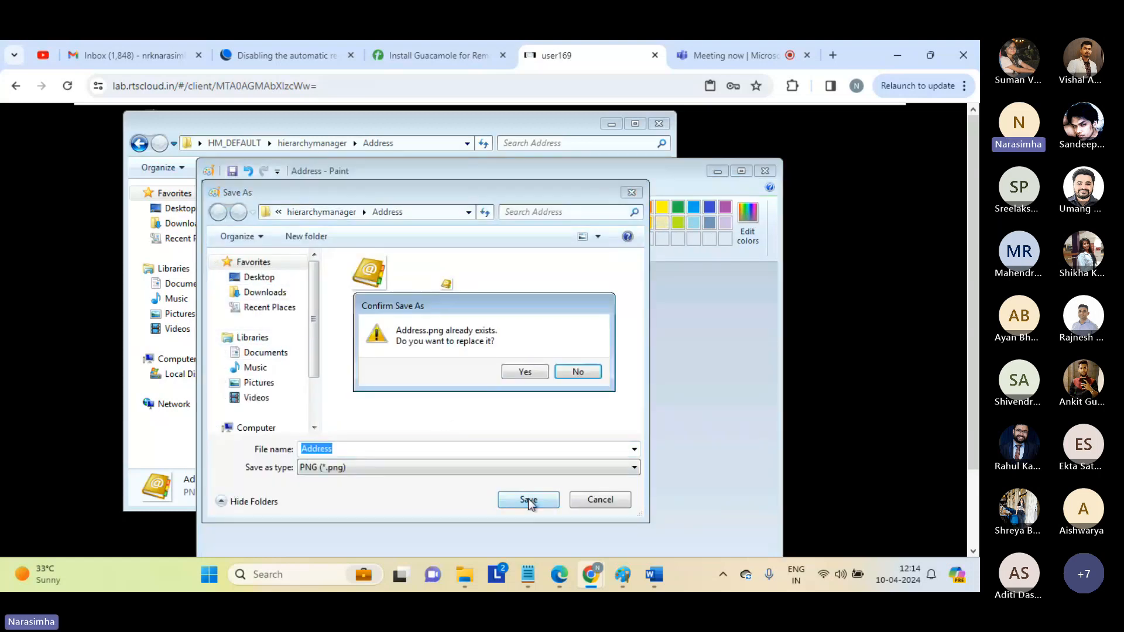
left_click(533, 371)
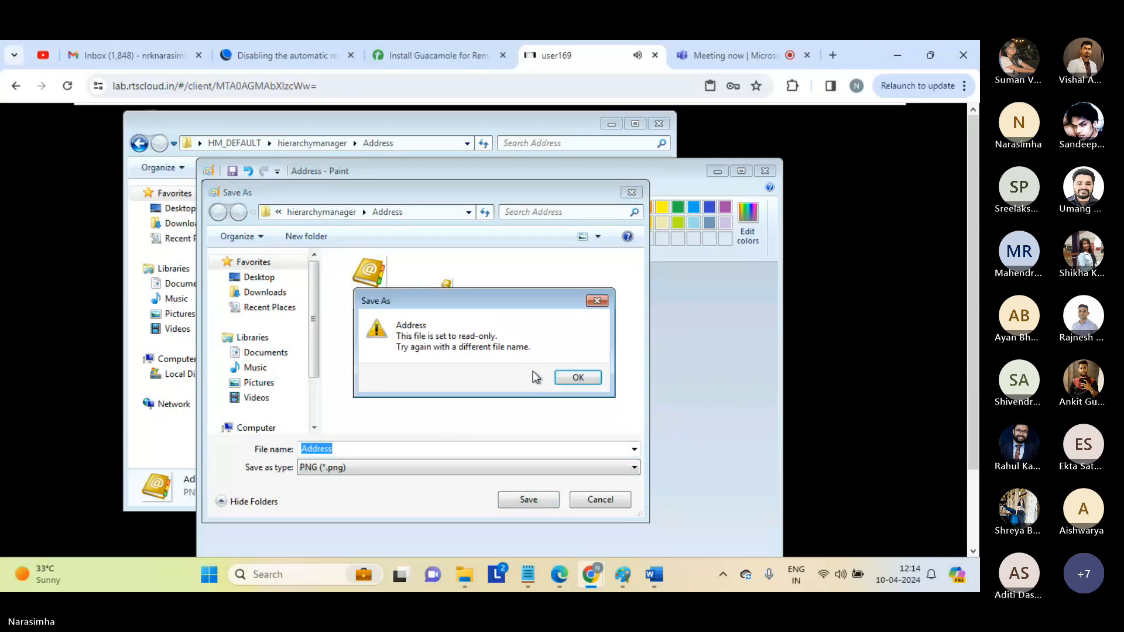
left_click(575, 381)
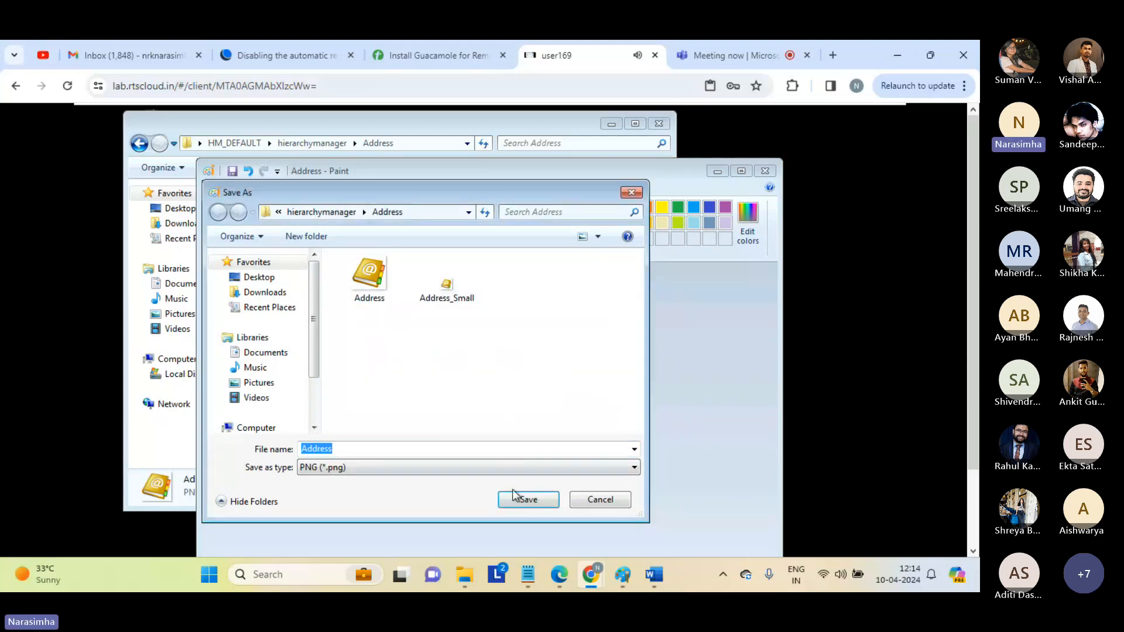
left_click(586, 501)
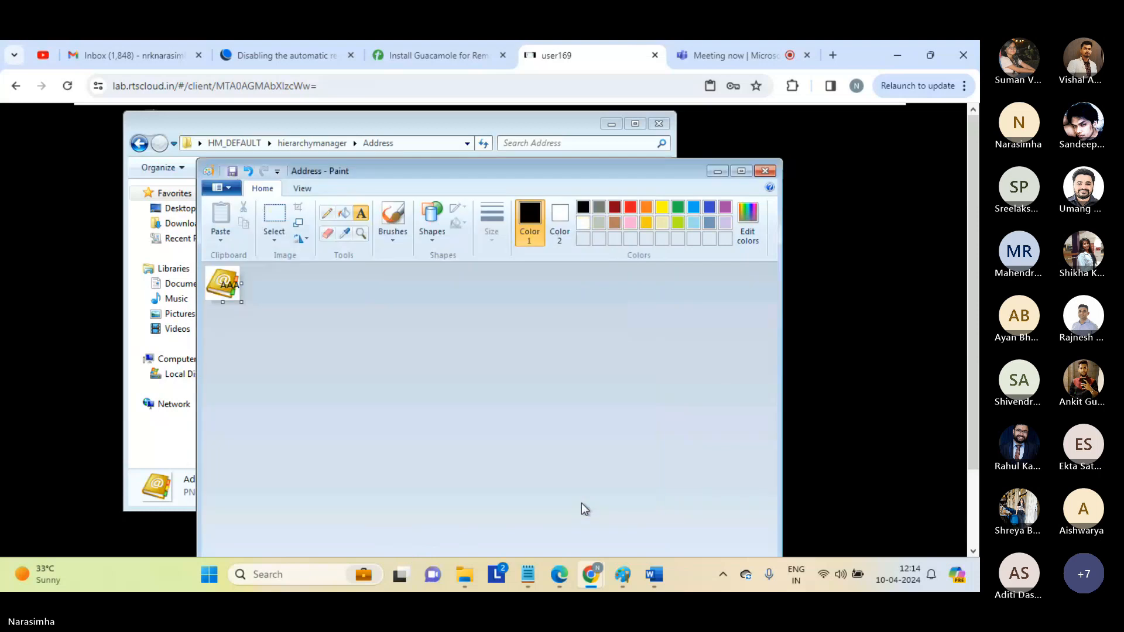
Bring the remote machine's Address folder window in front of the Paint window.
left_click(465, 576)
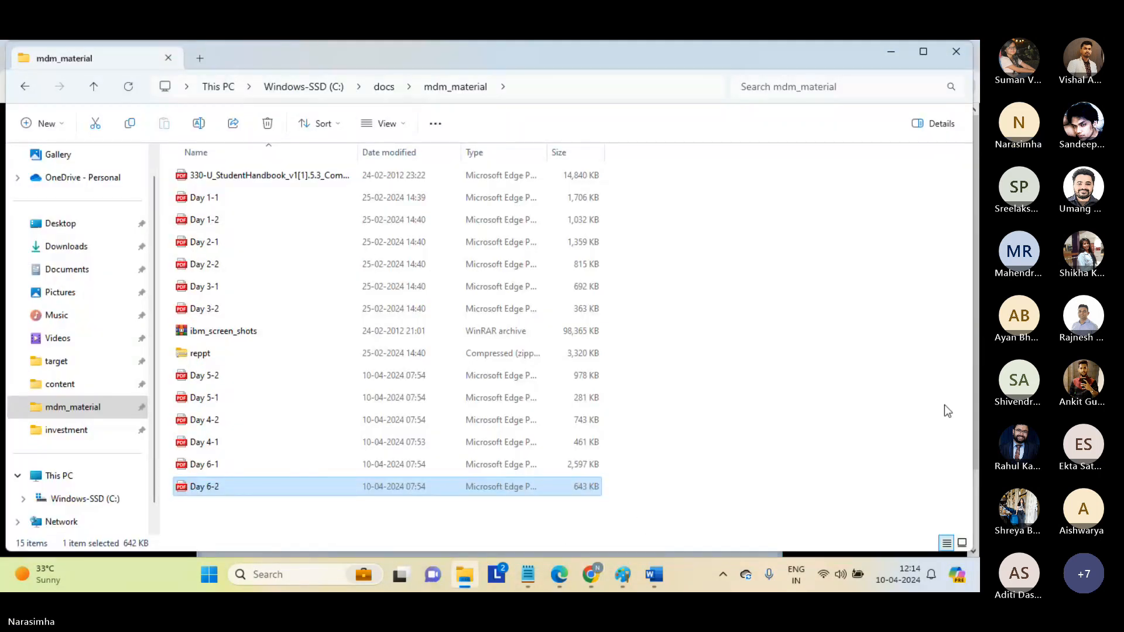
left_click(892, 59)
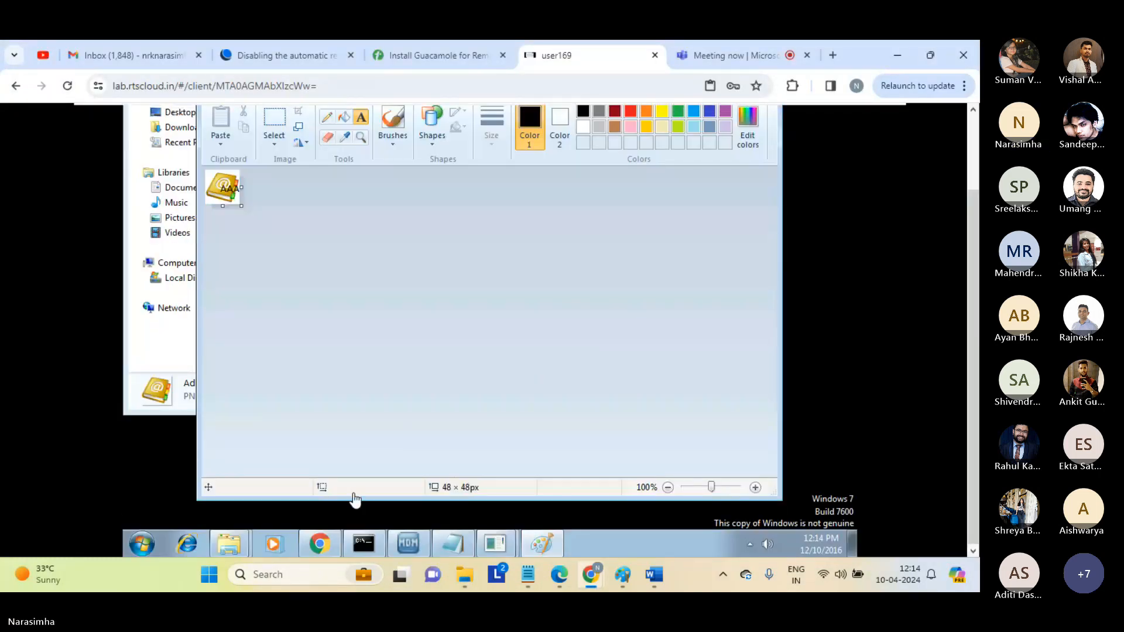
left_click(162, 349)
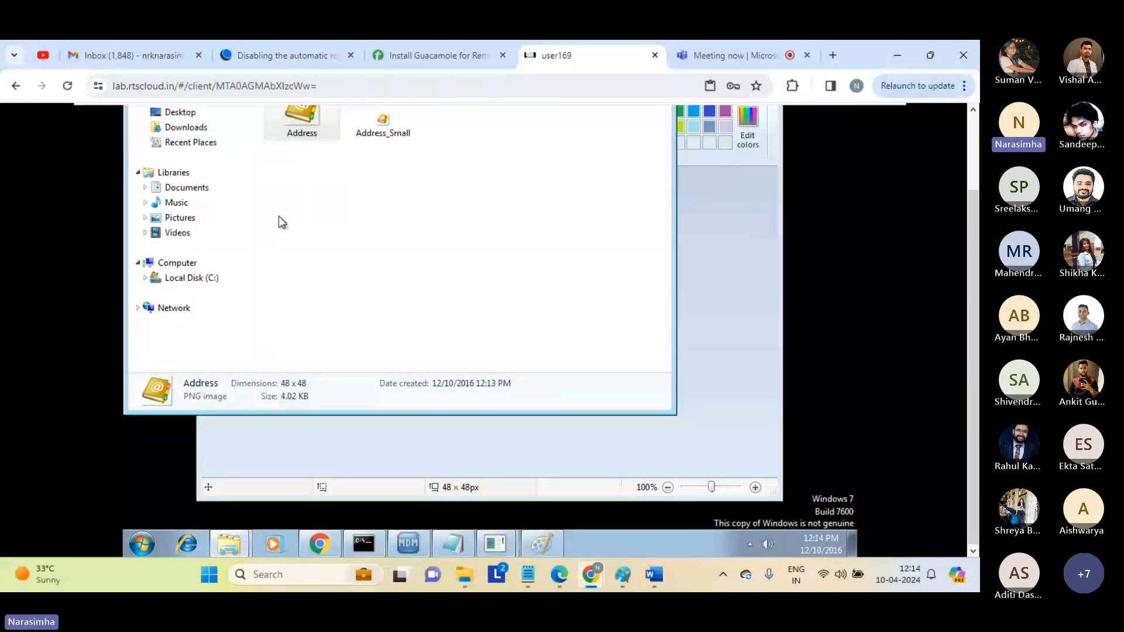
Clear the read-only attribute of the large Address PNG image and recheck its file properties.
left_click(301, 116)
right_click(301, 114)
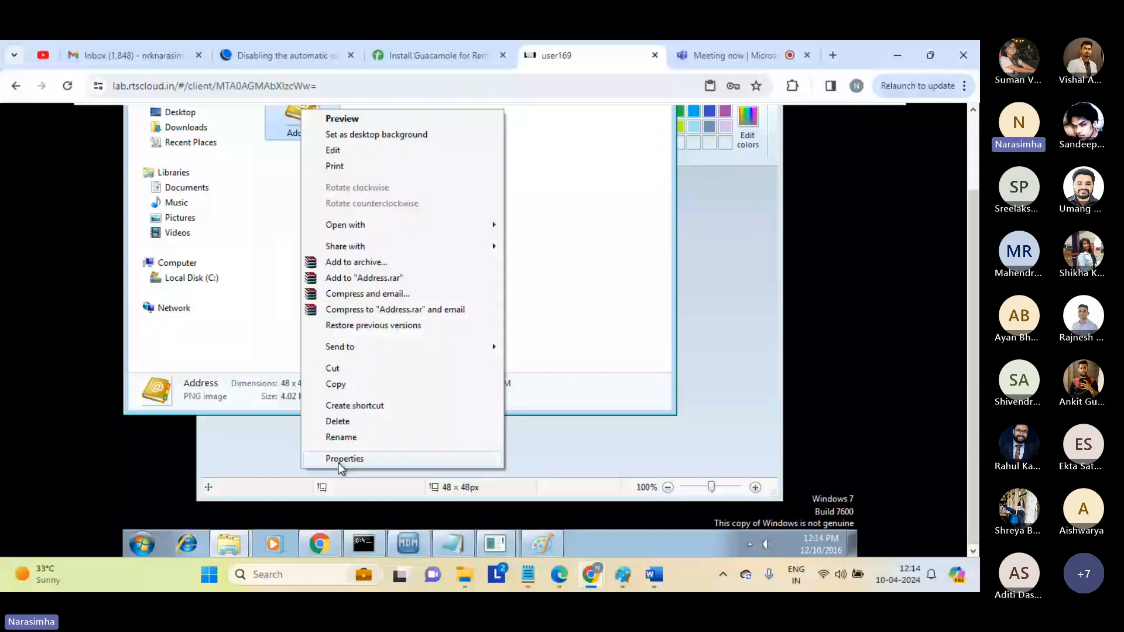
left_click(343, 458)
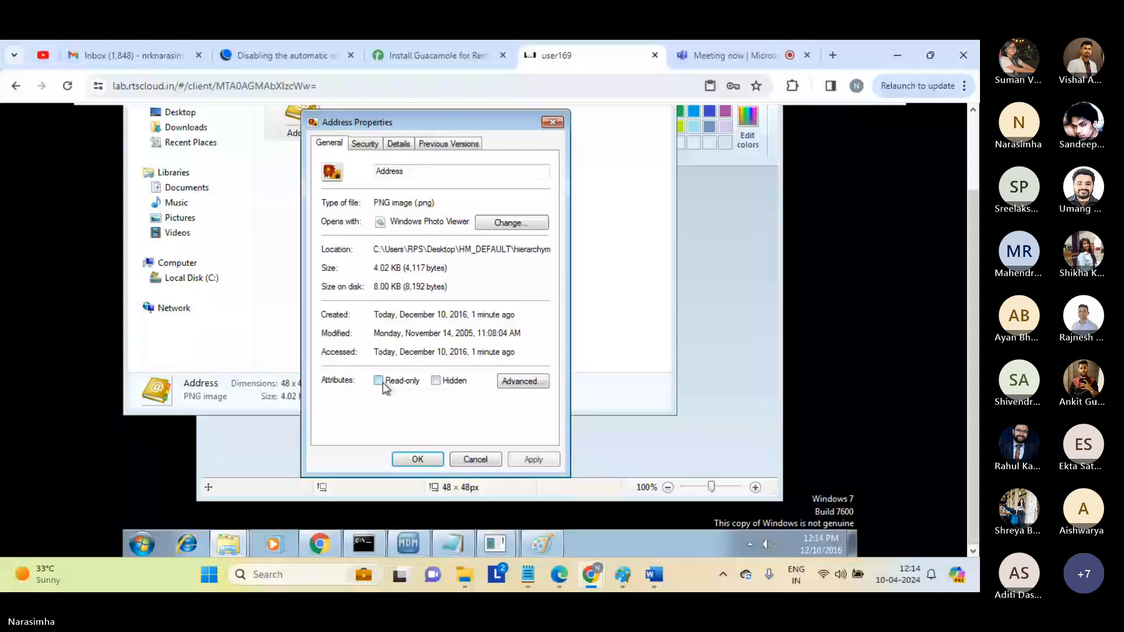
left_click(520, 458)
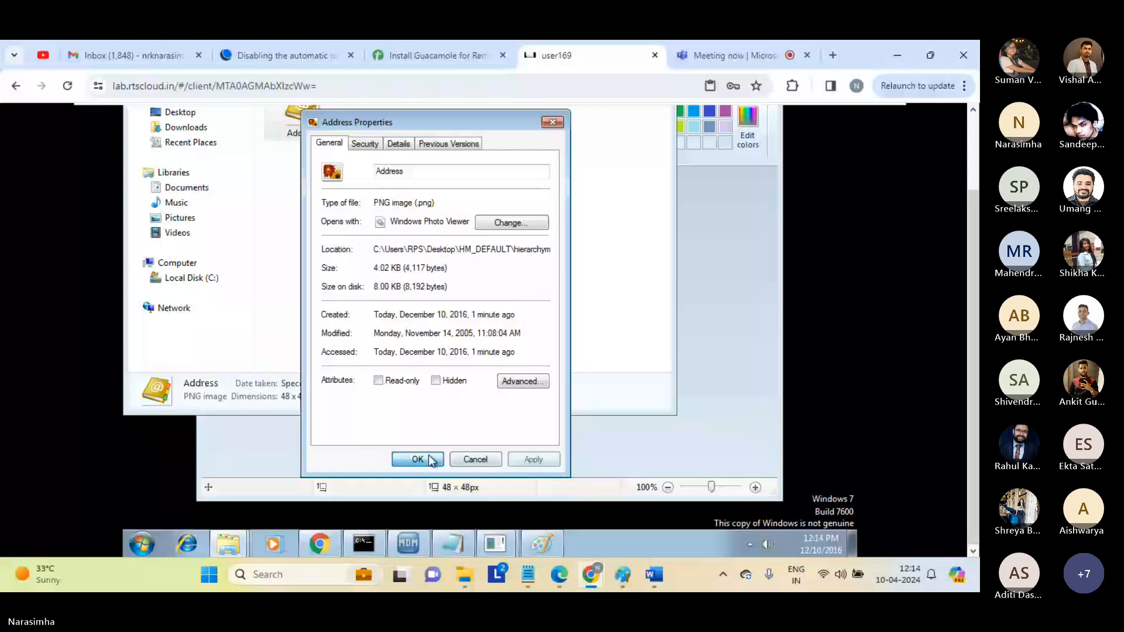
left_click(417, 459)
right_click(317, 117)
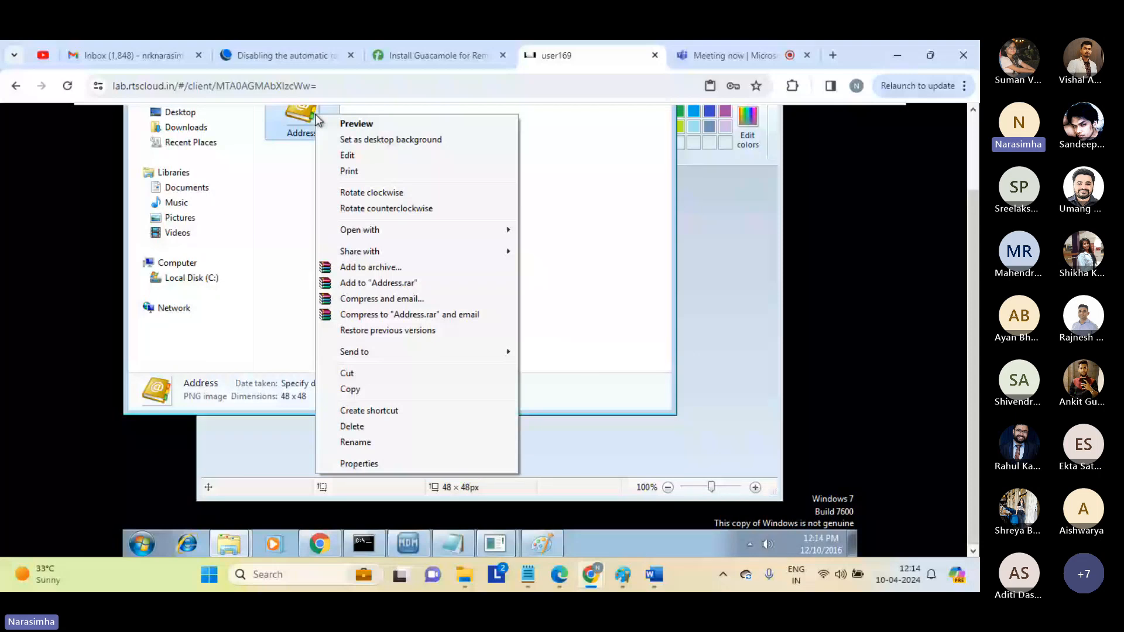
left_click(445, 464)
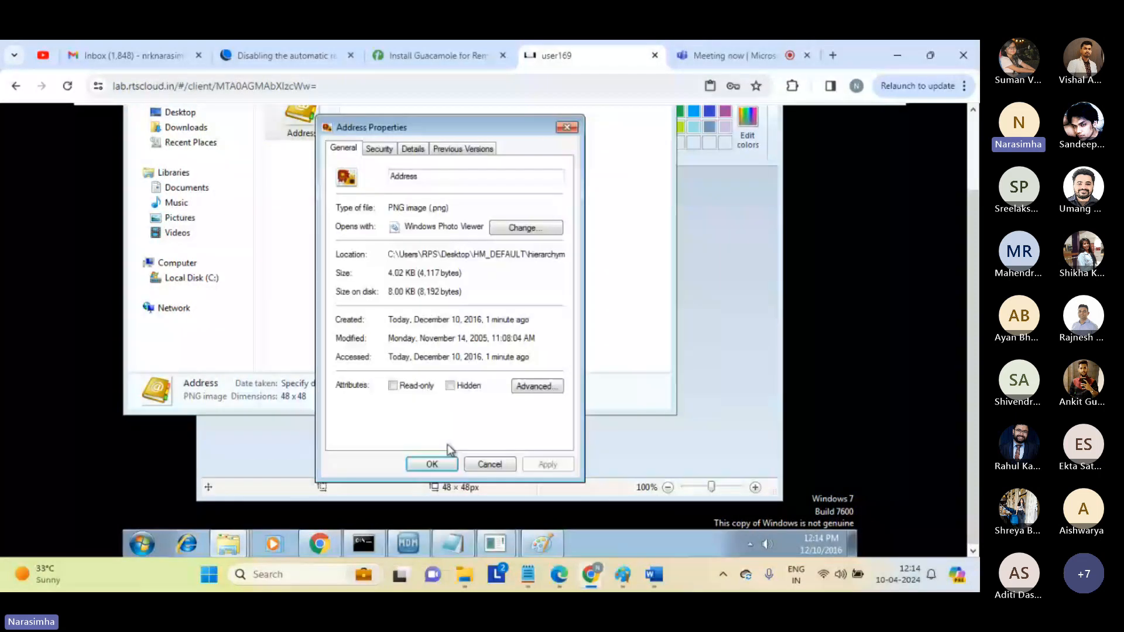
left_click(433, 464)
Return to Paint, save the Address image with the "AAA" text, and close Paint.
left_click(381, 430)
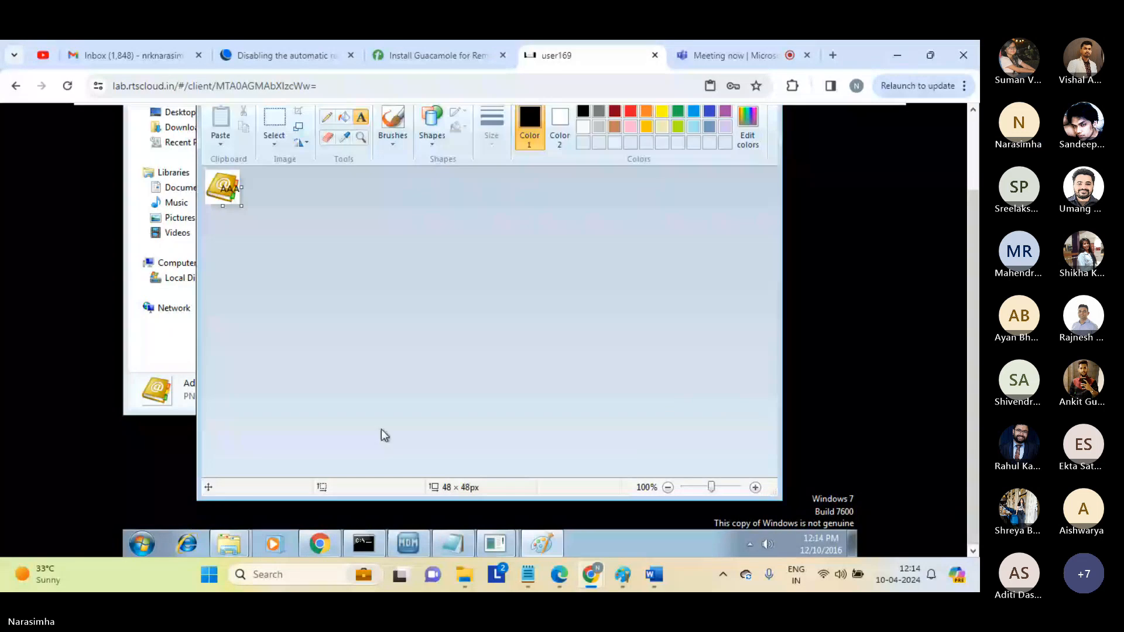
scroll(445, 156, "up", 2)
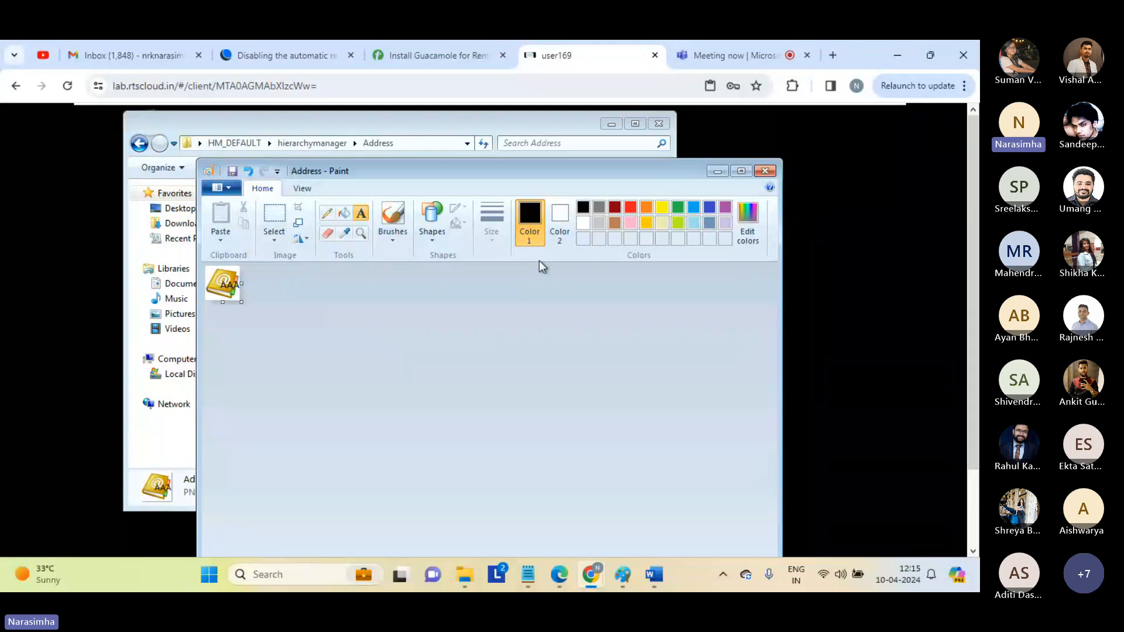
left_click(766, 171)
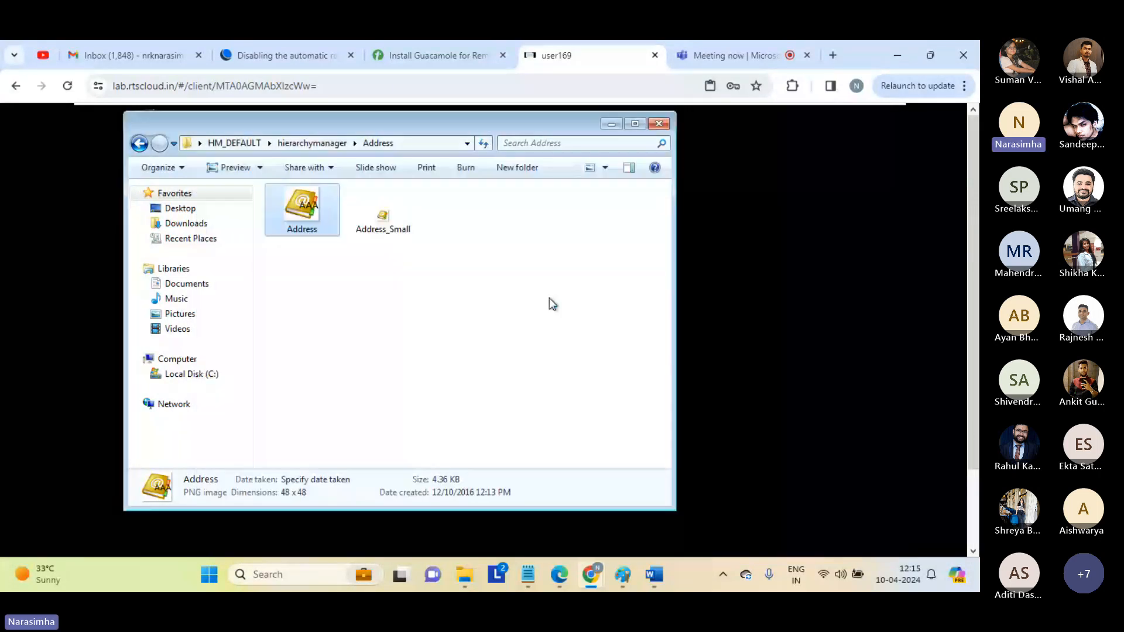
Reopen the large Address icon in Paint, dab the brush once on it, and save the change on closing.
right_click(308, 216)
left_click(339, 248)
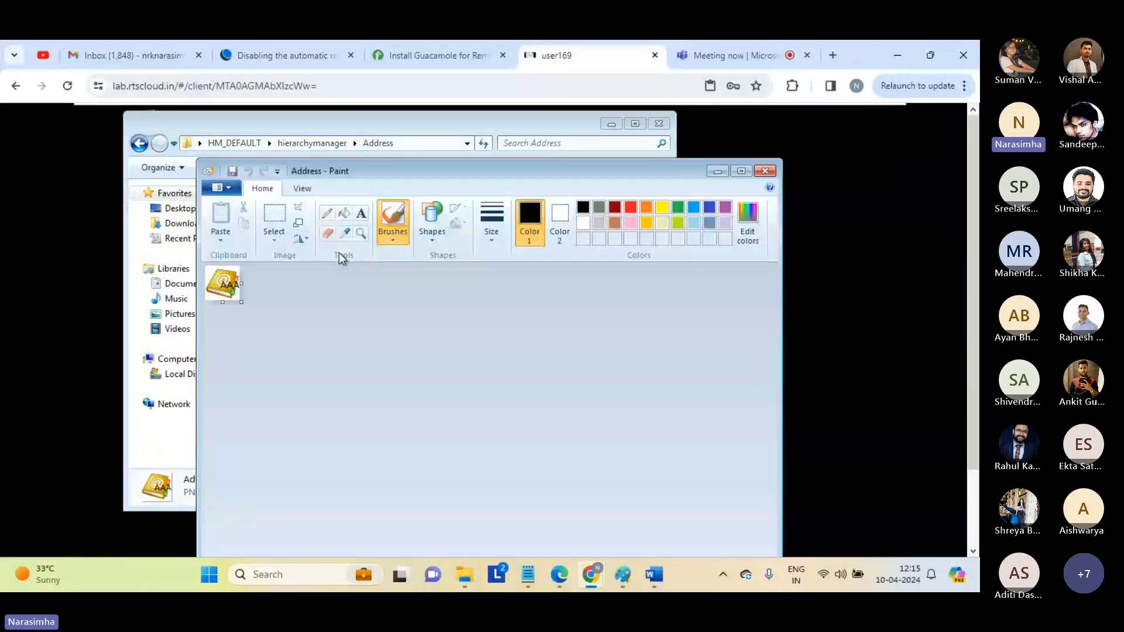
left_click(228, 278)
left_click(303, 190)
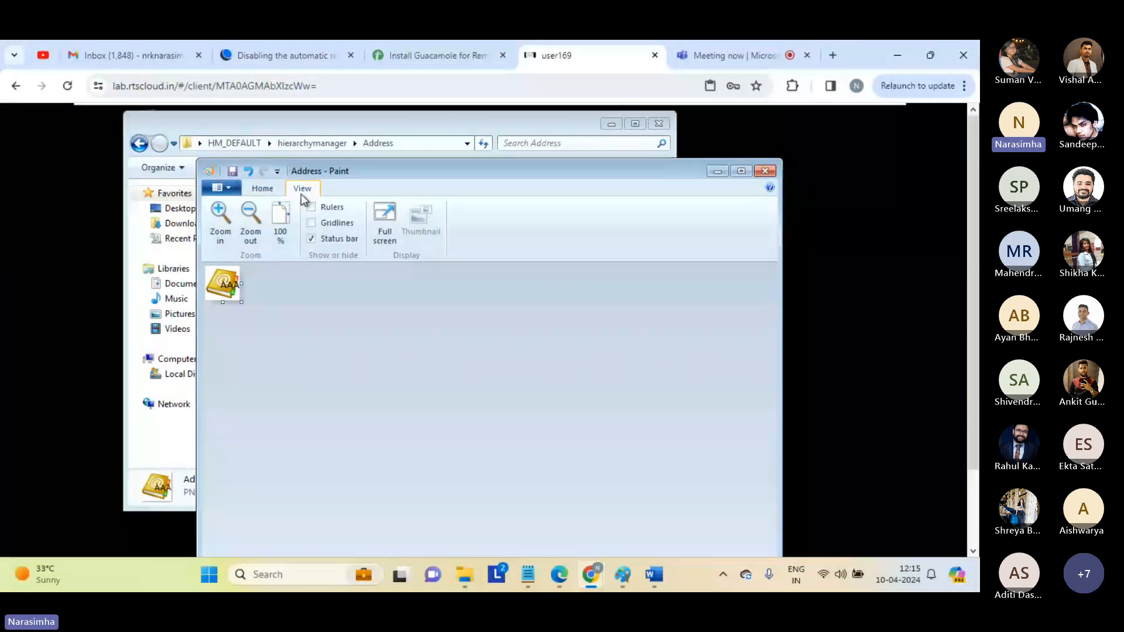
left_click(278, 190)
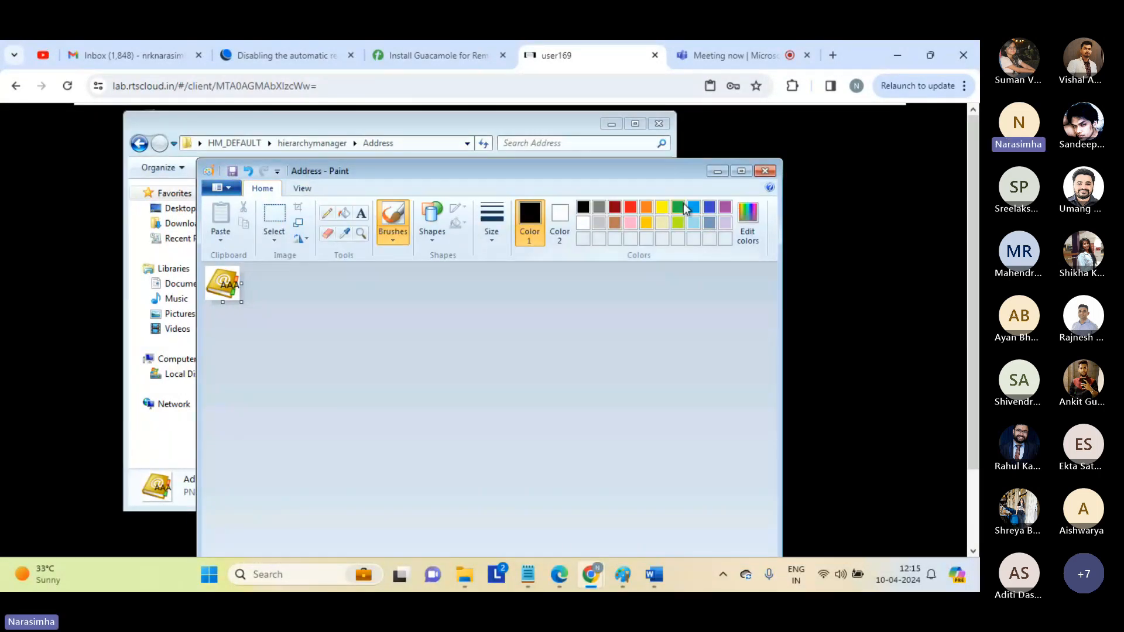
left_click(766, 171)
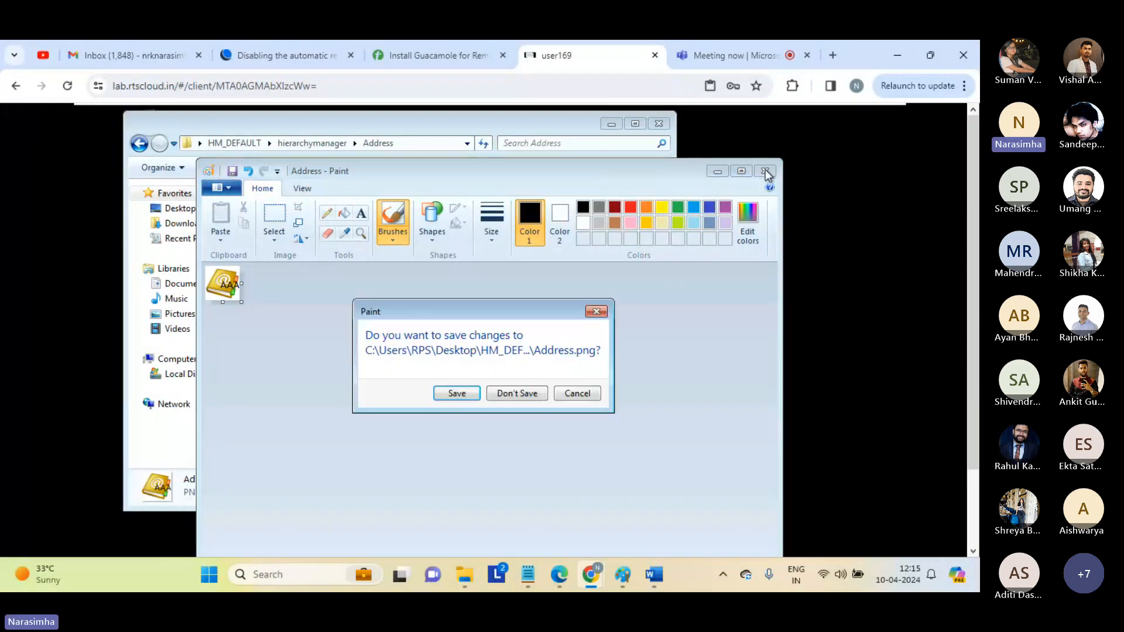
left_click(466, 391)
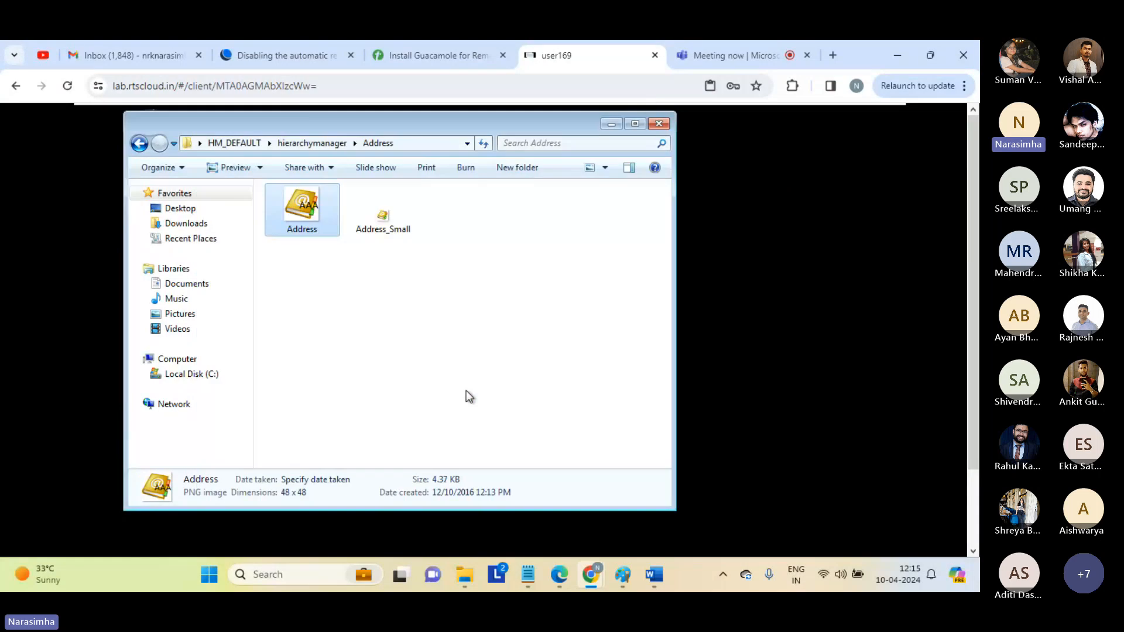
left_click(546, 440)
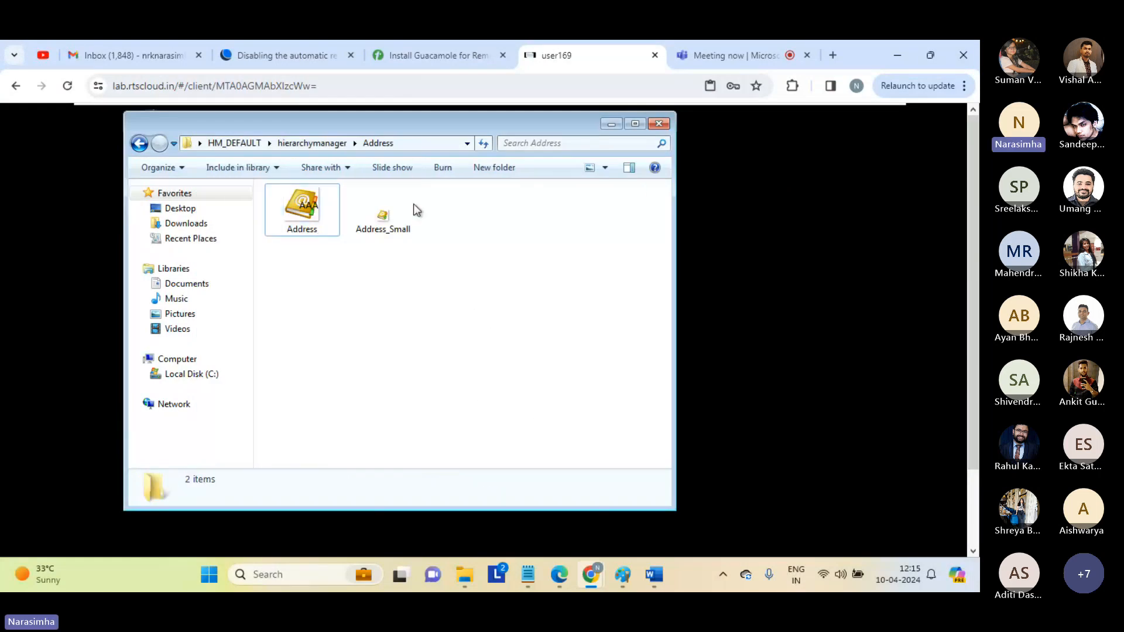
Go up to the HM_DEFAULT folder and compress the hierarchymanager folder into hierarchymanager.zip in ZIP format.
left_click(236, 143)
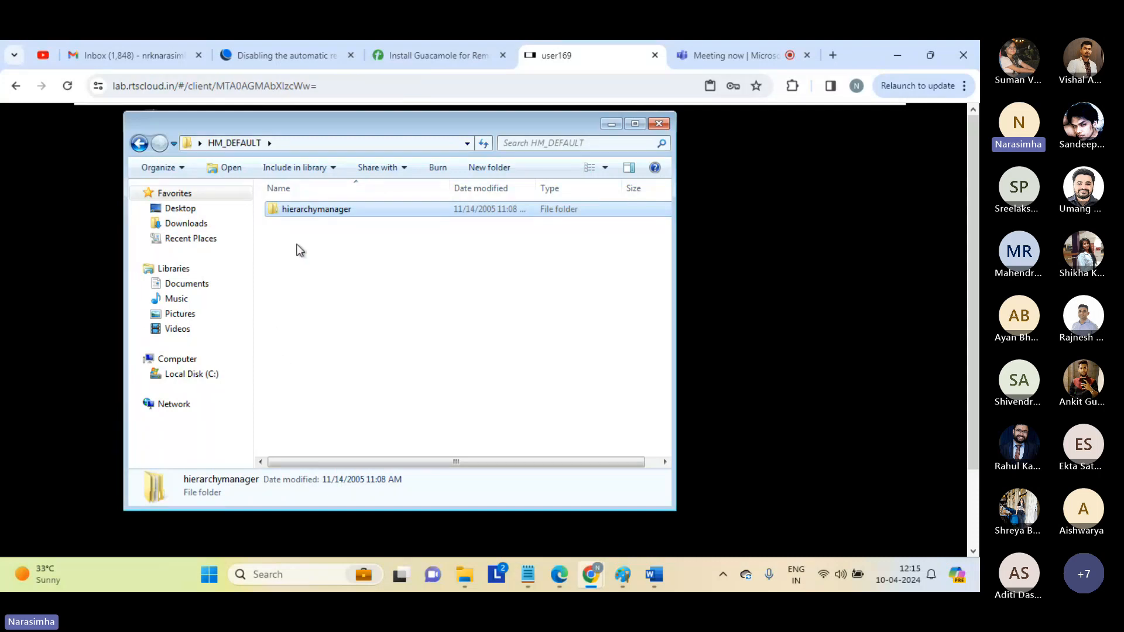
right_click(317, 211)
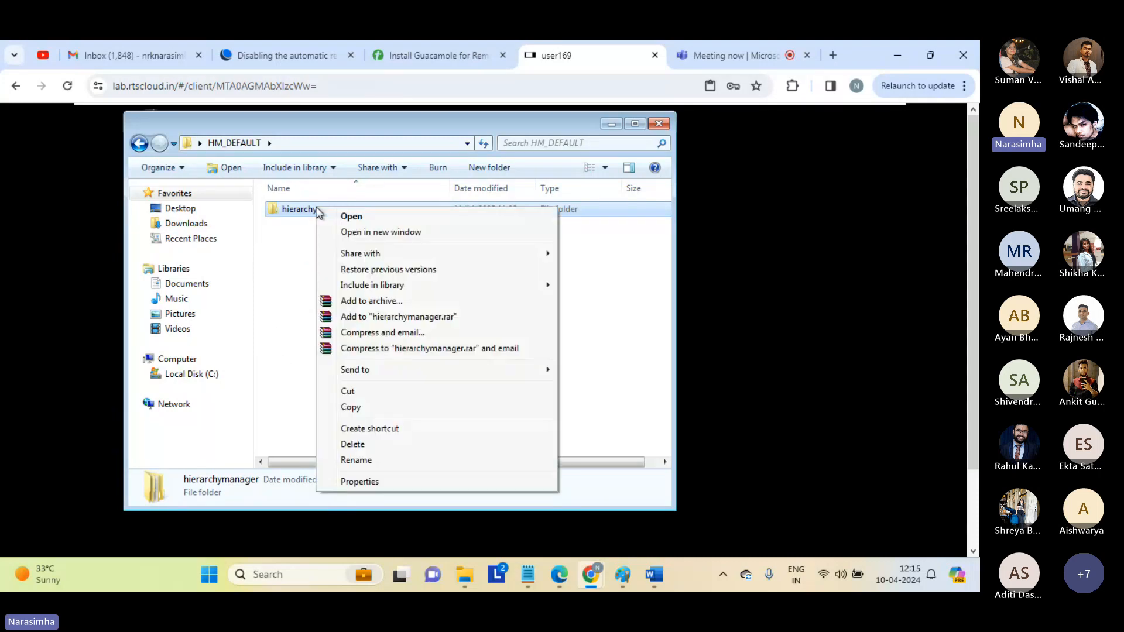
left_click(389, 301)
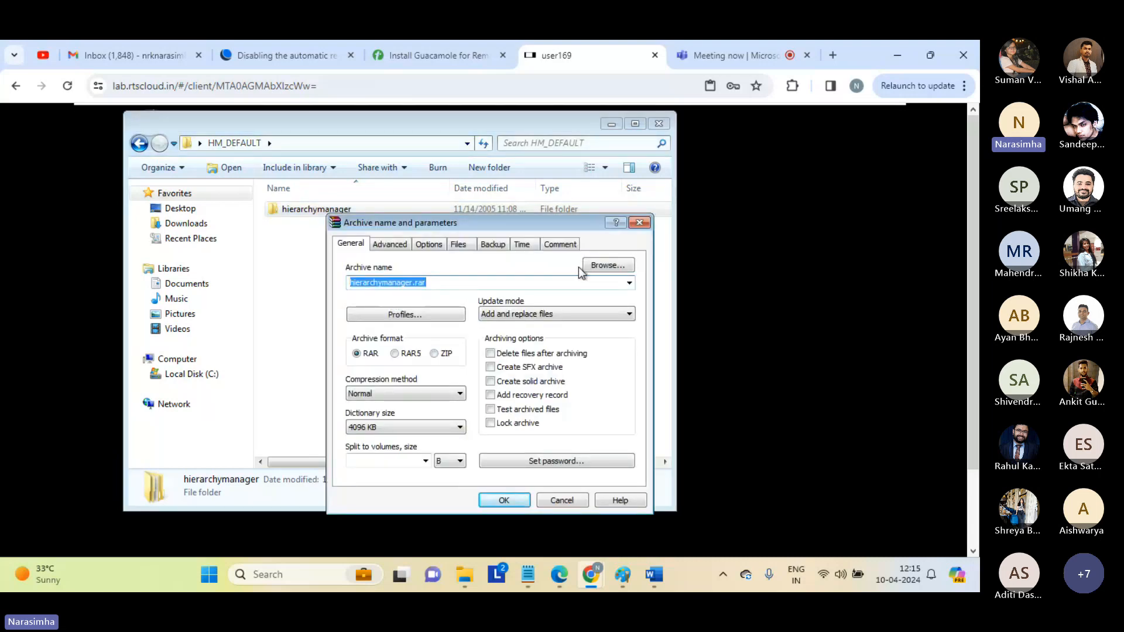
left_click(629, 284)
left_click(629, 284)
left_click(433, 354)
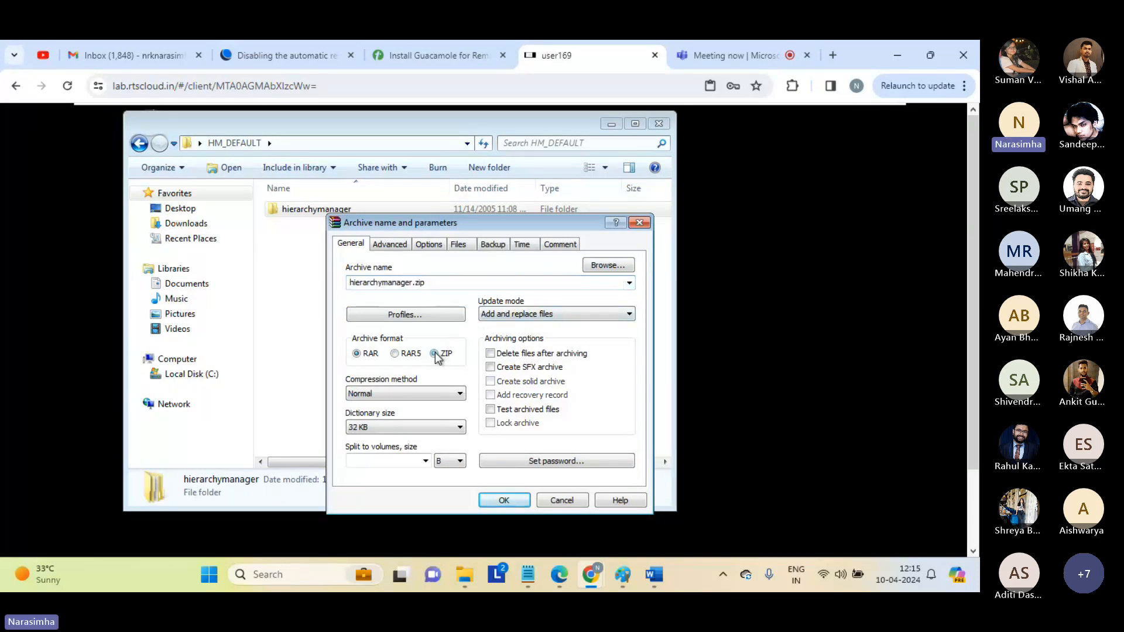
left_click(504, 502)
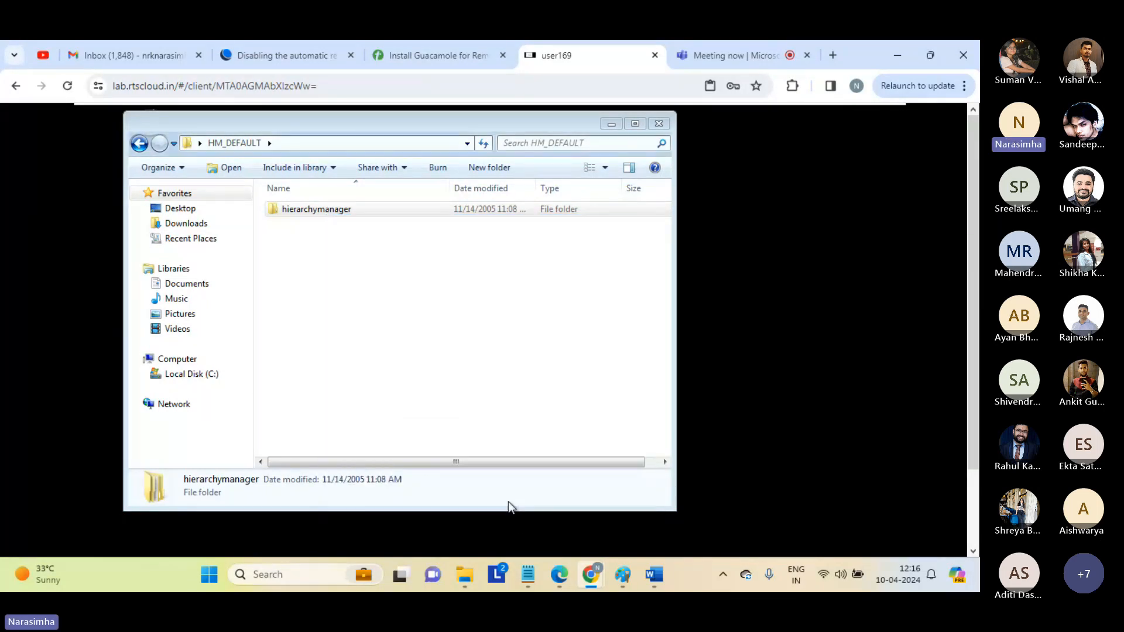
left_click(427, 365)
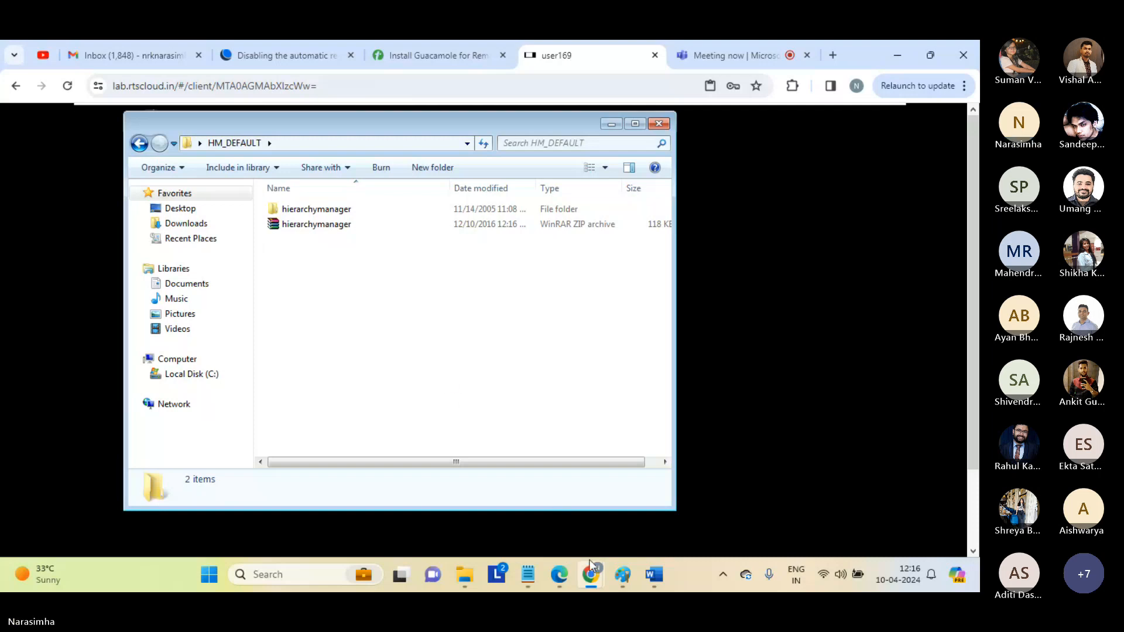
Switch to the Informatica MDM Hub Console on the remote machine.
mouse_move(608, 573)
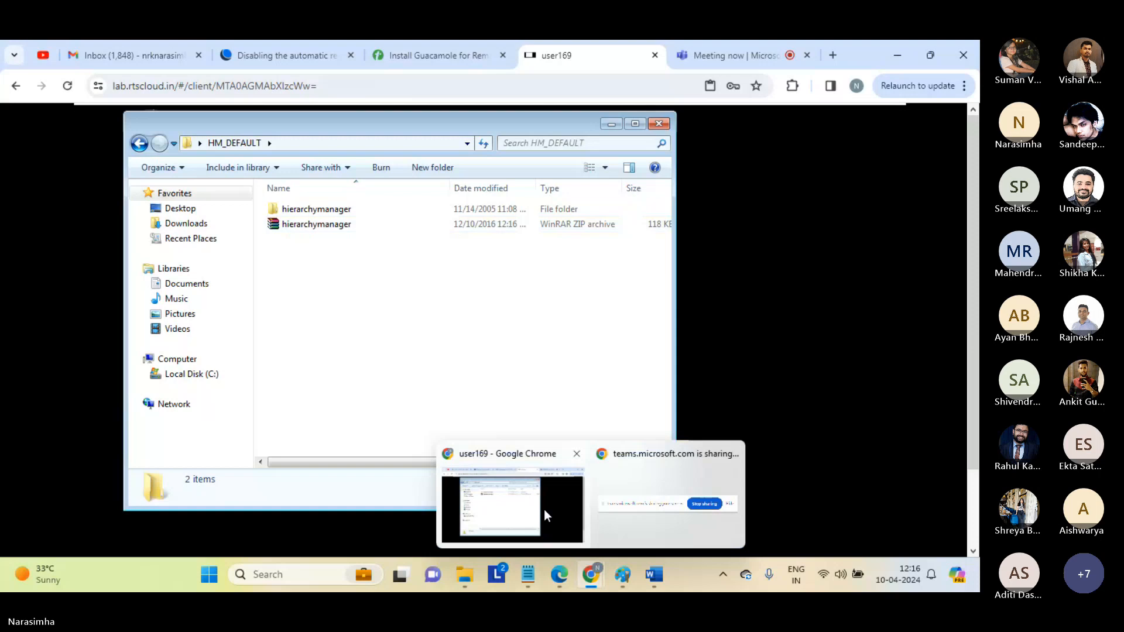
left_click(545, 512)
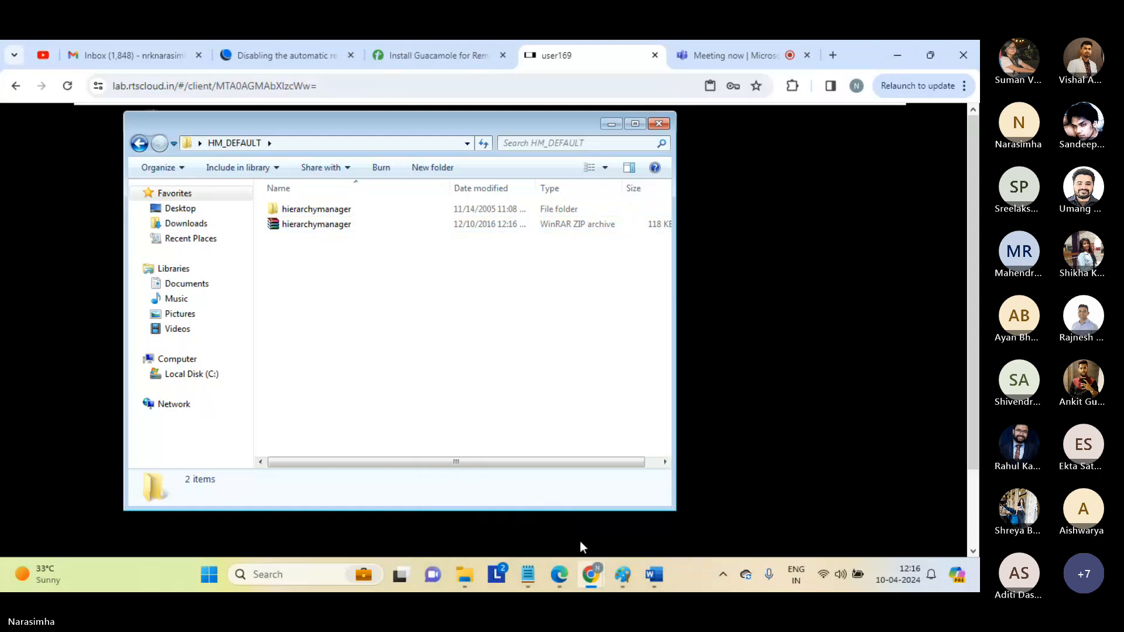
mouse_move(590, 574)
left_click(545, 518)
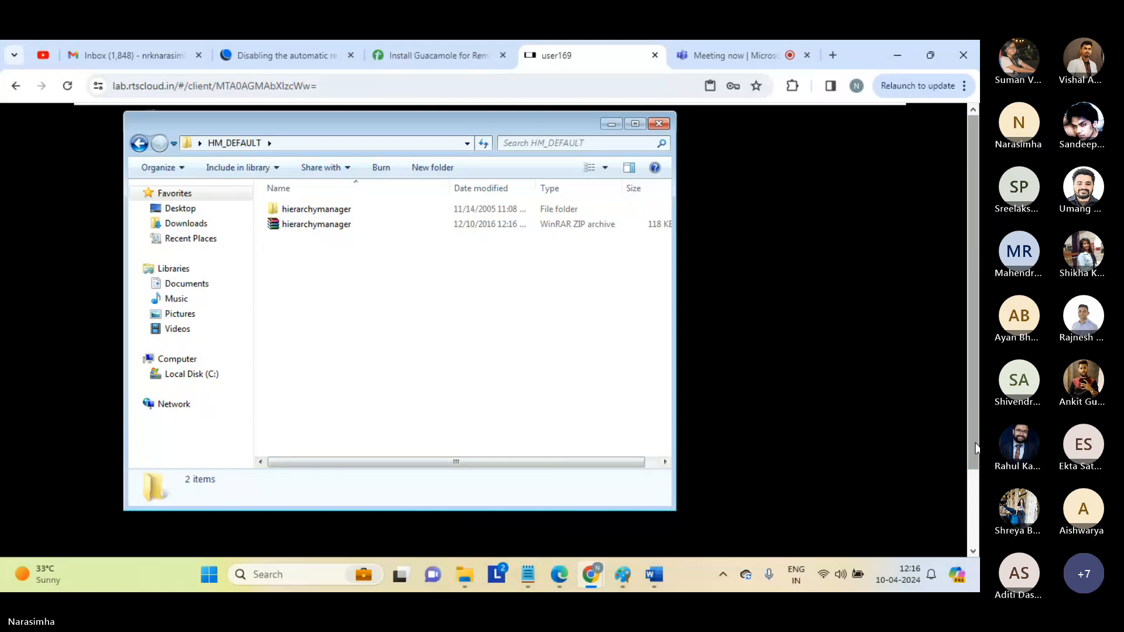
left_click(974, 477)
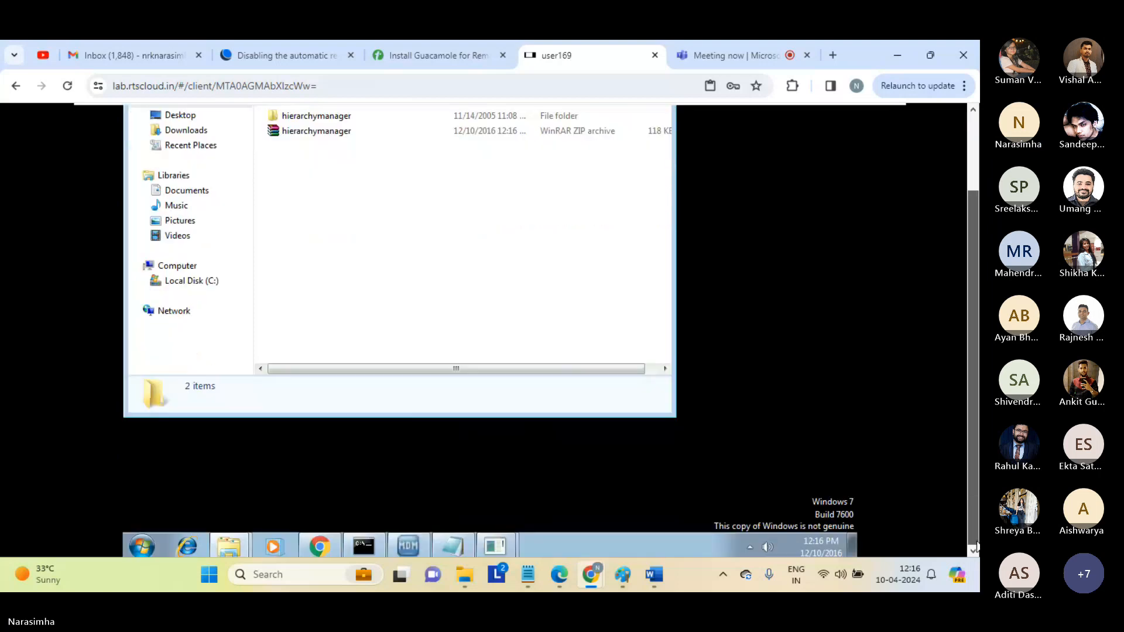
left_click(408, 541)
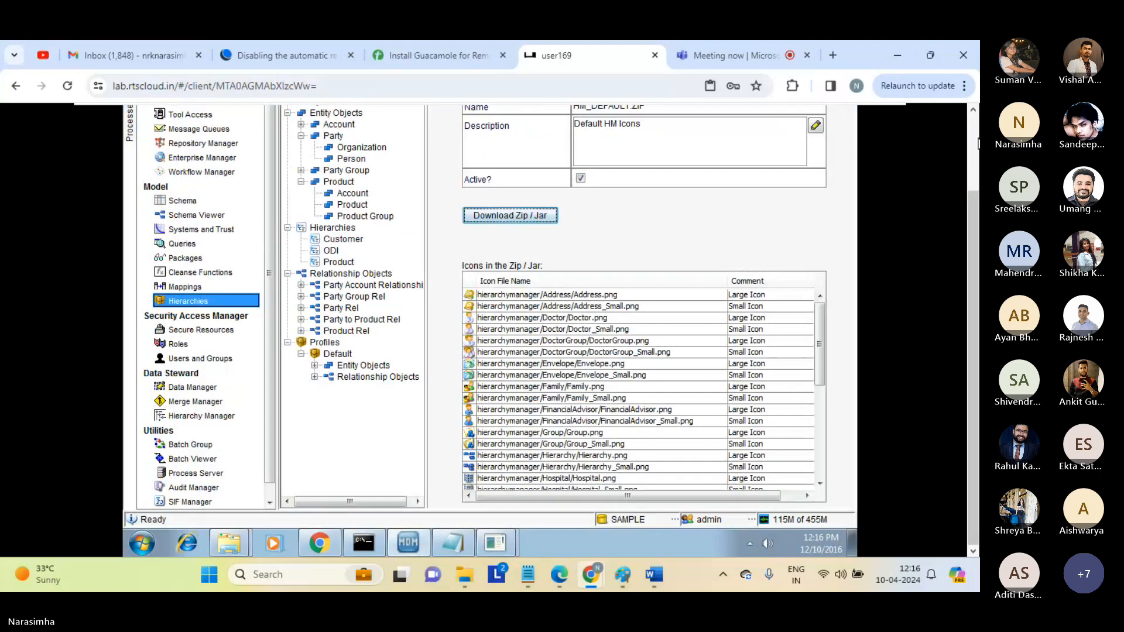
Add hierarchymanager.zip from the desktop's HM_DEFAULT folder to Entity Icons and save the new entry.
scroll(466, 158, "up", 2)
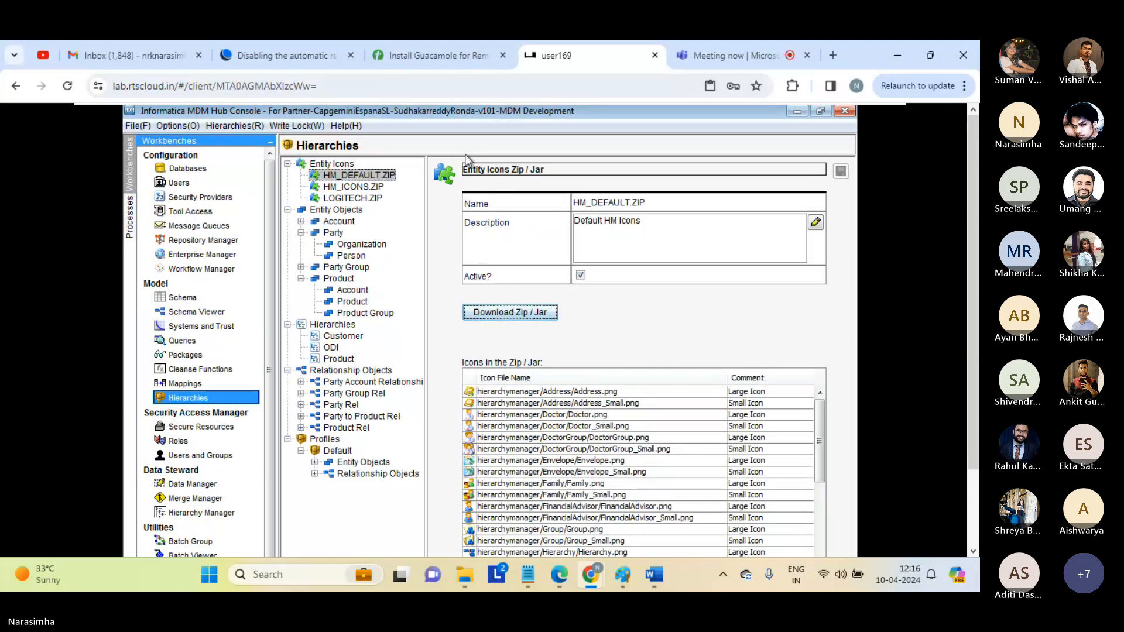
left_click(343, 165)
right_click(344, 166)
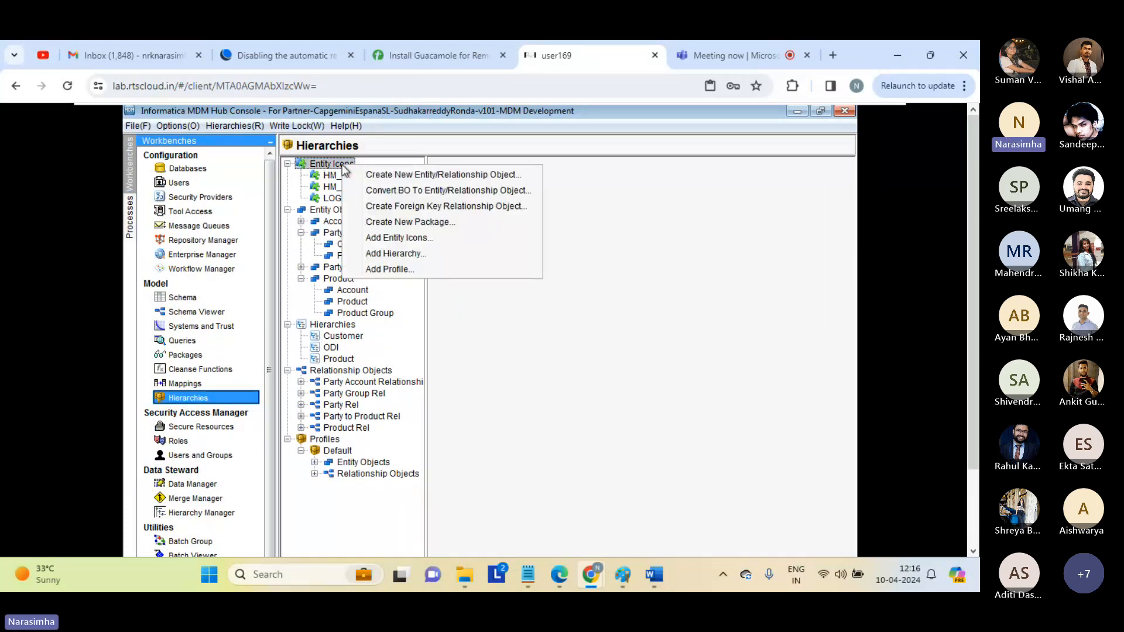
left_click(407, 239)
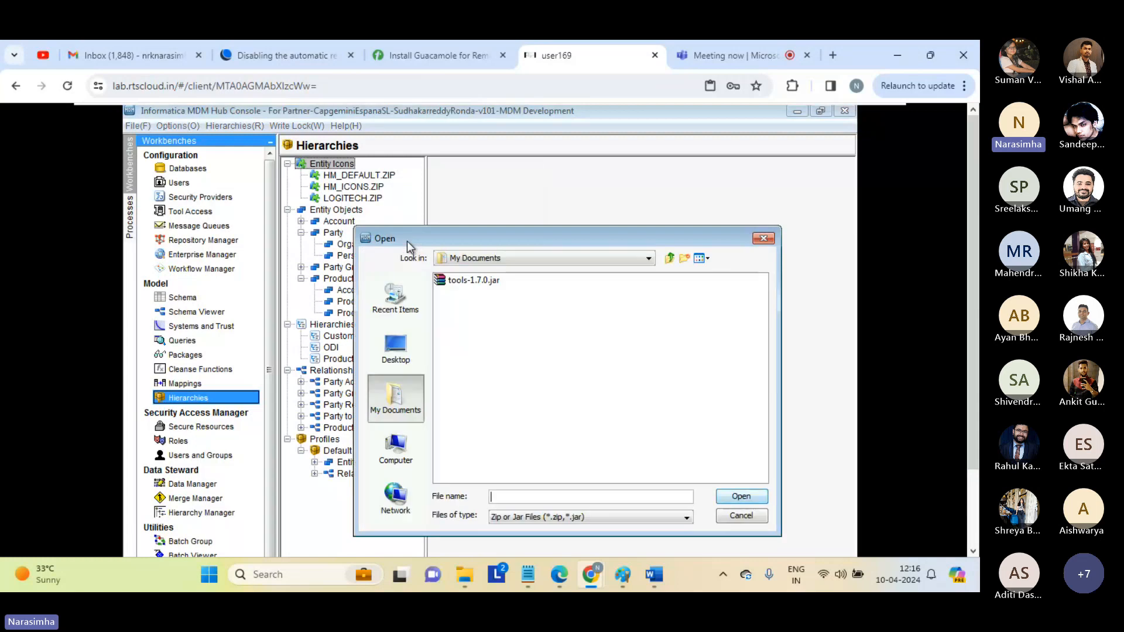
left_click(395, 350)
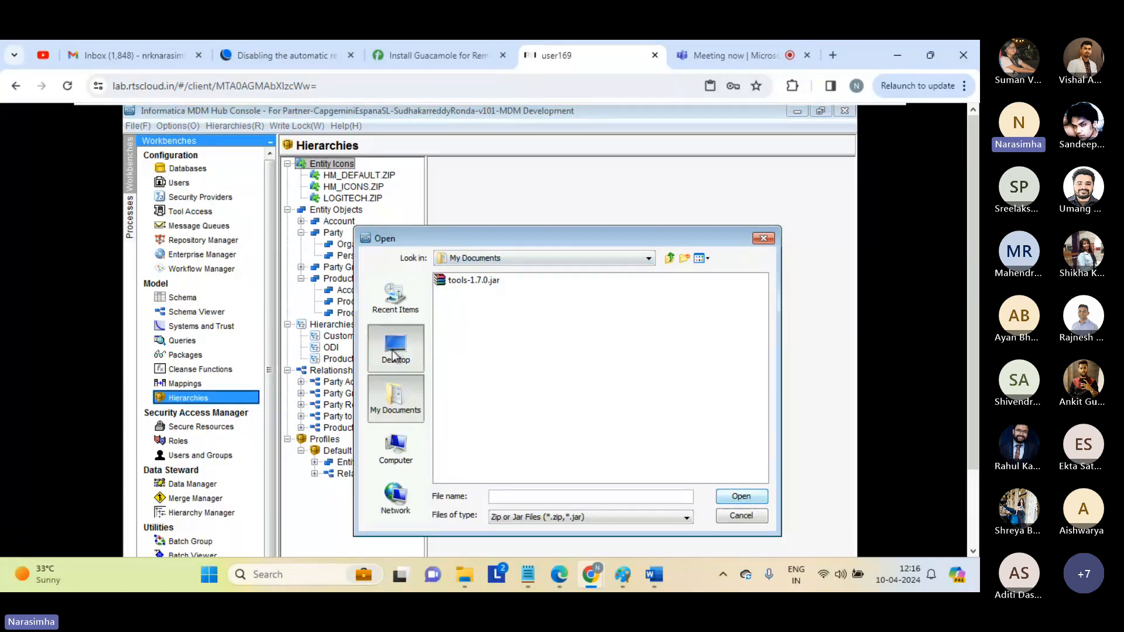
double_click(479, 332)
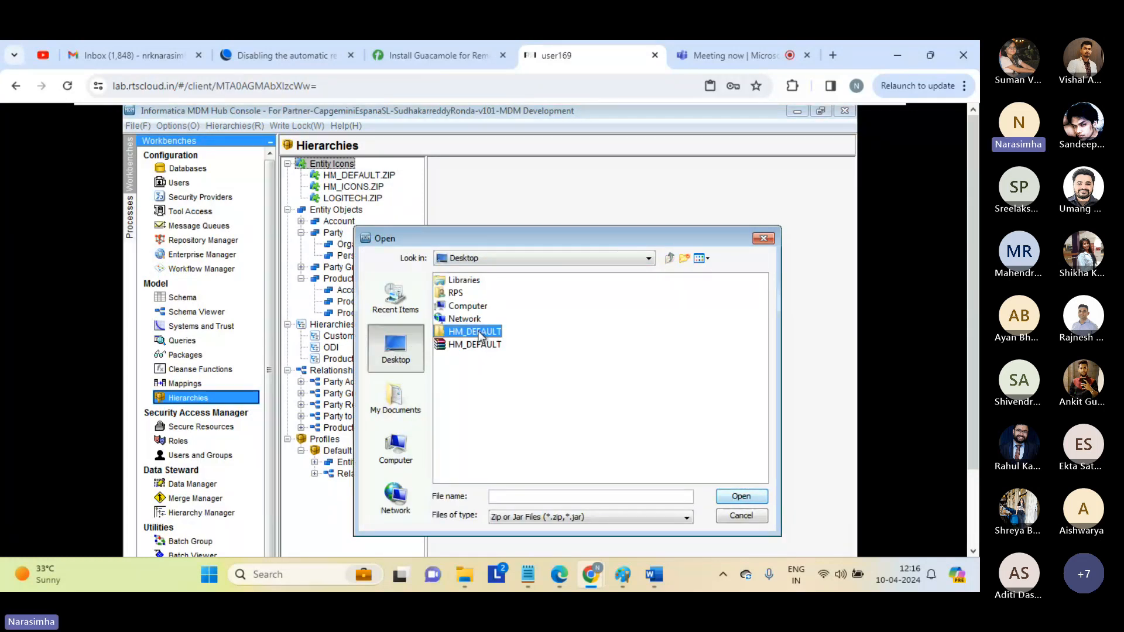
left_click(483, 293)
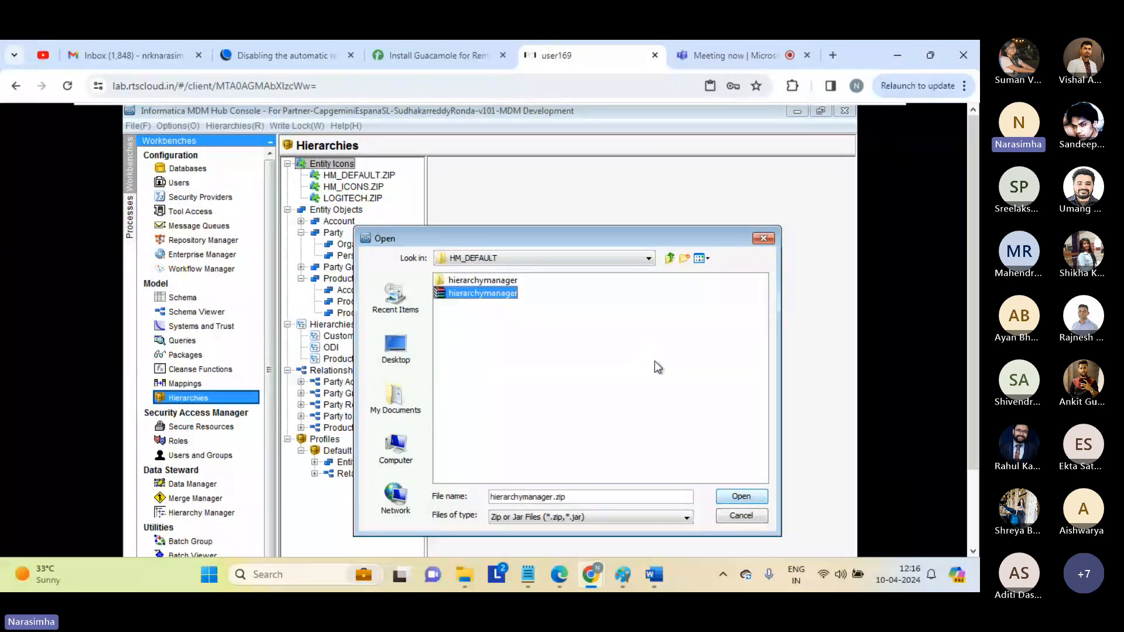
left_click(739, 496)
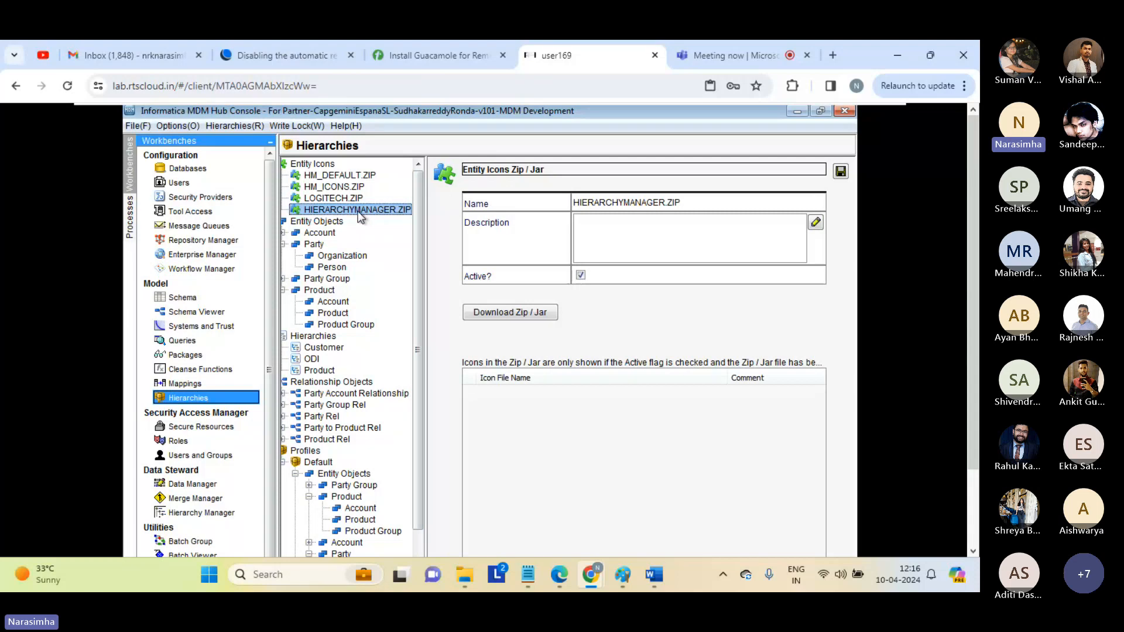
left_click(841, 172)
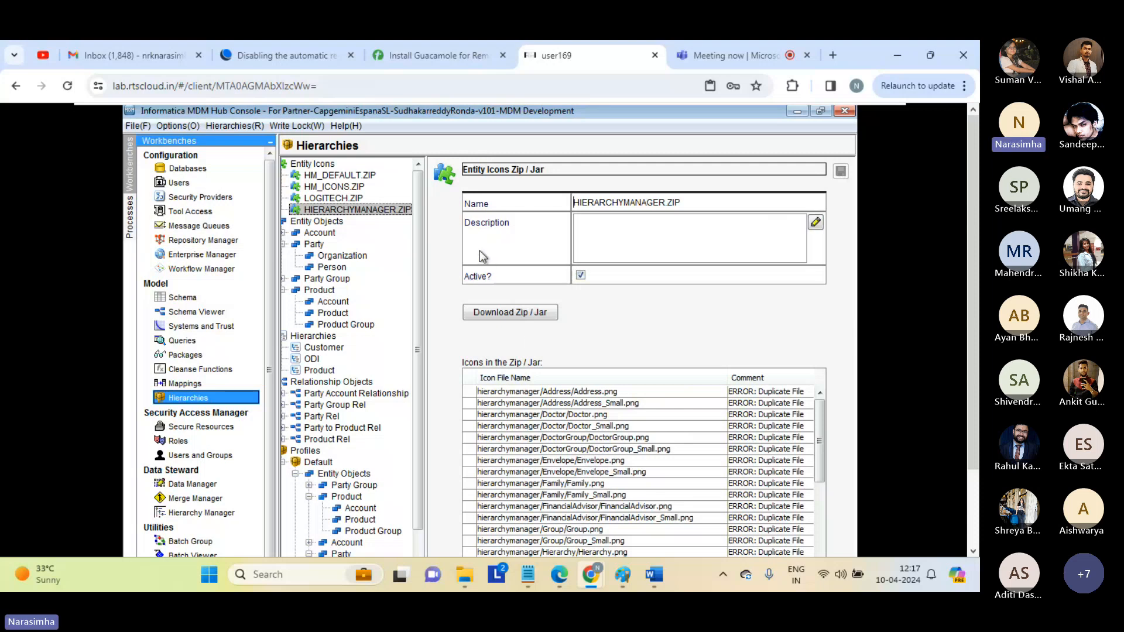
Examine the icons contained in the LOGITECH.ZIP entity icon archive.
left_click(340, 201)
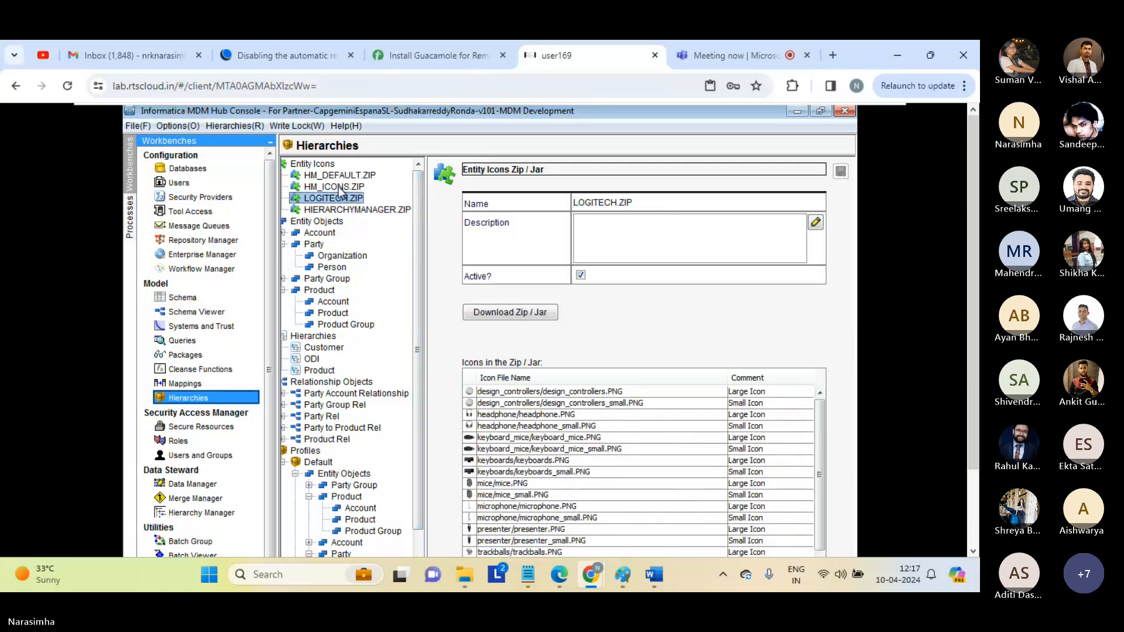
left_click(330, 223)
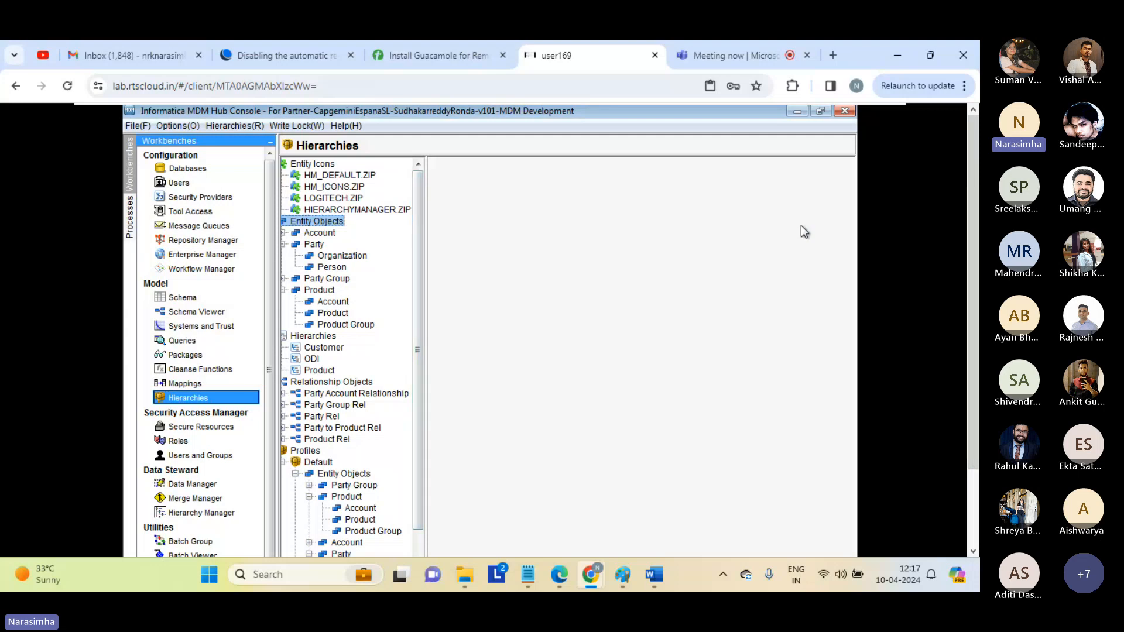
left_click(284, 166)
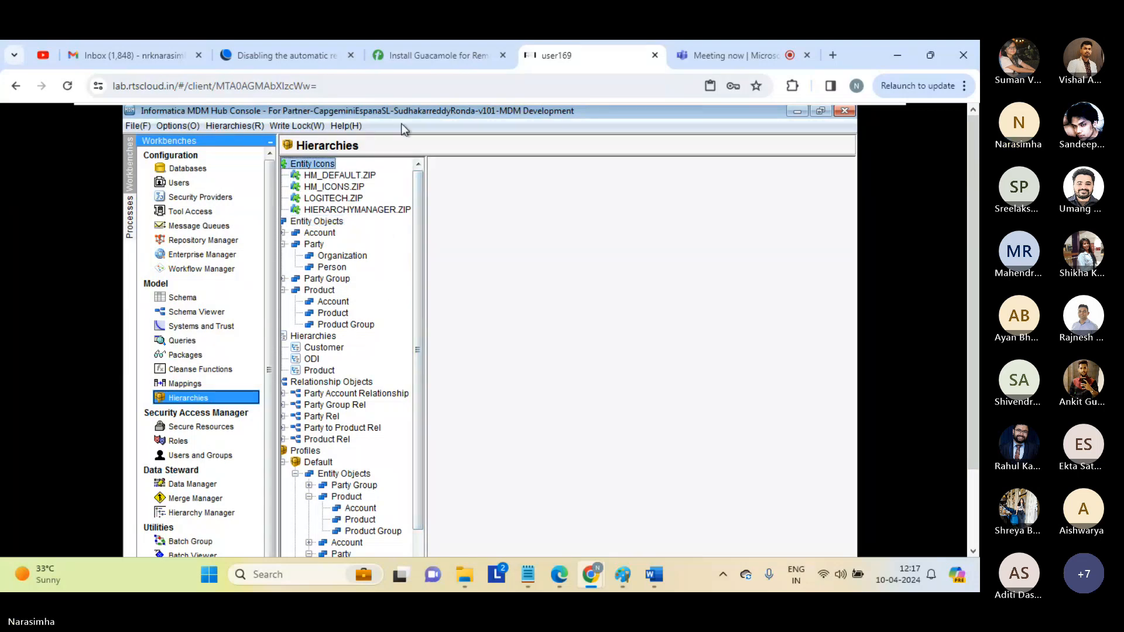
left_click(821, 111)
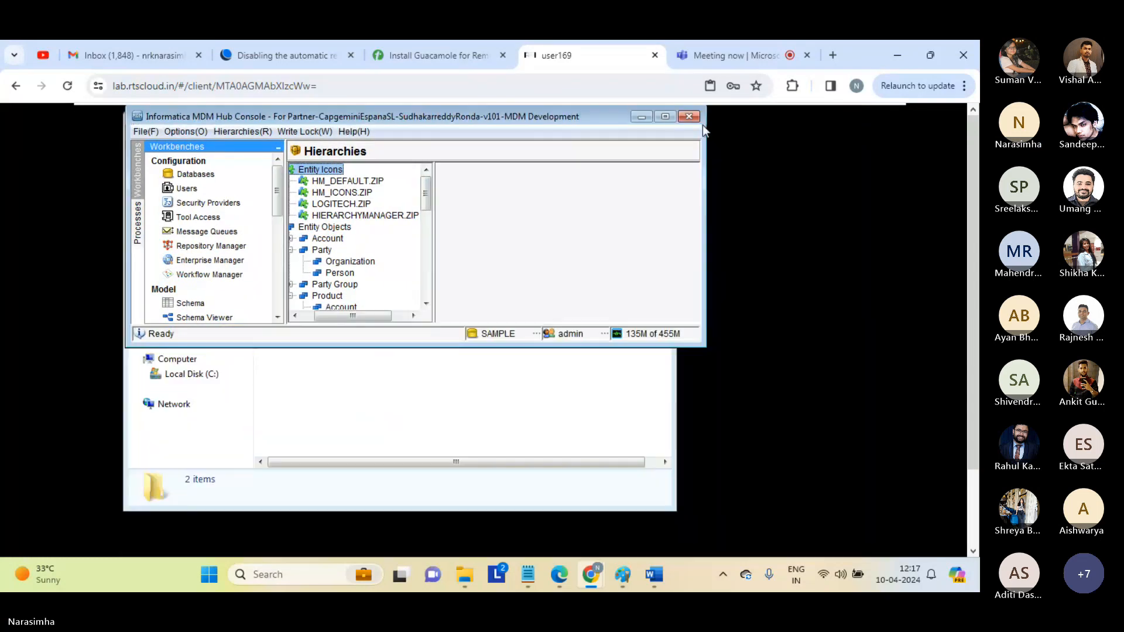
left_click(667, 116)
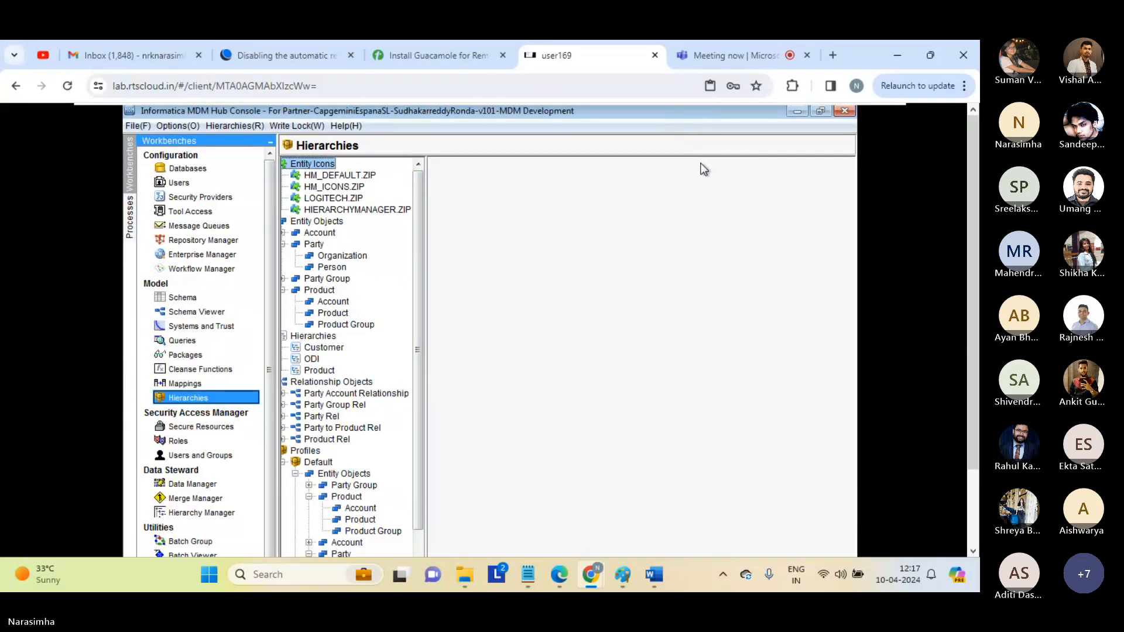
Show the commands available for the Entity Objects node in the hierarchy tree.
left_click(316, 221)
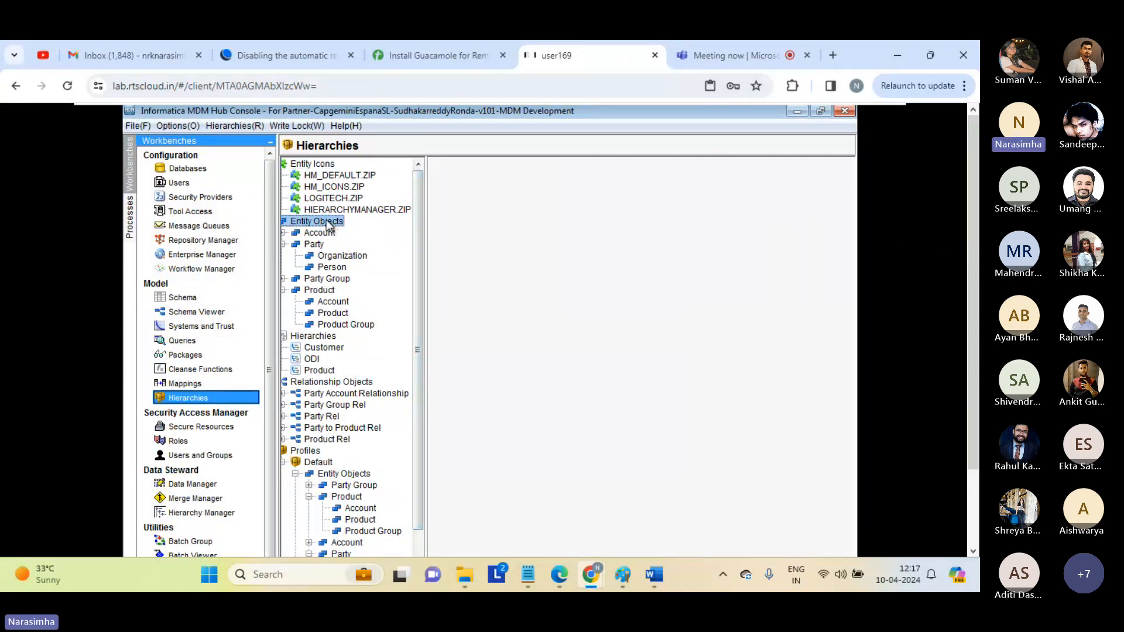
right_click(328, 224)
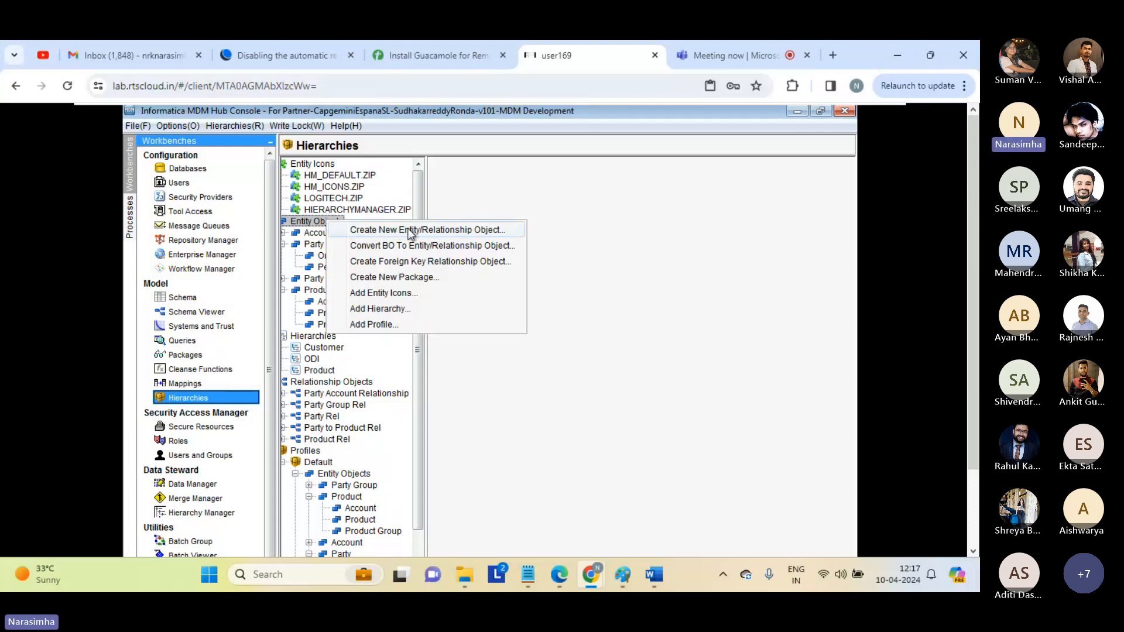